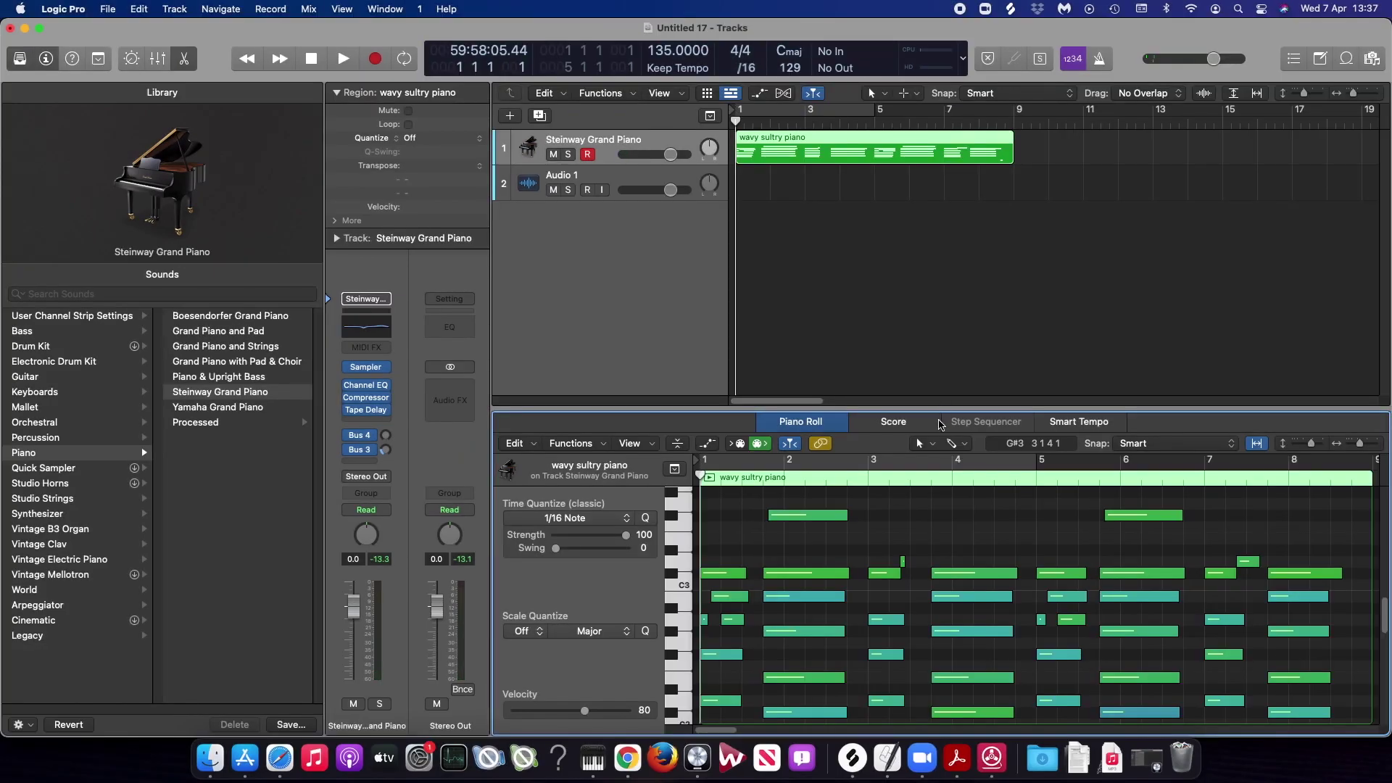
- Play back the wavy sultry piano region and set the cycle range from bar 1 to bar 5
scroll(1027, 617, "up", 2)
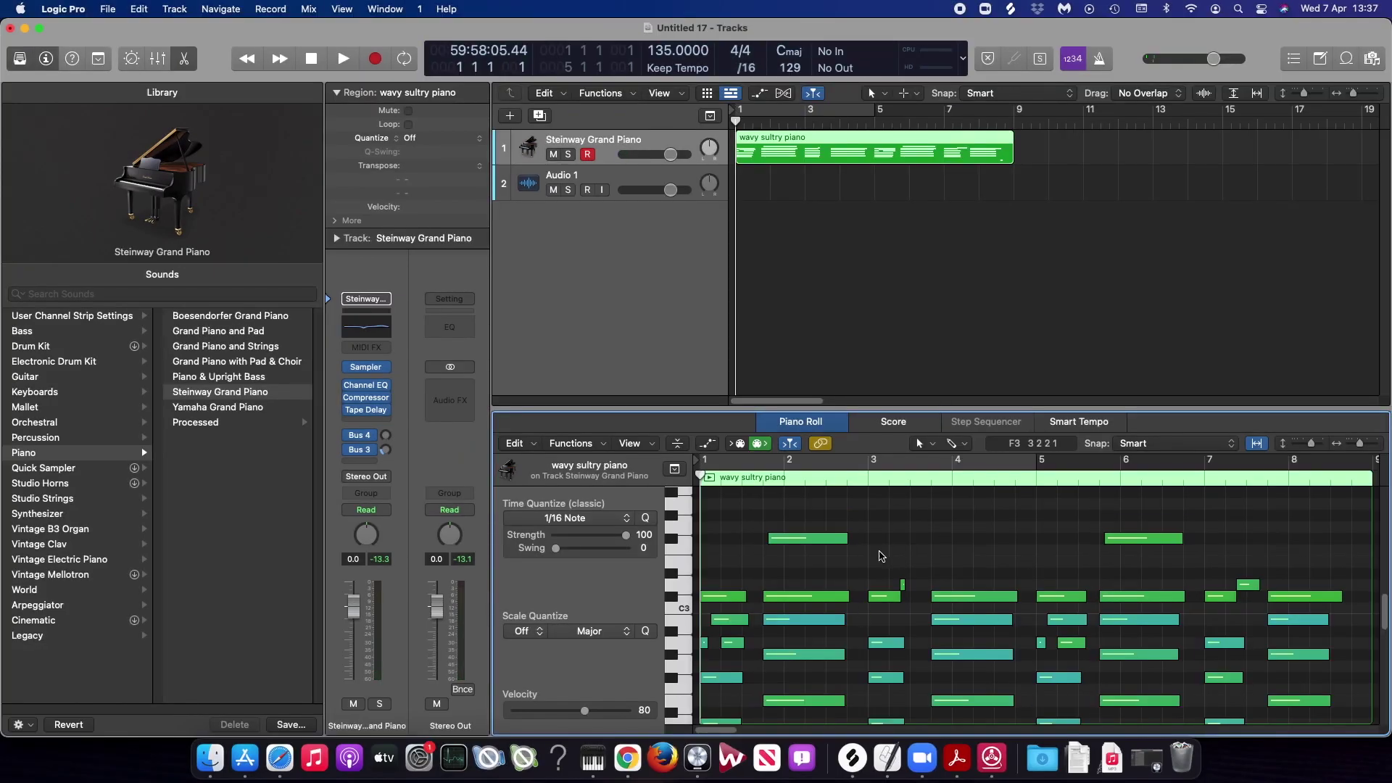
key("space")
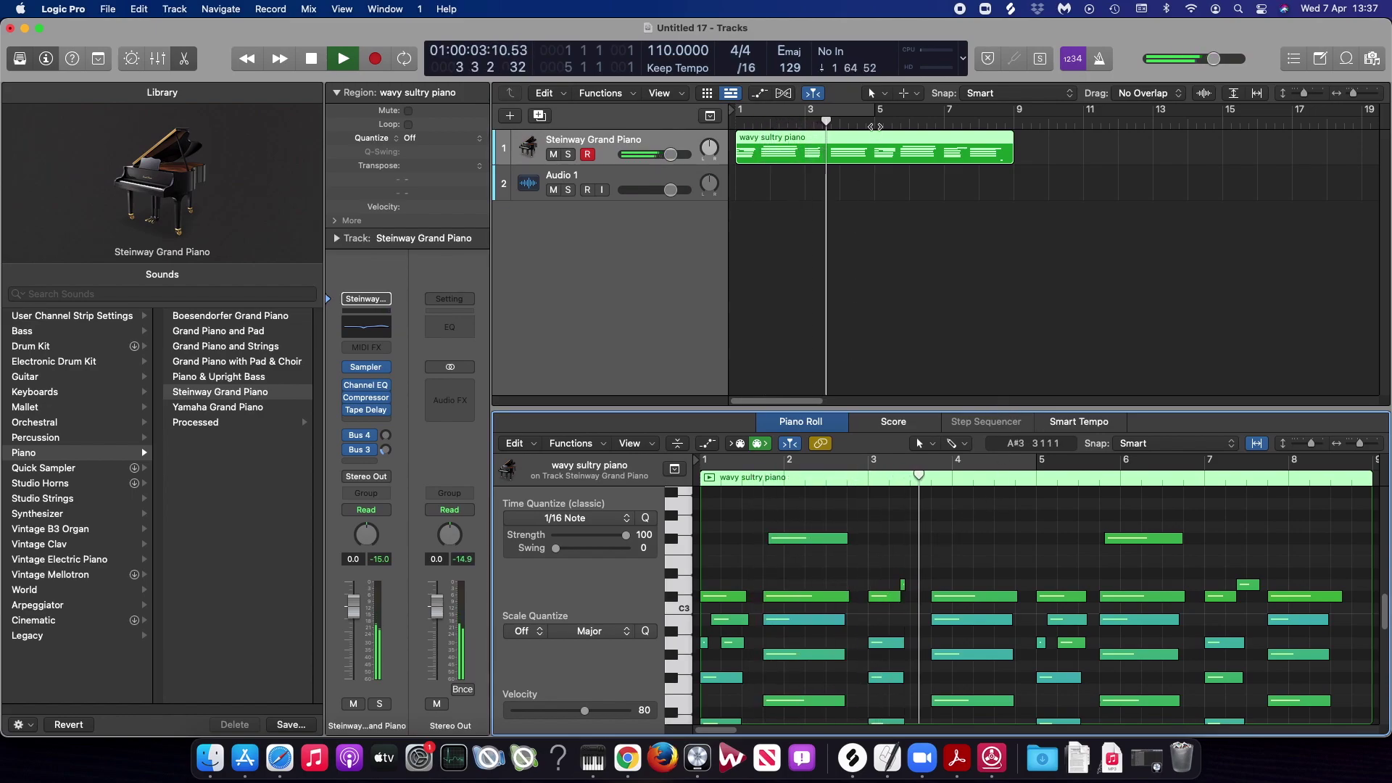
key("space")
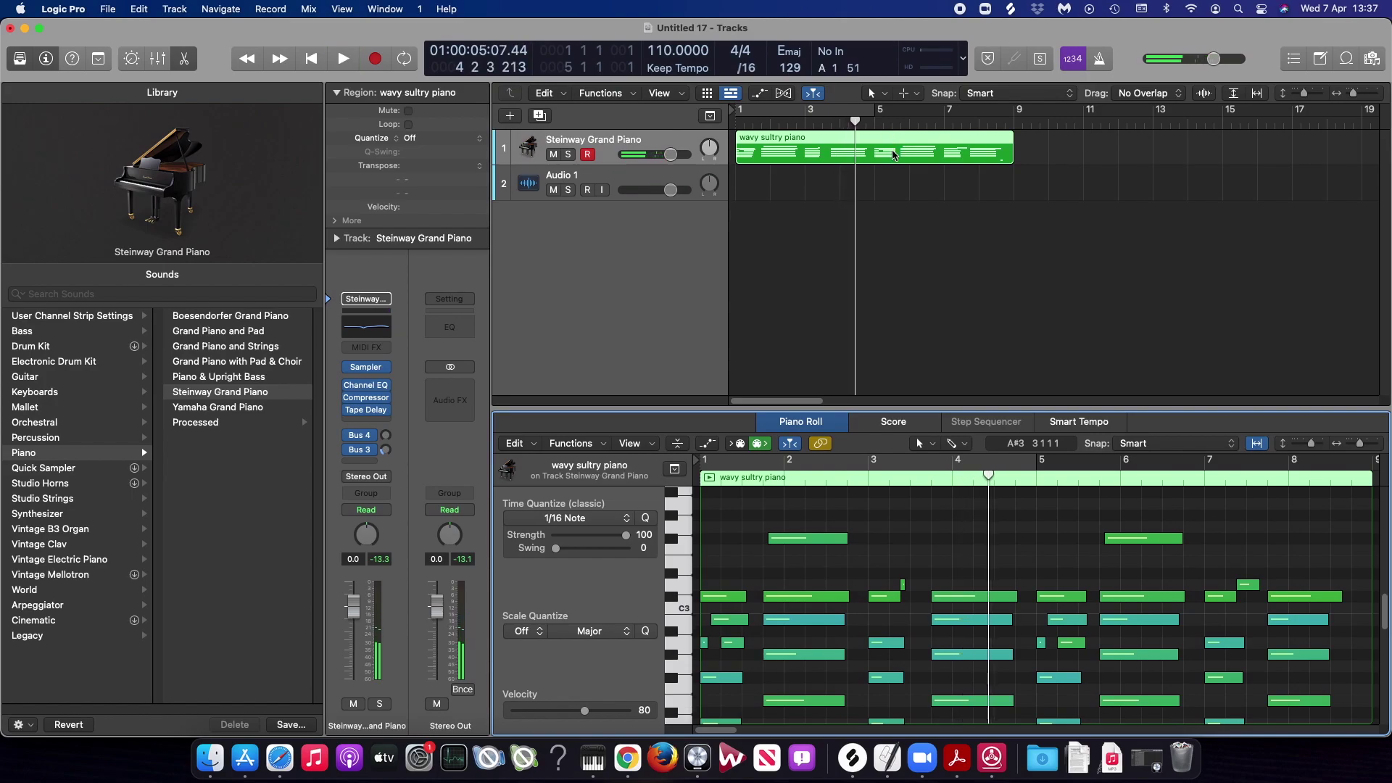
left_click(868, 119)
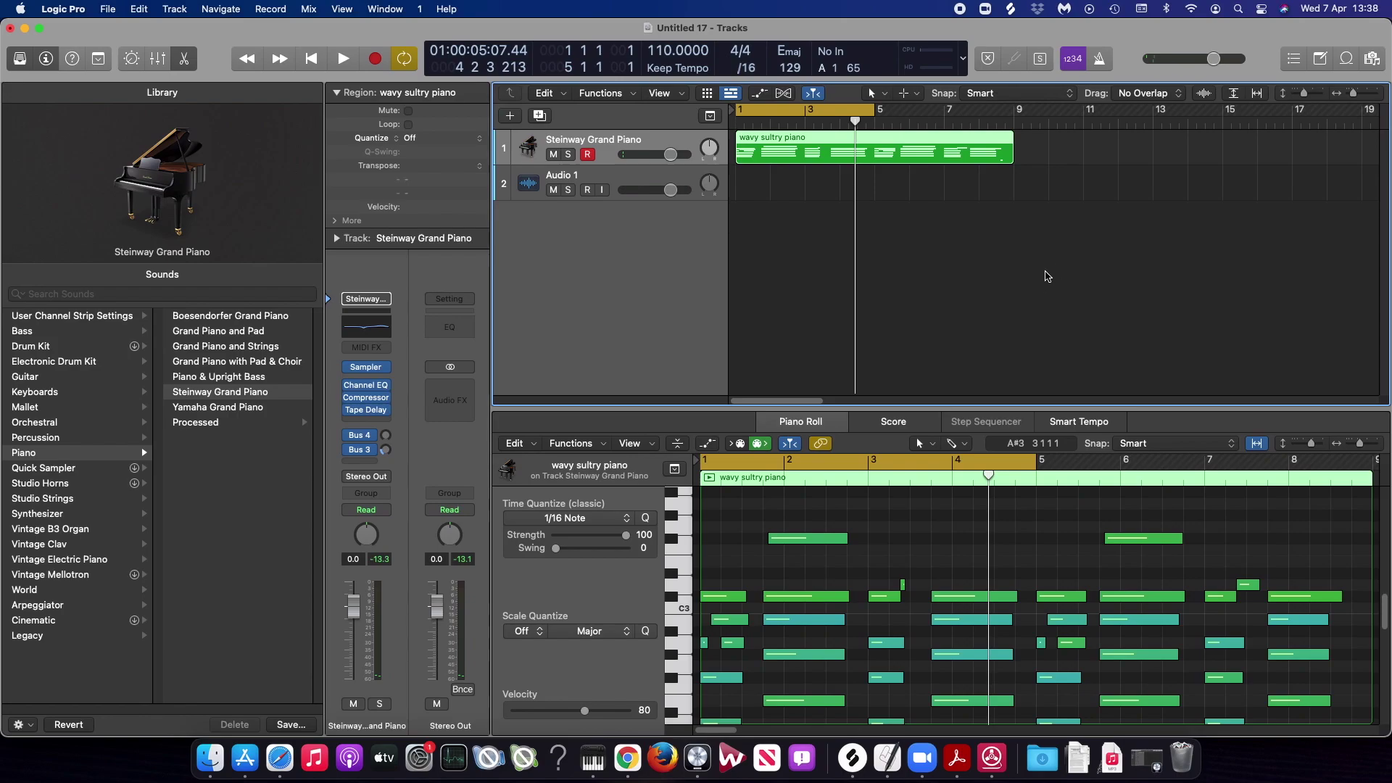
- In the piano's Channel EQ, lower the high cut to about 650 Hz at 48 dB/Oct and start boosting the low-mid bell during playback
key("v")
left_click(1090, 276)
left_click_drag(1048, 448, 879, 415)
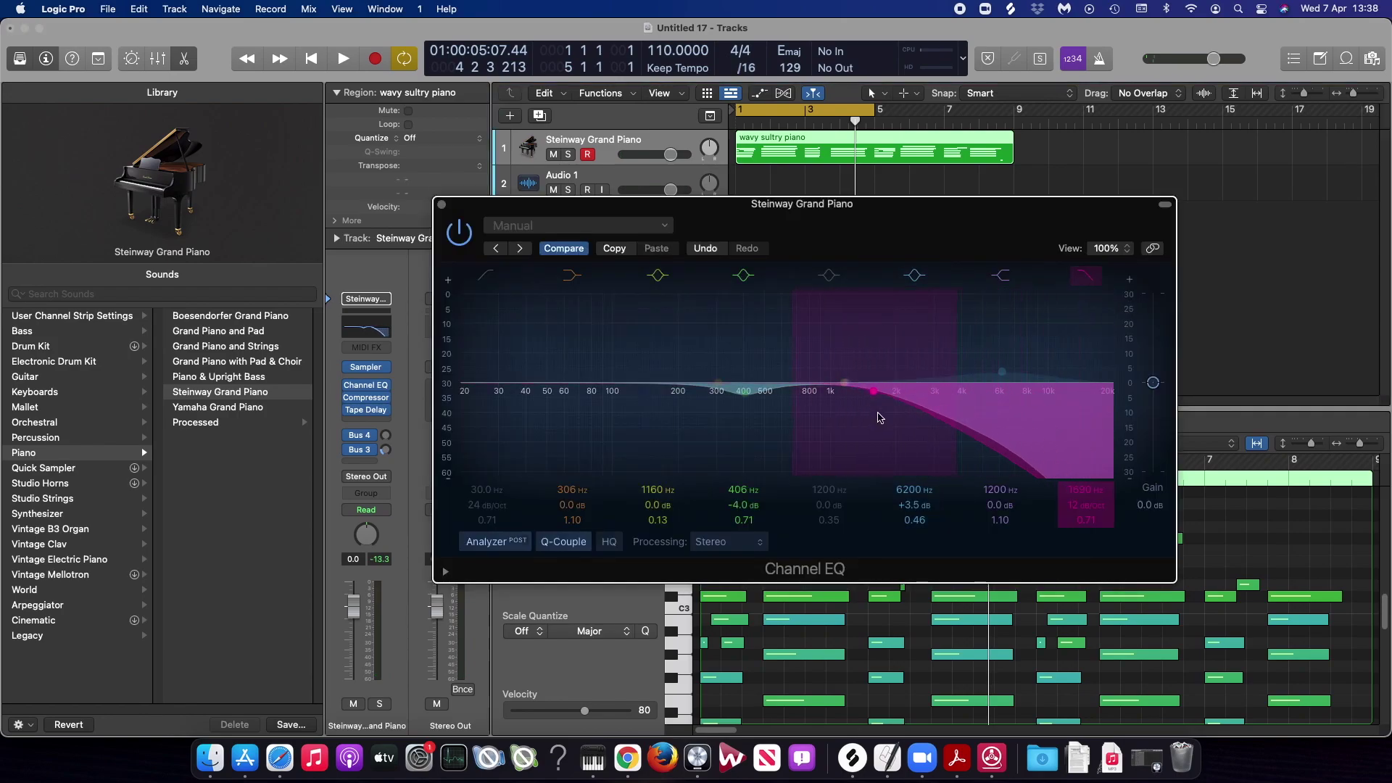
key("space")
left_click_drag(1083, 504, 1084, 481)
left_click_drag(965, 453, 725, 406)
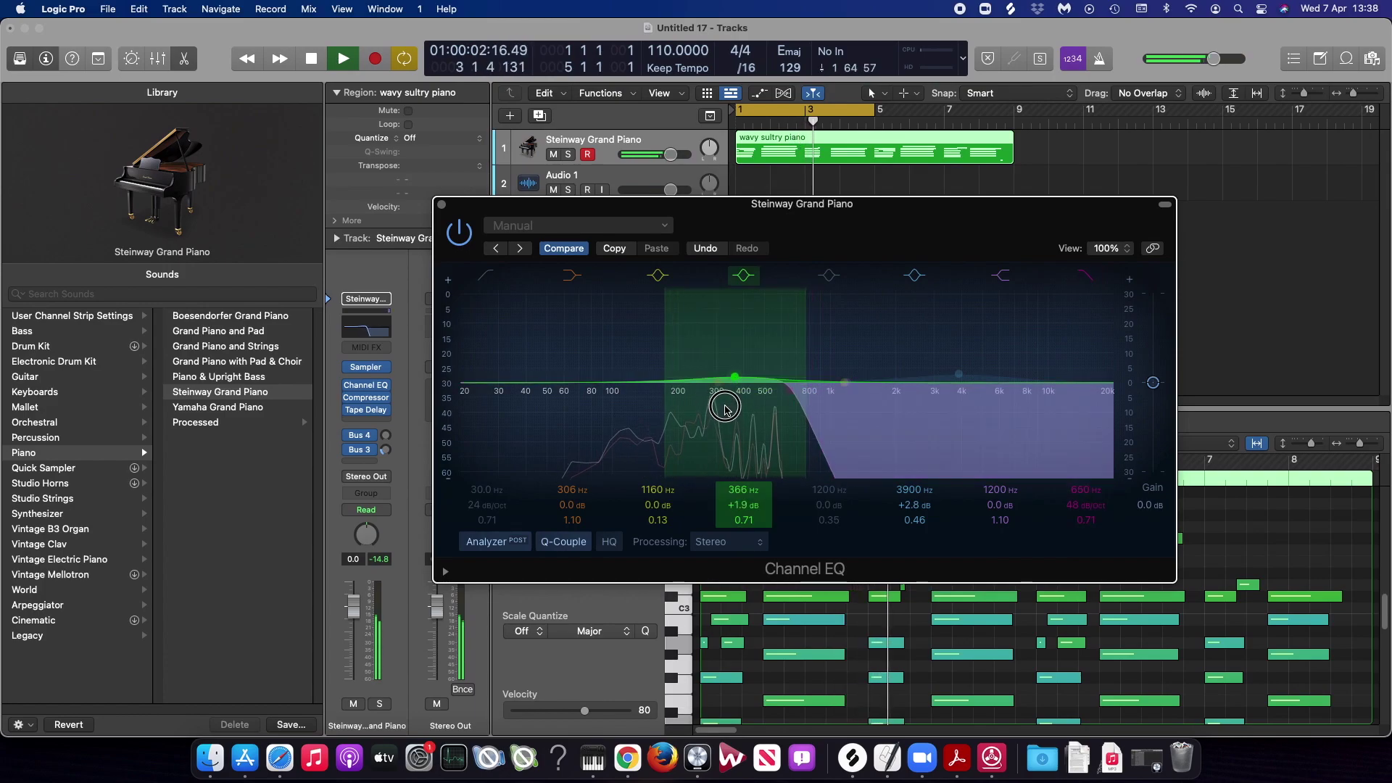
- Enable the EQ's low cut and raise it to just below 200 Hz, set the high cut to 630 Hz, and boost 318 Hz by 4.4 dB
left_click(486, 276)
left_click_drag(499, 426, 677, 427)
key("space")
left_click_drag(827, 443, 824, 443)
left_click_drag(741, 391, 731, 389)
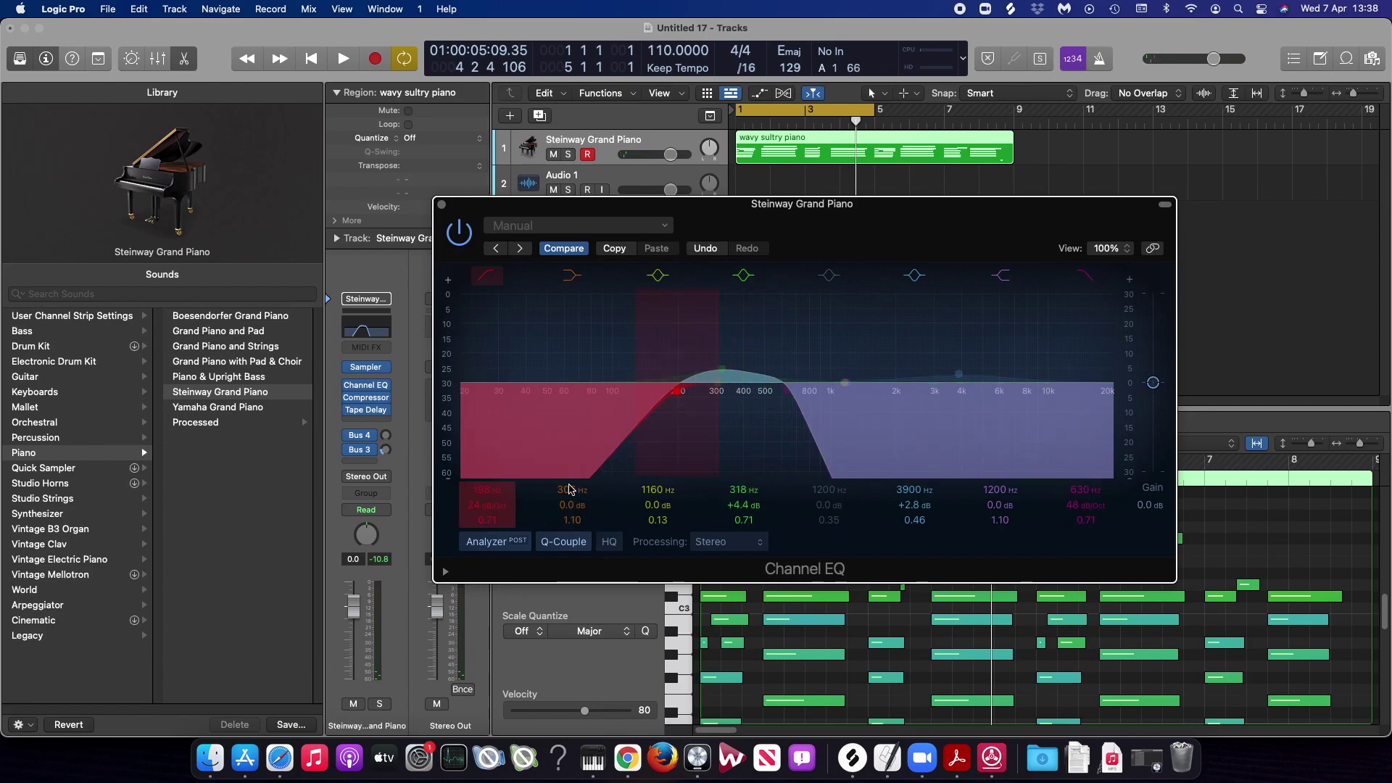
- Set the low cut to 140 Hz and the high cut to 535 Hz during playback, and lengthen the Sampler's Env 1 release
key("space")
left_click_drag(774, 451, 792, 449)
left_click_drag(664, 442, 633, 442)
left_click_drag(828, 443, 791, 442)
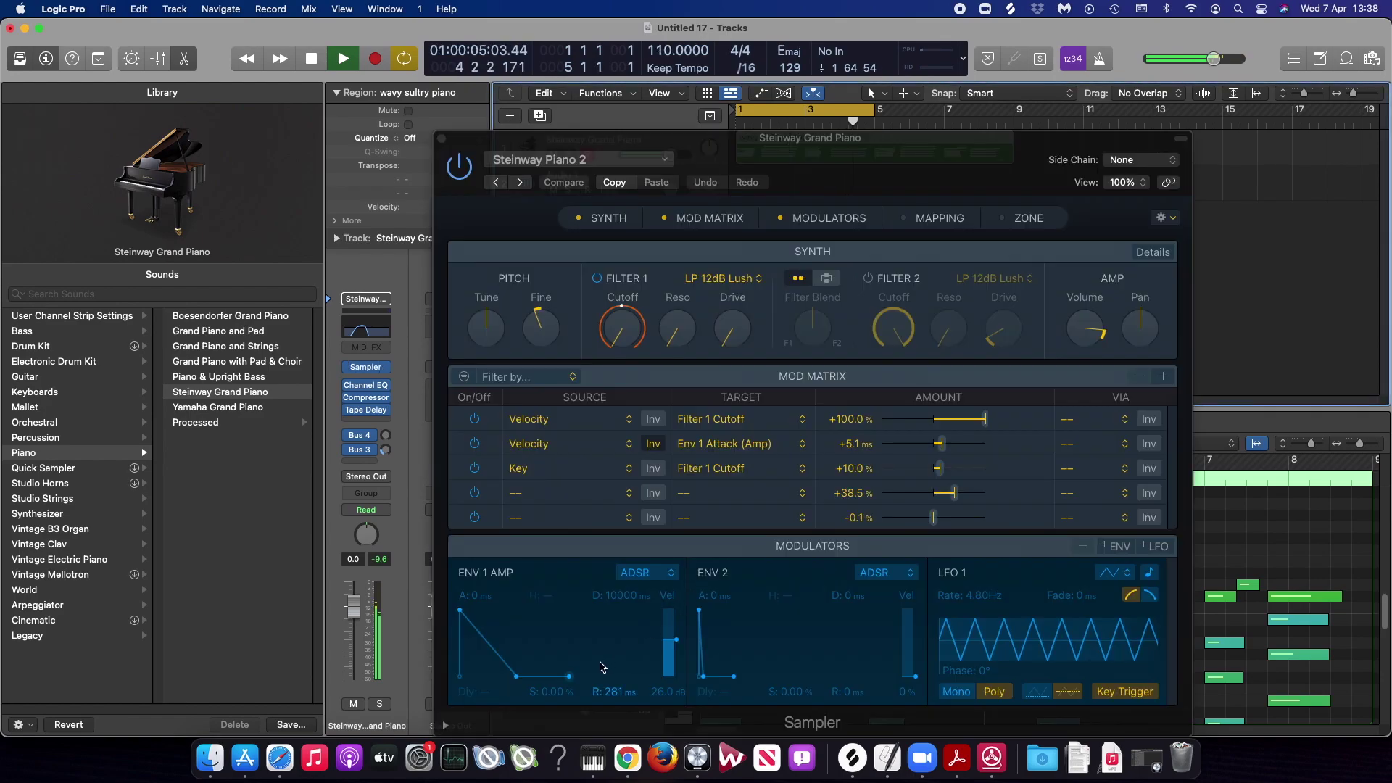
left_click_drag(606, 663, 626, 662)
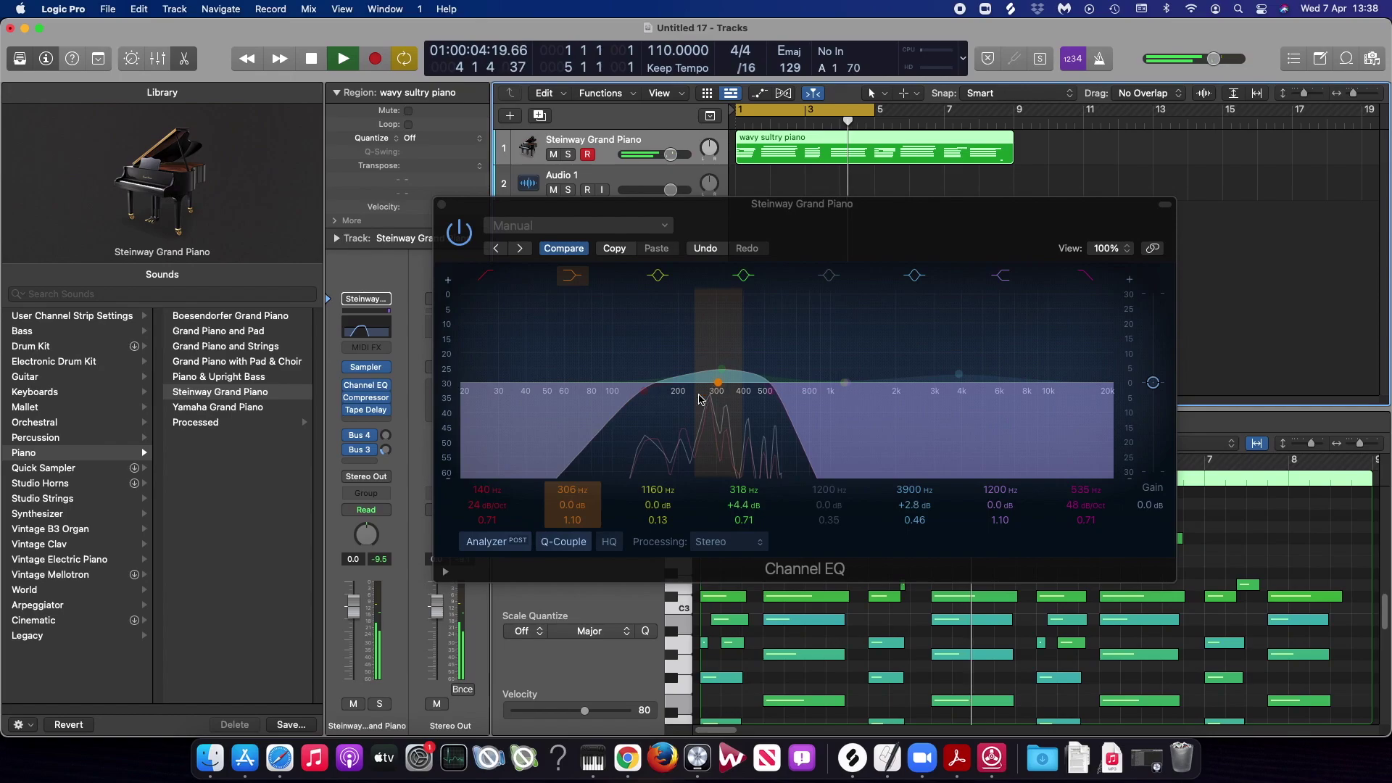
- Refine the piano EQ with a 121 Hz low cut, a 346 Hz high cut and a 2.8 dB boost at 314 Hz
left_click_drag(634, 421, 621, 421)
left_click_drag(742, 415, 701, 407)
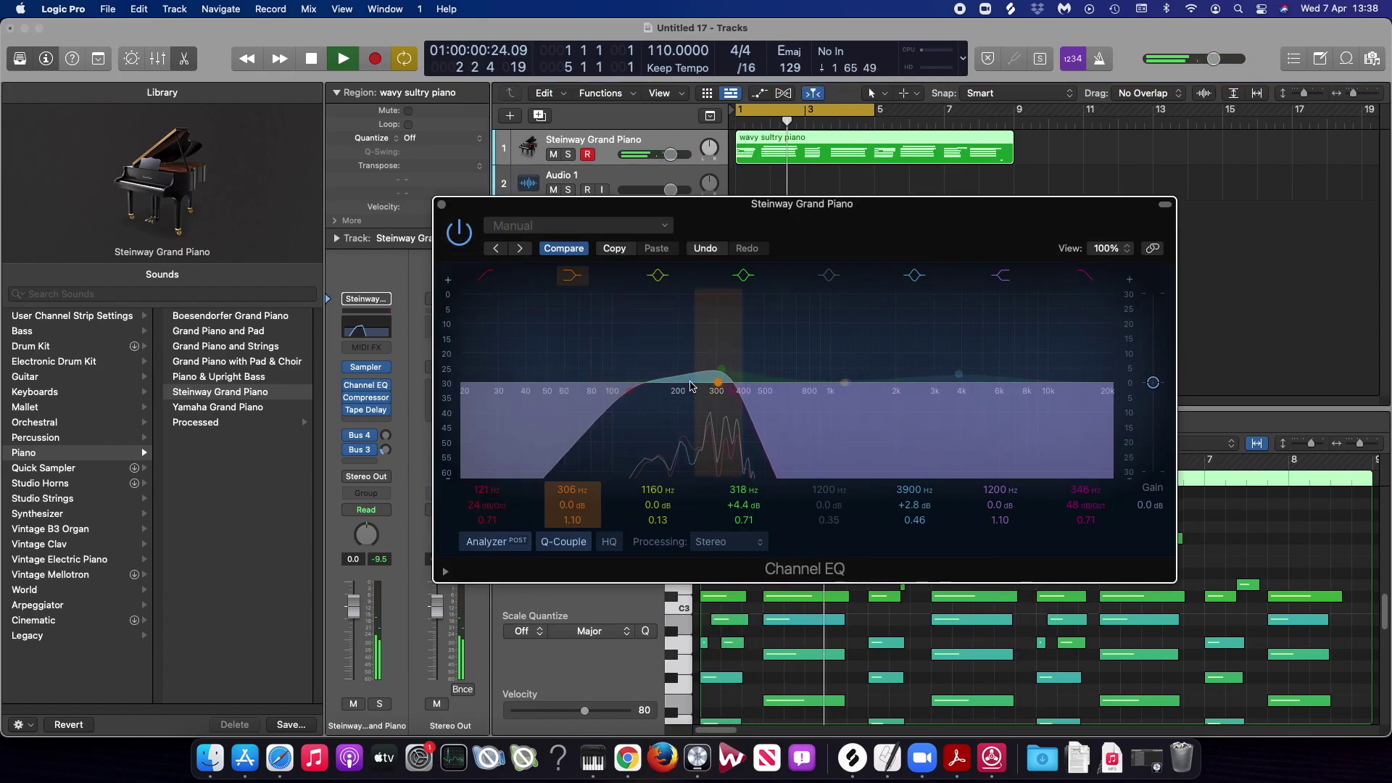
left_click_drag(712, 348, 711, 357)
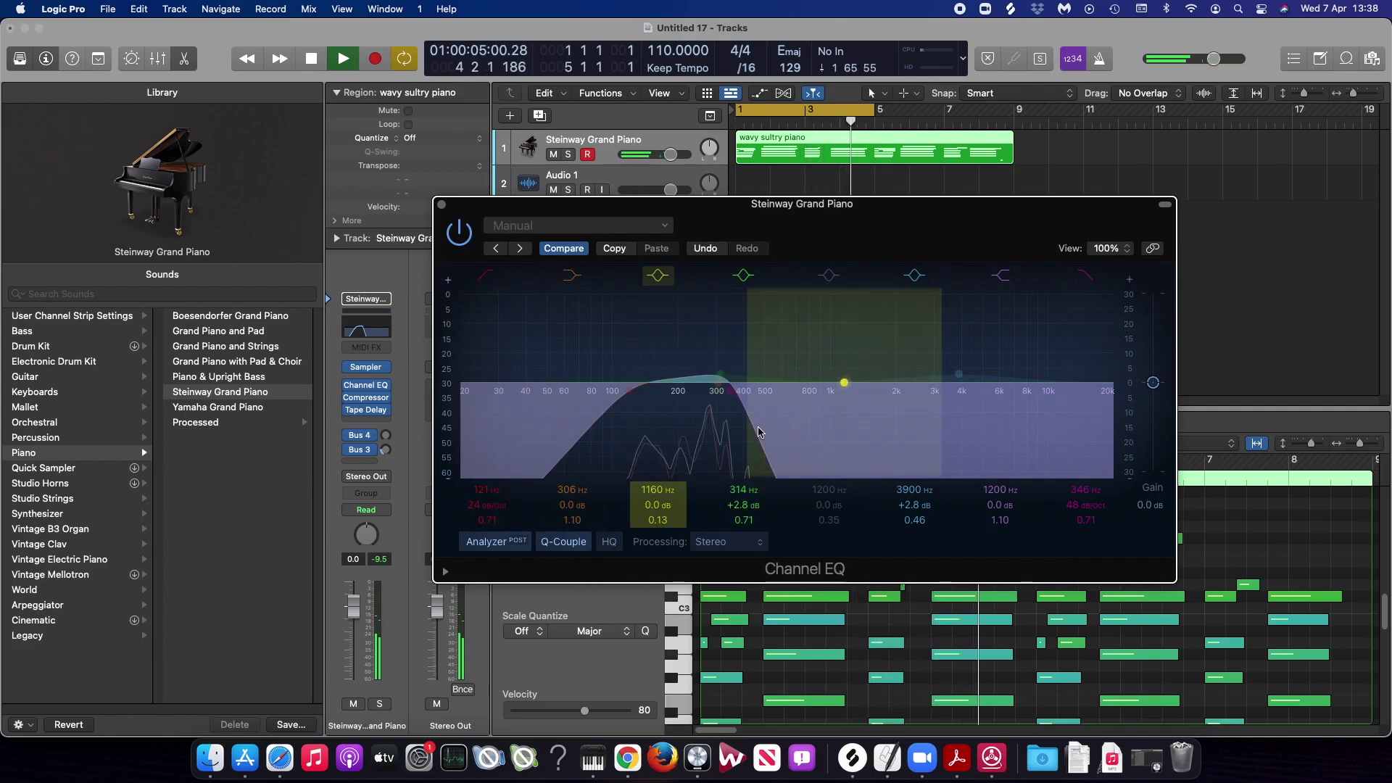
left_click(442, 205)
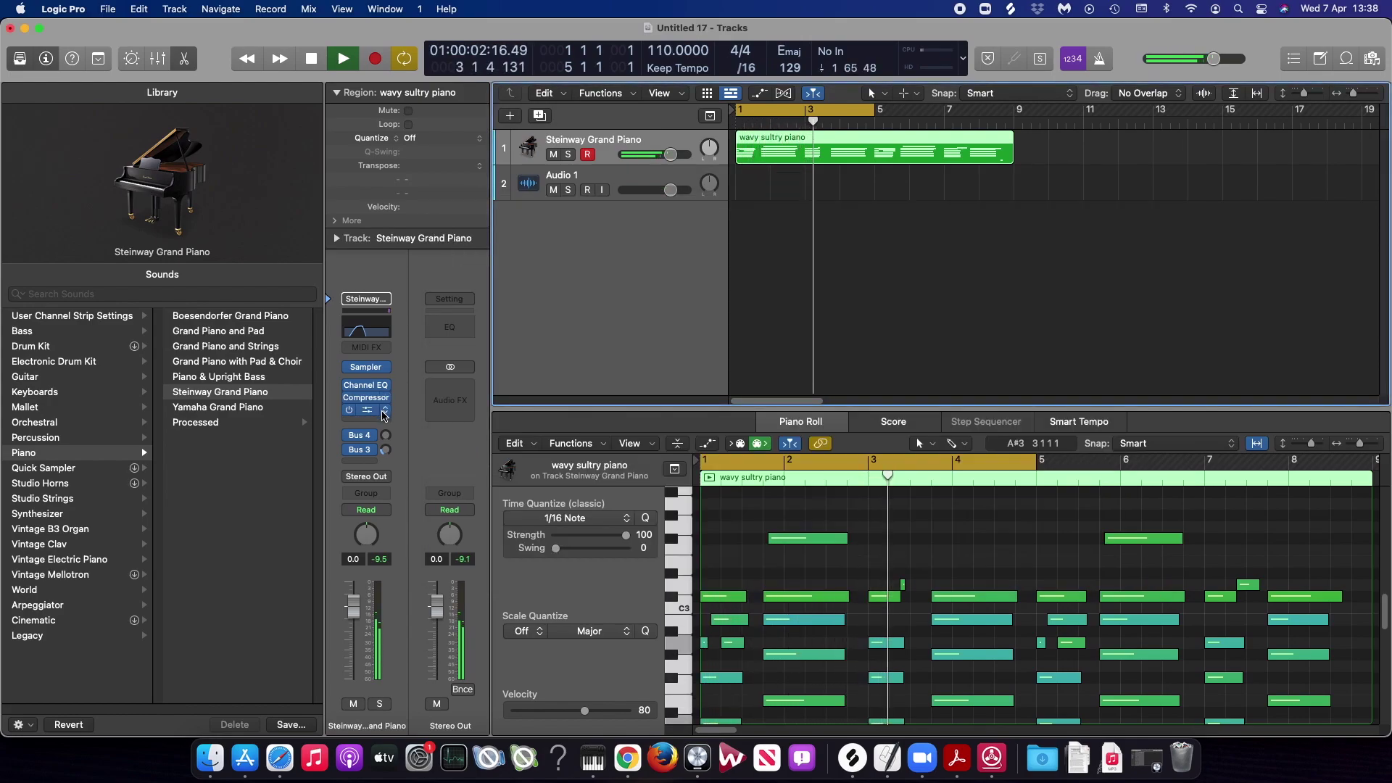
- Stop playback and insert a stereo Scanner Vibrato after Tape Delay on the piano channel
left_click(366, 422)
left_click(527, 361)
key("space")
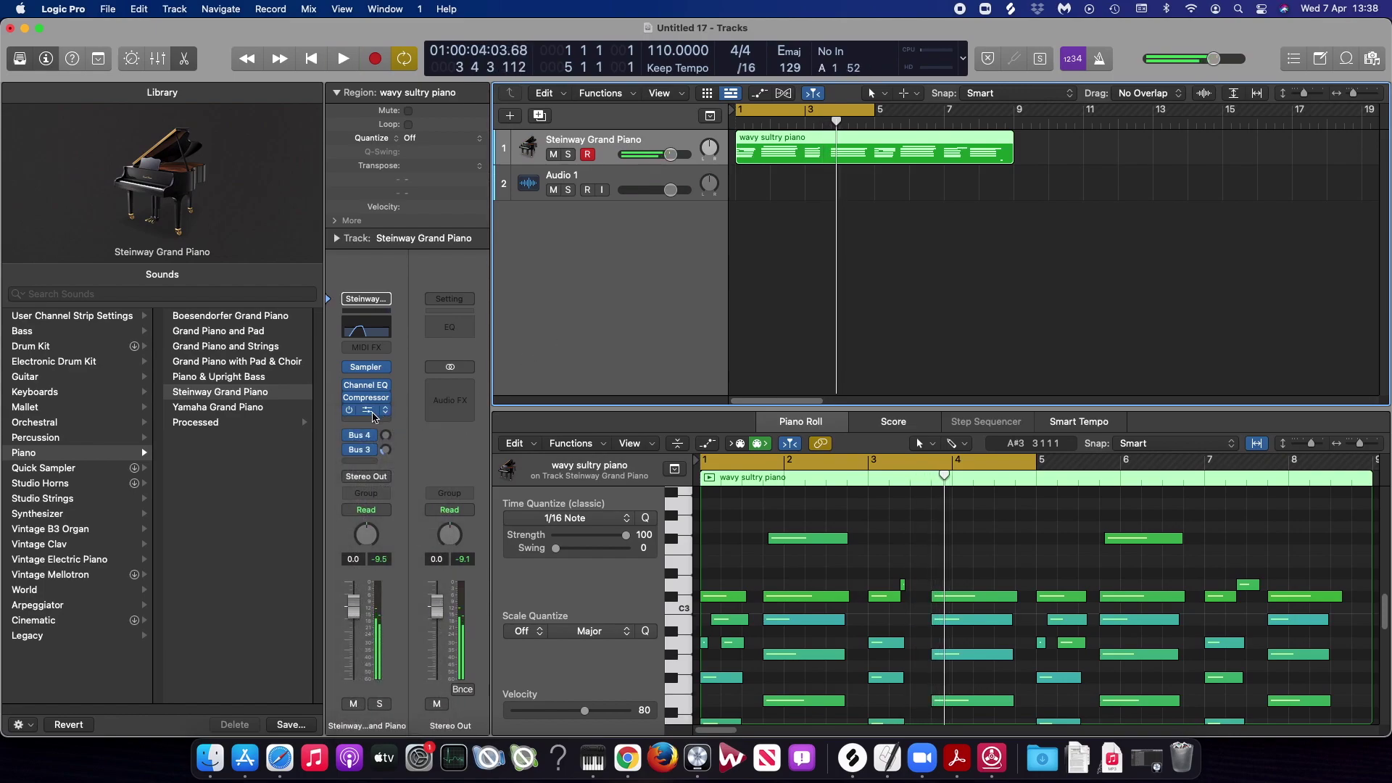
left_click(375, 422)
mouse_move(384, 662)
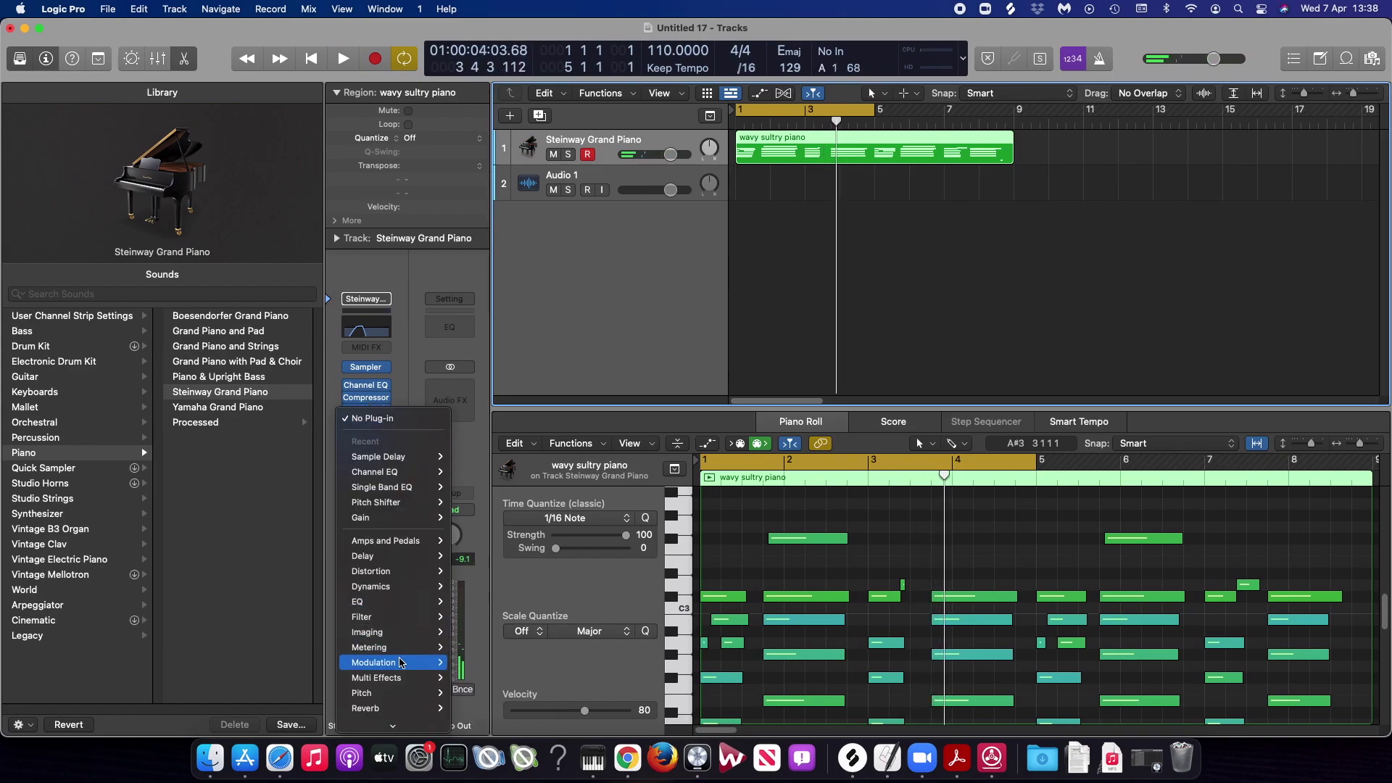
mouse_move(514, 698)
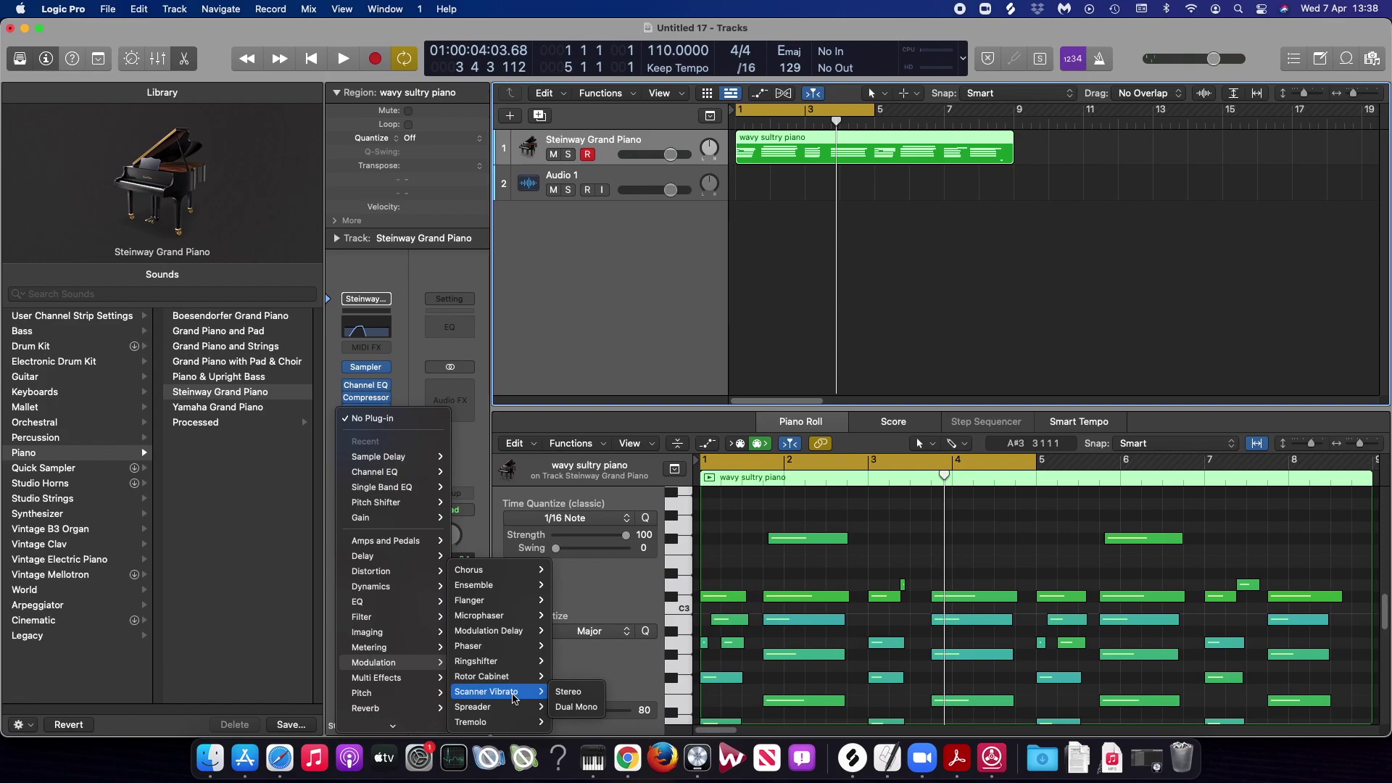
left_click(569, 691)
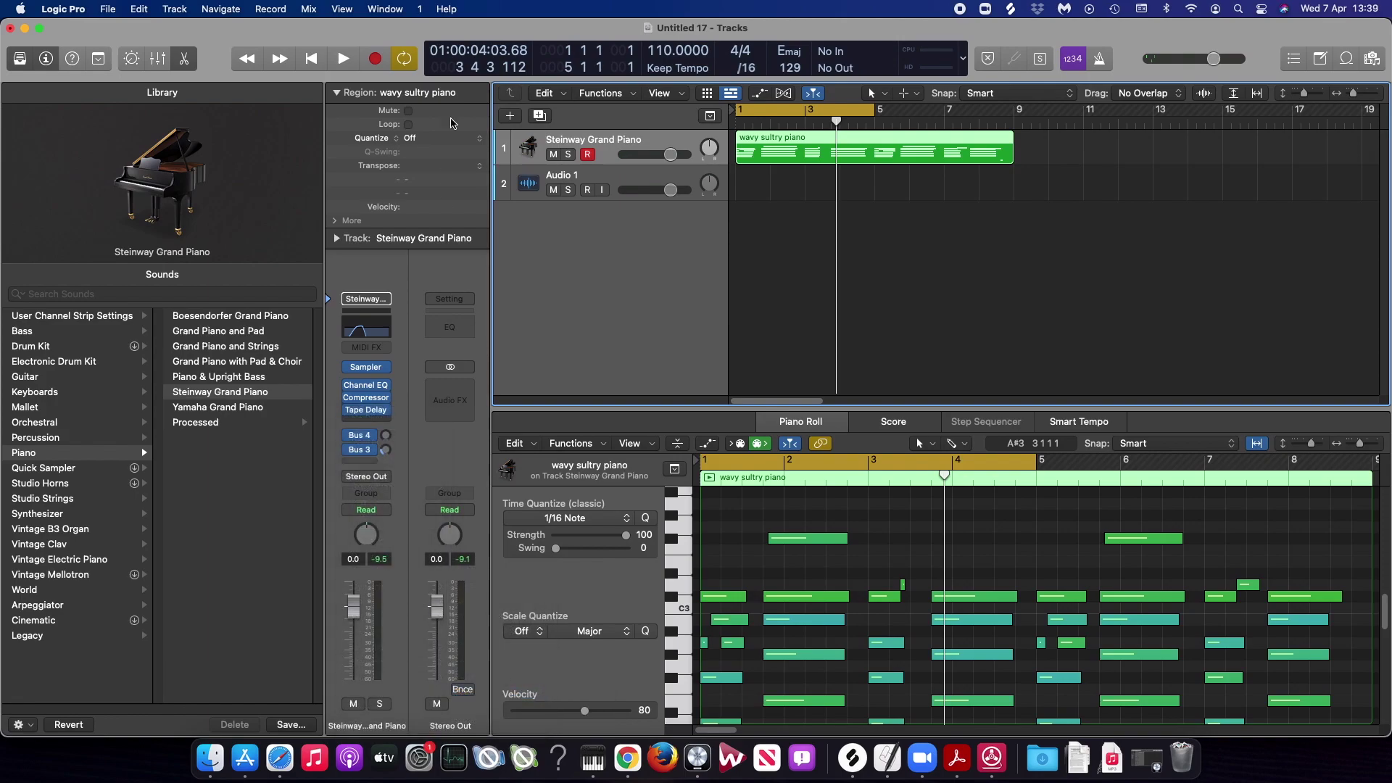
- Load the Enhance Electric Piano preset in Scanner Vibrato and move its window away from the channel strips
left_click(618, 226)
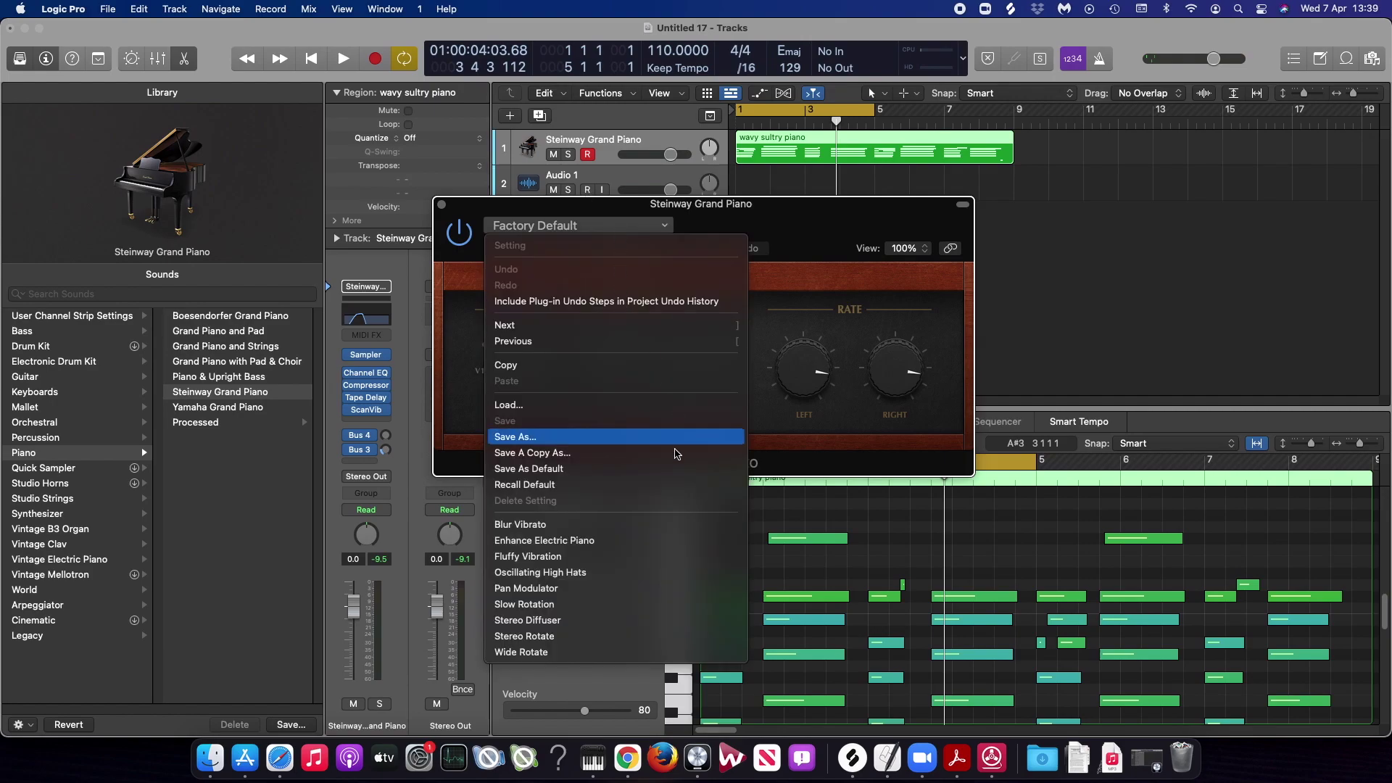
left_click(615, 540)
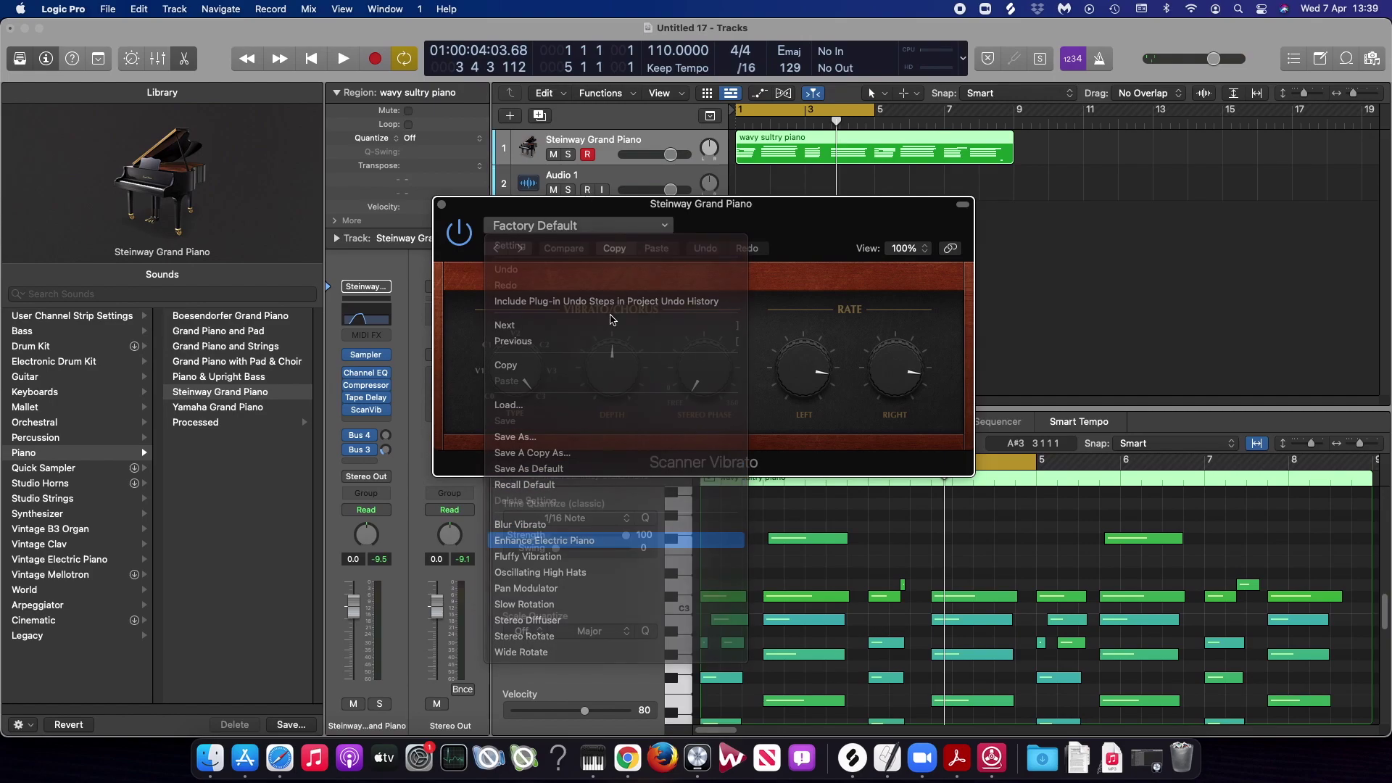
left_click_drag(537, 204, 646, 205)
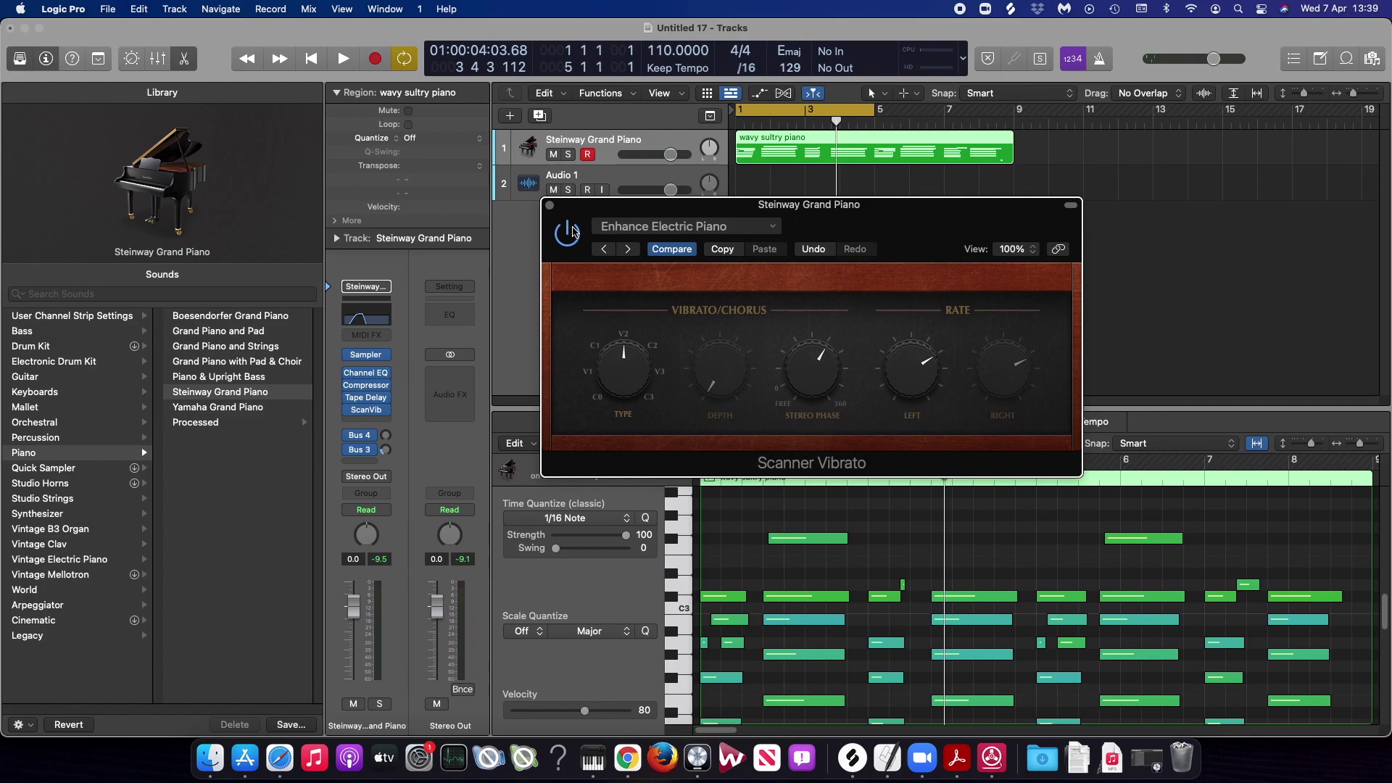
- Reduce Scanner Vibrato's stereo phase and left rate while listening to the piano, and close the plug-in
key("space")
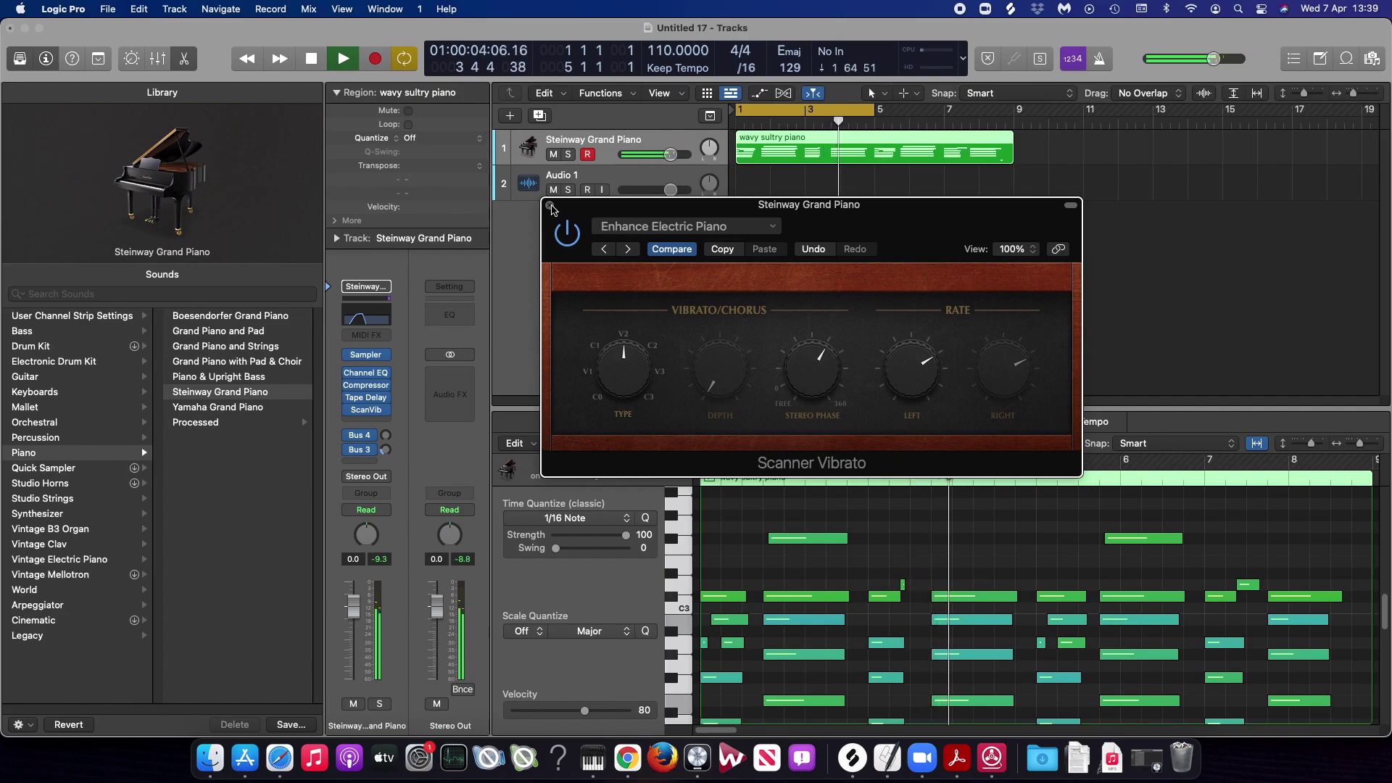
left_click_drag(799, 377, 796, 409)
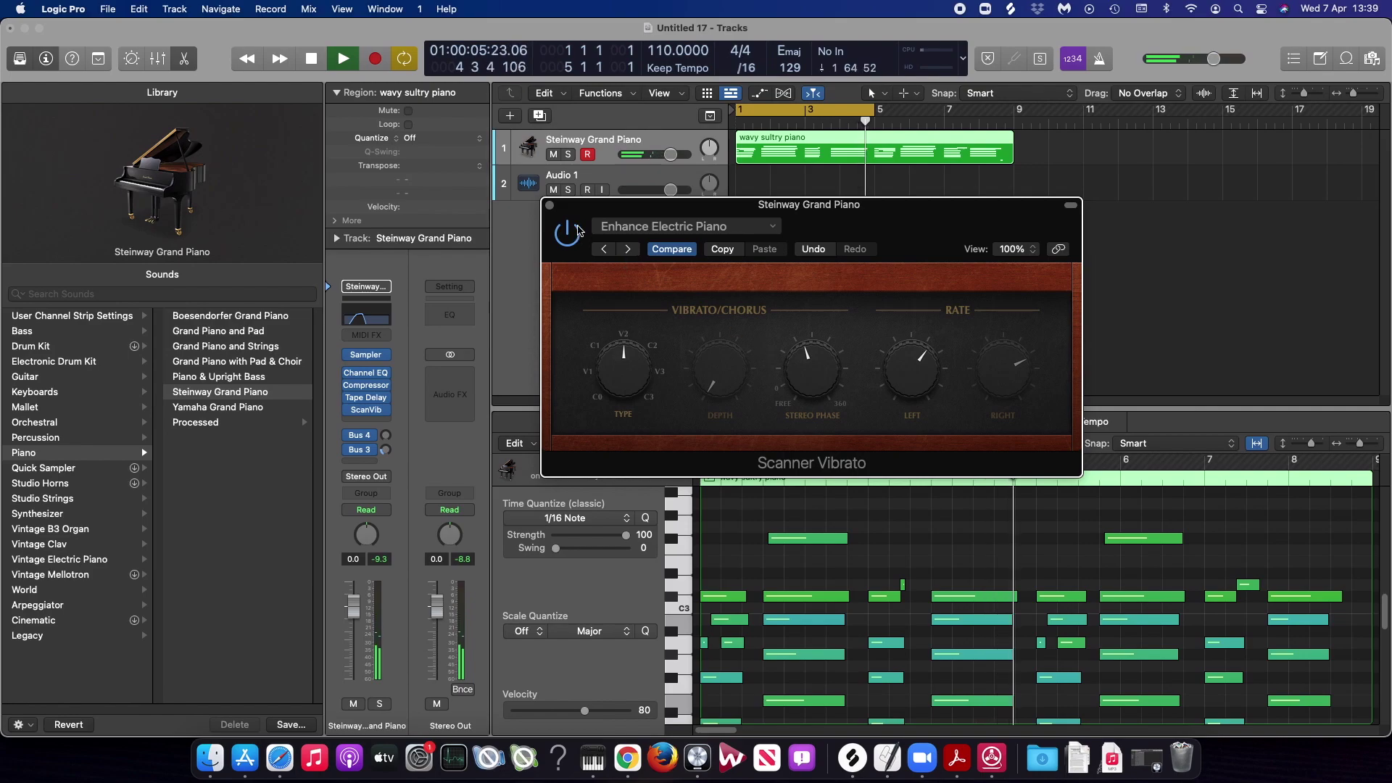
key("super+w")
key("space")
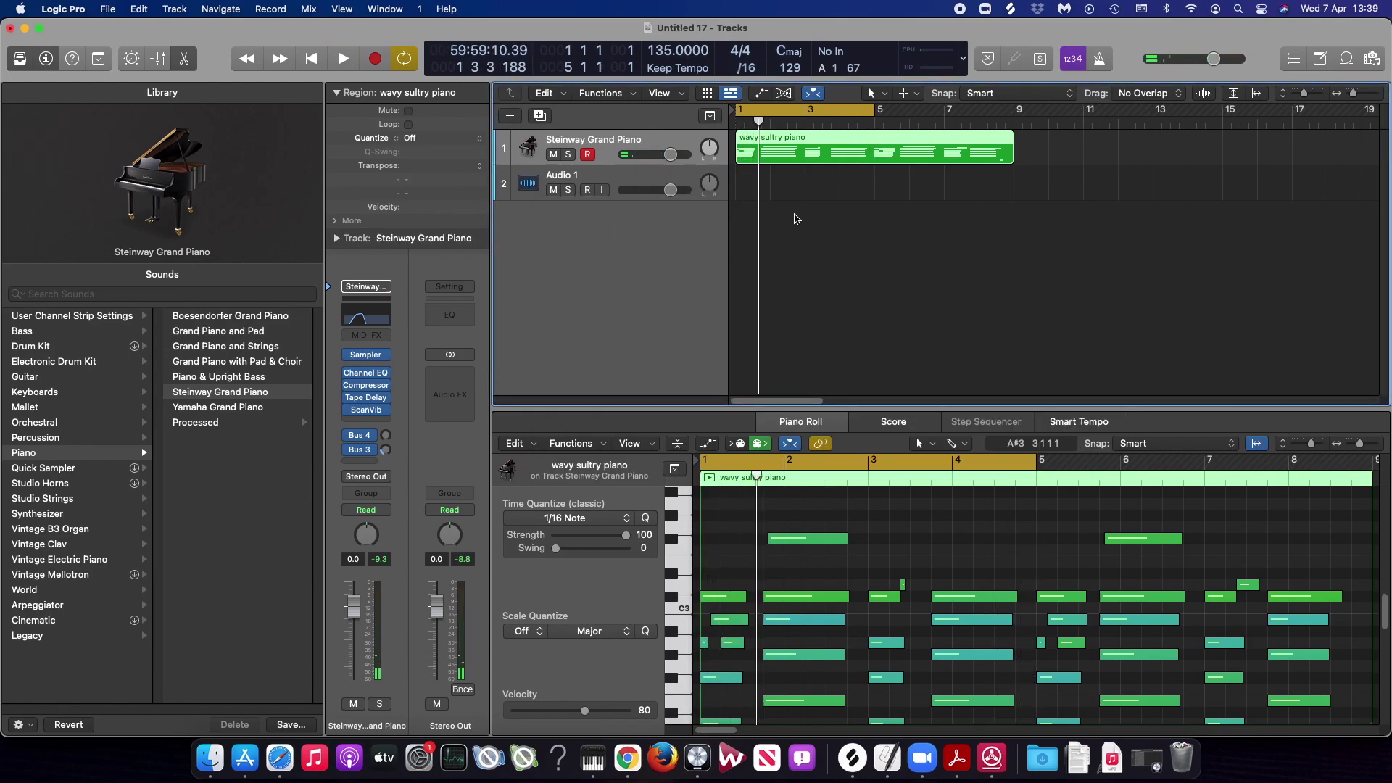
- Create a software instrument track with the Atlanta electronic drum kit and lower its volume to -5.5 dB
left_click(510, 117)
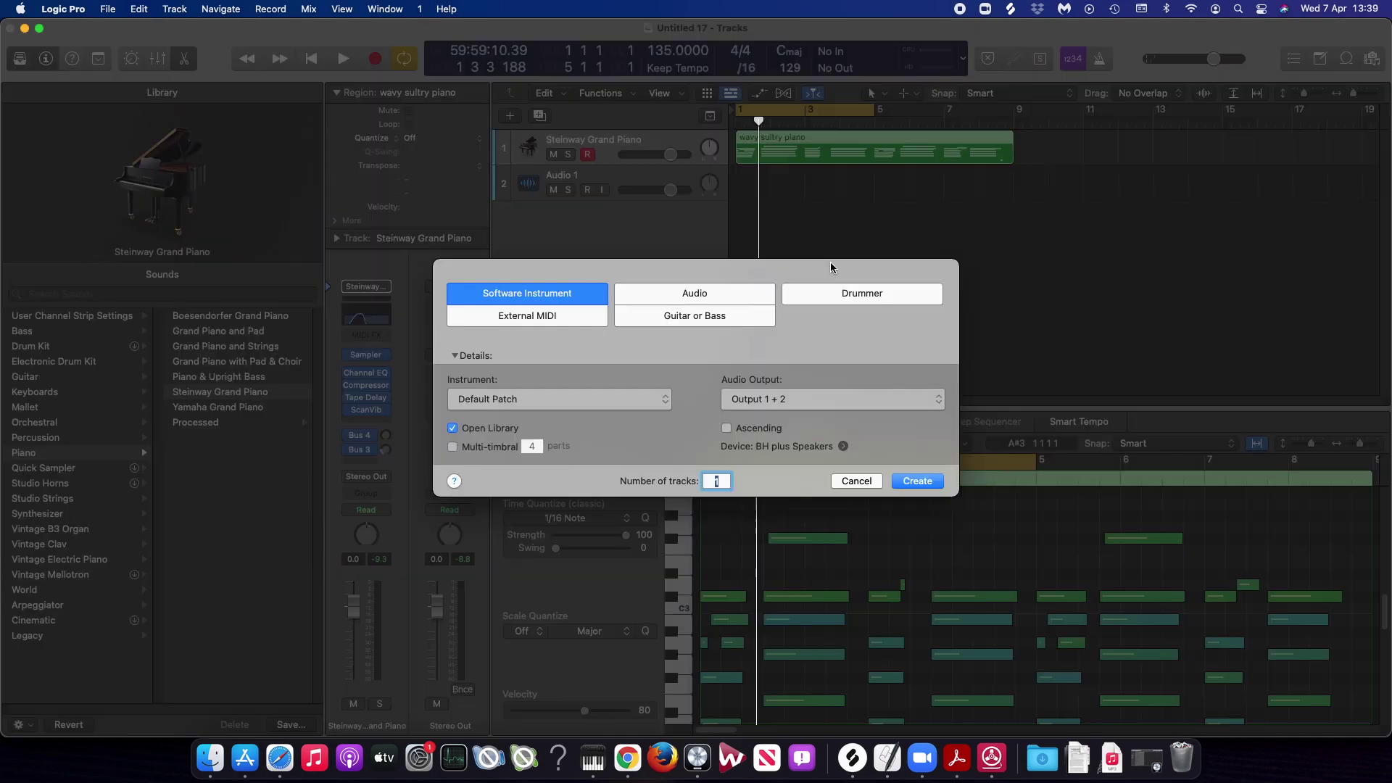
left_click(905, 482)
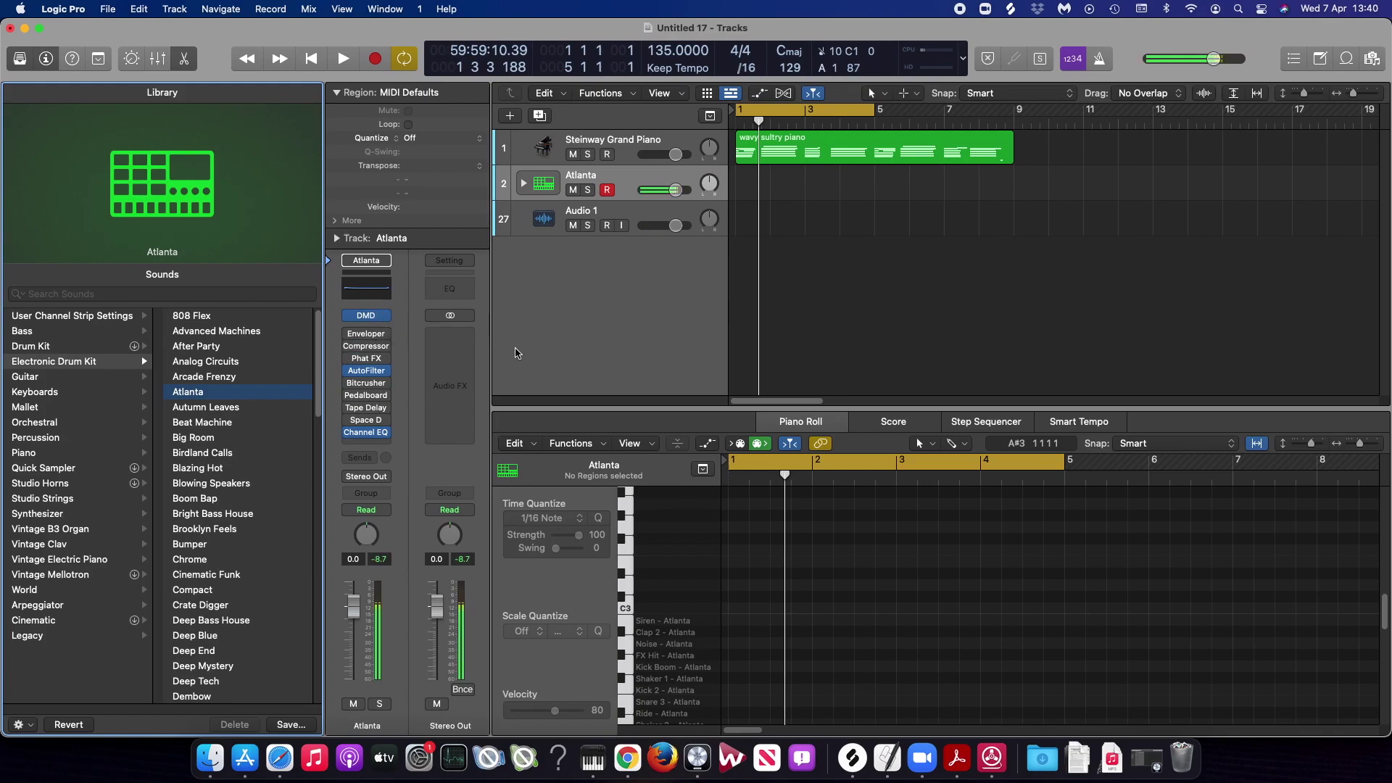
left_click_drag(356, 602, 366, 636)
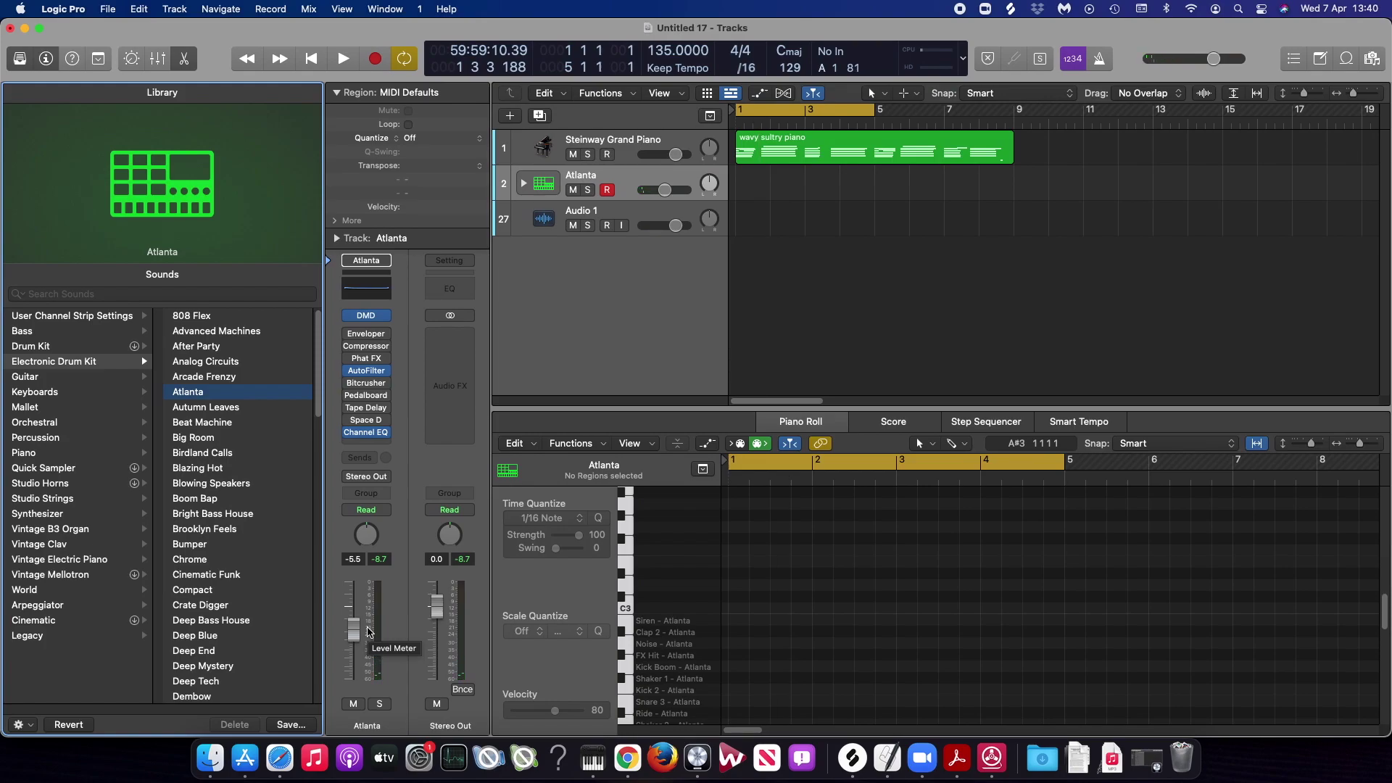
- Record a four-bar drum pattern on the Atlanta track and quantize all its notes to 1/16 notes
key("r")
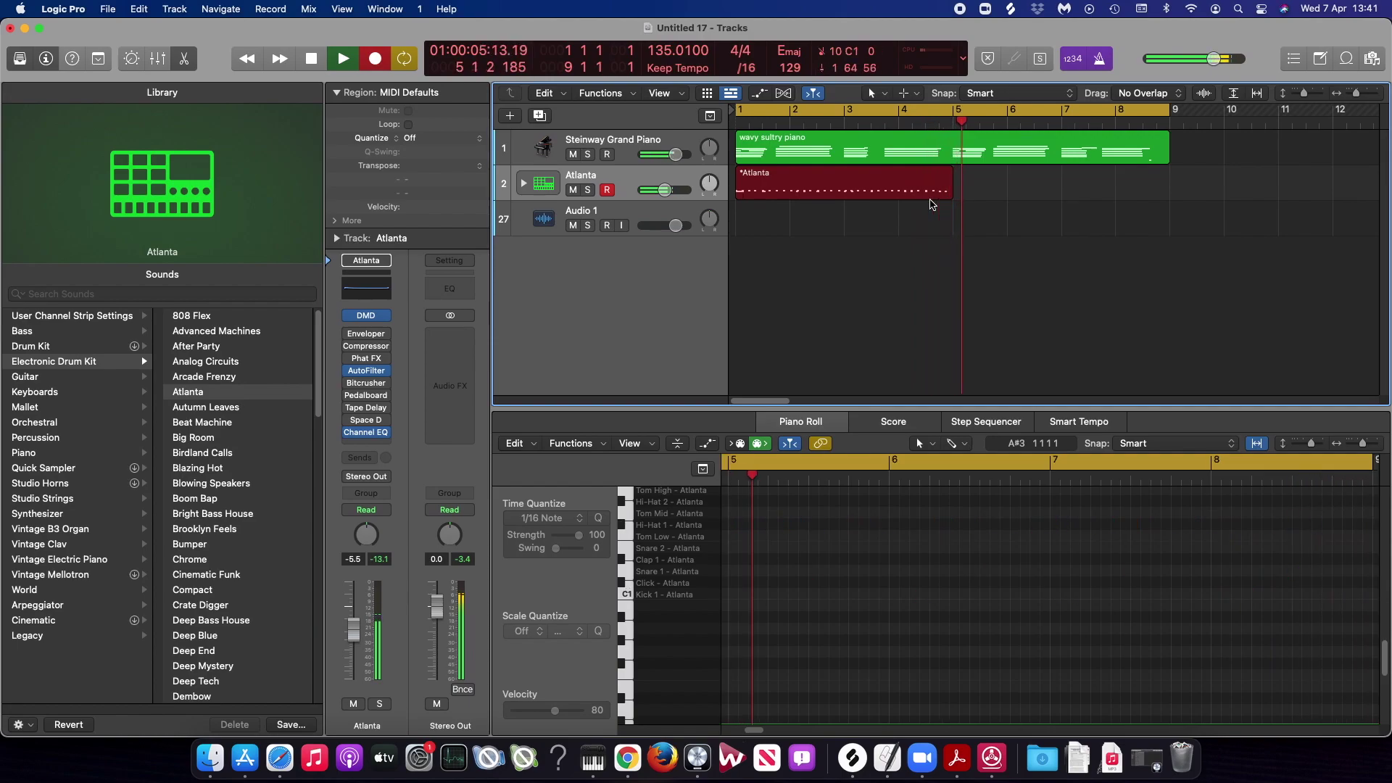
key("space")
left_click(880, 222)
left_click(874, 179)
left_click(853, 632)
key("super+a")
left_click(598, 519)
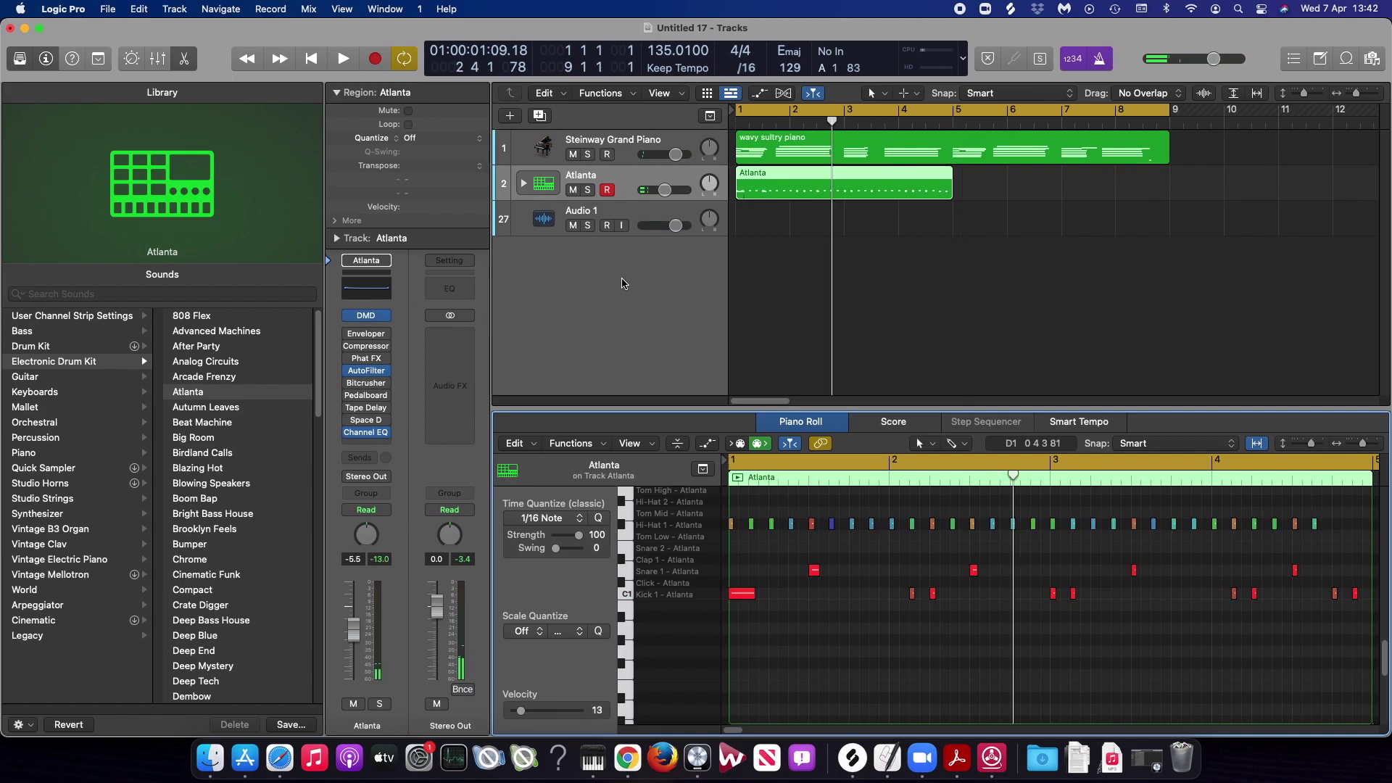
- In Drum Machine Designer, replace the Kick 1 pad with the Cymatics 808 Mob Kick 1 sample and set the control below Sub to about 8%
key("v")
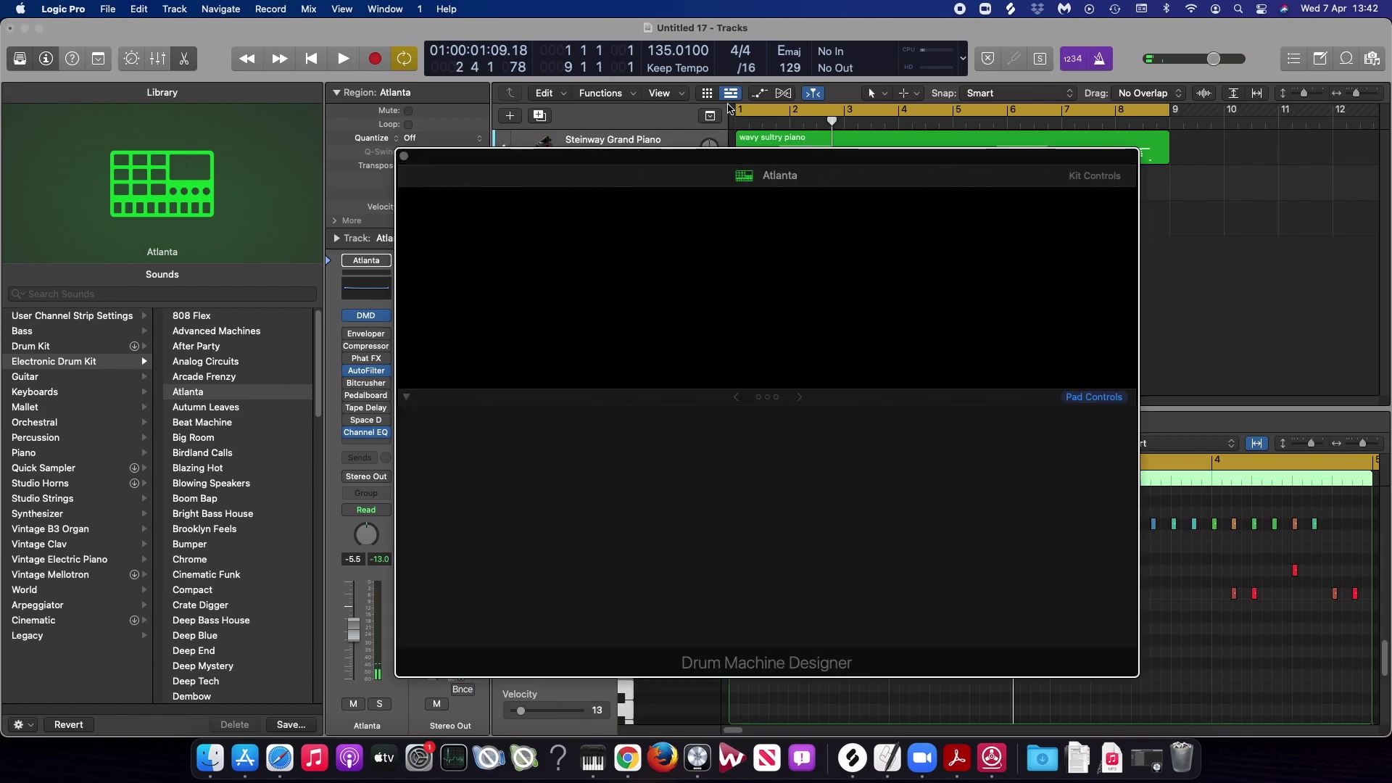
left_click_drag(741, 155, 475, 31)
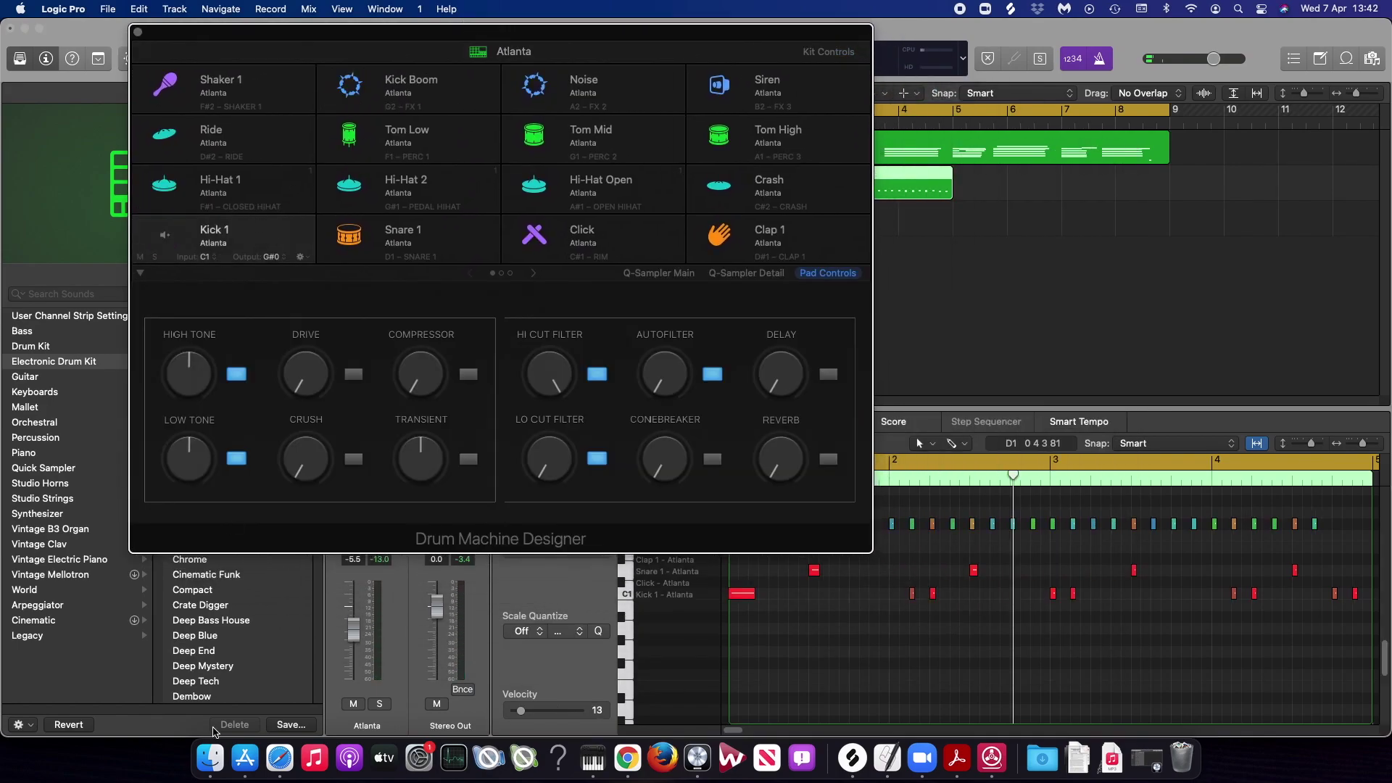
left_click(211, 775)
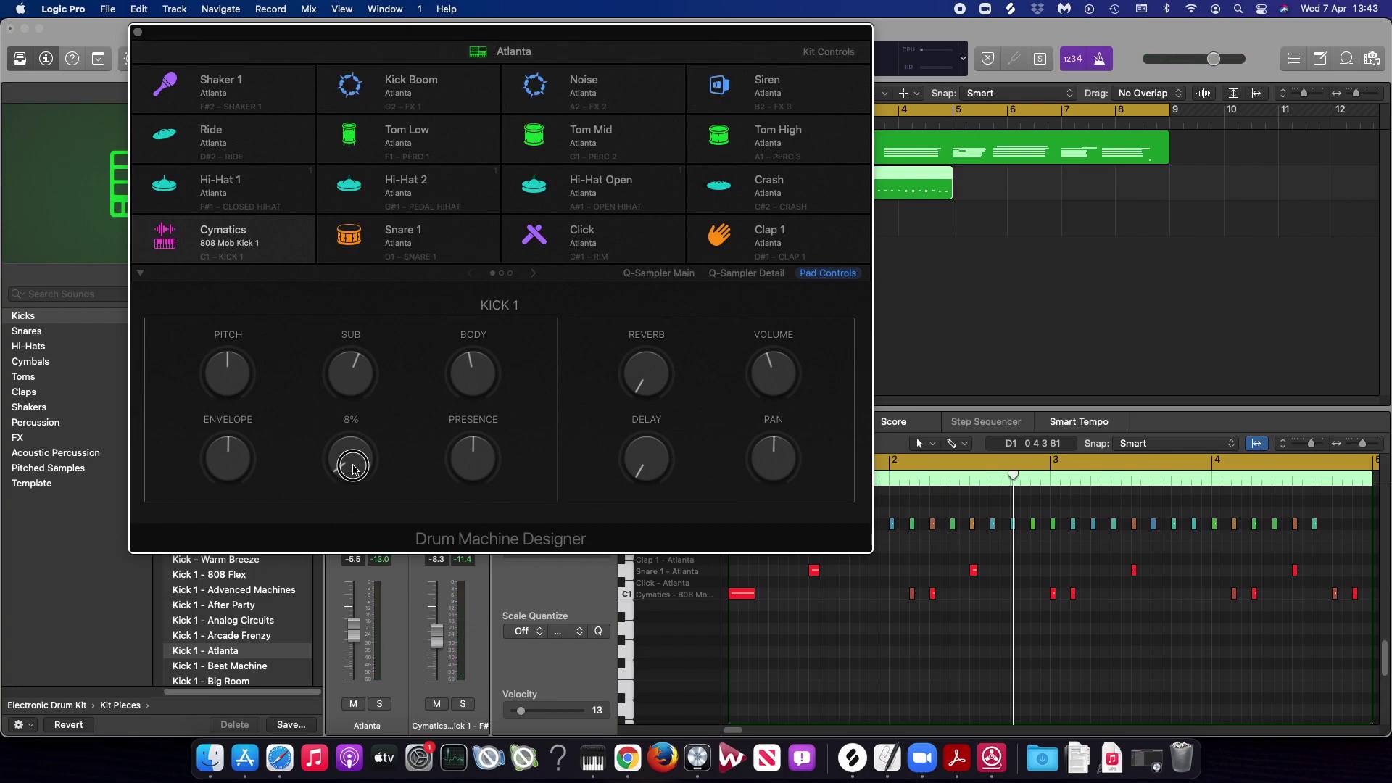
left_click_drag(353, 465, 355, 461)
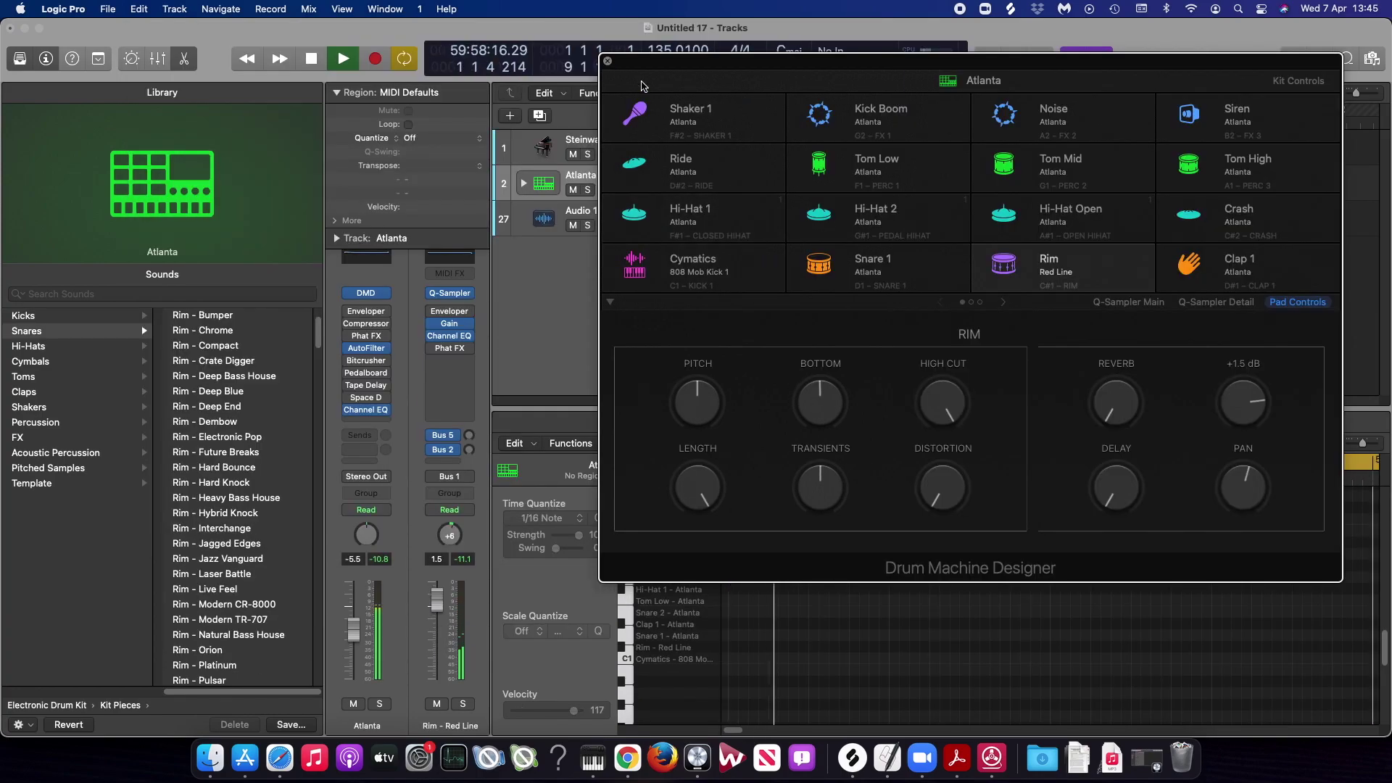
- Close Drum Machine Designer, show the first Atlanta drum region's notes in the Piano Roll, and stop playback
left_click(612, 116)
left_click(862, 219)
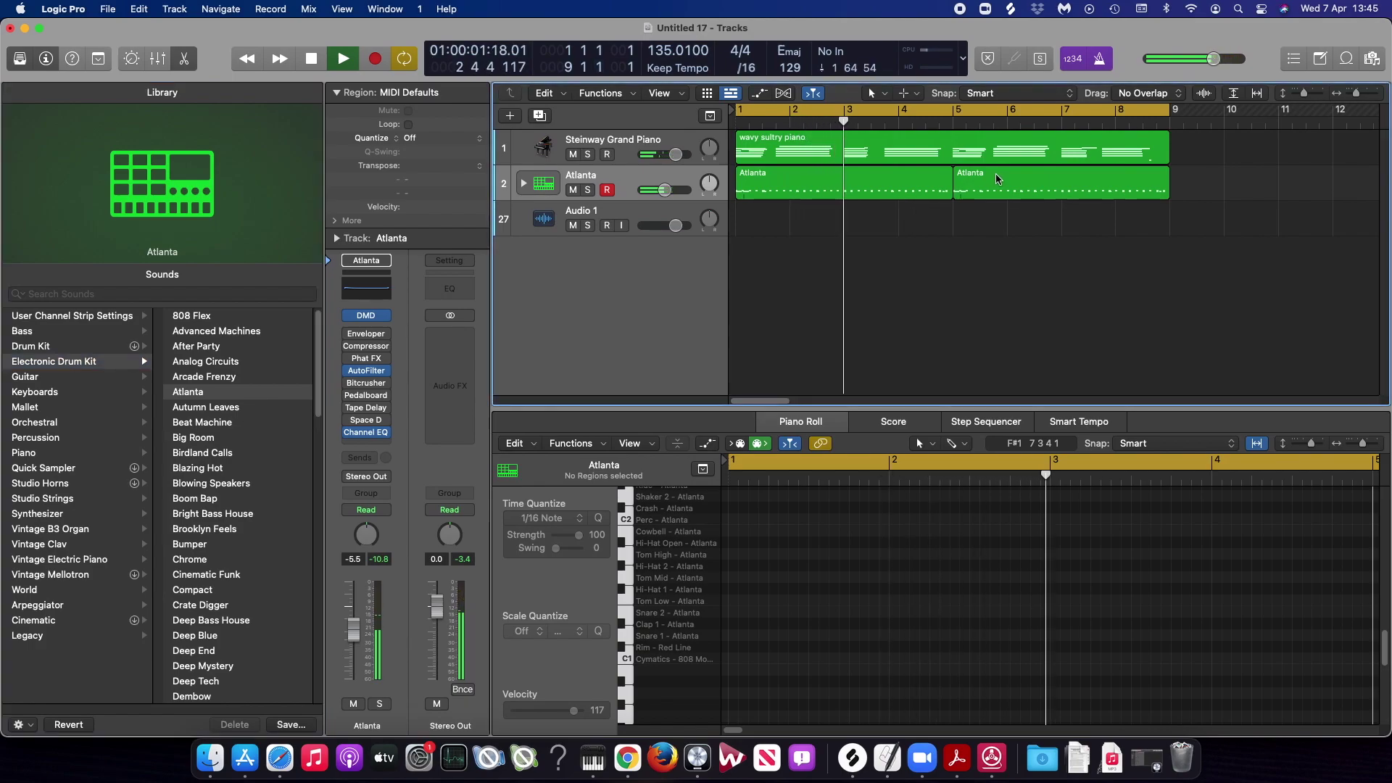
left_click(828, 186)
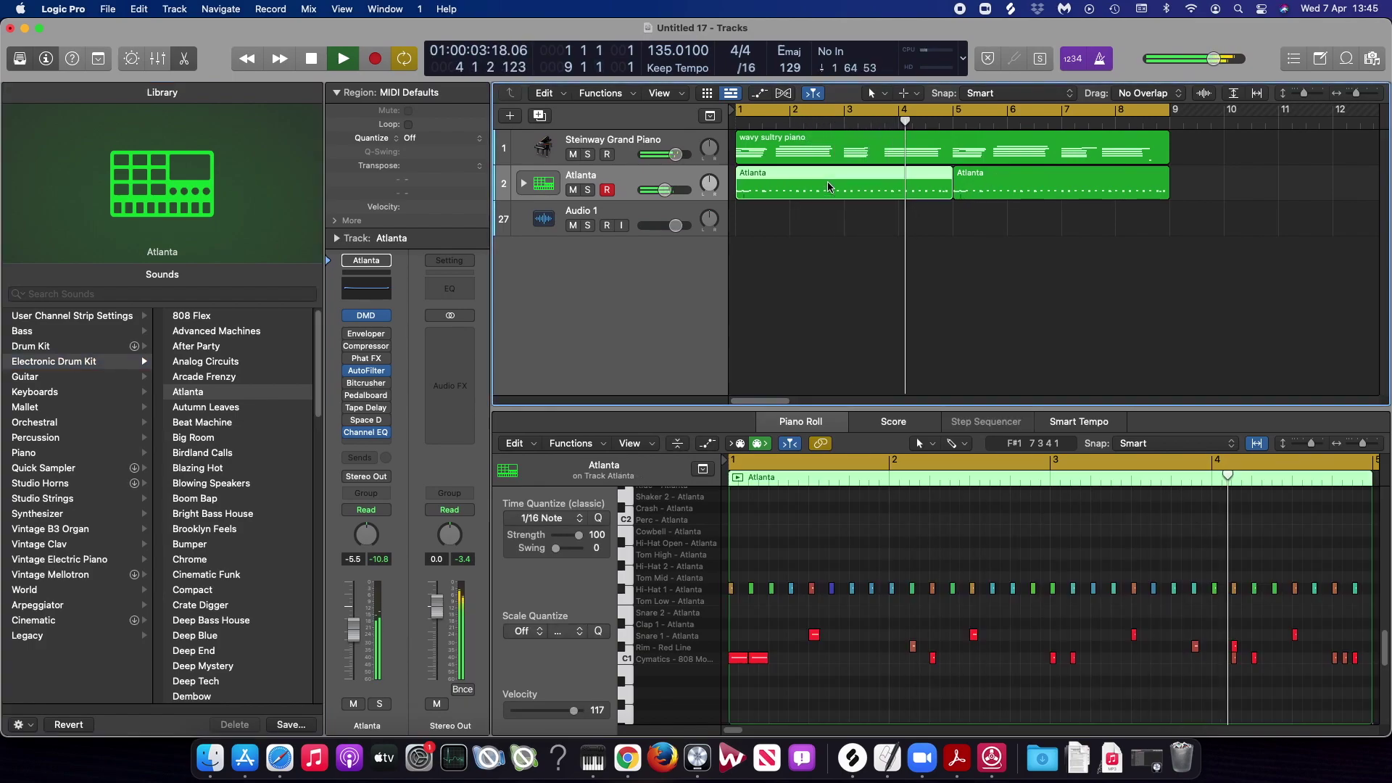
key("space")
left_click(800, 575)
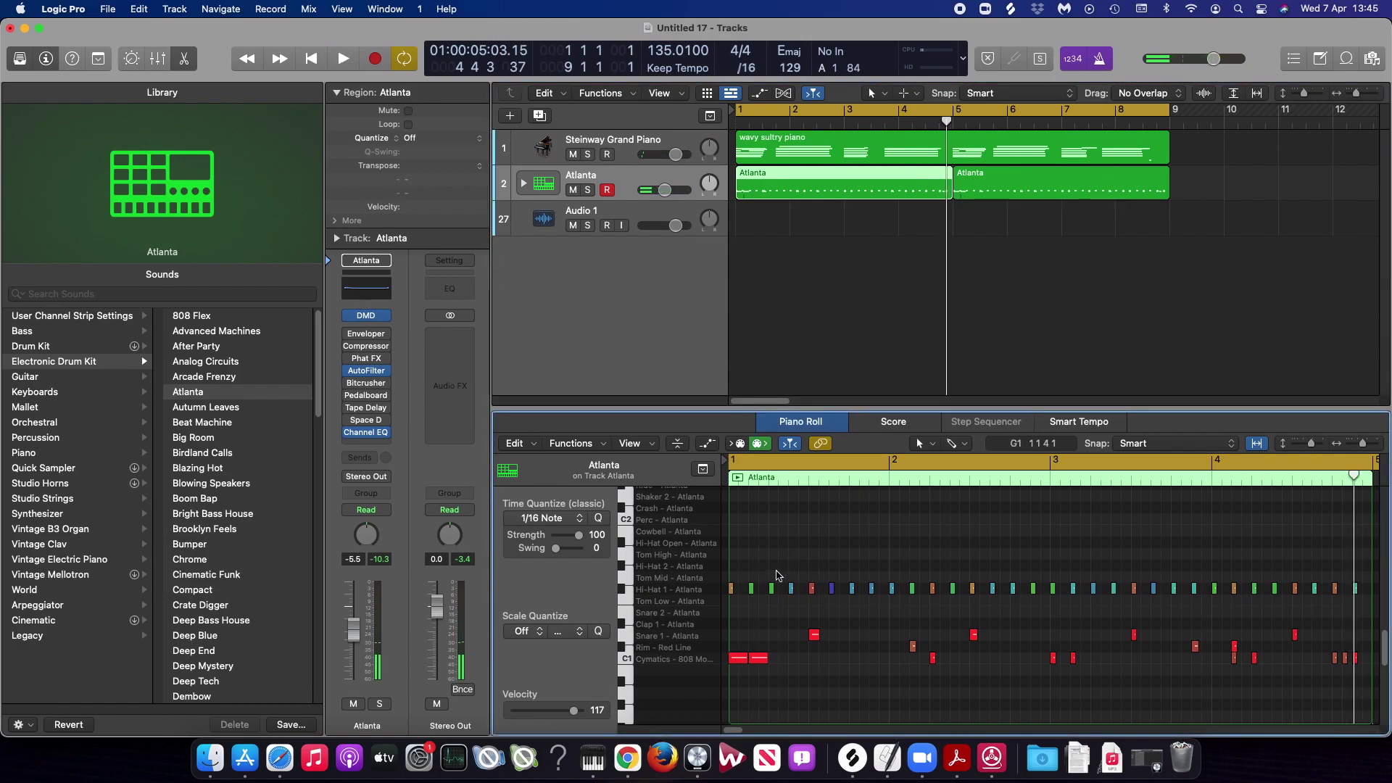
- Apply the Fixed Velocity MIDI Transform with a value of 100 to all Hi-Hat 1 notes in the first Atlanta region
left_click(625, 589)
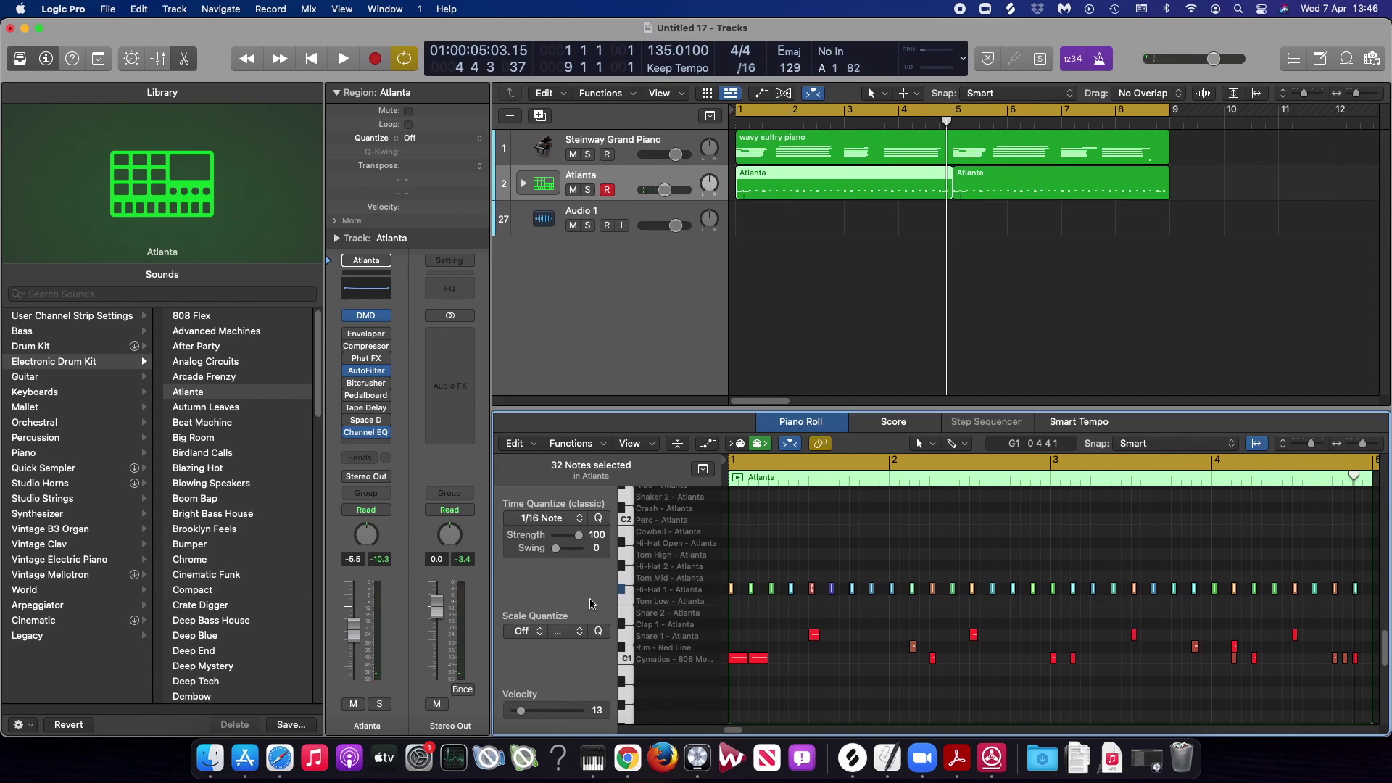
left_click(623, 593)
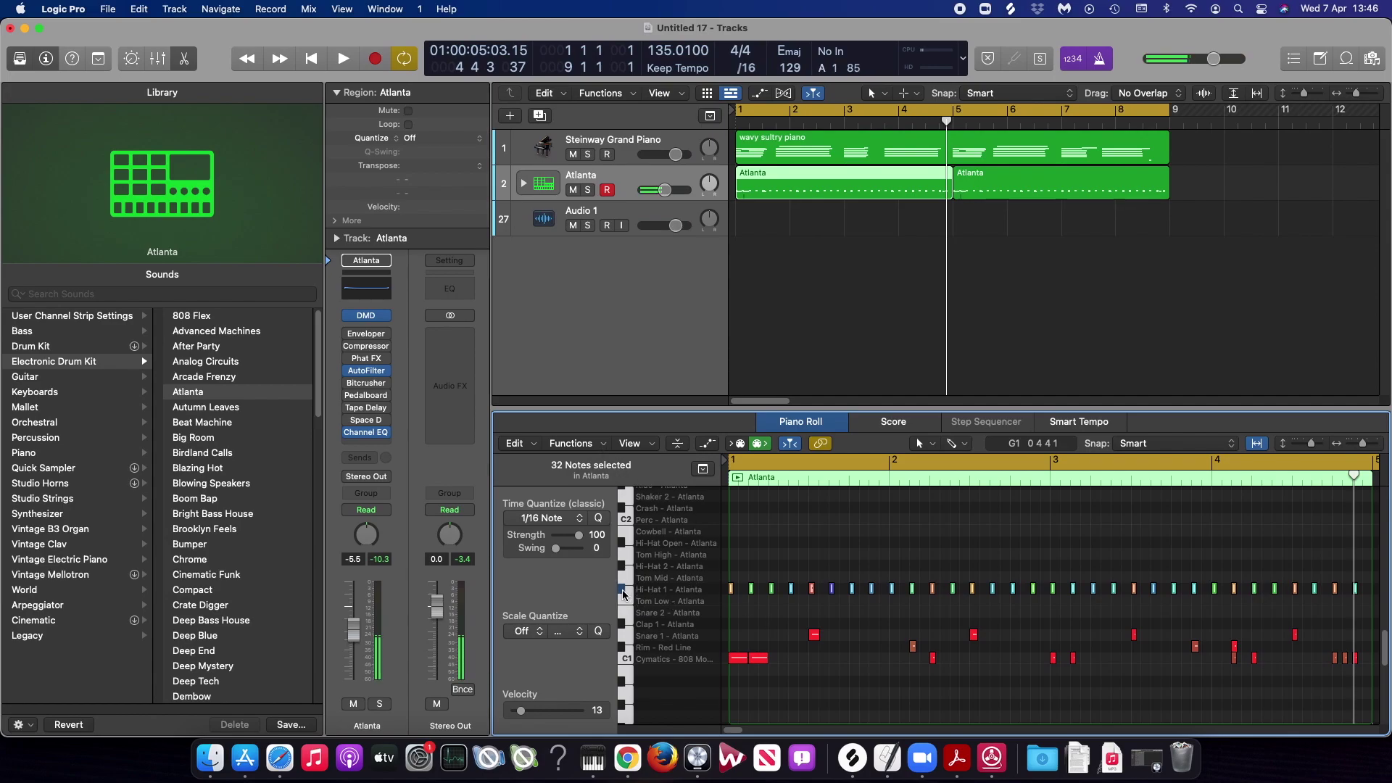
left_click(598, 444)
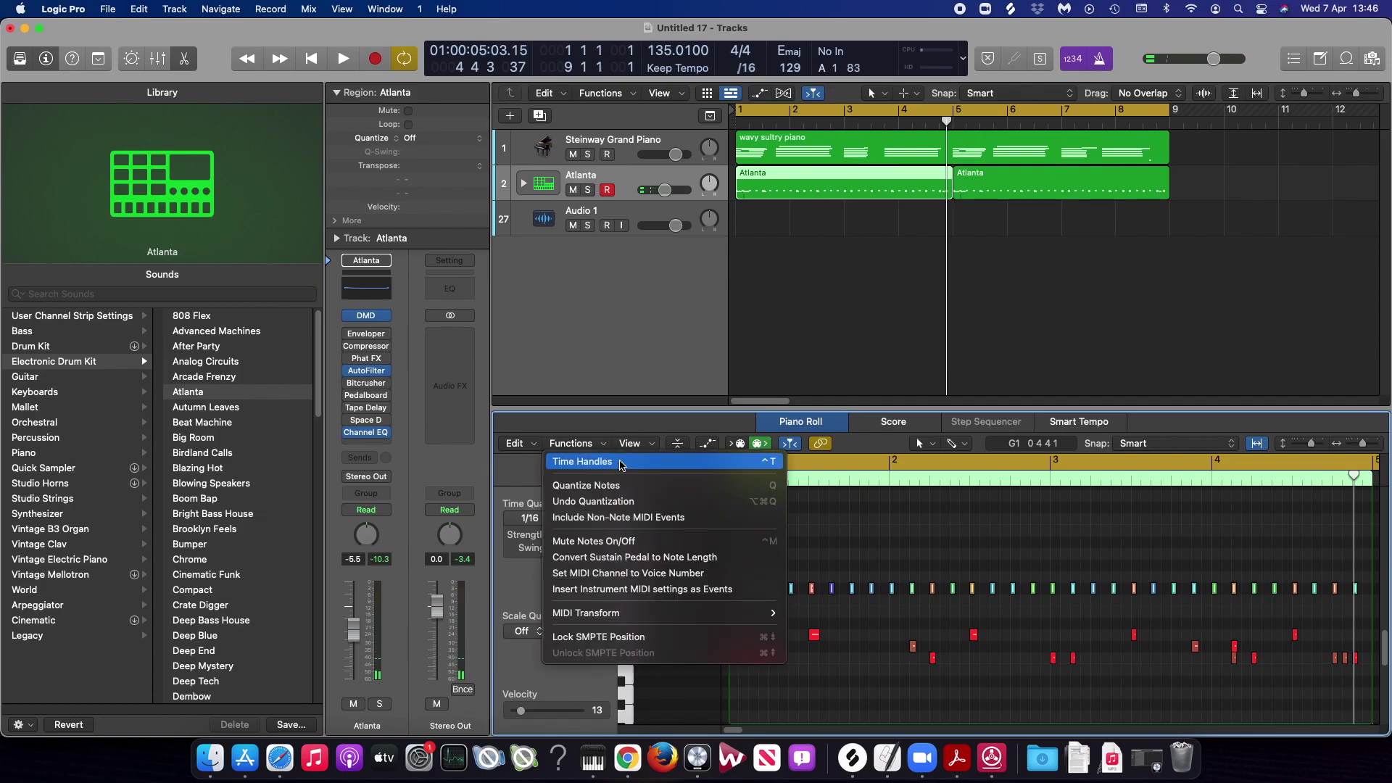
mouse_move(729, 613)
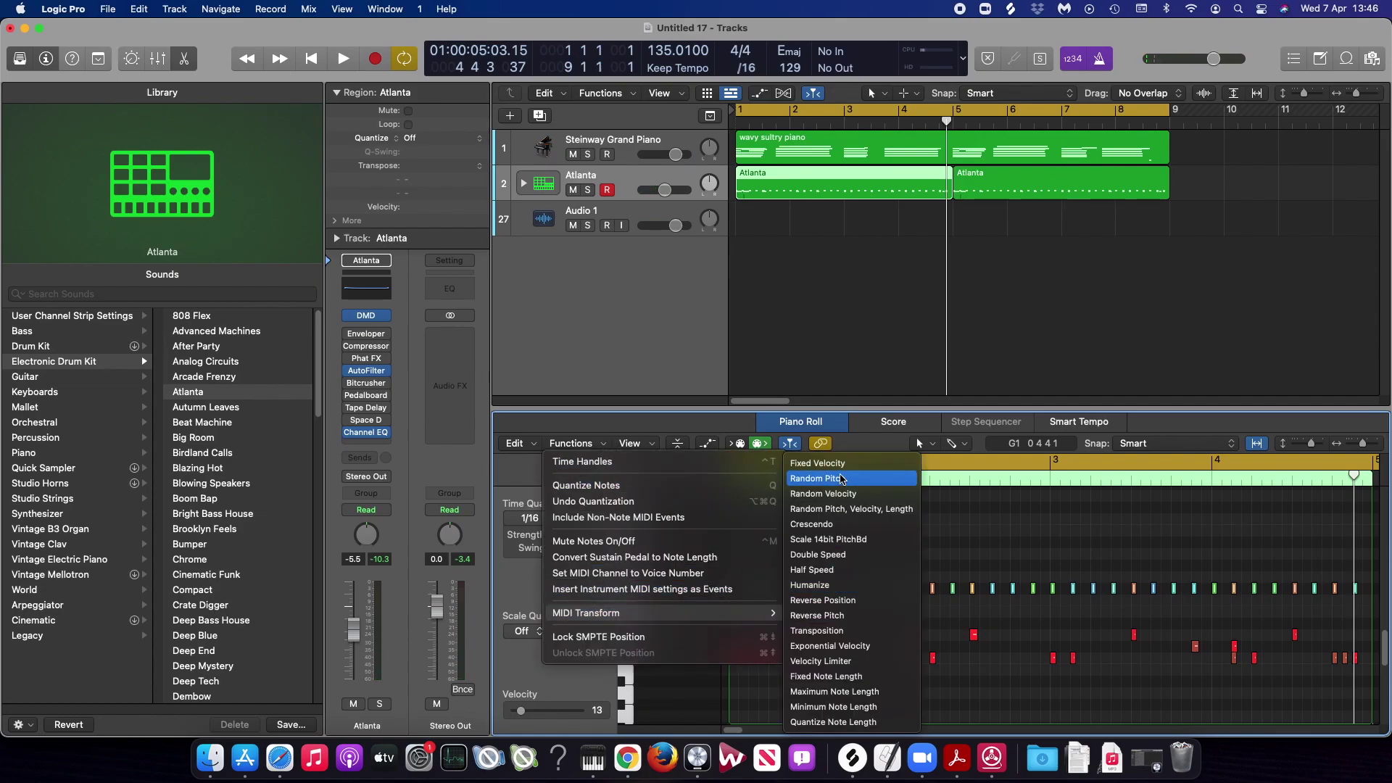
left_click(862, 468)
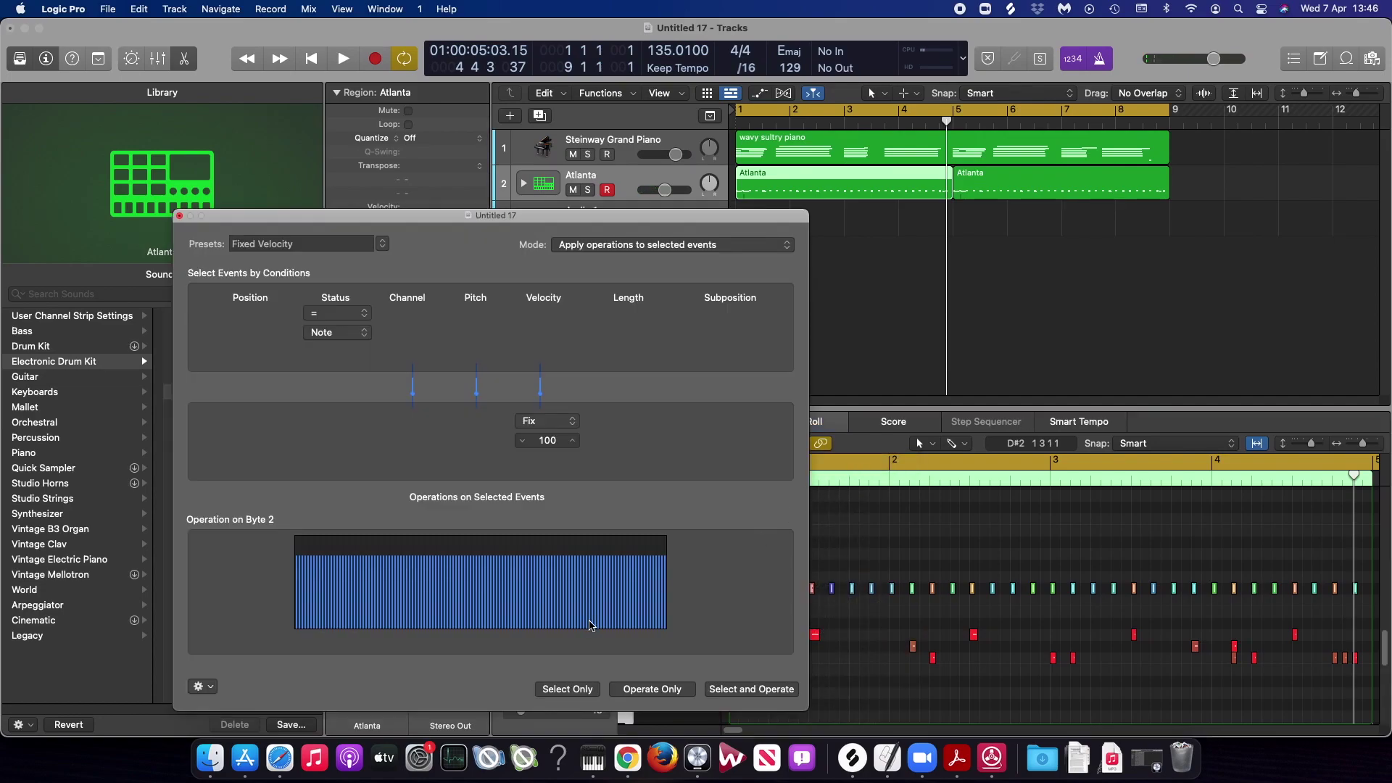
left_click(657, 689)
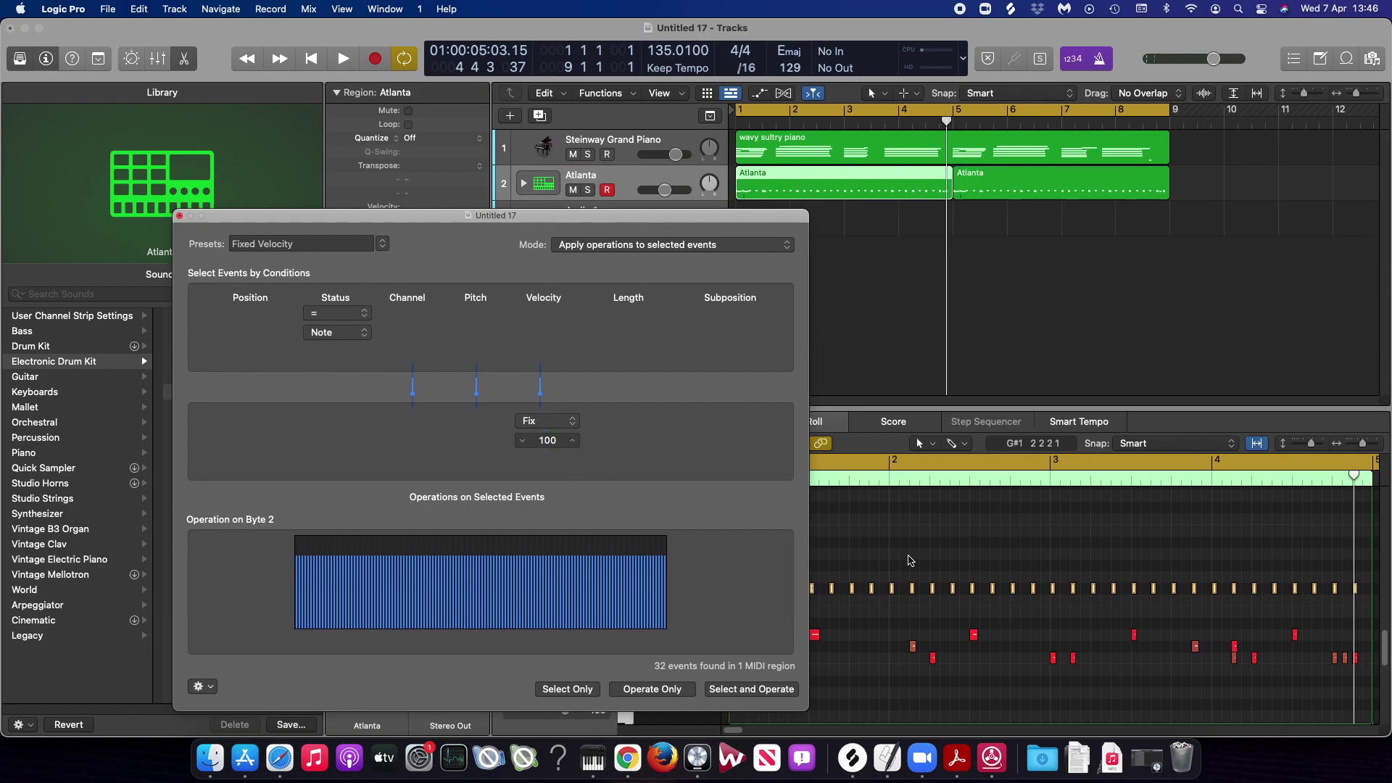
left_click(179, 216)
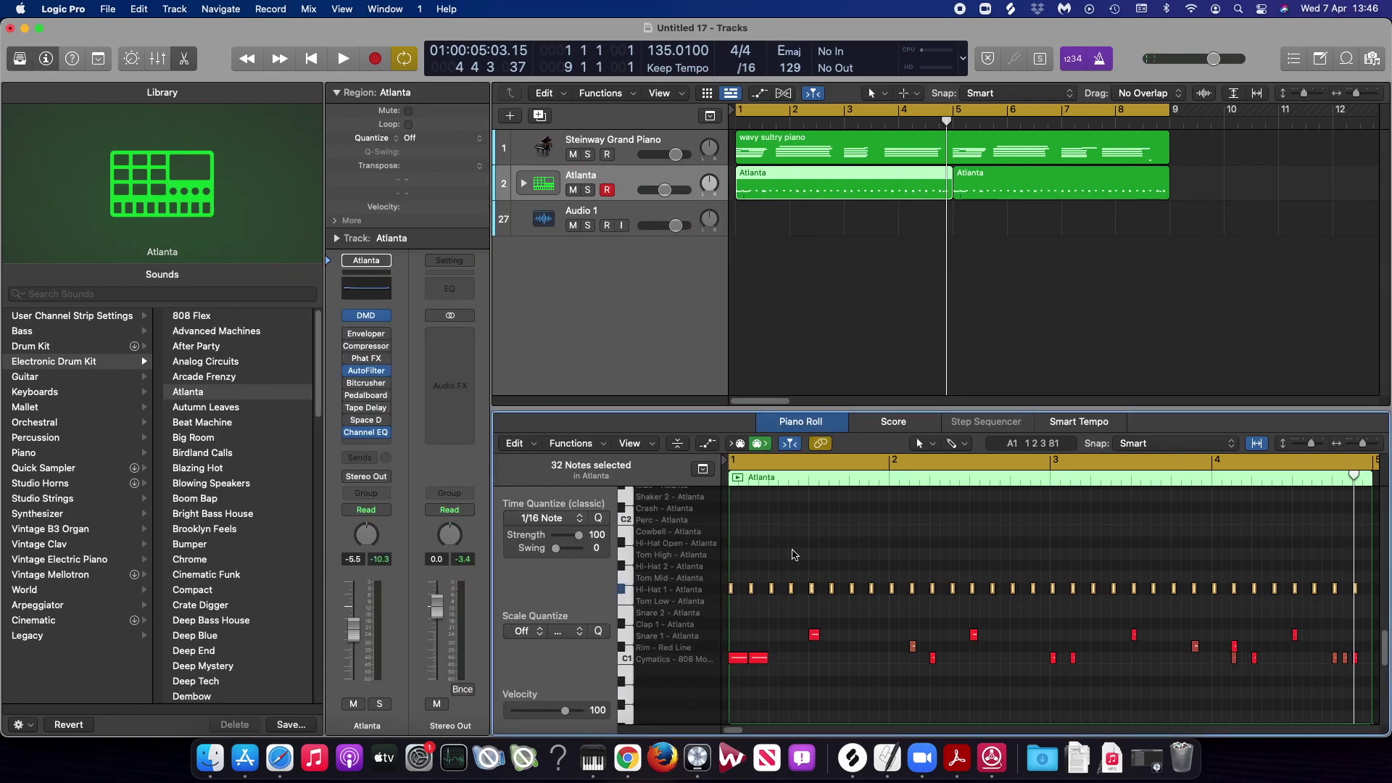
- Select every second Hi-Hat 1 note across the four-bar Atlanta region
left_click(751, 588)
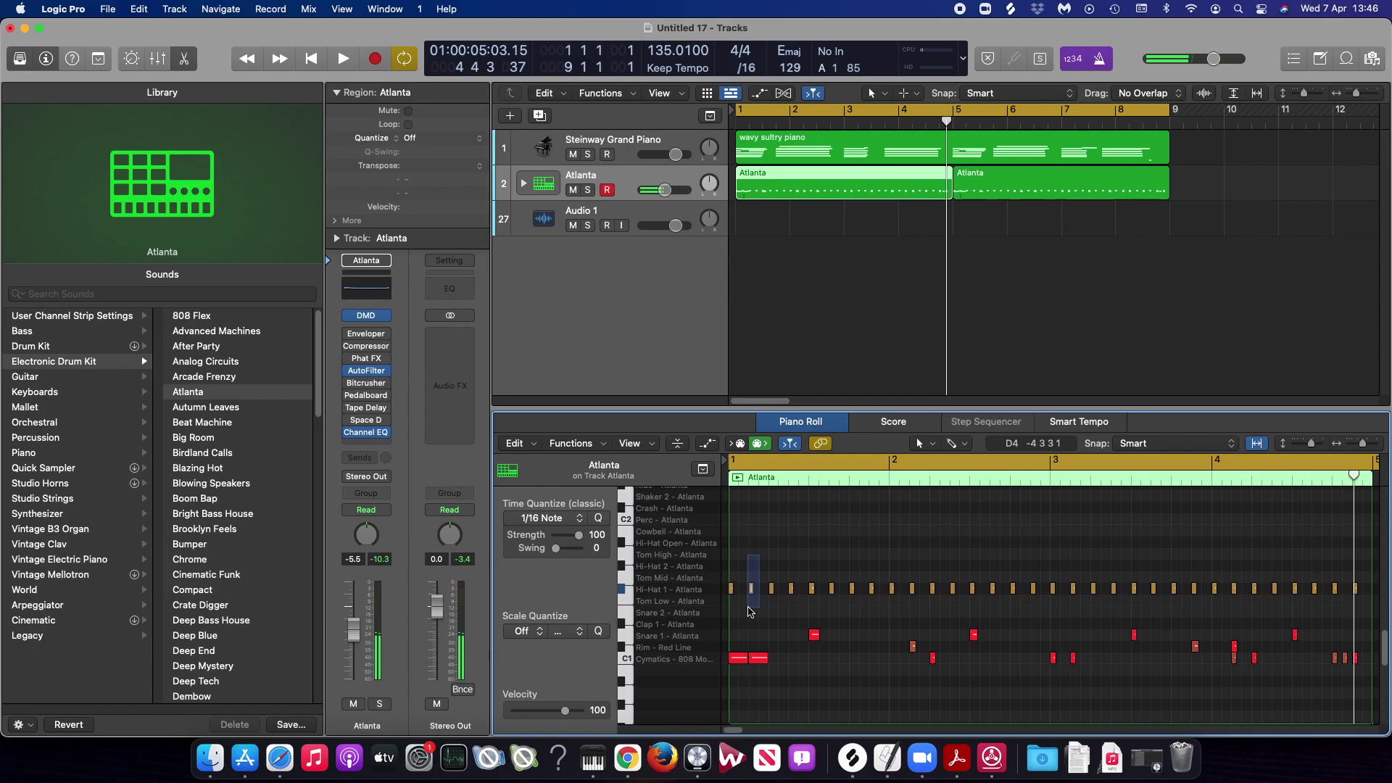
left_click_drag(782, 565, 821, 622)
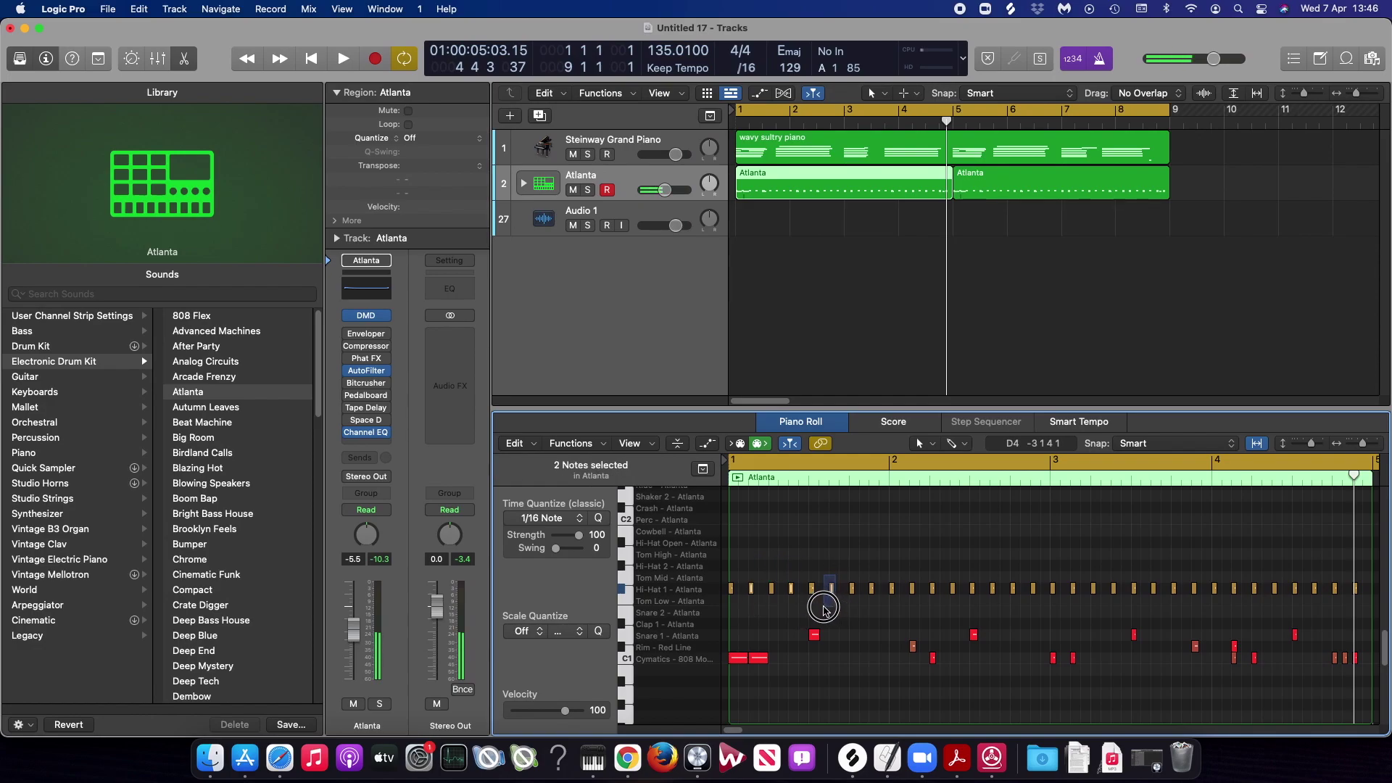
left_click_drag(865, 577, 1128, 617)
left_click(936, 576, "shift")
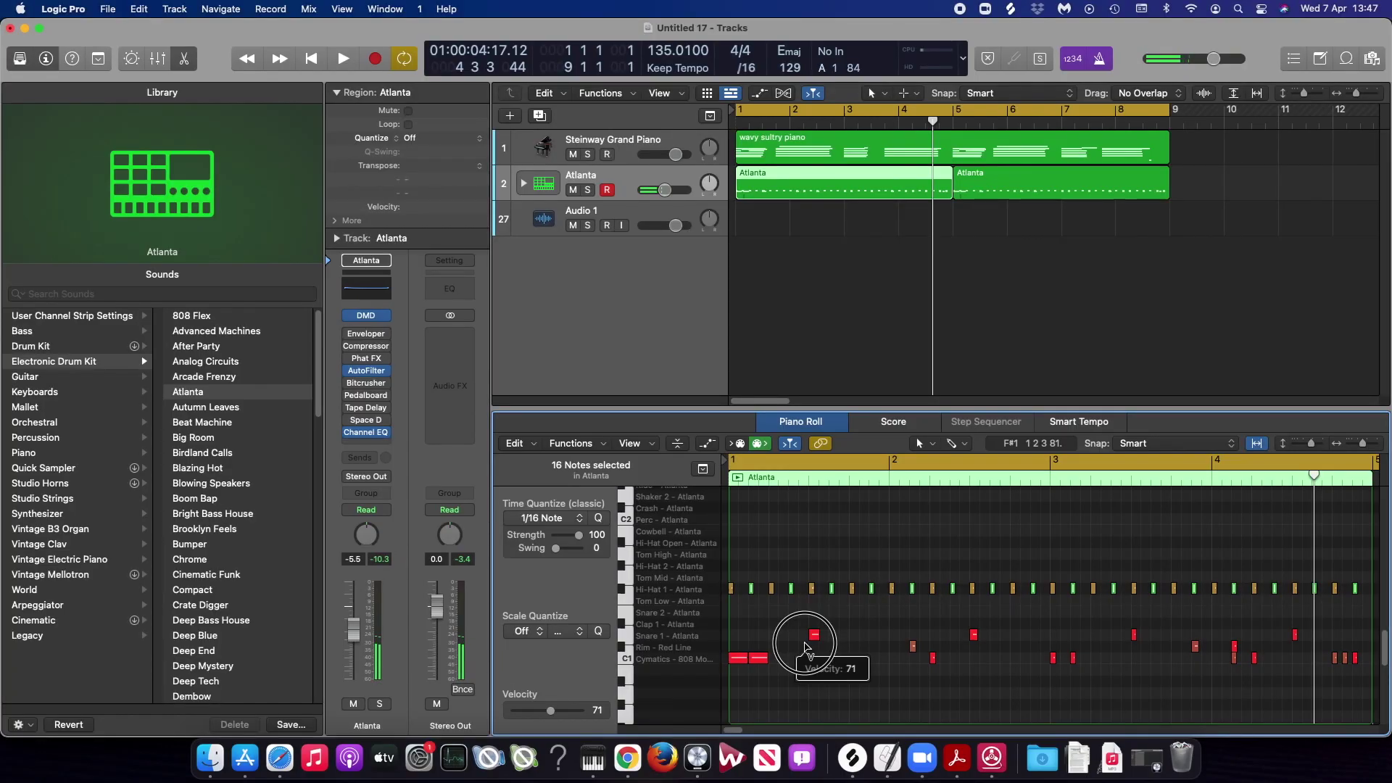
- Try a velocity of 70 on the alternate Hi-Hat 1 notes, listen to the pattern, and undo the velocity change
left_click_drag(805, 645, 801, 644)
left_click(792, 638)
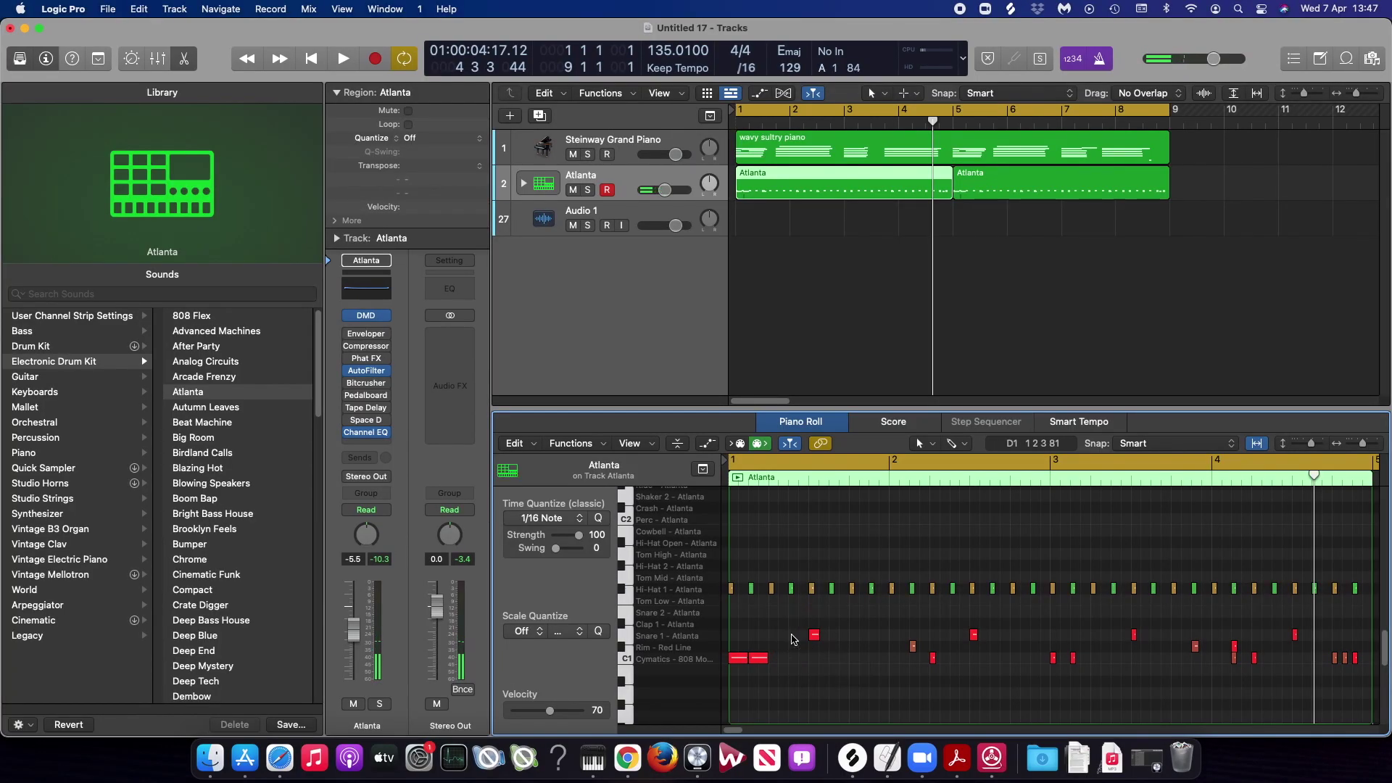
key("space")
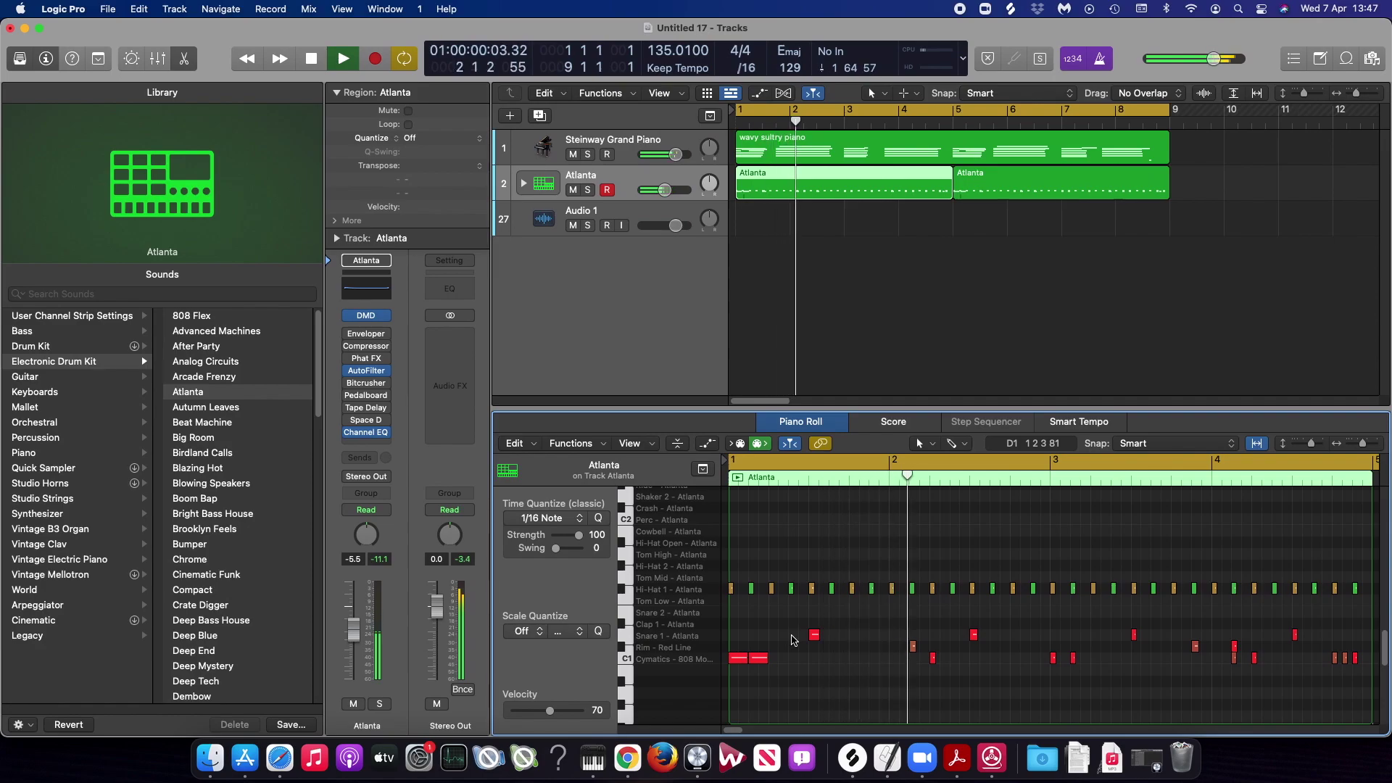
key("space")
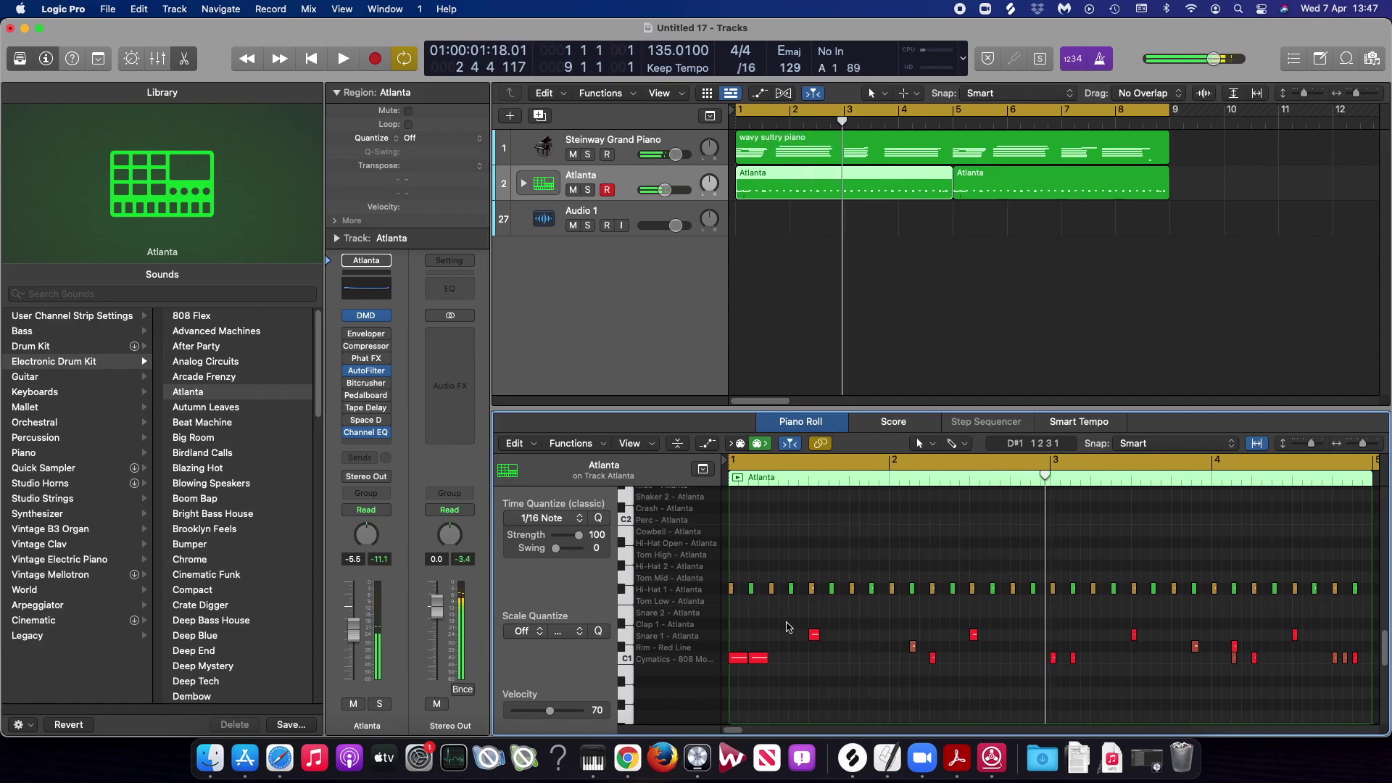
key("super+z")
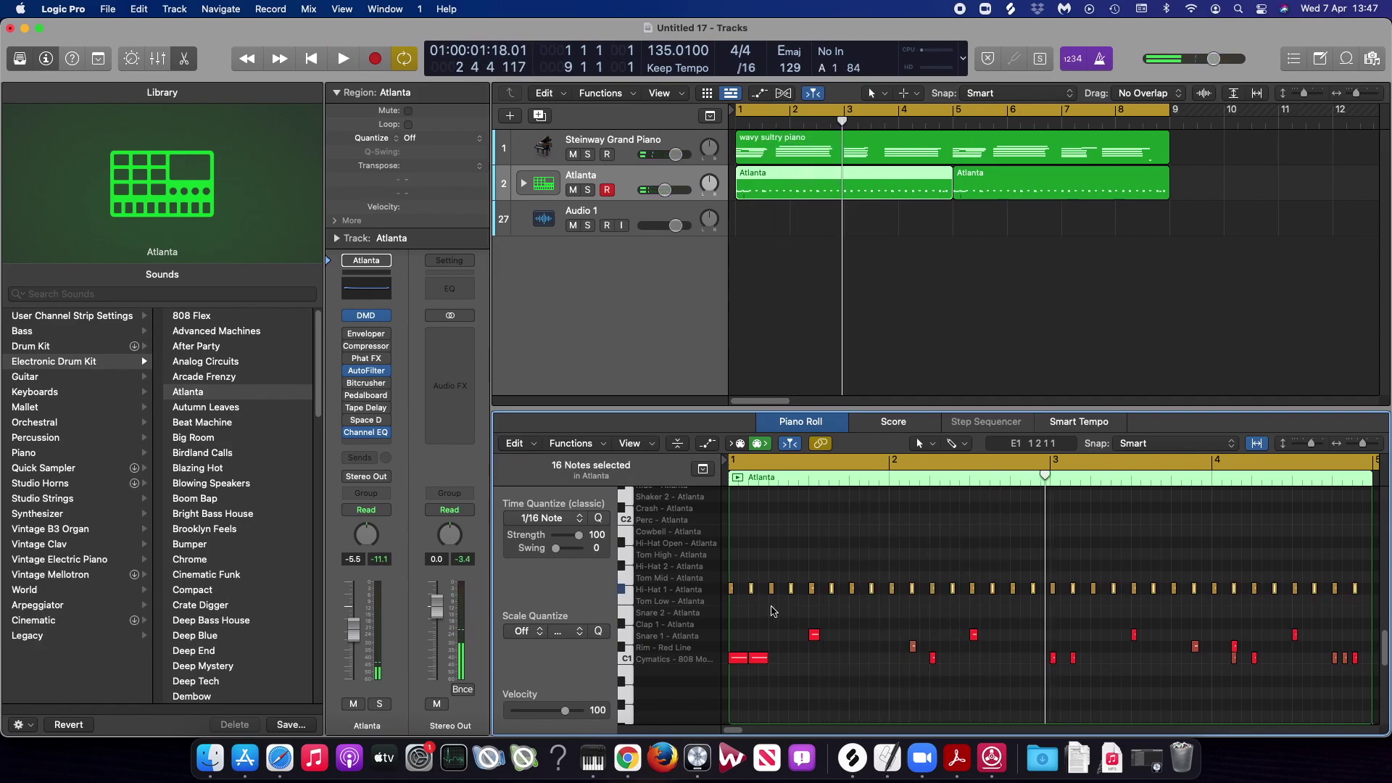
- Listen to the even hi-hats, set the alternate Hi-Hat 1 notes to velocity 50, and play the pattern again
key("space")
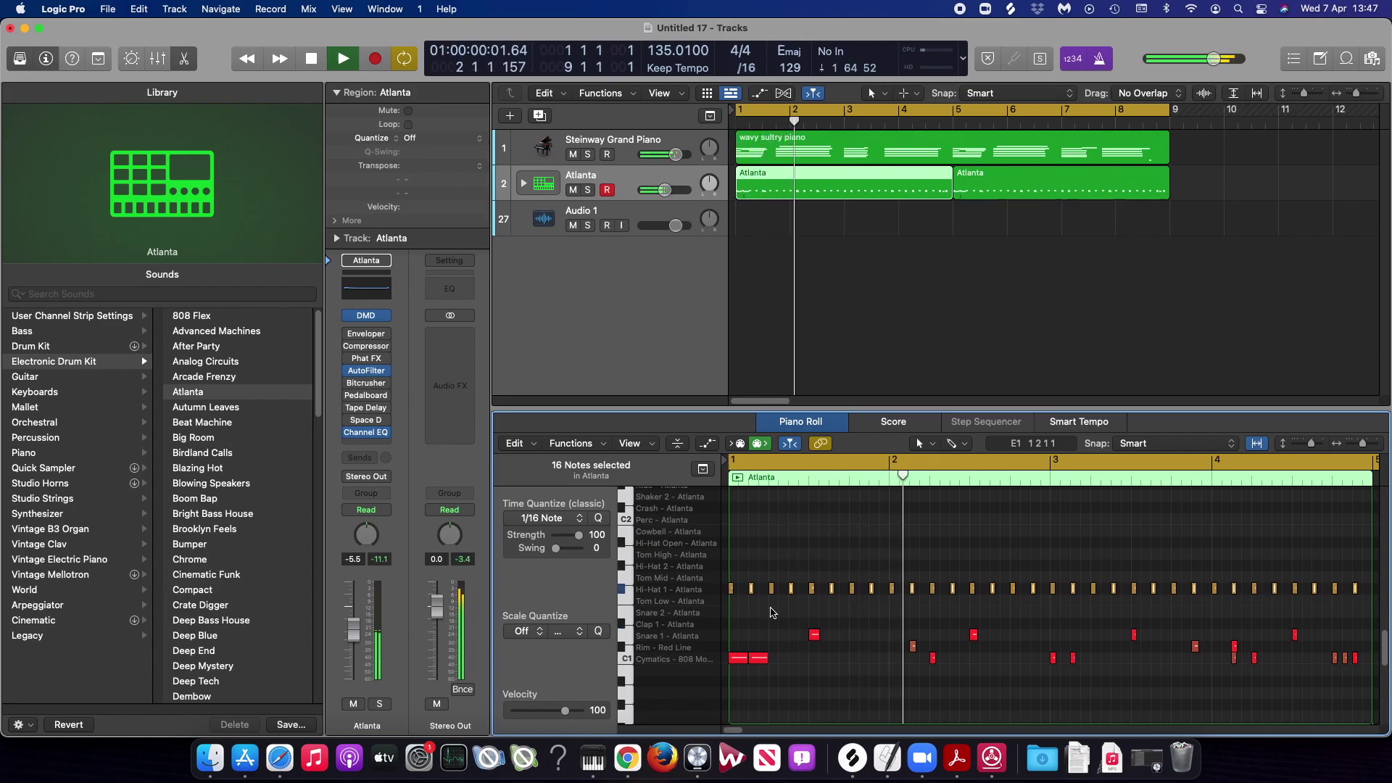
key("space")
left_click_drag(751, 589, 760, 671)
key("space")
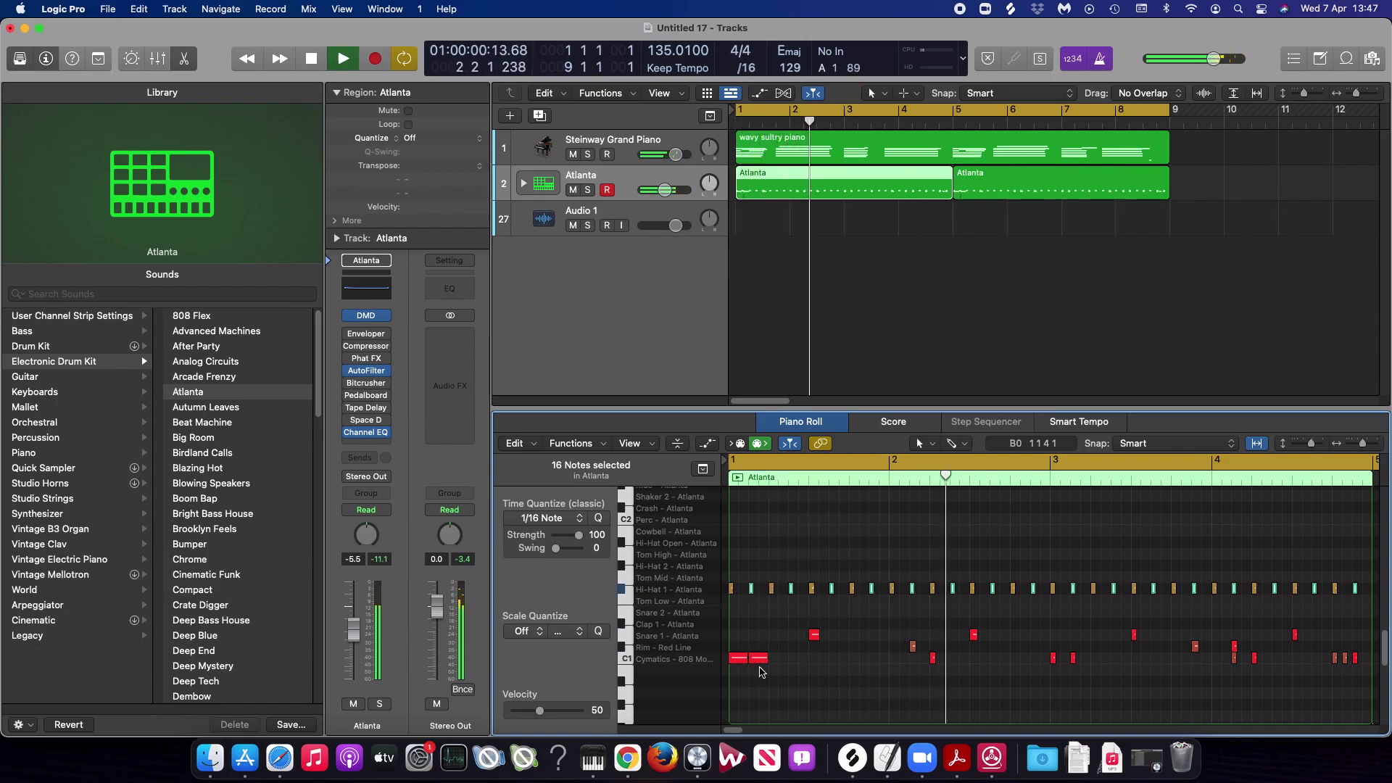
key("space")
left_click(1051, 544)
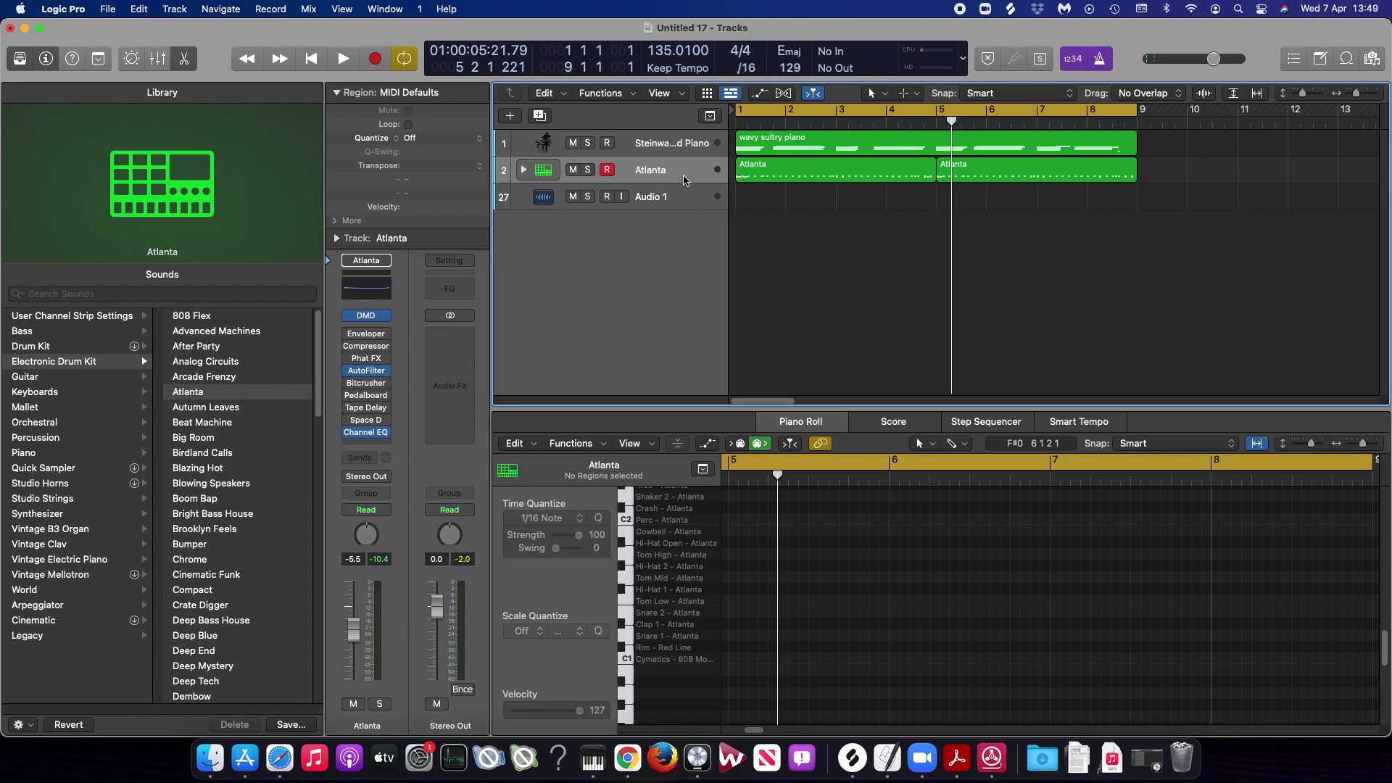
- Create a software instrument track and load the 808 Bass Distorted patch from the user channel strip settings
left_click(508, 118)
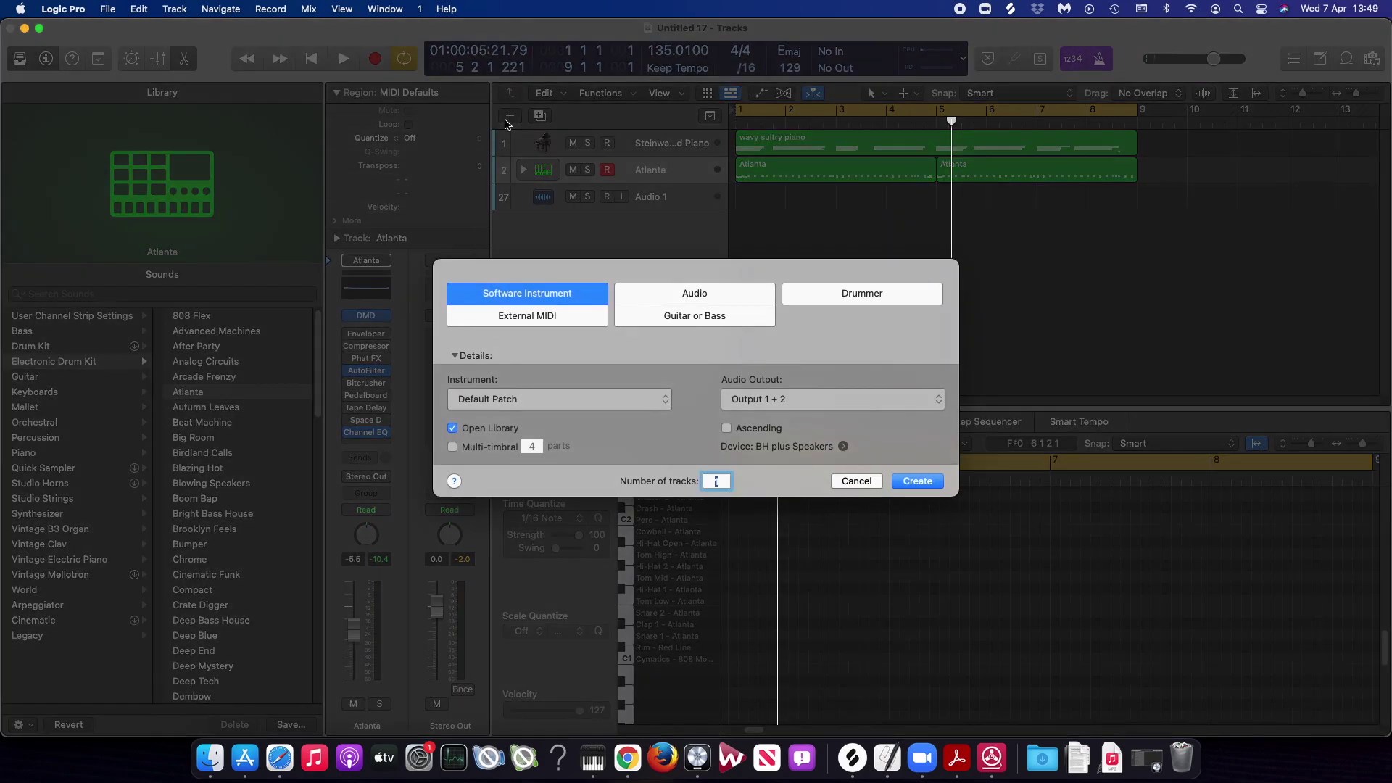
key("Return")
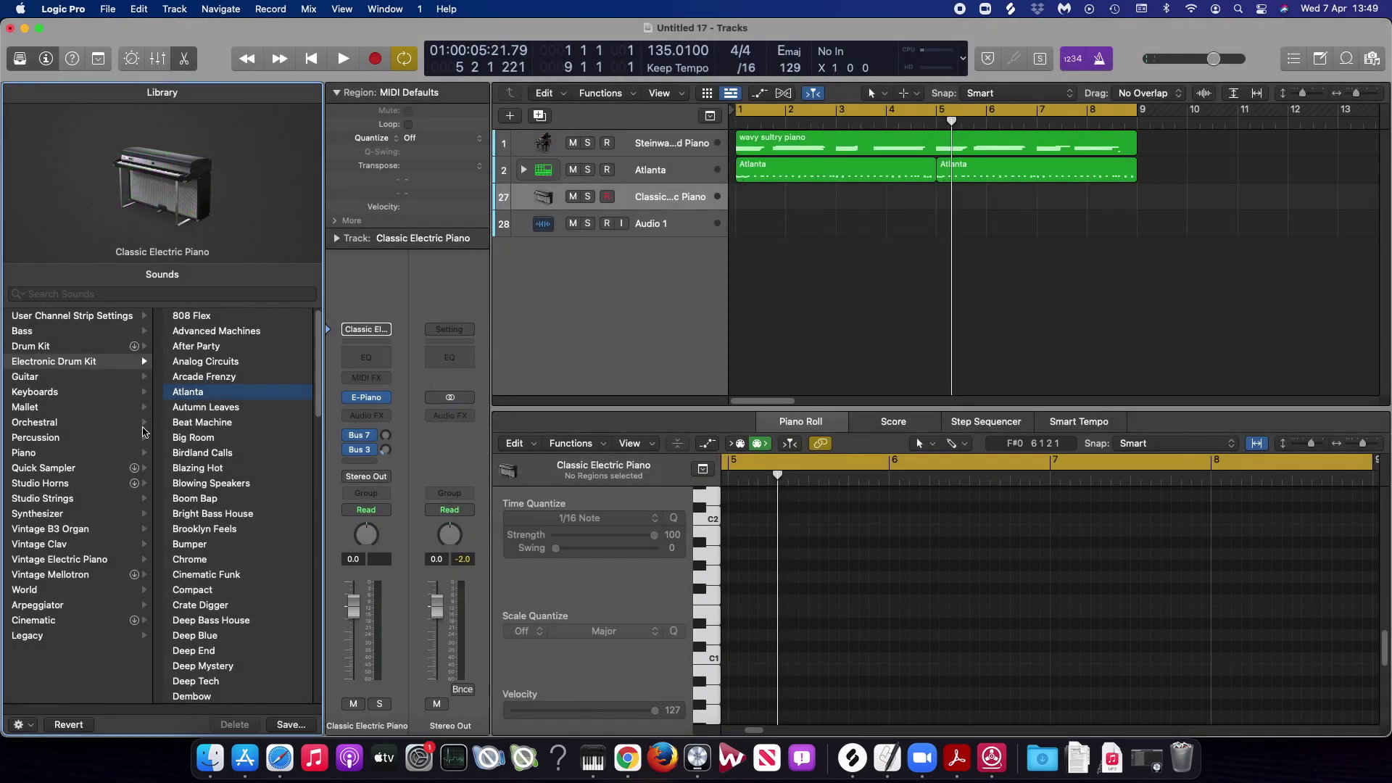
left_click(114, 317)
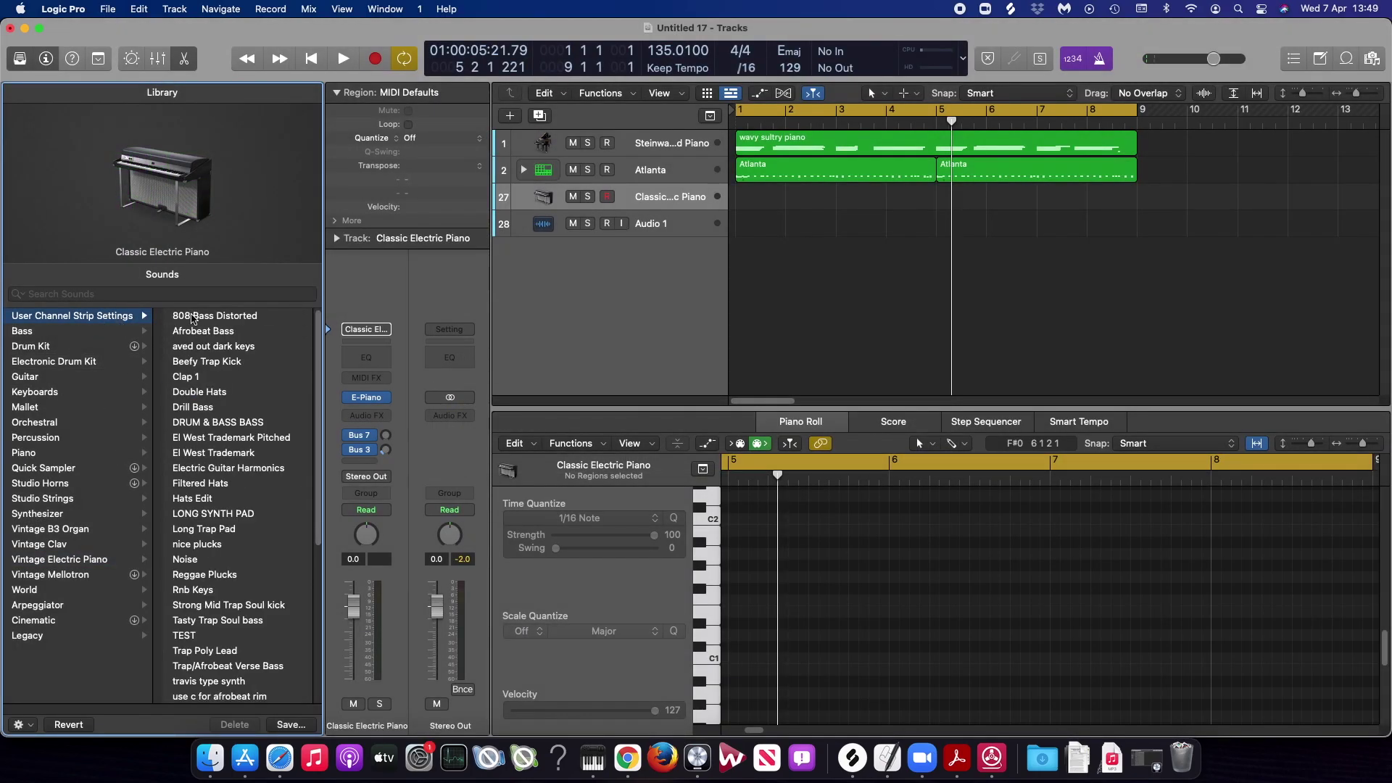
left_click(213, 316)
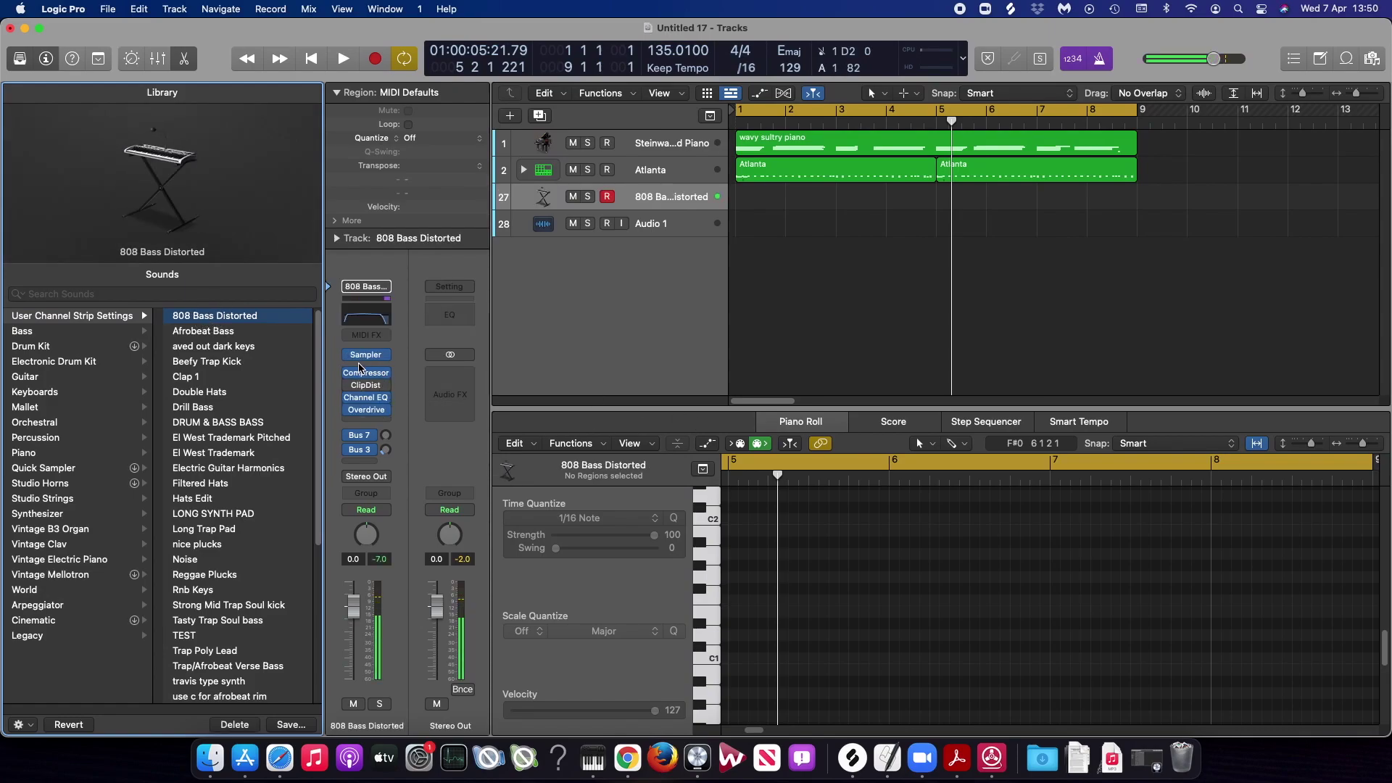
- Lower the 808 Bass Distorted track's volume to -9.2 dB and bypass its Compressor, Channel EQ and Overdrive
left_click_drag(346, 608, 351, 640)
mouse_move(369, 398)
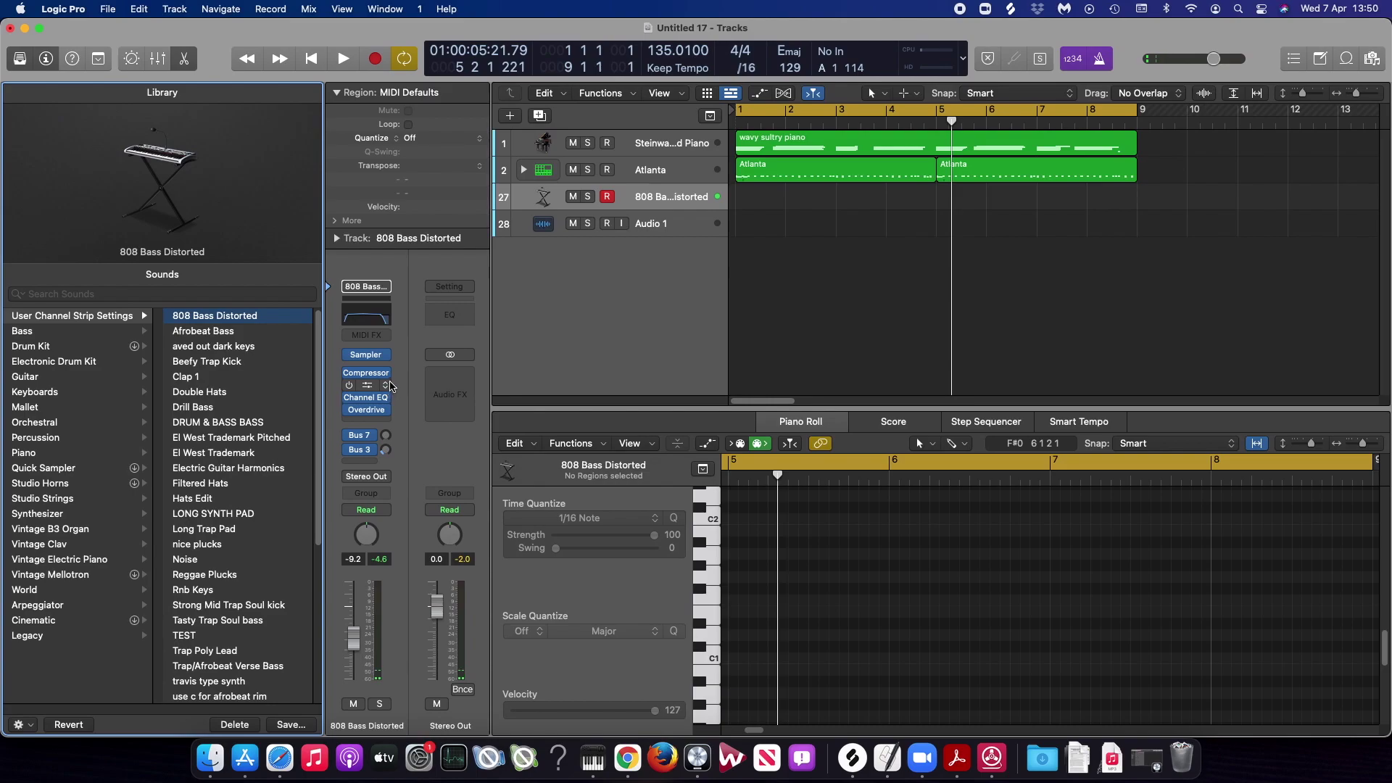
left_click(348, 398)
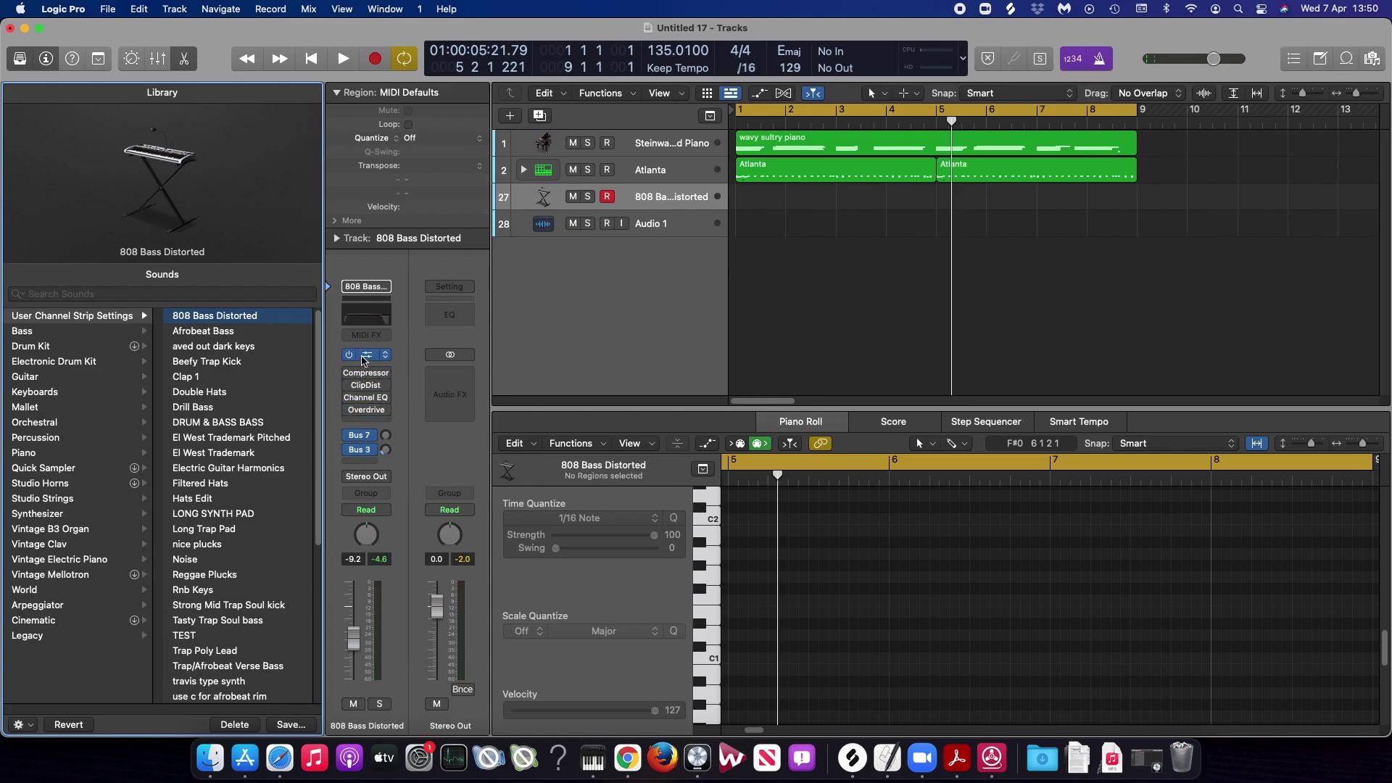
- Examine the 808's Short 808 Pitched Sampler settings, including the synth details, mod matrix and modulators, and close the plug-in
left_click(366, 355)
left_click_drag(603, 153, 559, 108)
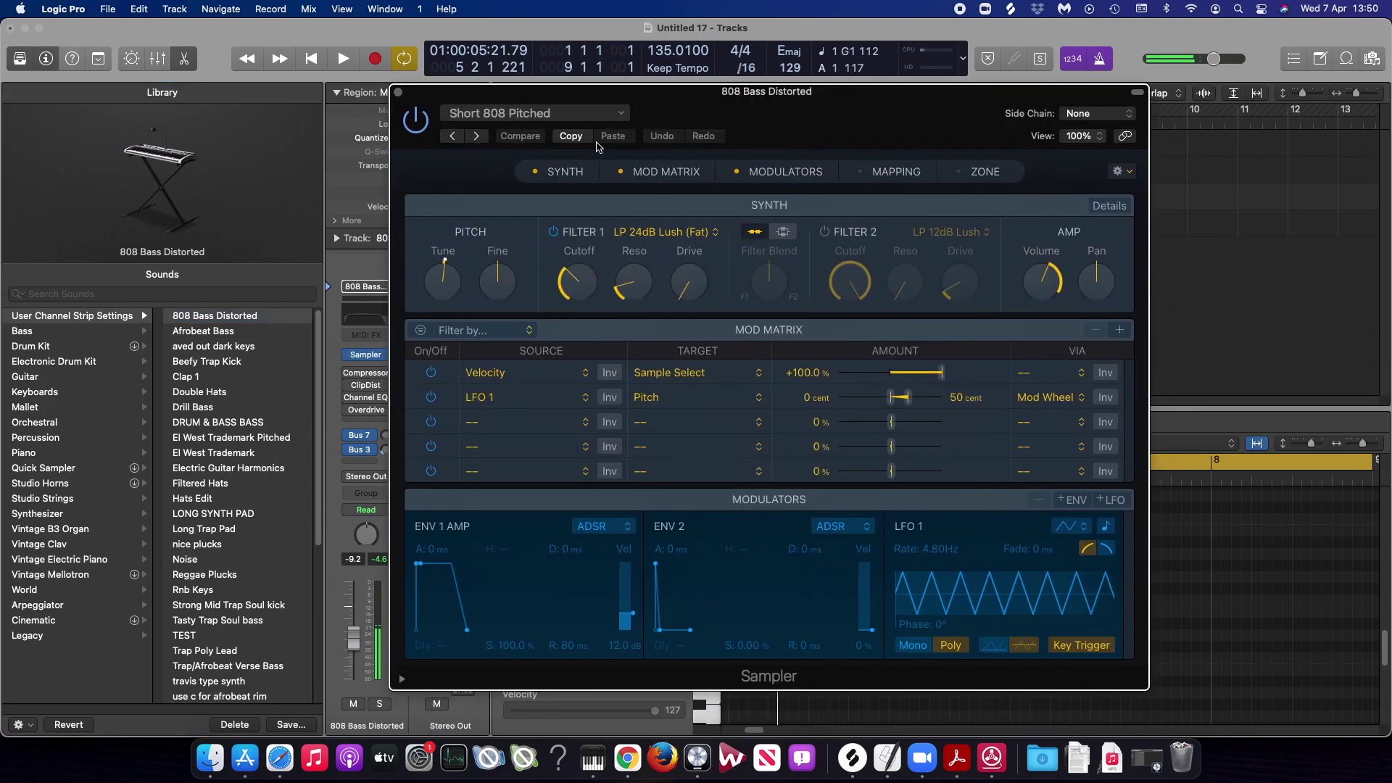
left_click(1106, 207)
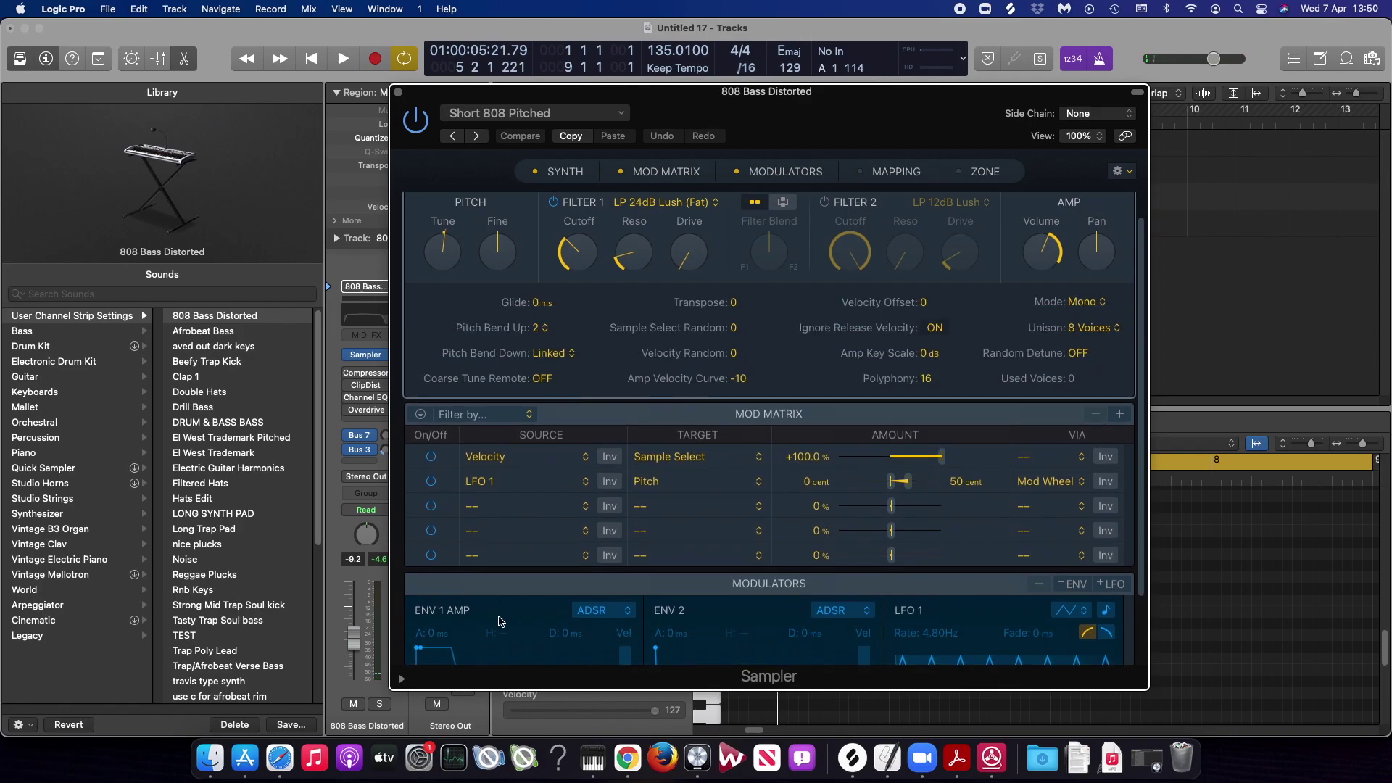
scroll(488, 633, "down", 3)
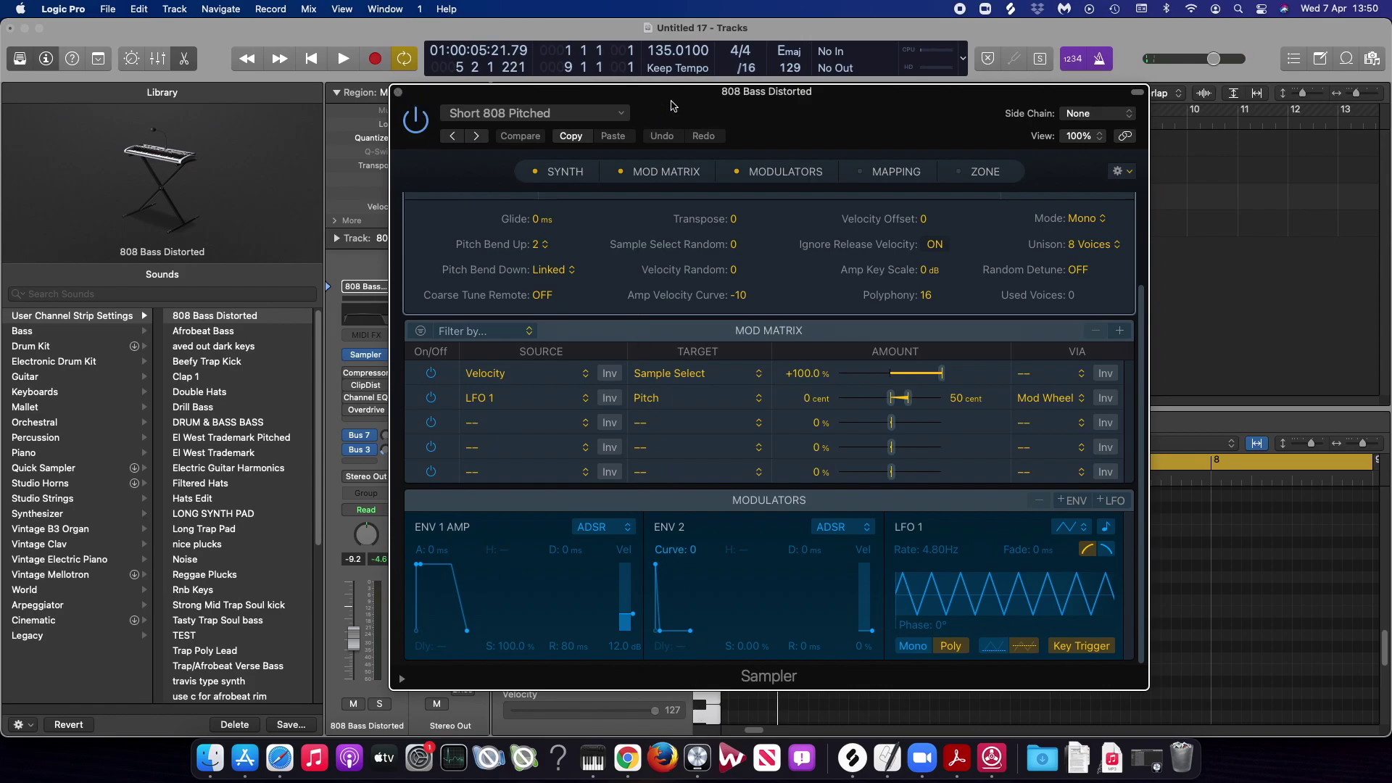
key("super+w")
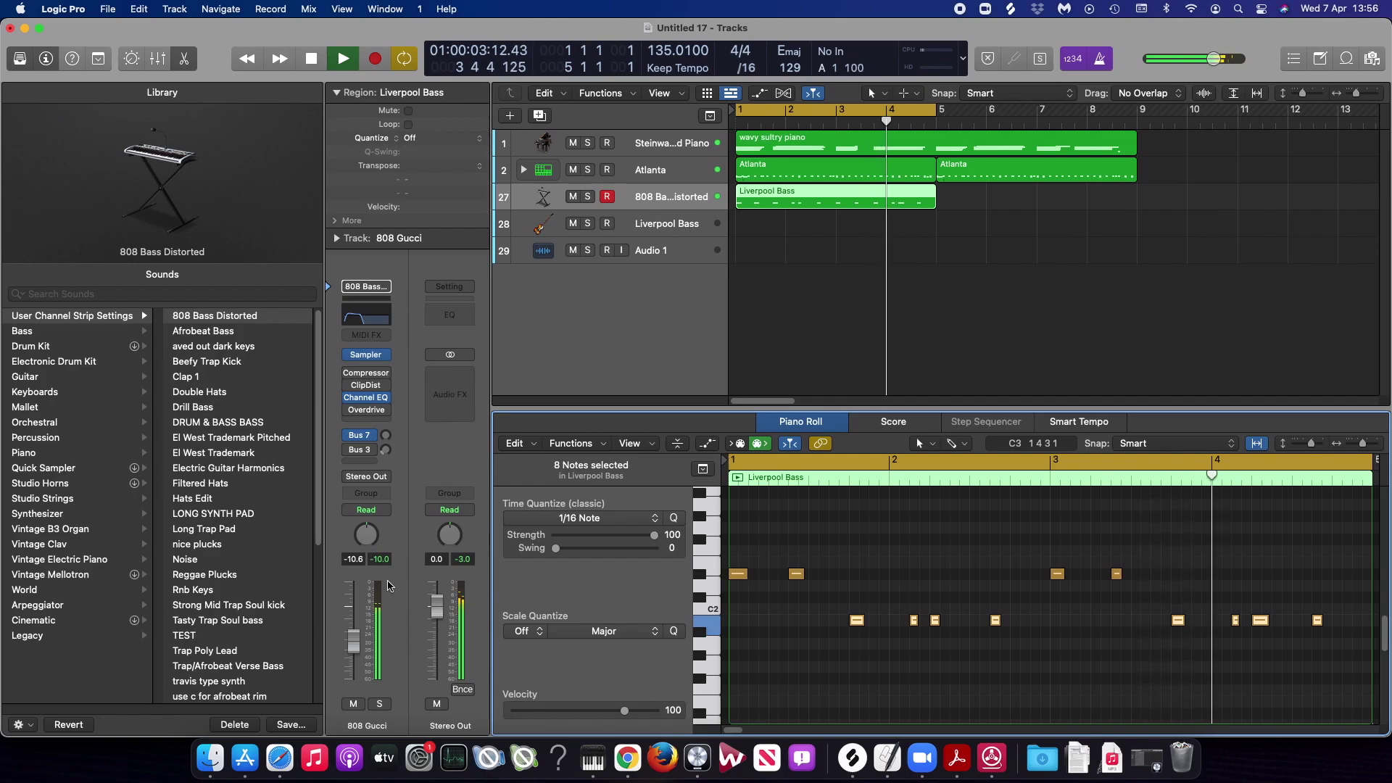
- Lower the 808 bass track's volume slightly during playback and hide the toolbar above the tracks
left_click_drag(353, 640, 353, 644)
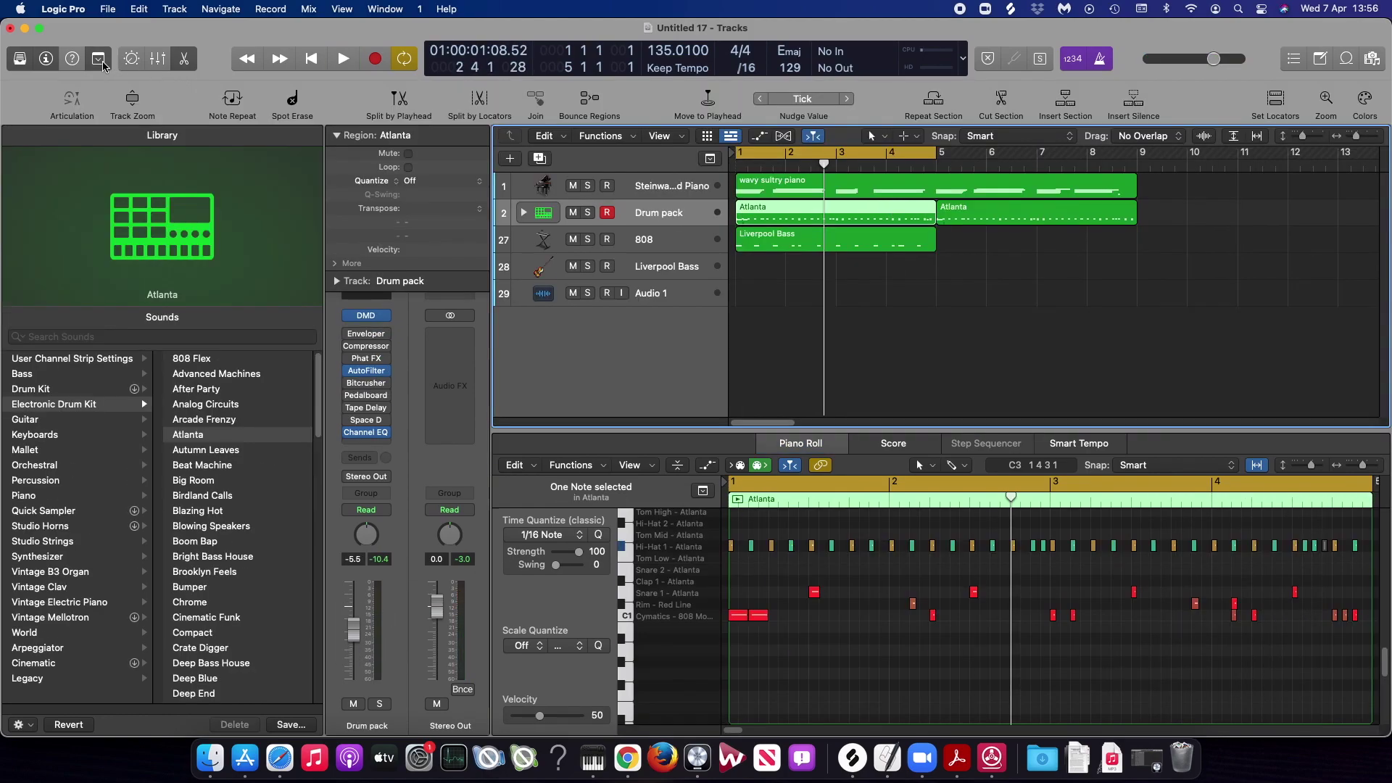
left_click(102, 65)
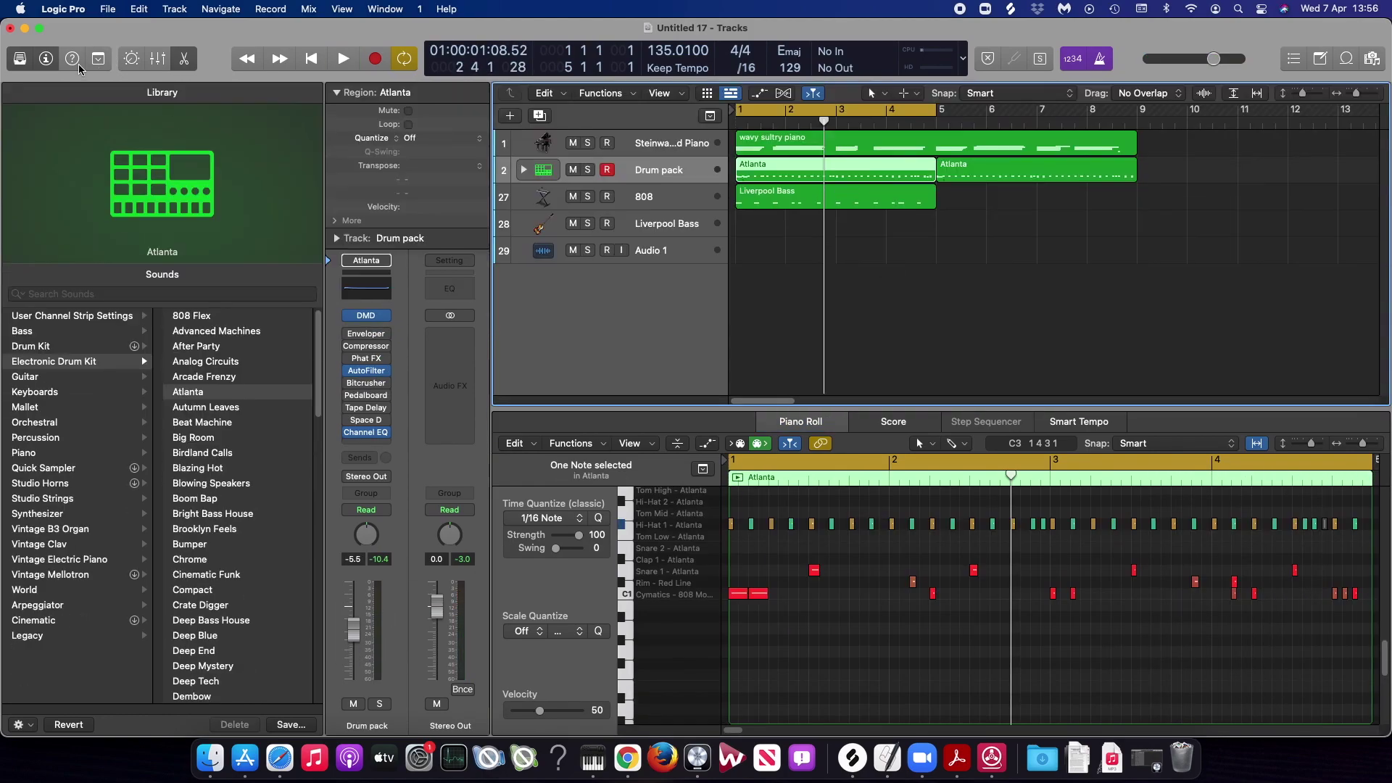
- Duplicate the Steinway Grand Piano track with its effects as a new empty track
left_click(970, 321)
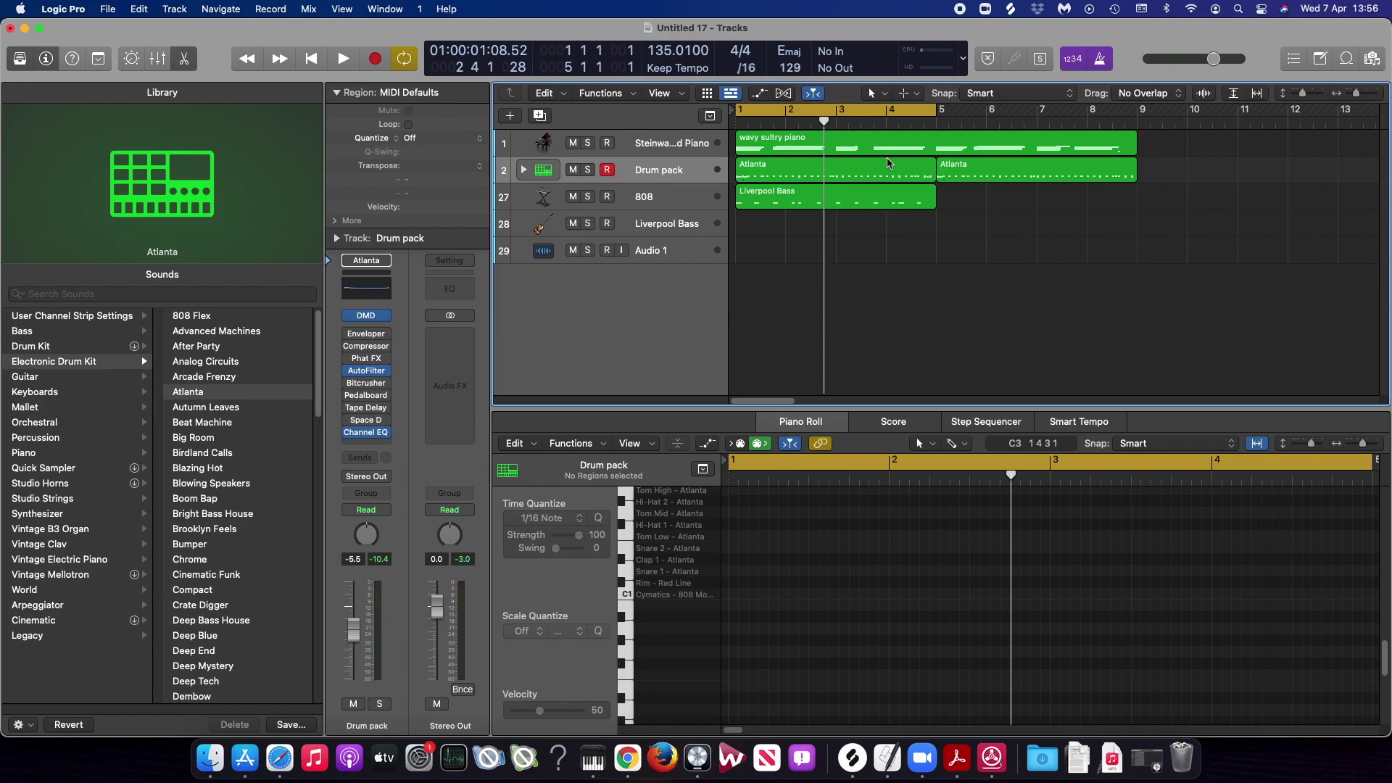
left_click(682, 142)
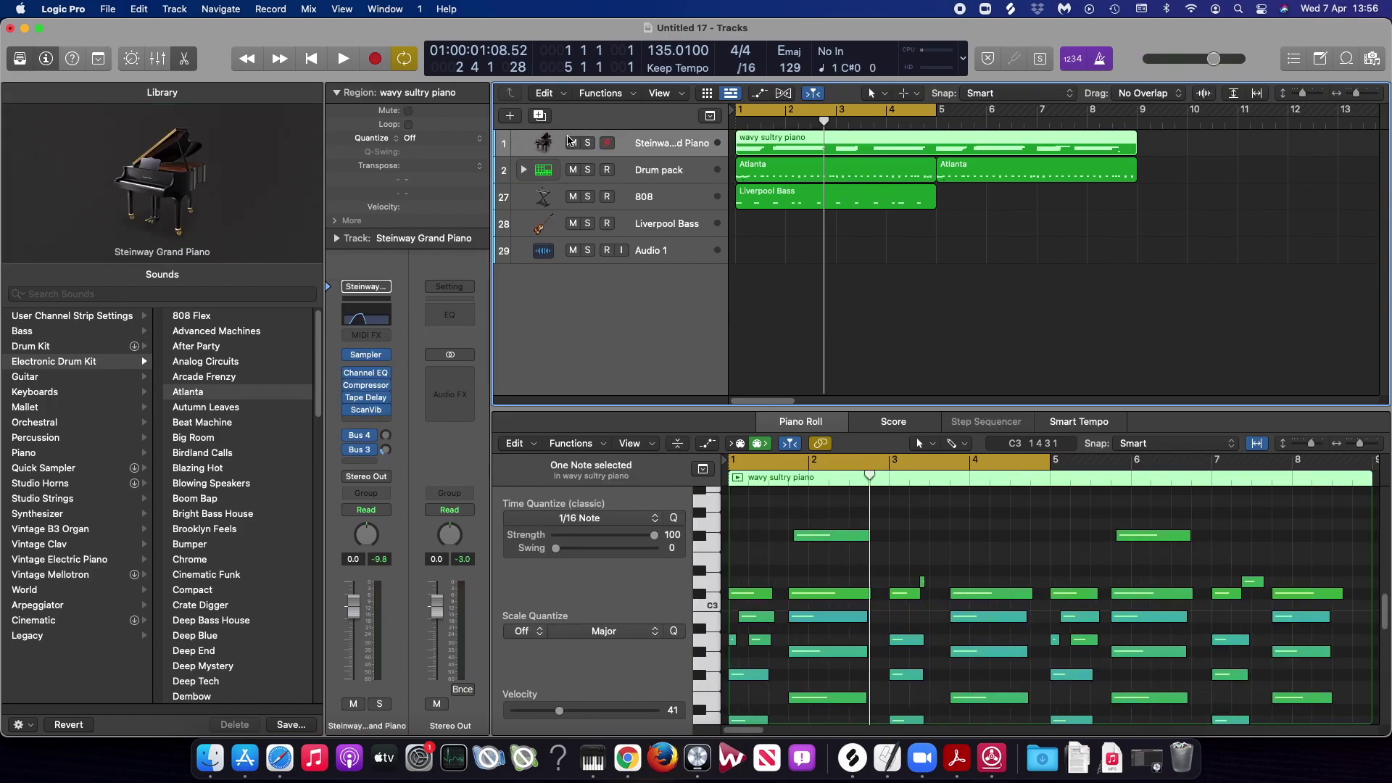
key("super+d")
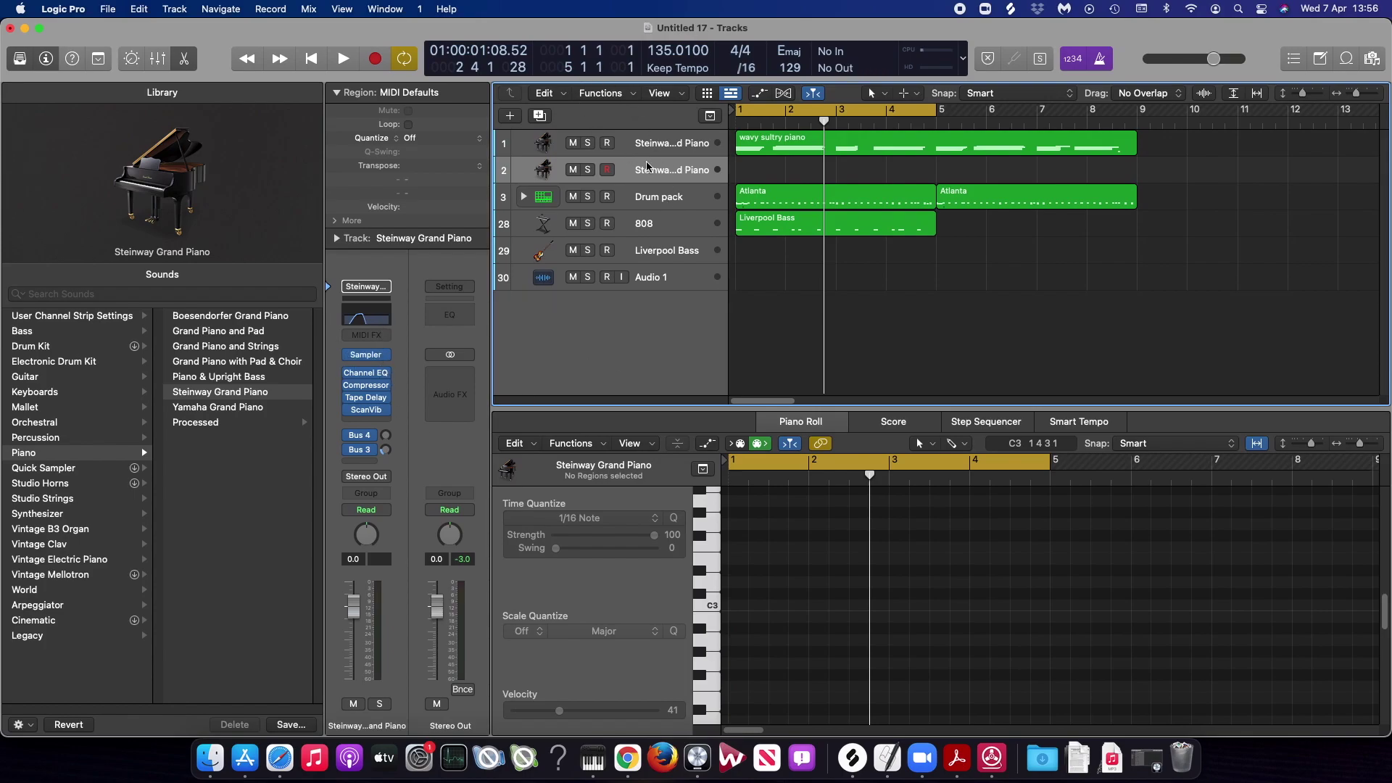
- Raise the low cut in the second Steinway piano track's Channel EQ to 1610 Hz and bypass the track's Scanner Vibrato
left_click(375, 326)
left_click_drag(732, 450, 1094, 450)
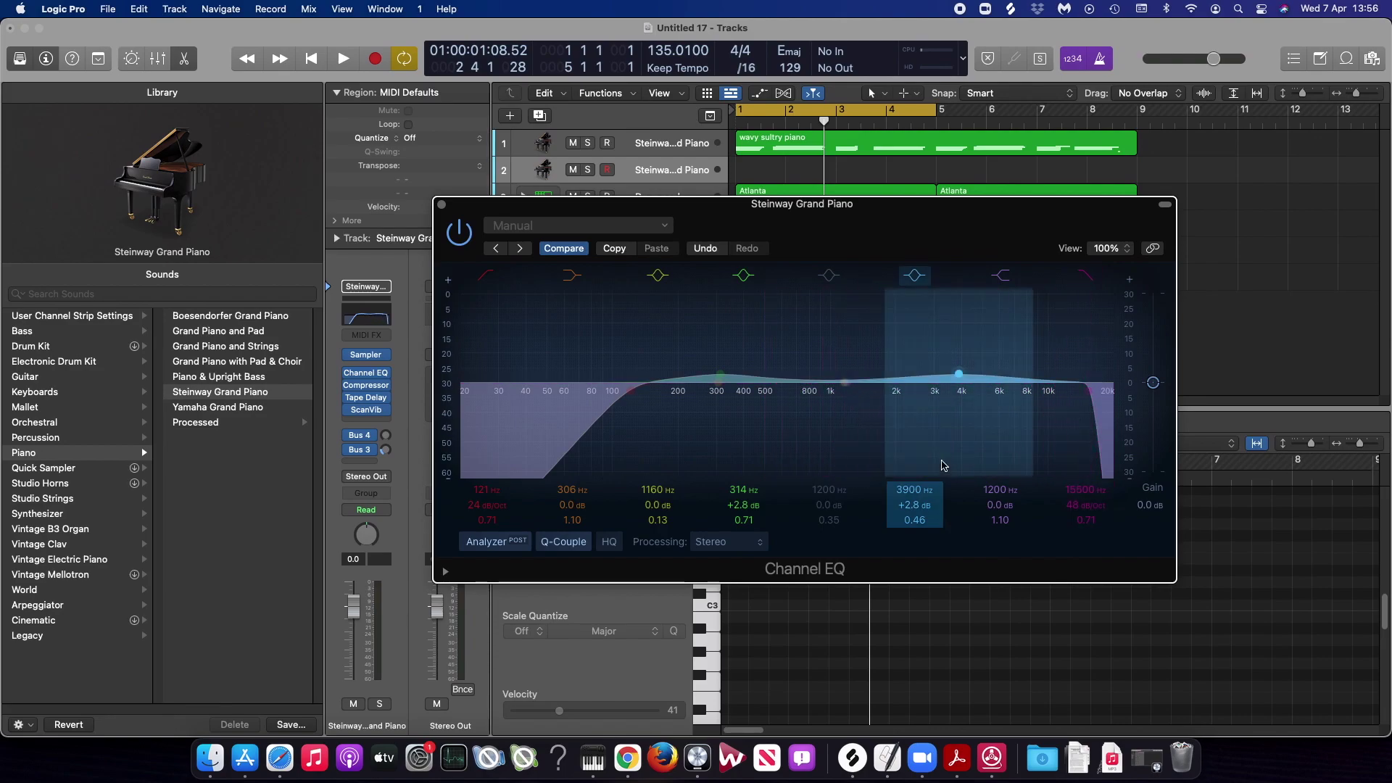
left_click_drag(638, 450, 880, 445)
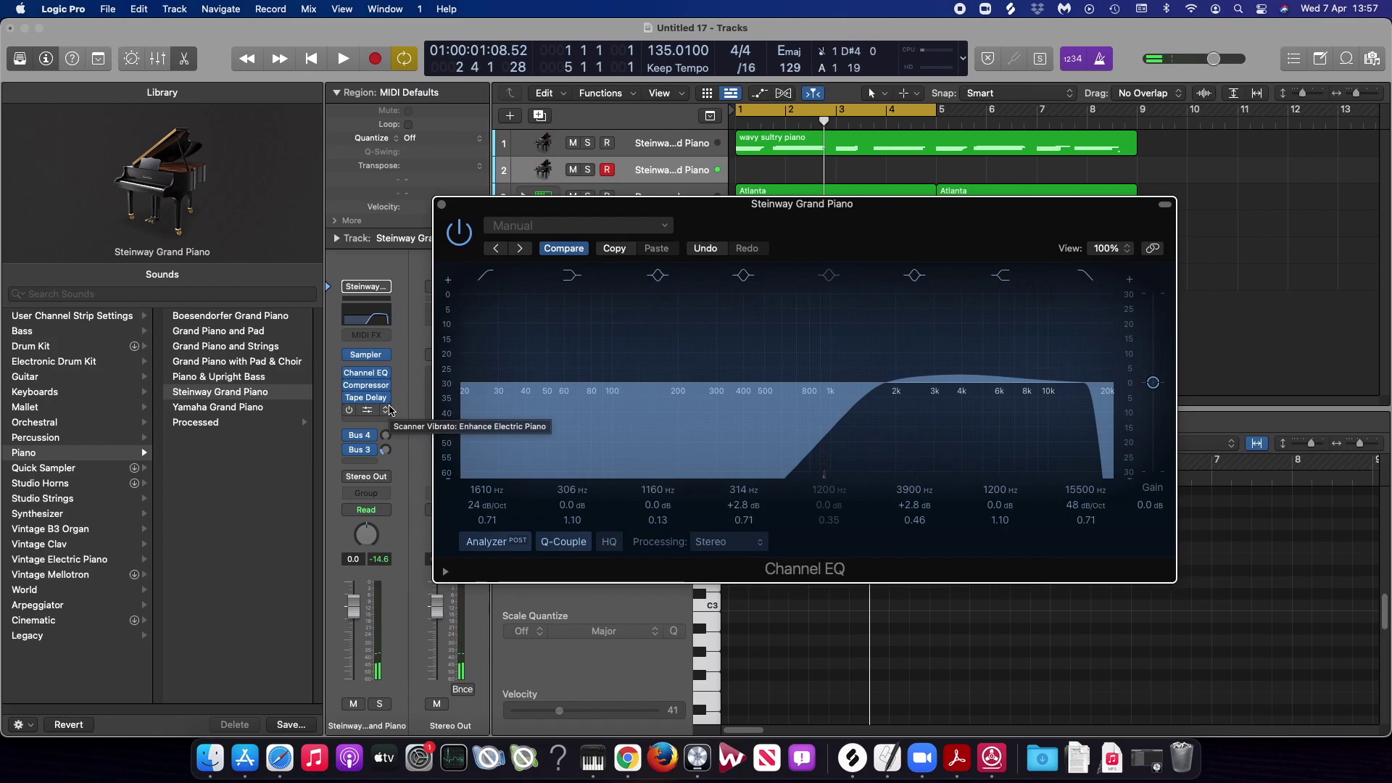
key("space")
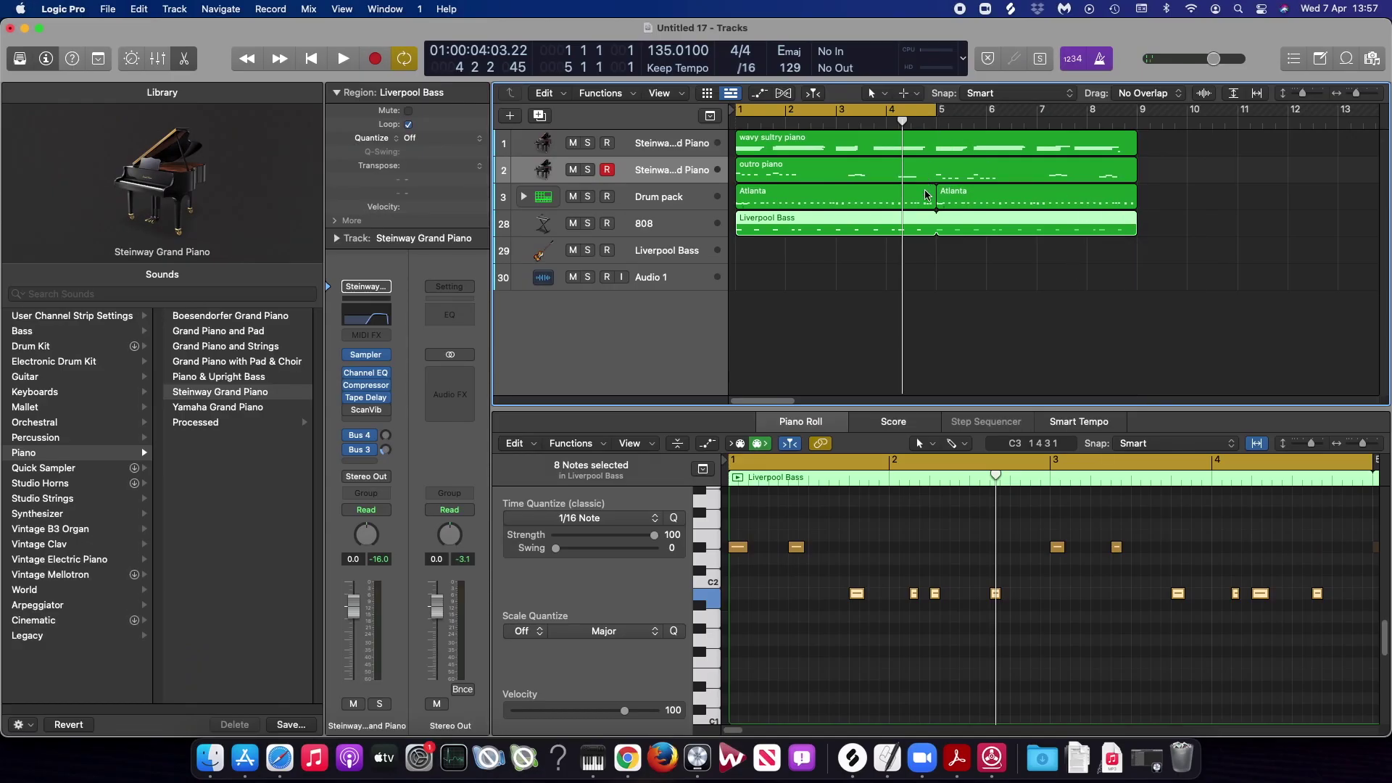
- Extend the cycle range to bars 1–9 and raise the outro piano track's volume to 2.3 dB during playback
left_click(926, 181)
key("space")
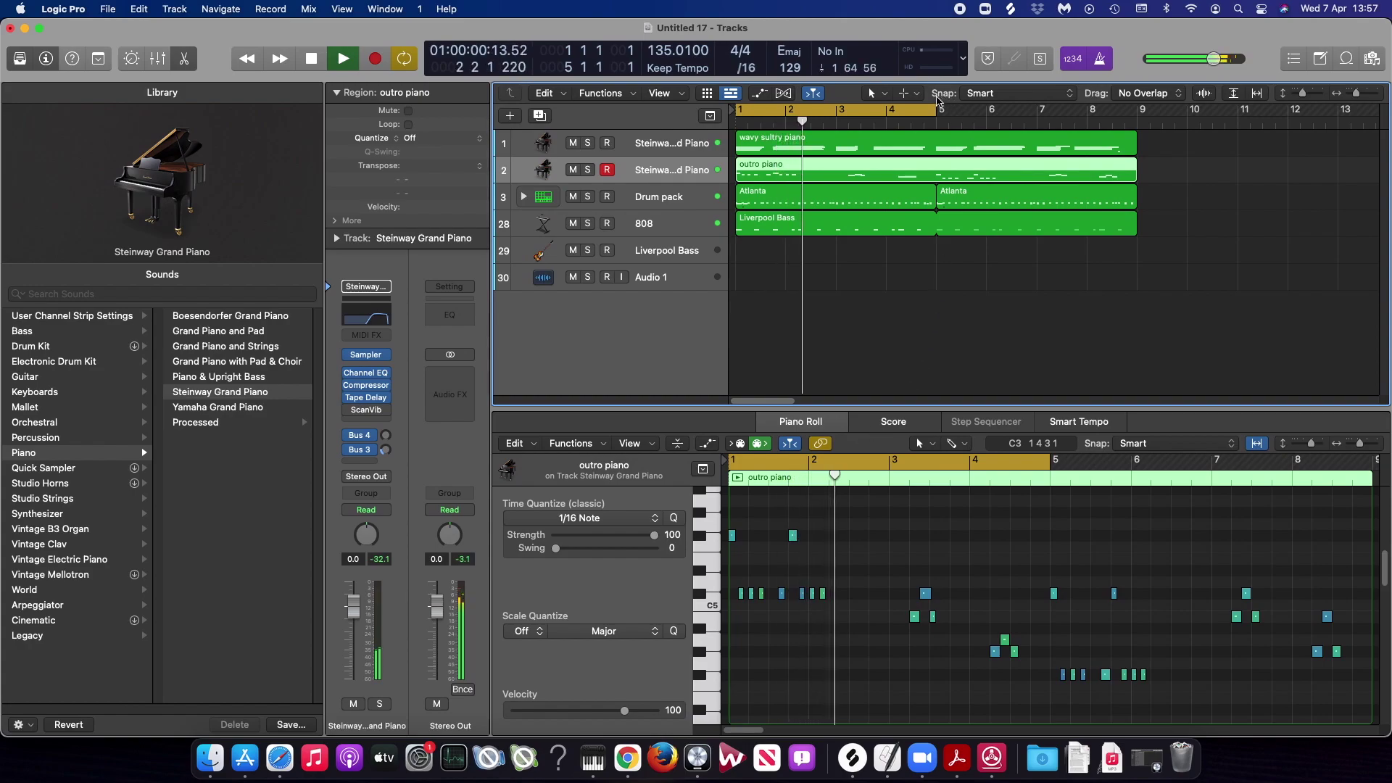
left_click_drag(935, 110, 1137, 135)
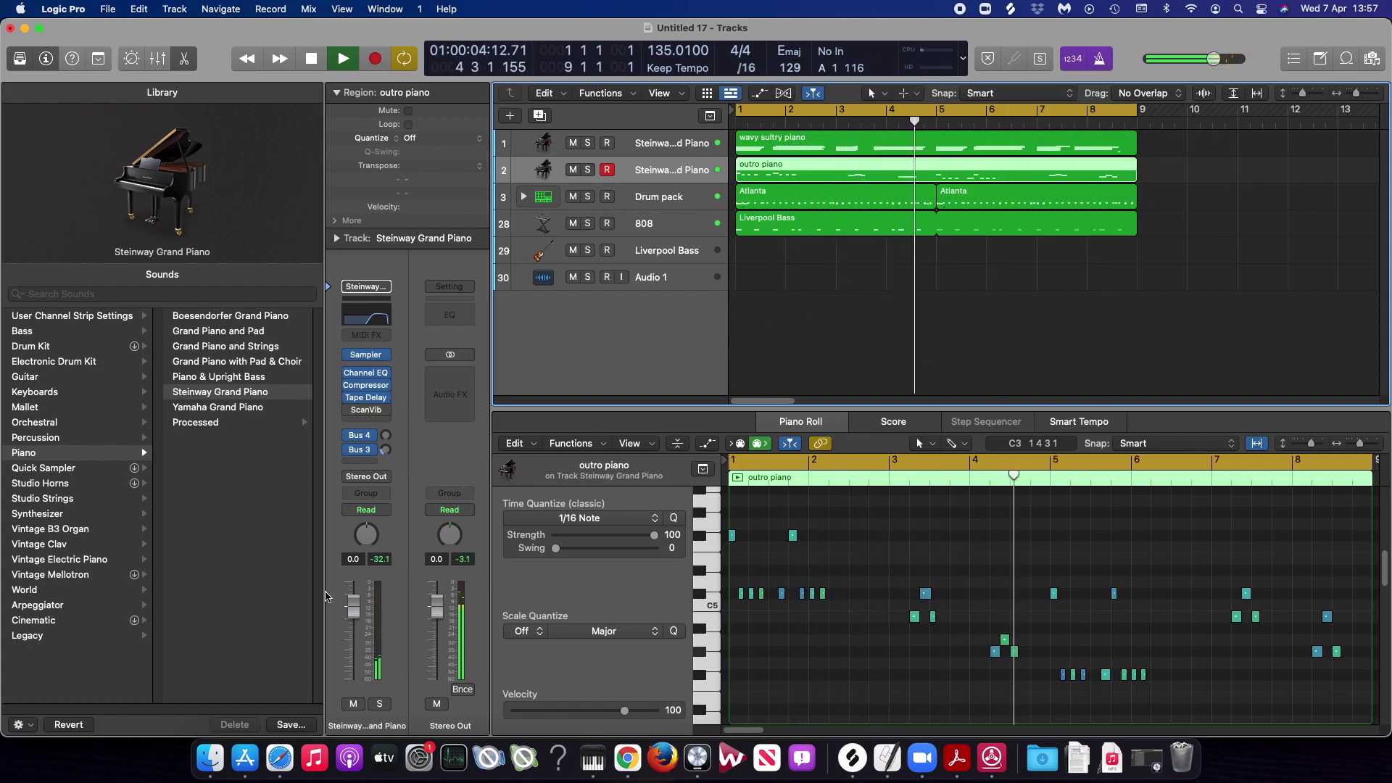
left_click_drag(352, 595, 351, 581)
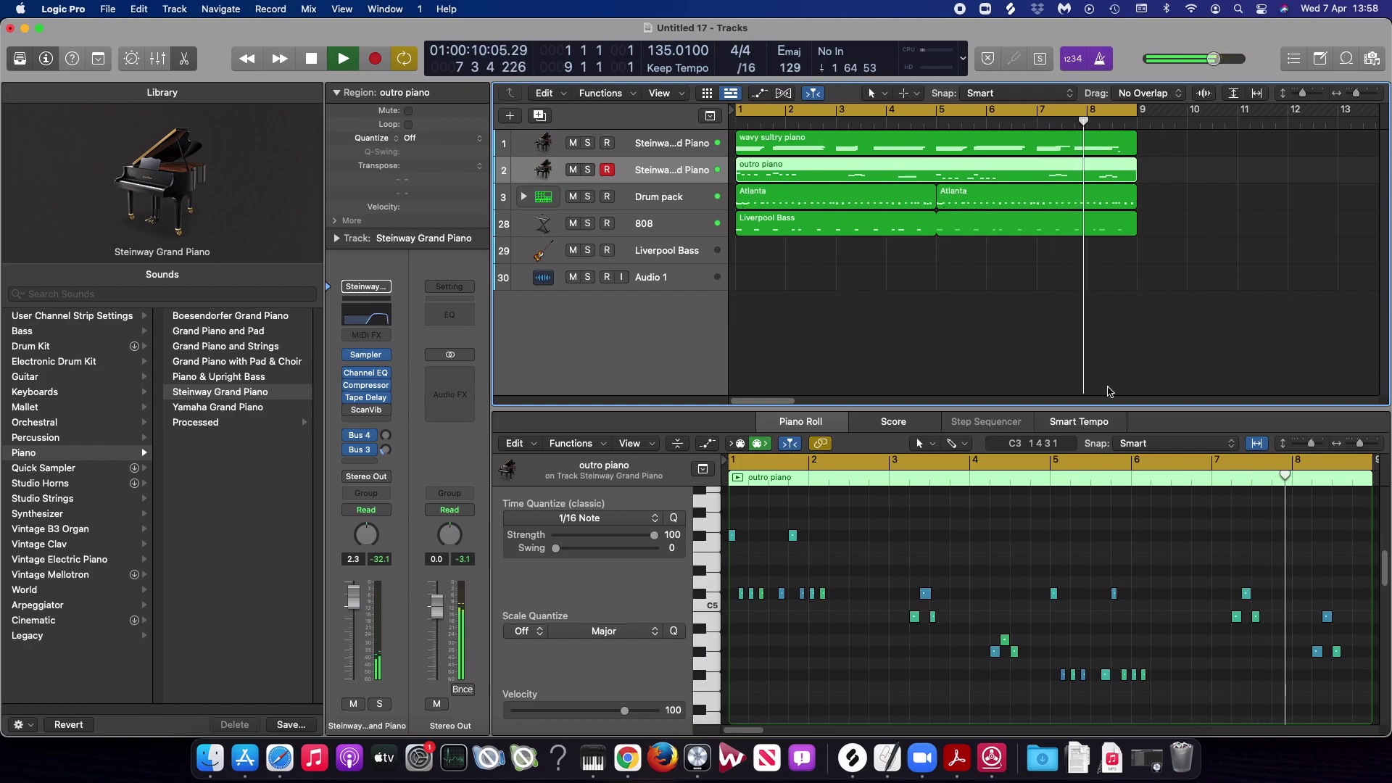
- Lower the outro piano's Channel EQ low cut to 840 Hz and adjust its upper-mid boost during playback
left_click(386, 325)
mouse_move(1066, 355)
left_mouse_down()
mouse_move(1060, 336)
mouse_move(1060, 355)
left_mouse_up()
left_click(579, 538)
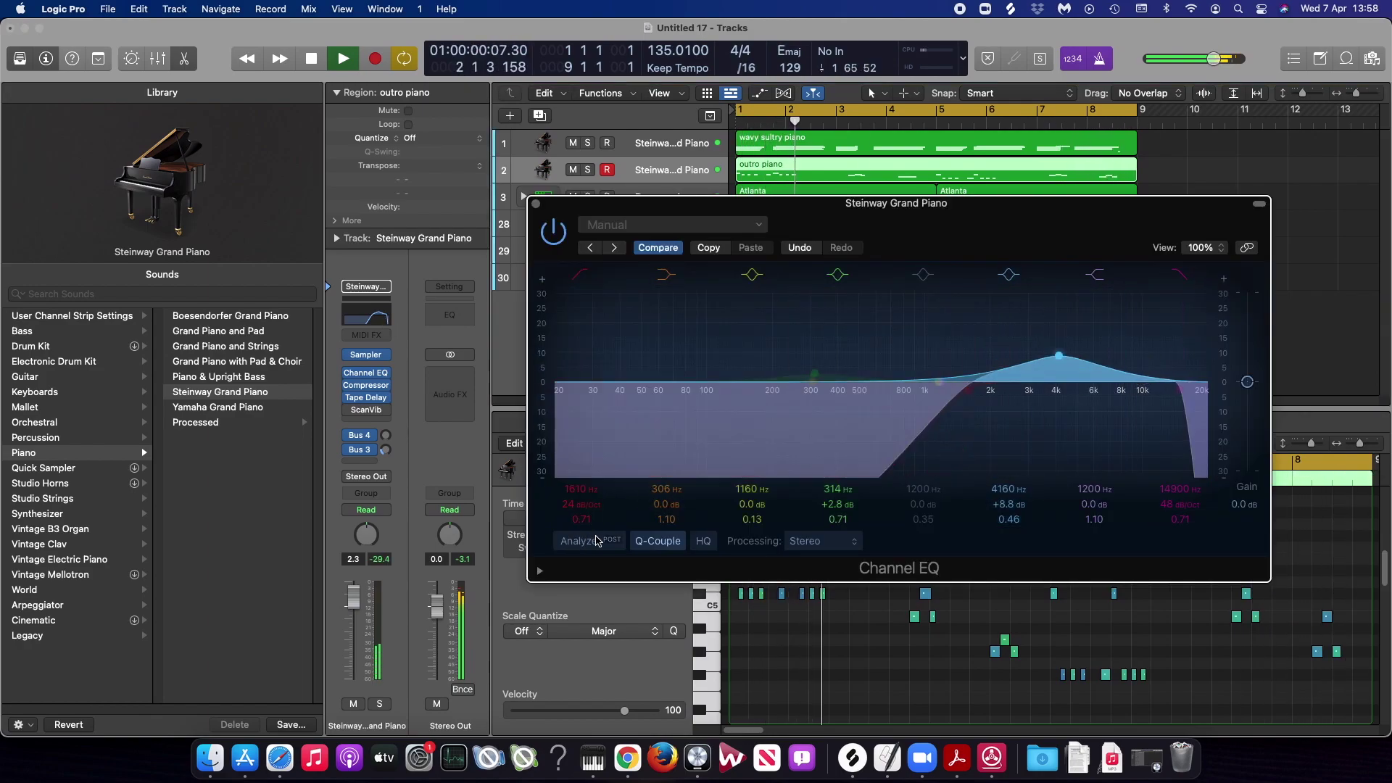
left_click_drag(964, 460, 895, 456)
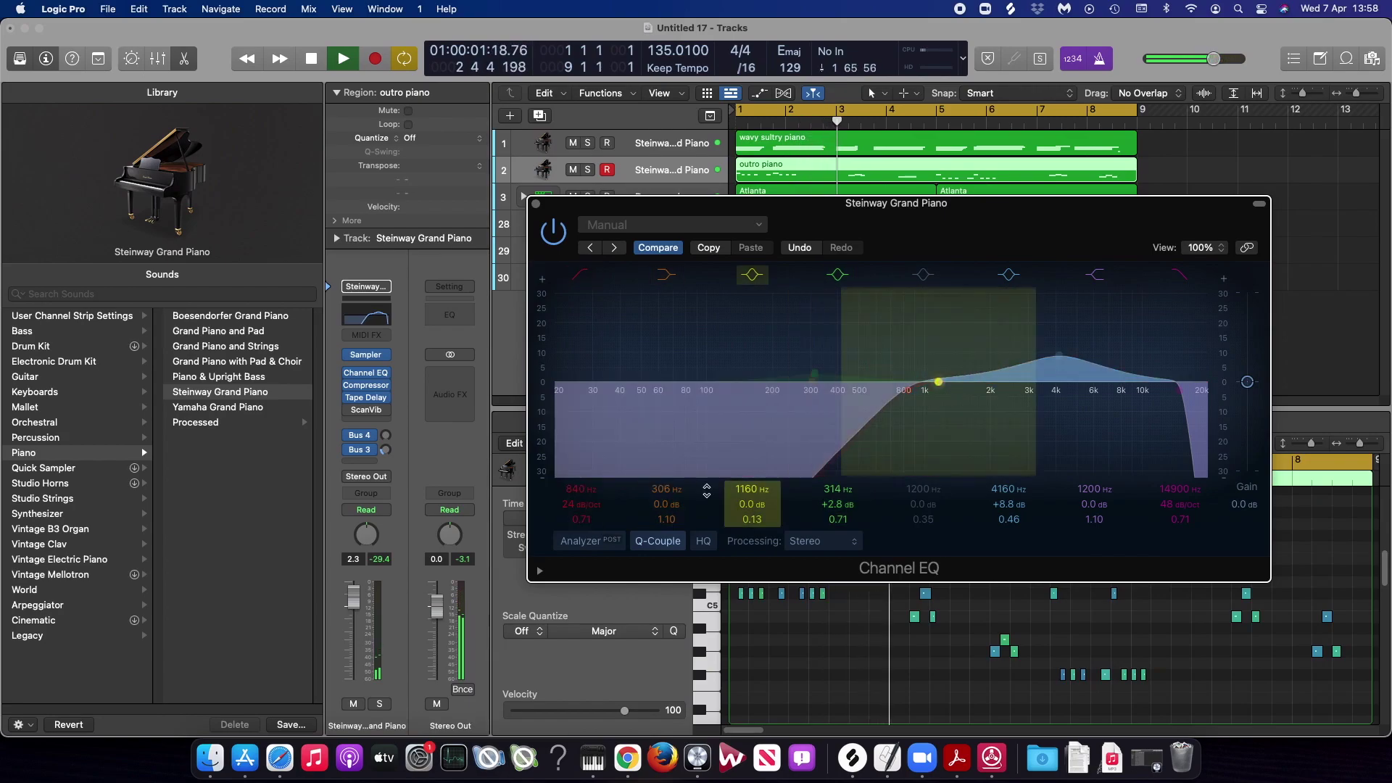
left_click(580, 541)
left_click_drag(1060, 355, 1013, 373)
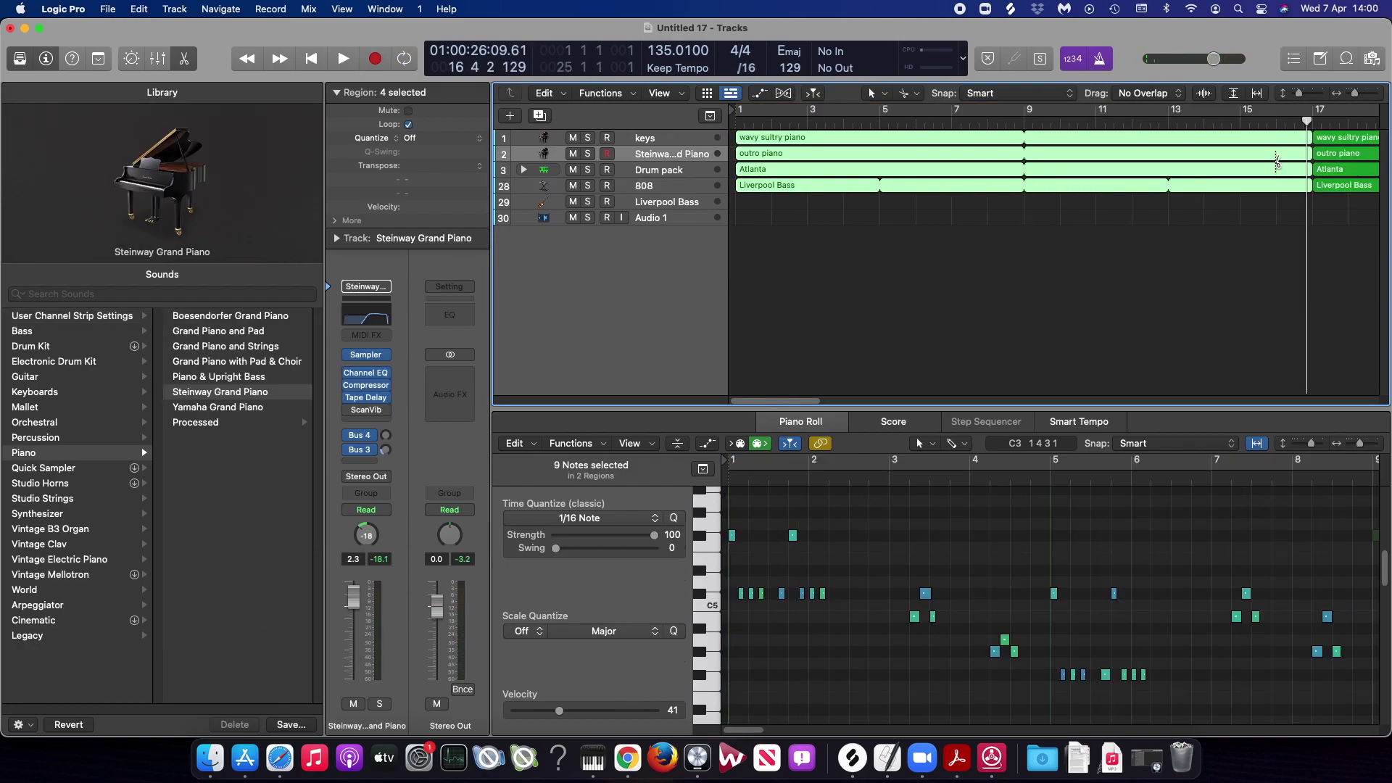
- Split the selected regions at bar 16 and mute the outro piano, Atlanta and Liverpool Bass pieces between bars 16 and 17
left_click(1276, 154)
left_click(1278, 165)
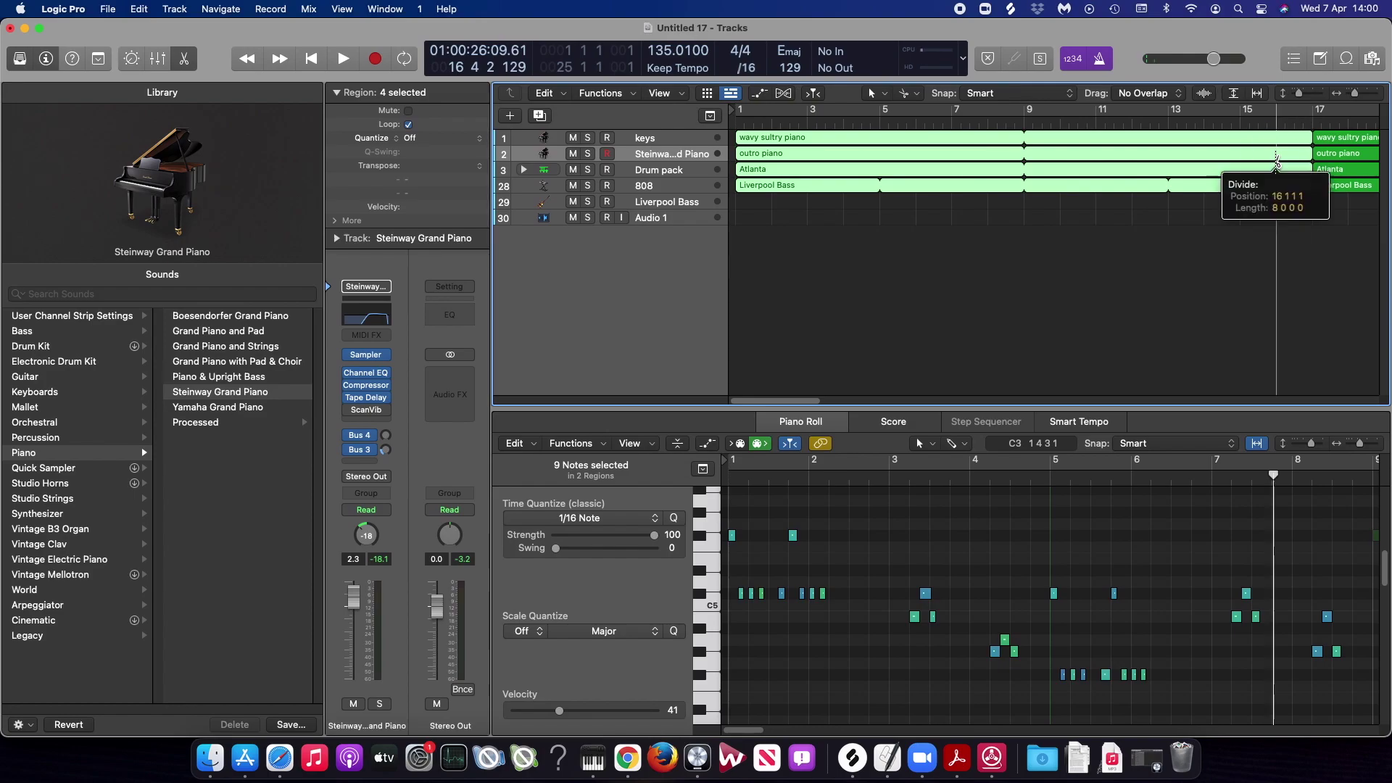
left_click_drag(1291, 213, 1293, 154)
key("ctrl+m")
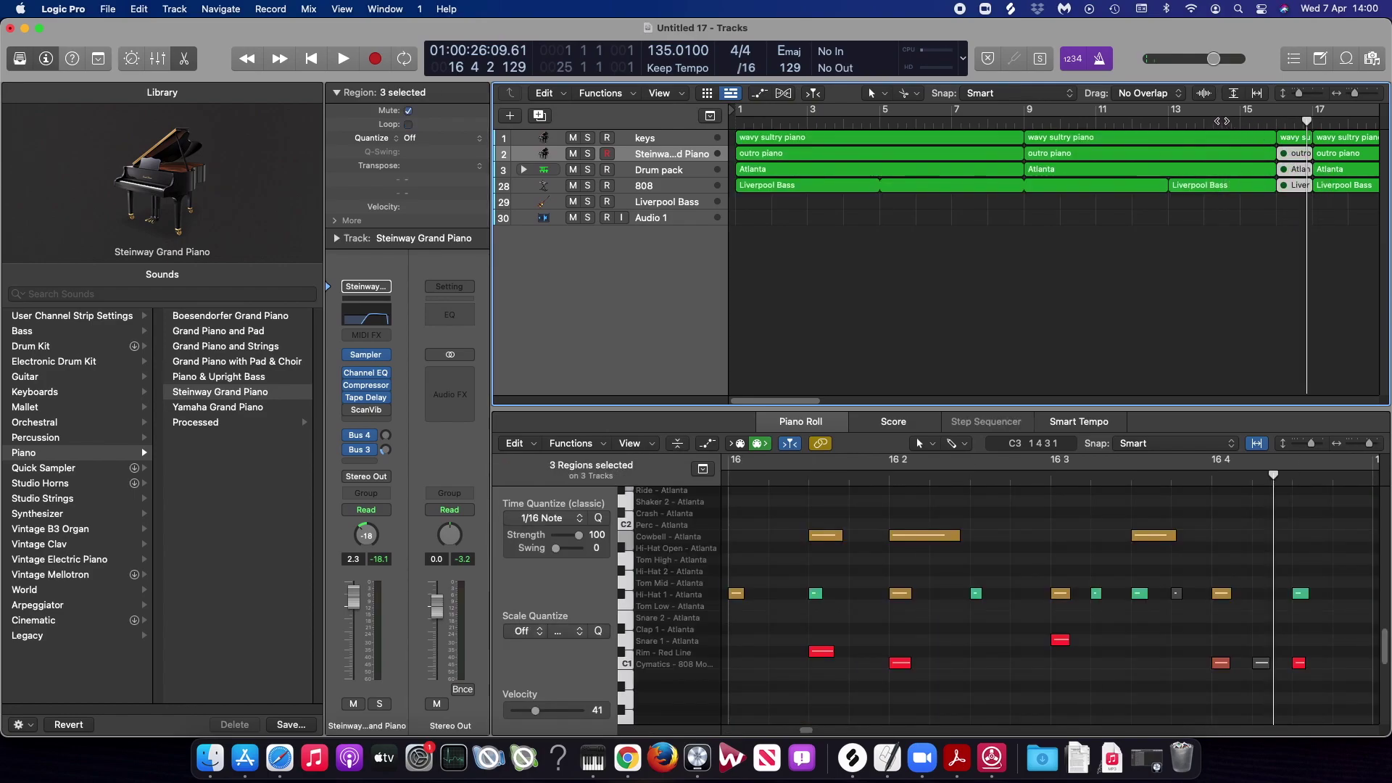
- Play the arrangement from bar 14 through the muted break past bar 17 to check the transition
left_click(1222, 121)
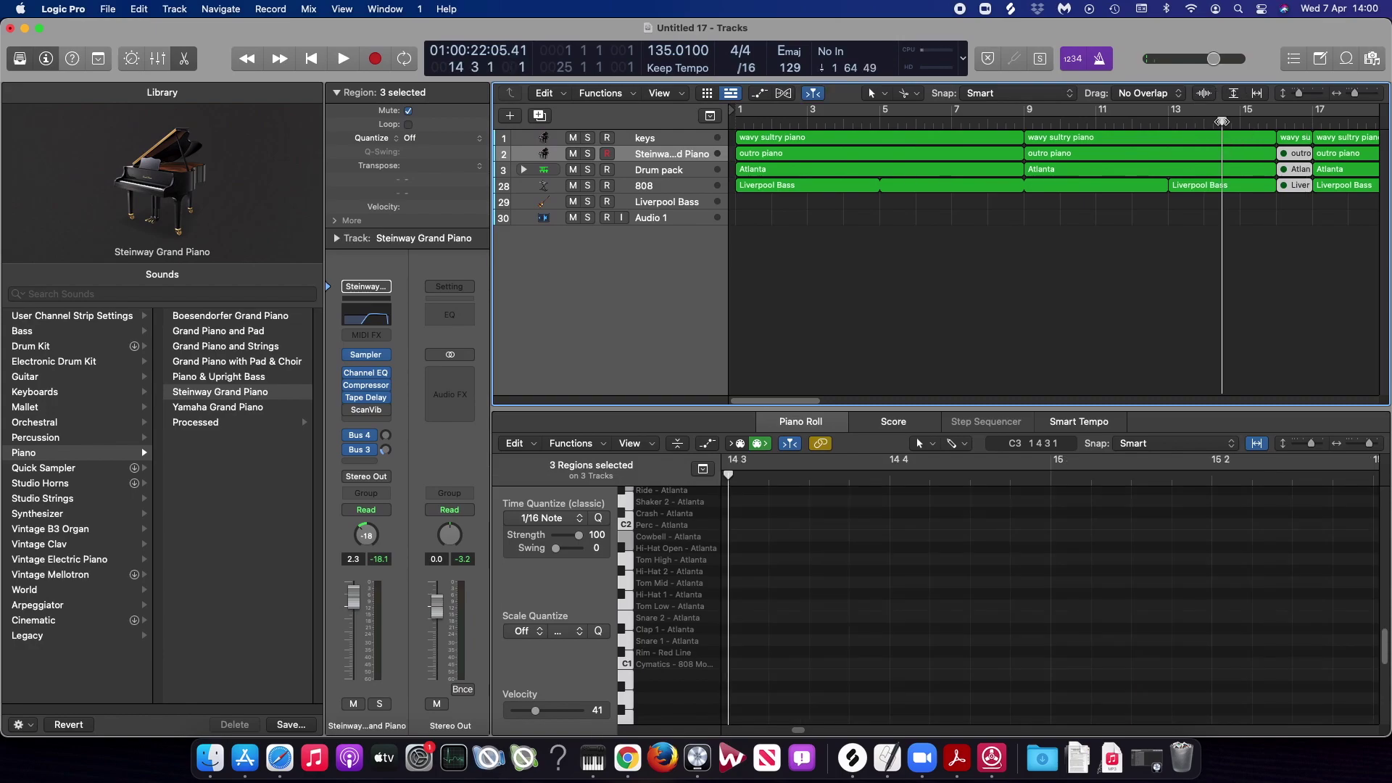
key("space")
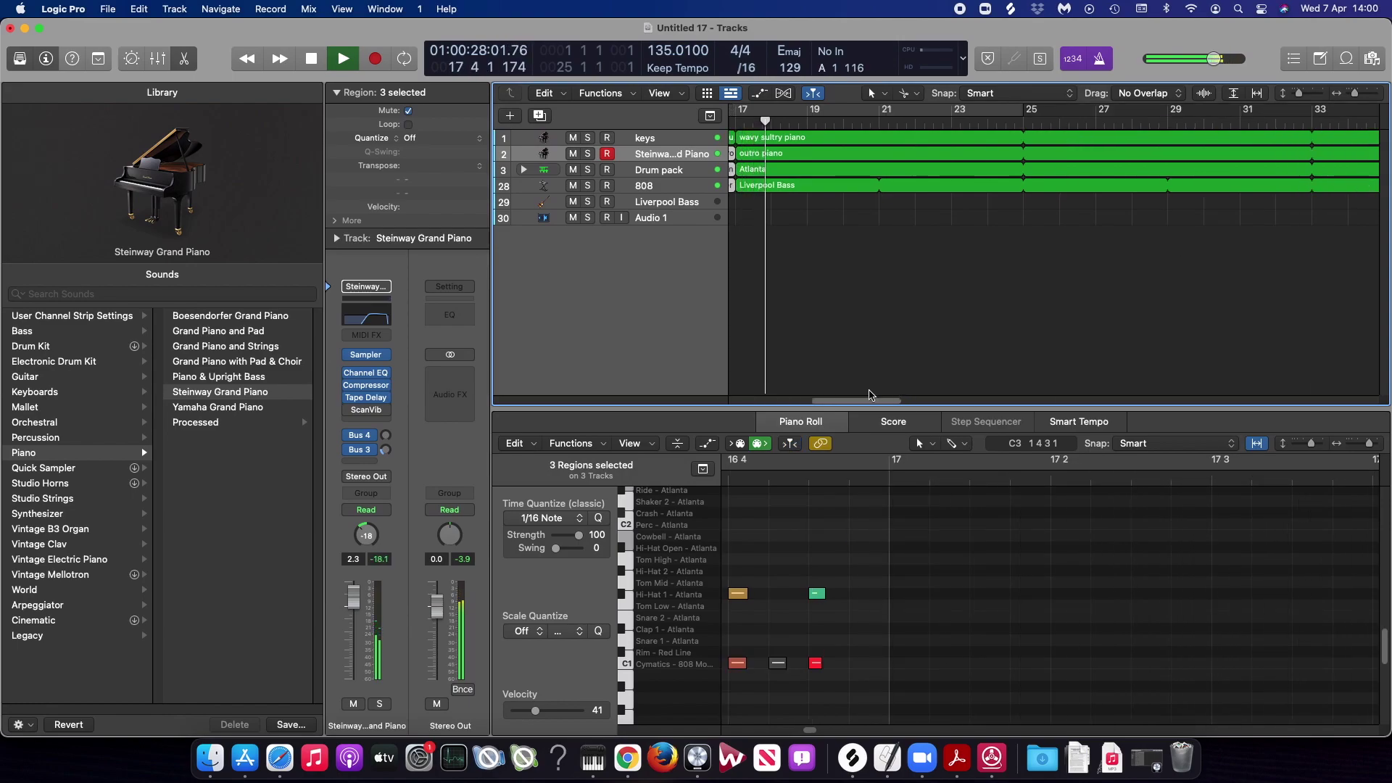
key("space")
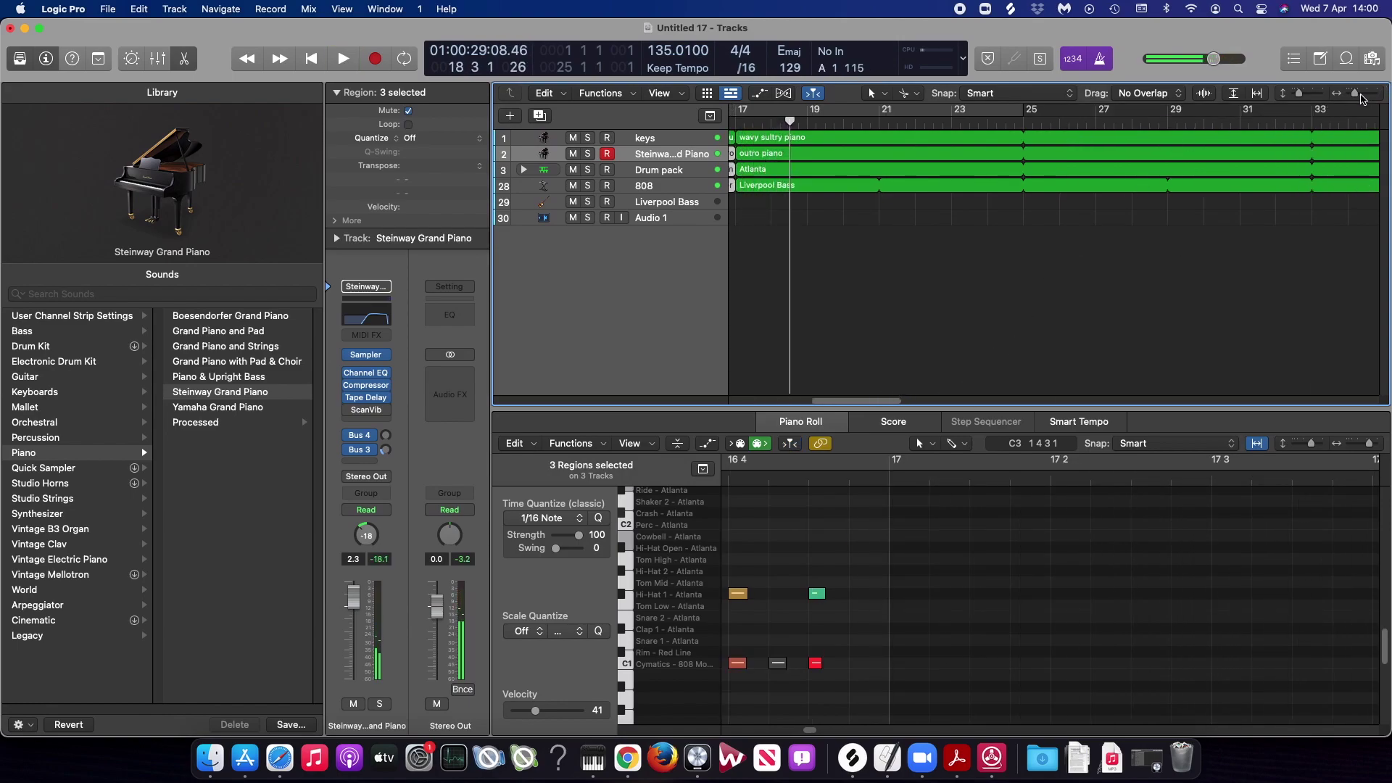
left_click(1360, 94)
left_click_drag(1357, 95, 1352, 94)
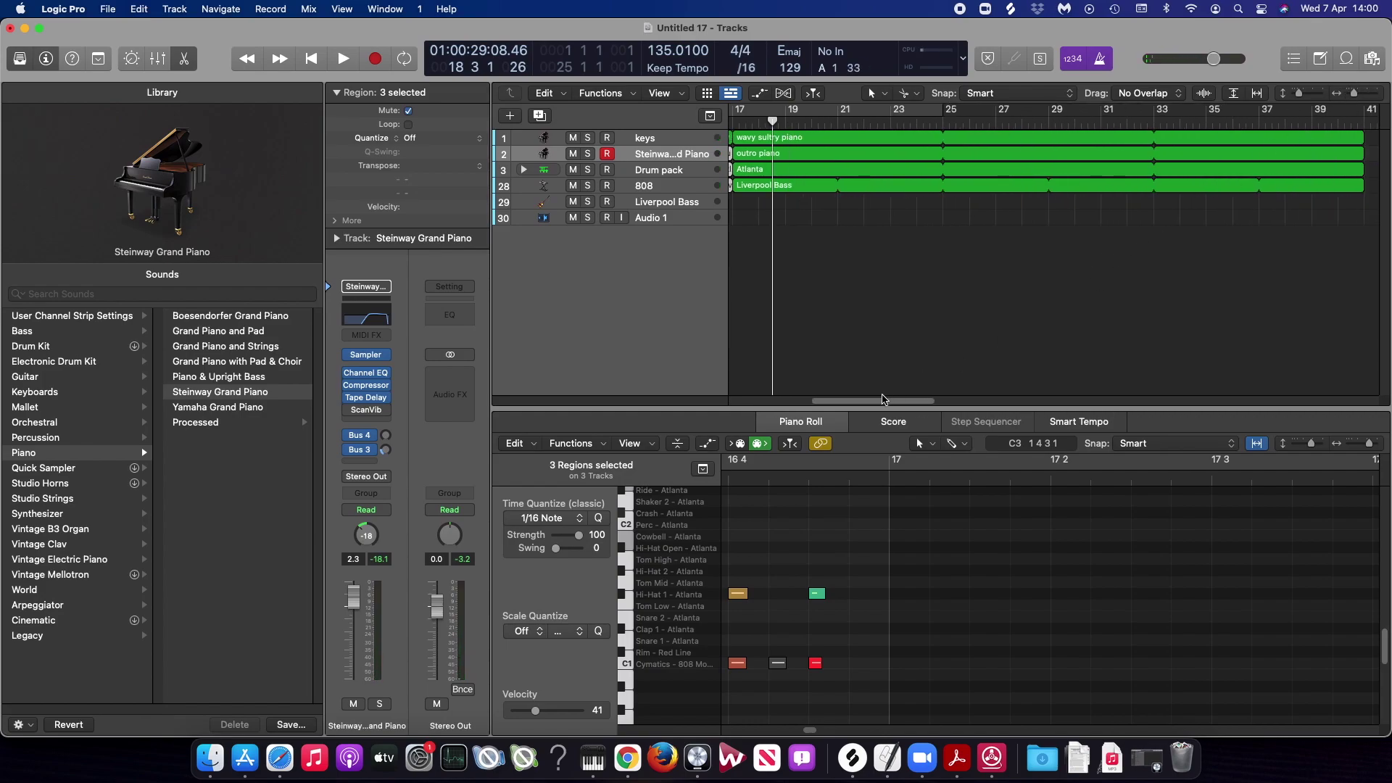
left_click_drag(873, 403, 830, 397)
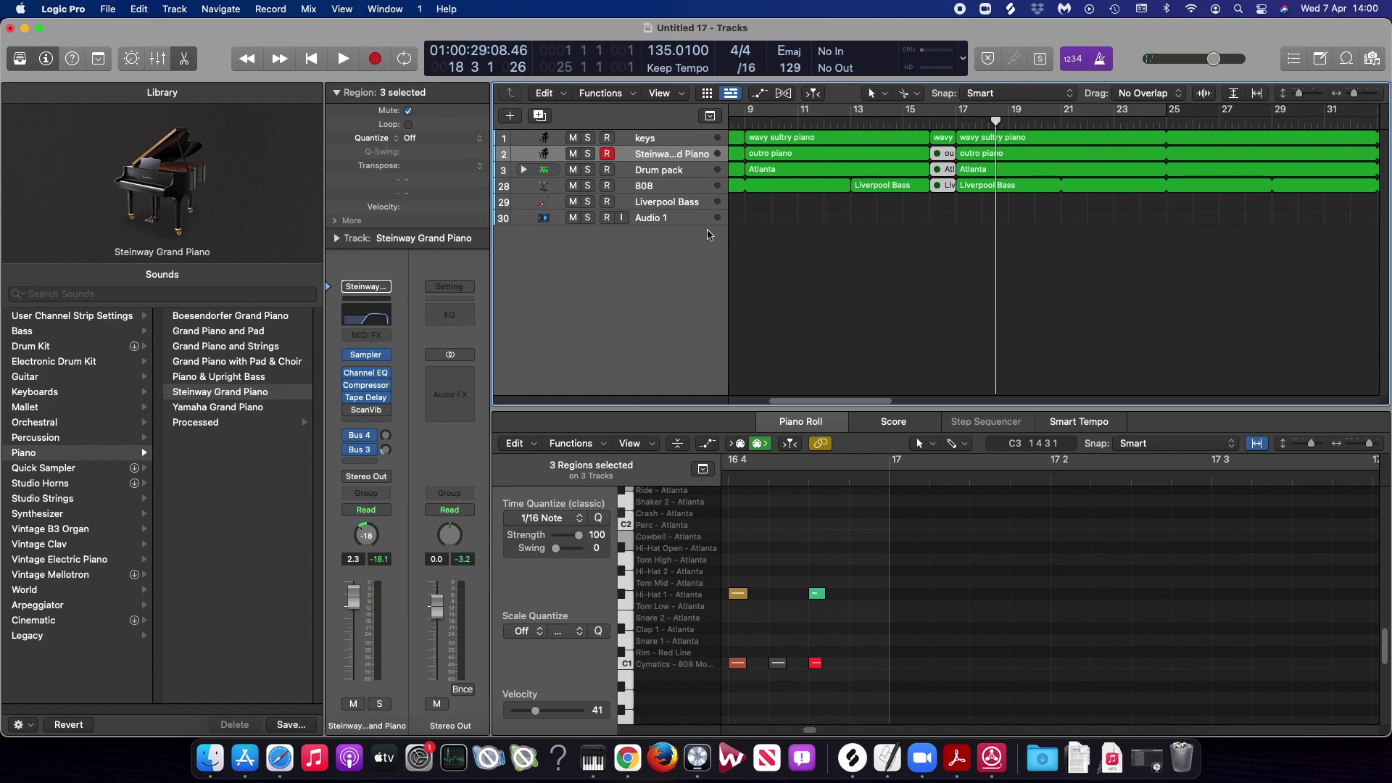
- Replace the Liverpool Bass track's sound with the Soft Square Lead synthesizer patch
left_click(696, 206)
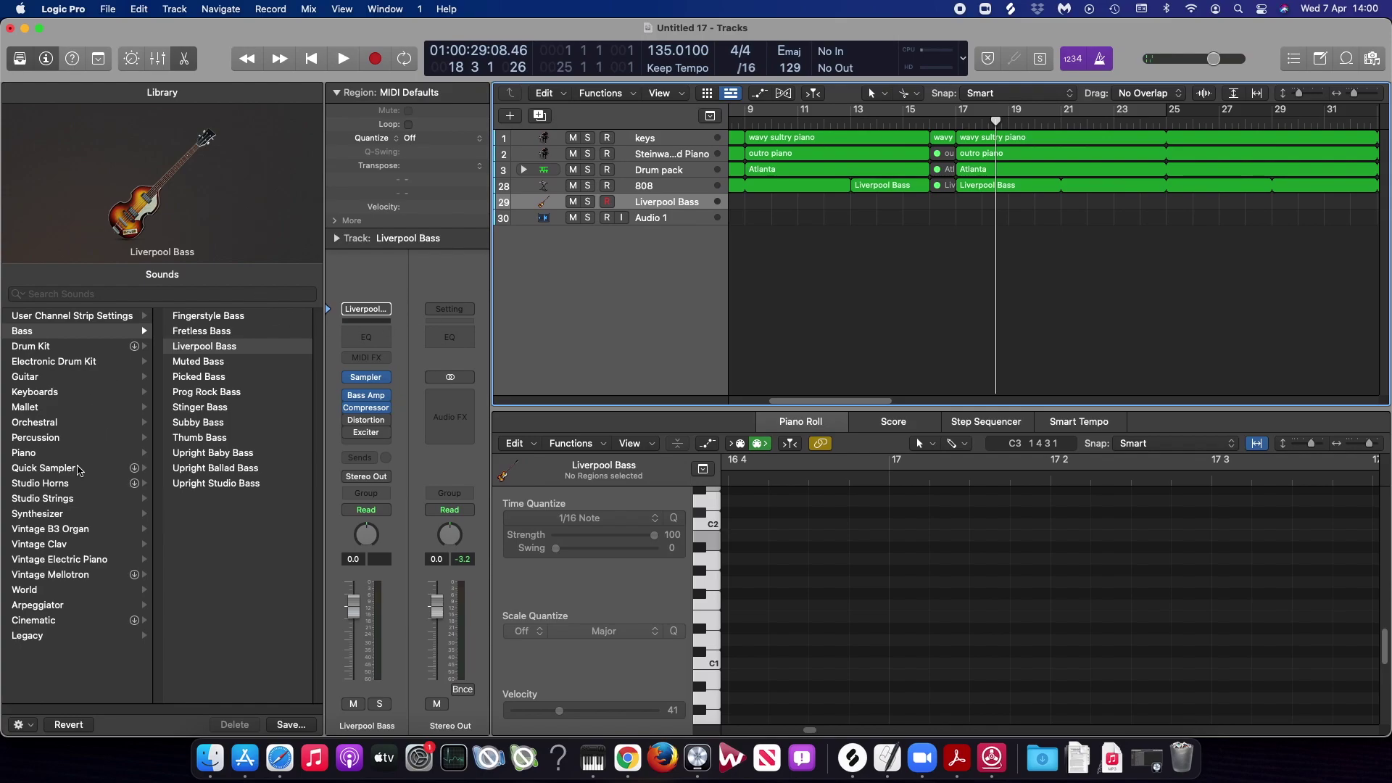
left_click(60, 514)
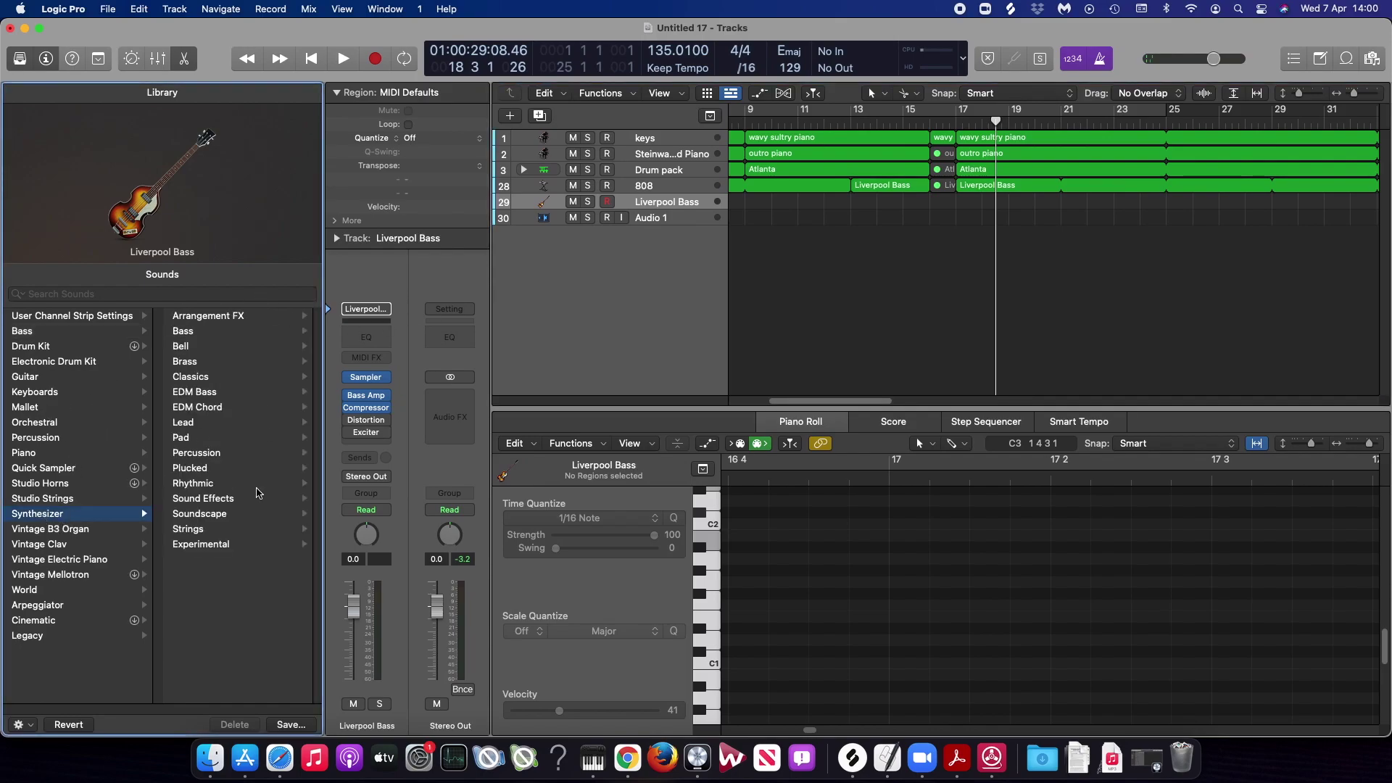
left_click(217, 423)
left_click(201, 352)
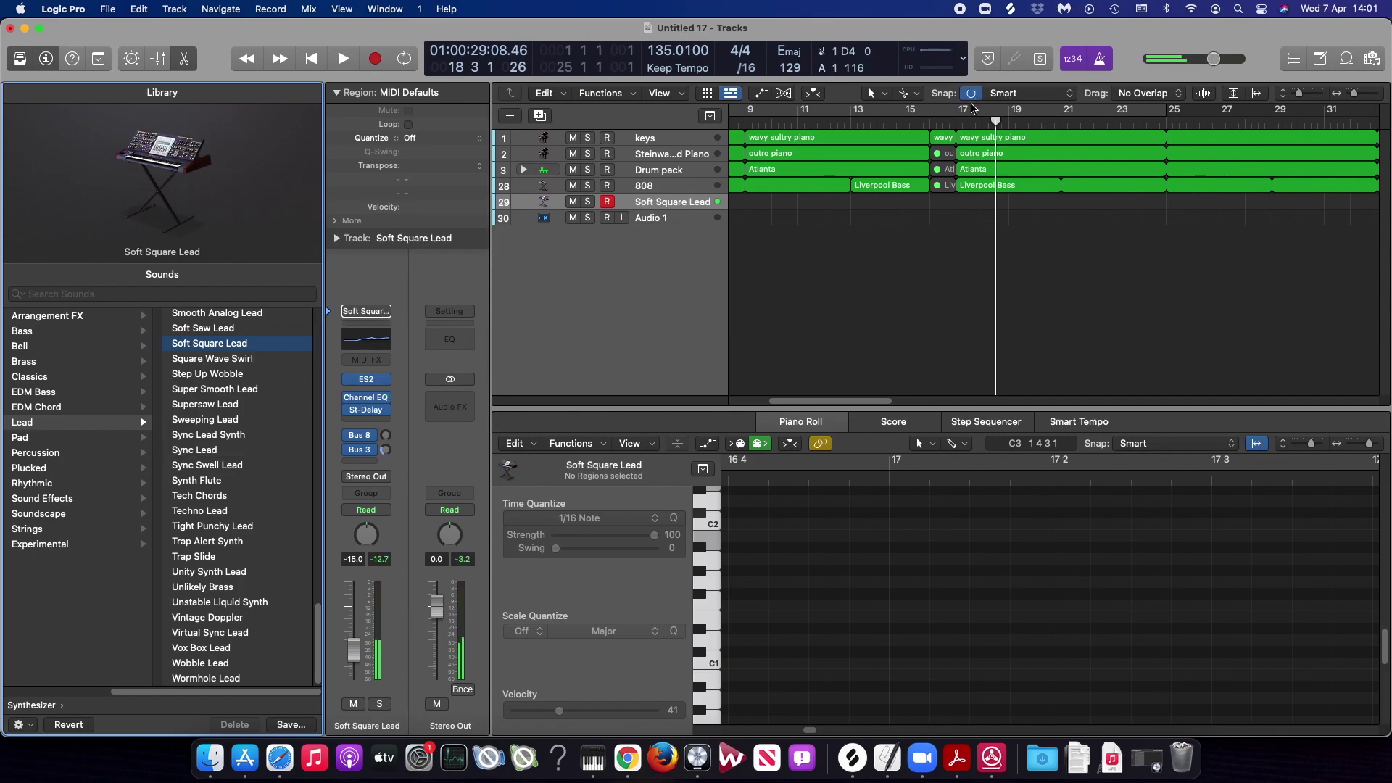
- Cycle bars 17–25 and record a Soft Square Lead part with the track volume lowered to -18.5 dB
left_click_drag(959, 111, 1164, 126)
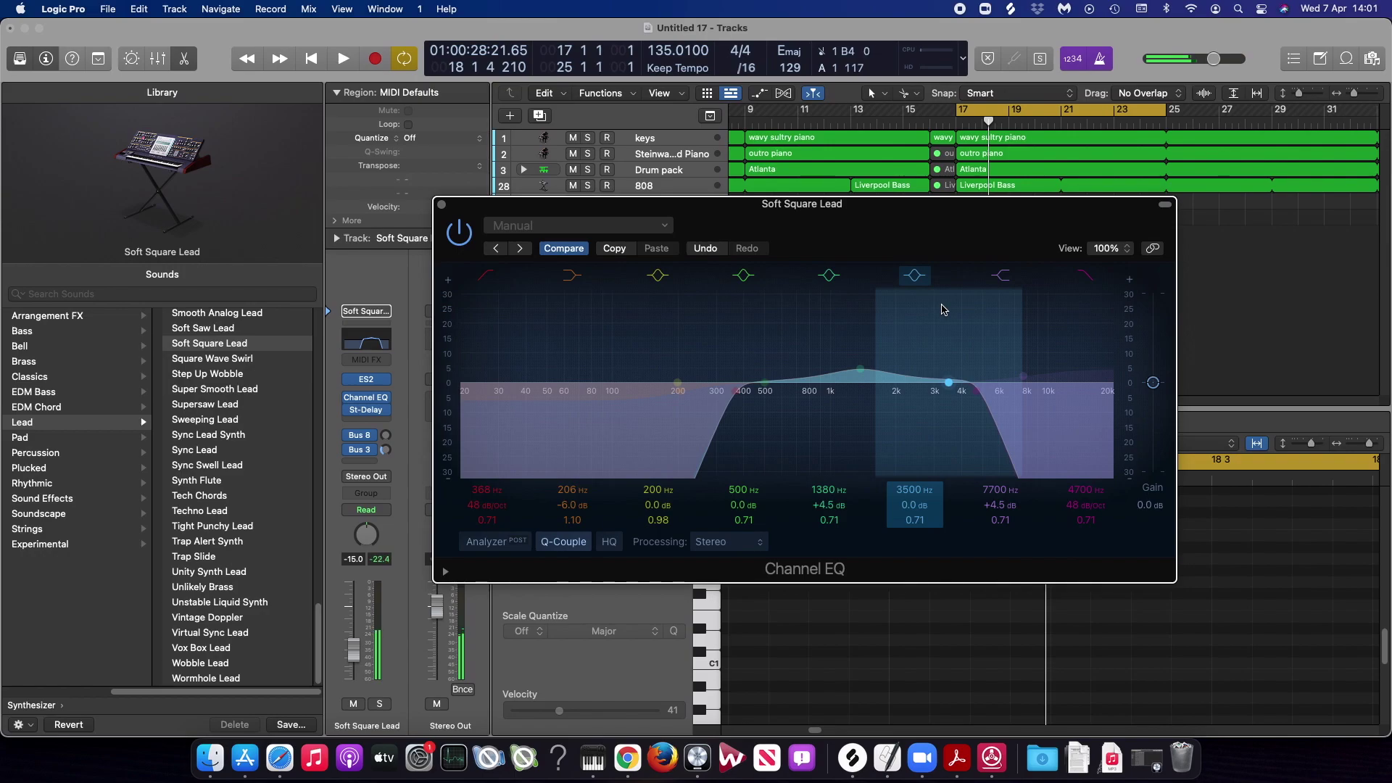
key("space")
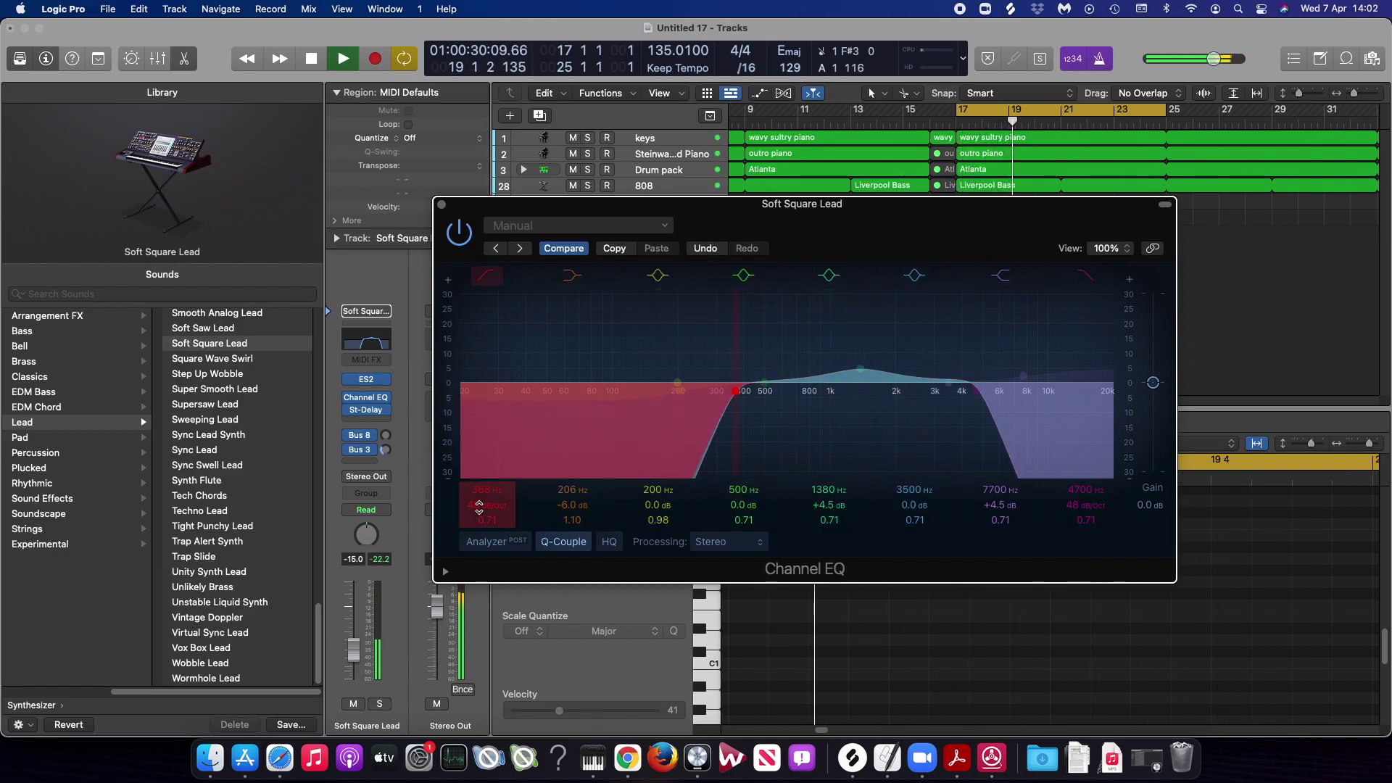
left_click_drag(353, 643, 356, 655)
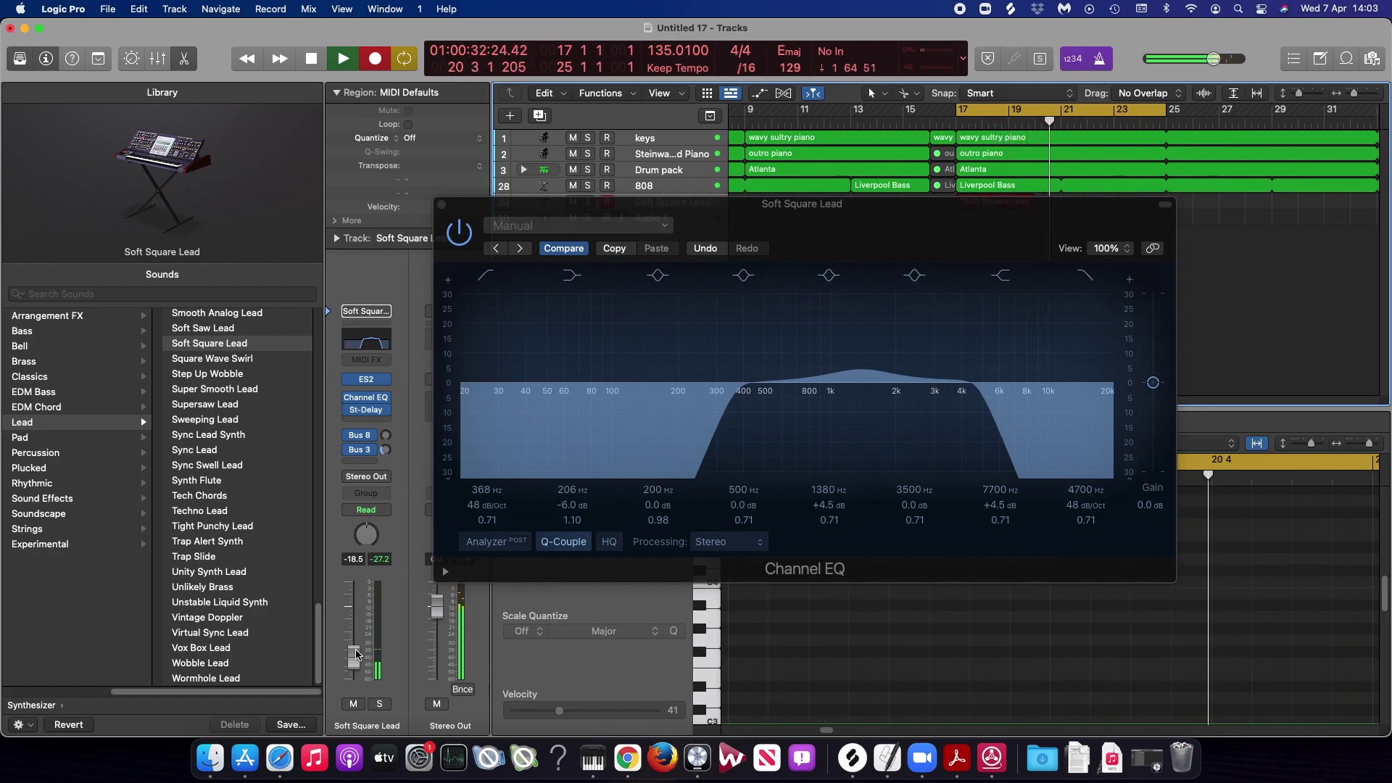
key("space")
left_click(441, 205)
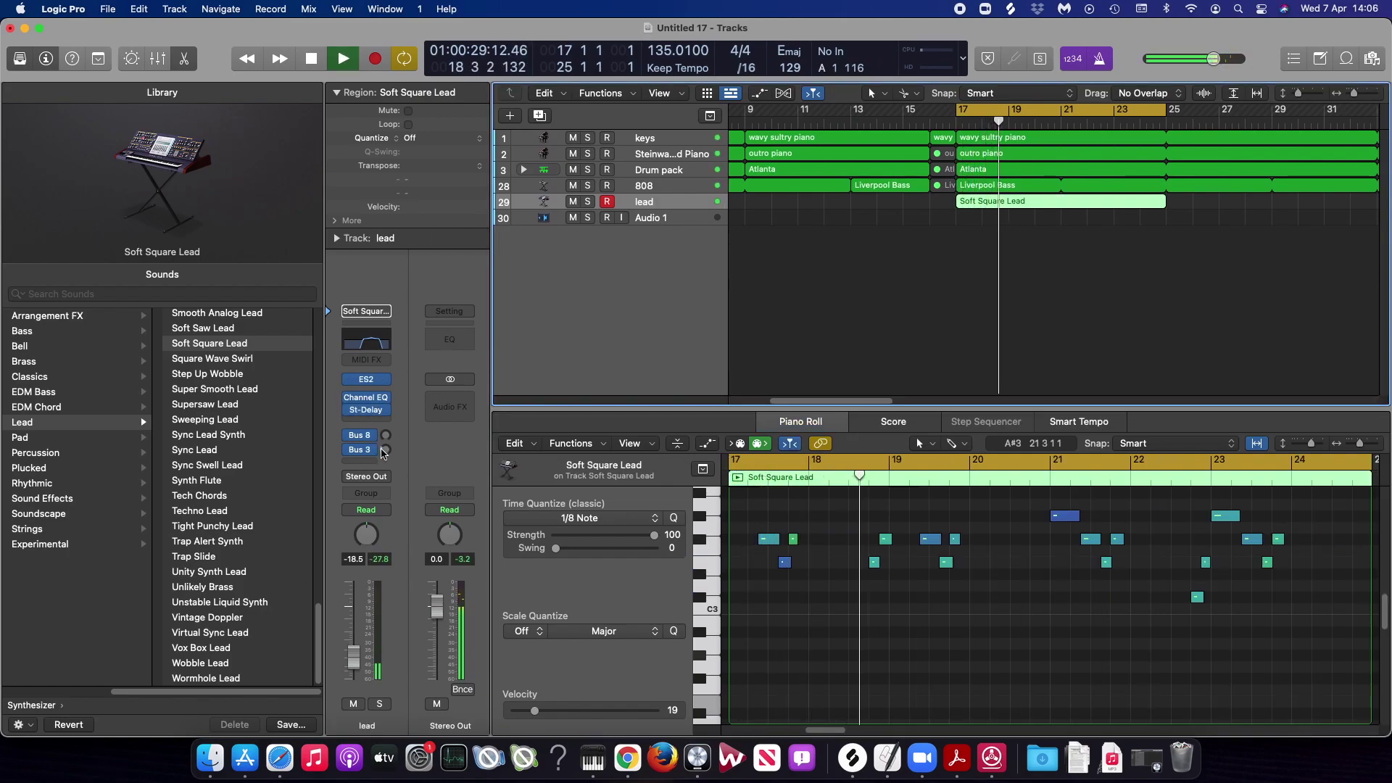
- Insert a Sample Delay effect after the stereo delay on the lead track
left_click(378, 449)
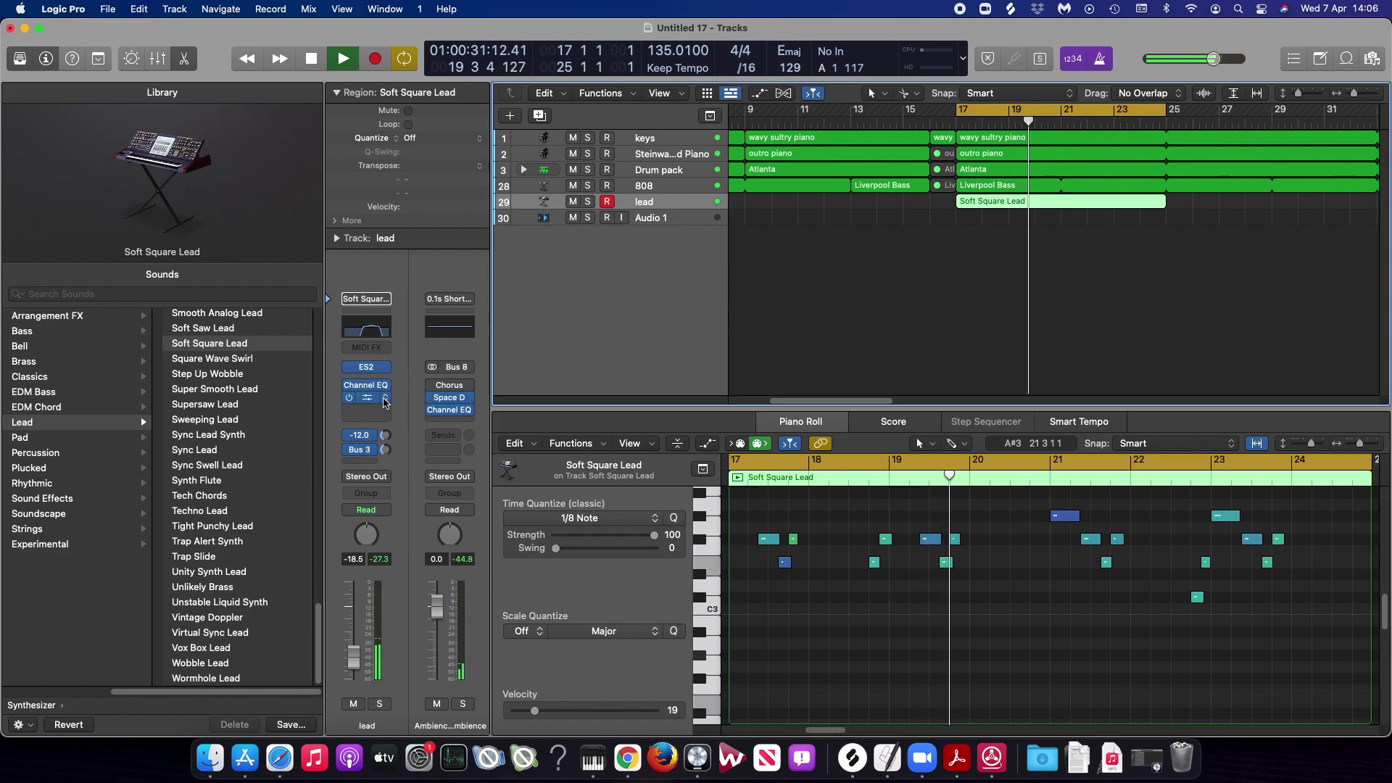
left_click(377, 410)
mouse_move(377, 547)
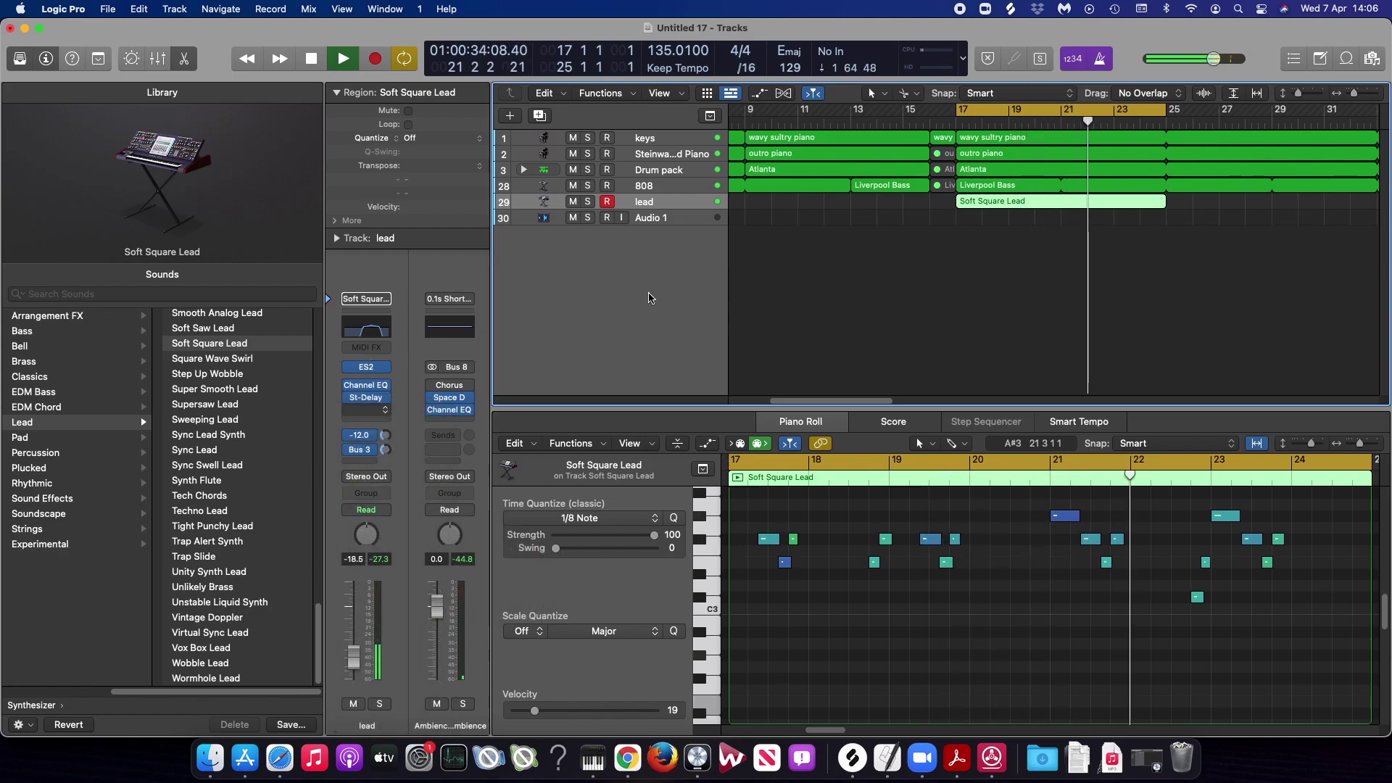
key("super+z")
left_click_drag(614, 198, 796, 145)
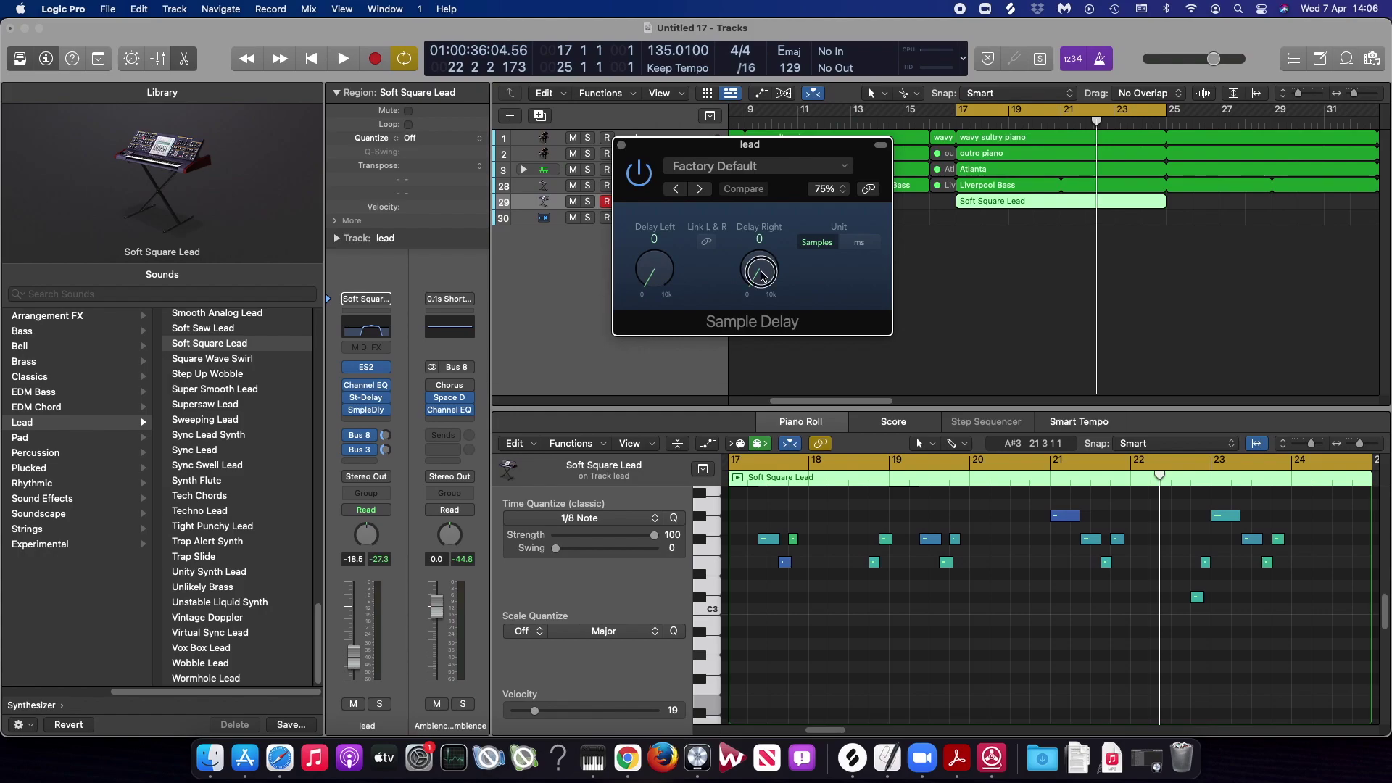
- Try different right-channel delay amounts on the lead's Sample Delay, set Delay Right to 464 samples and close the plug-in
key("space")
left_click_drag(761, 275, 761, 263)
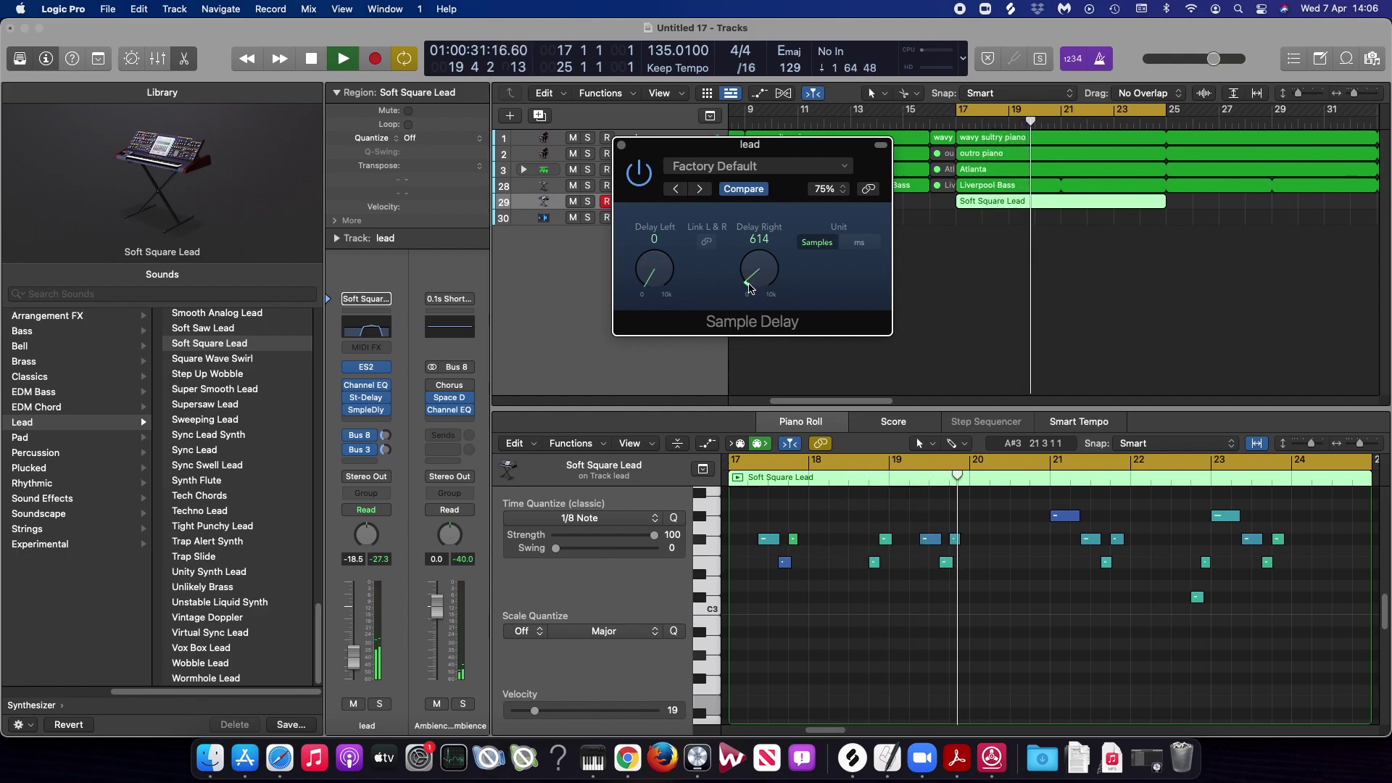
left_click_drag(749, 288, 776, 149)
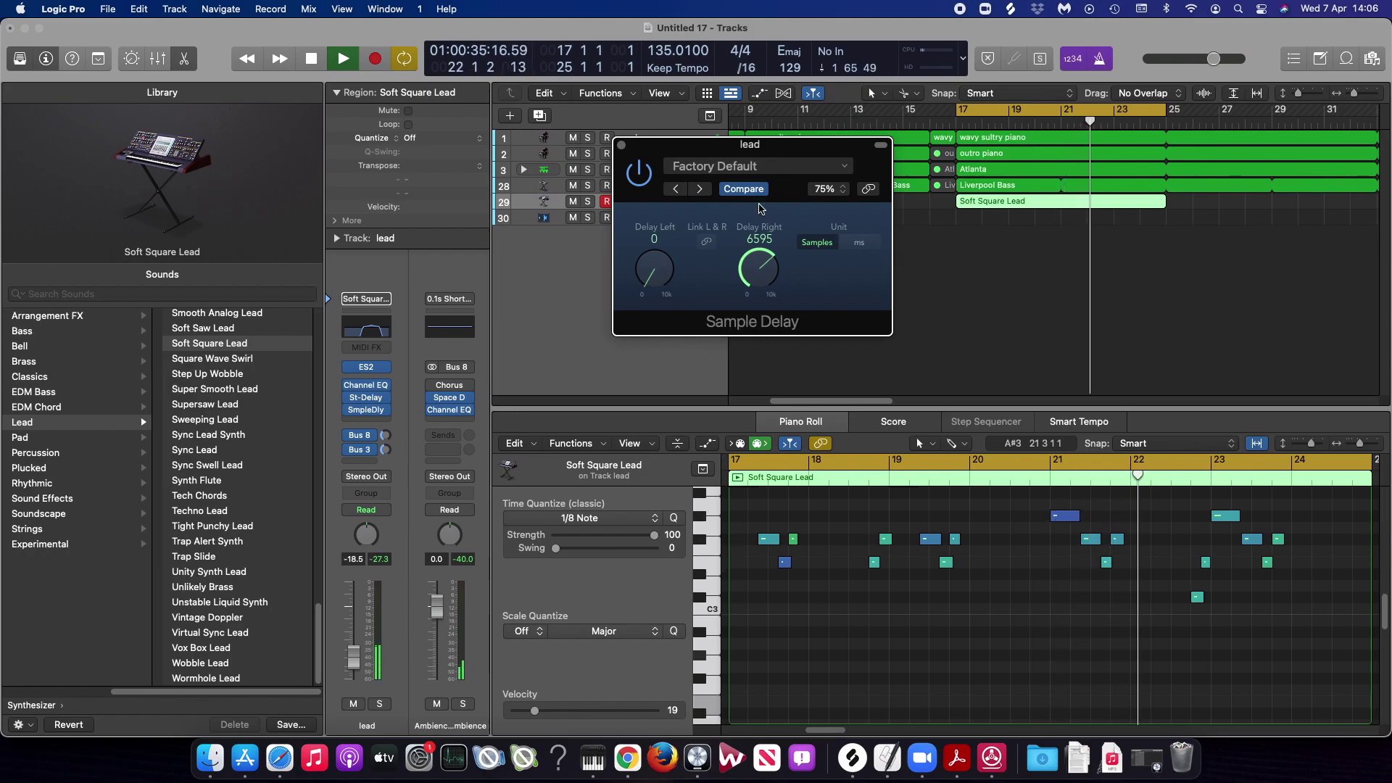
key("space")
left_click_drag(753, 256, 802, 398)
left_click_drag(763, 288, 766, 306)
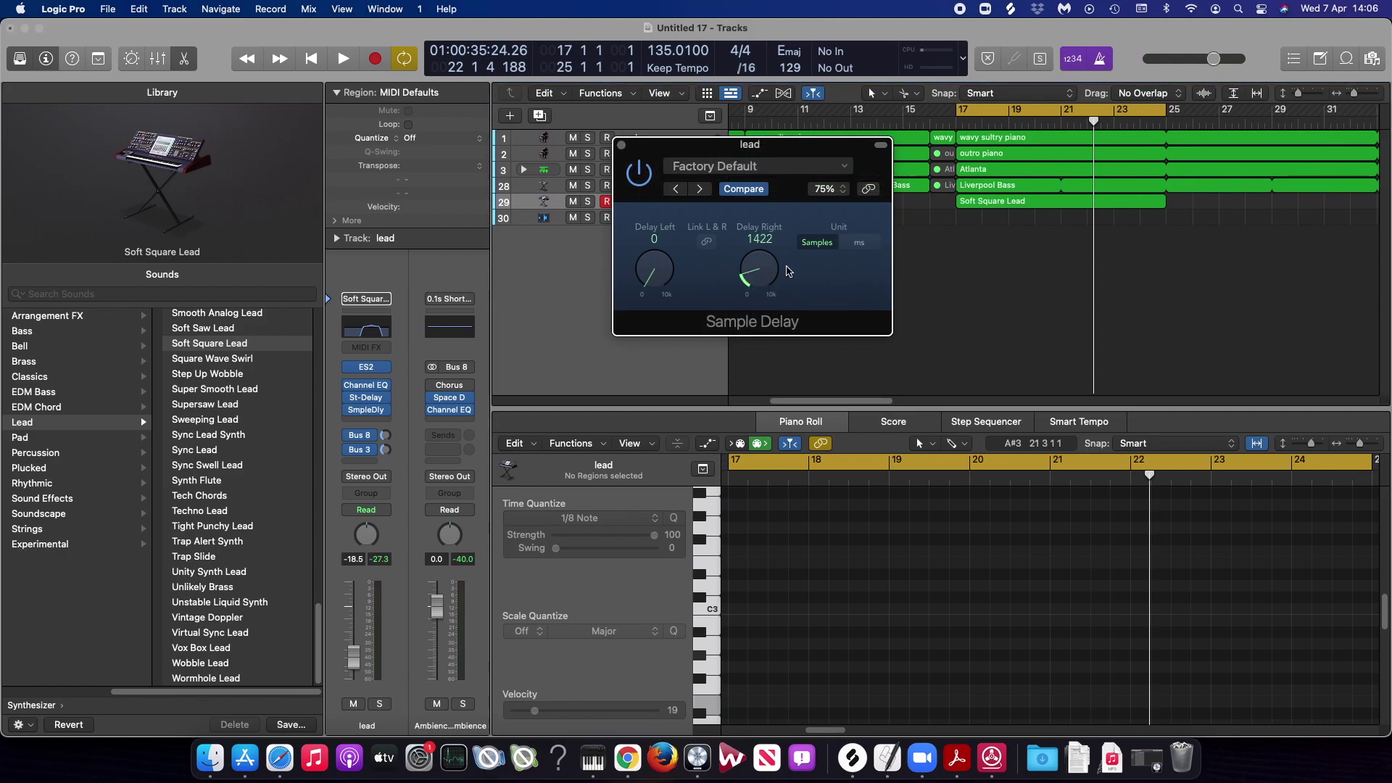
left_click_drag(765, 268, 769, 283)
key("space")
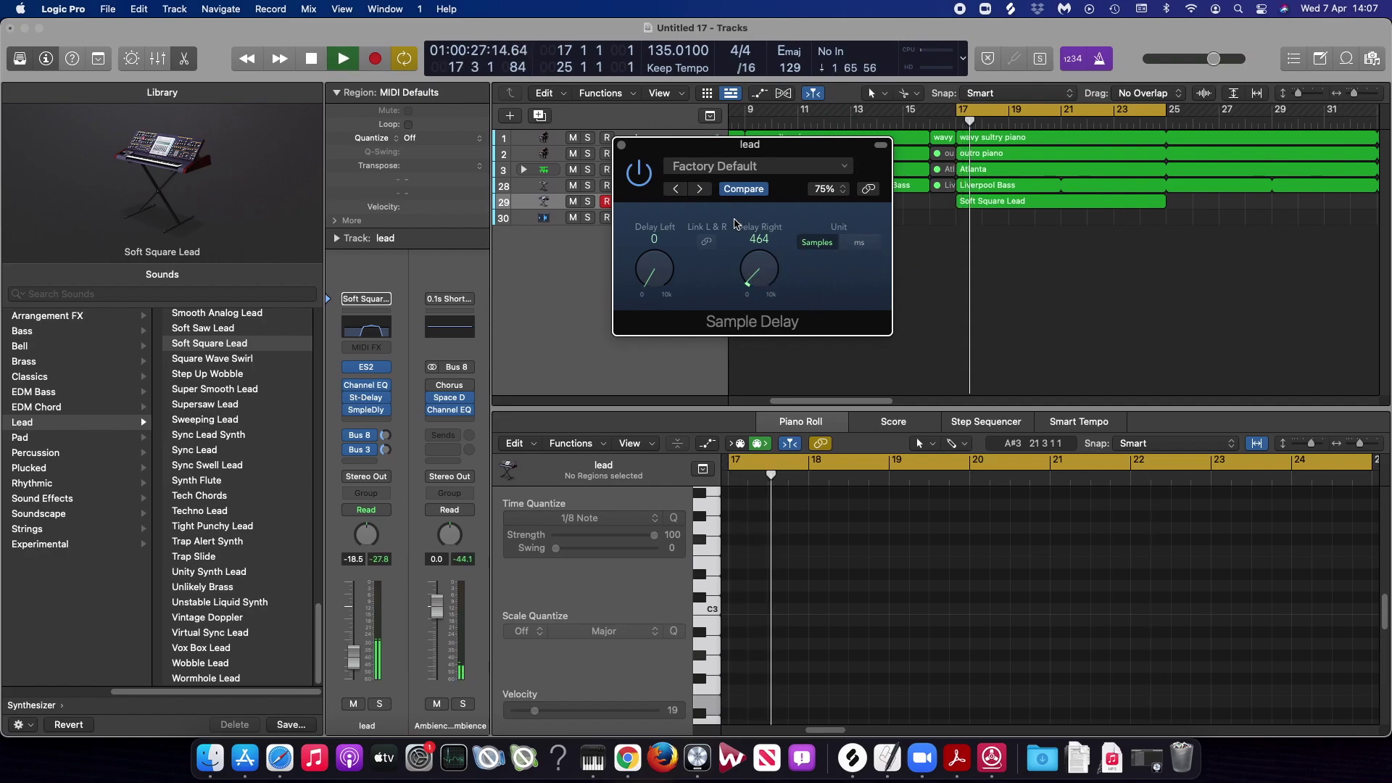
left_click(622, 146)
- Raise the lead track's volume to -17.6 dB during playback
key("space")
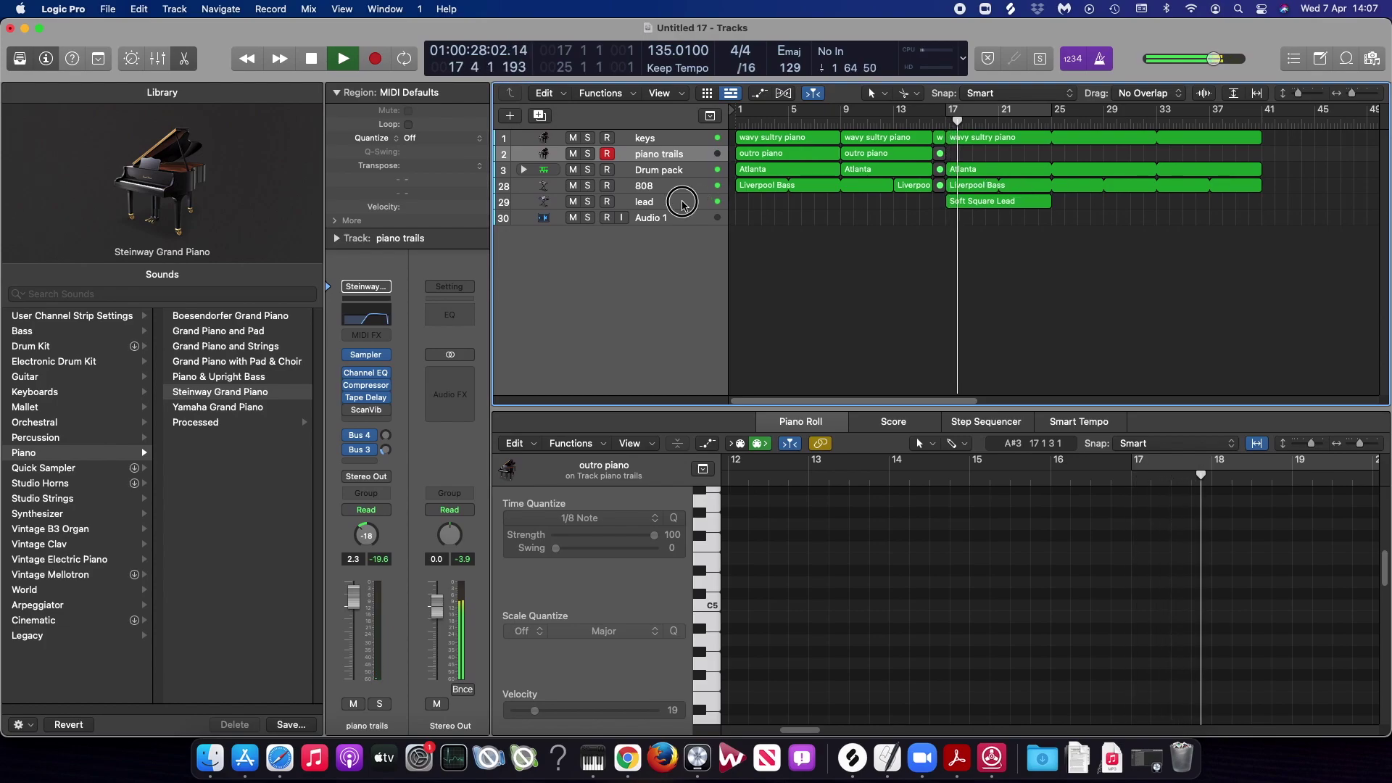
left_click(990, 201)
left_click_drag(356, 642, 355, 648)
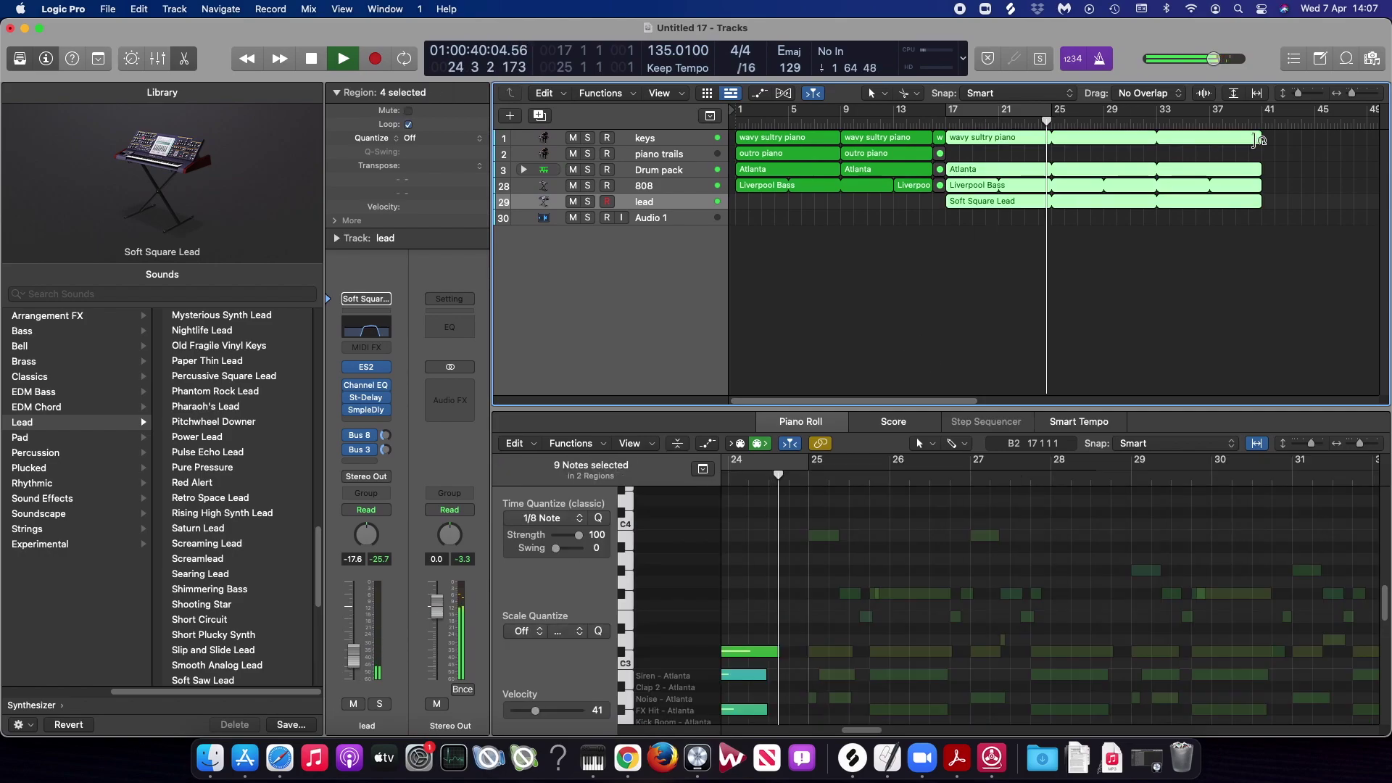
- Shorten the looped keys, drum, 808 and lead regions to end at bar 33 and turn on the bars 17–25 cycle
left_click_drag(1259, 136, 1157, 152)
key("space")
left_click(1035, 116)
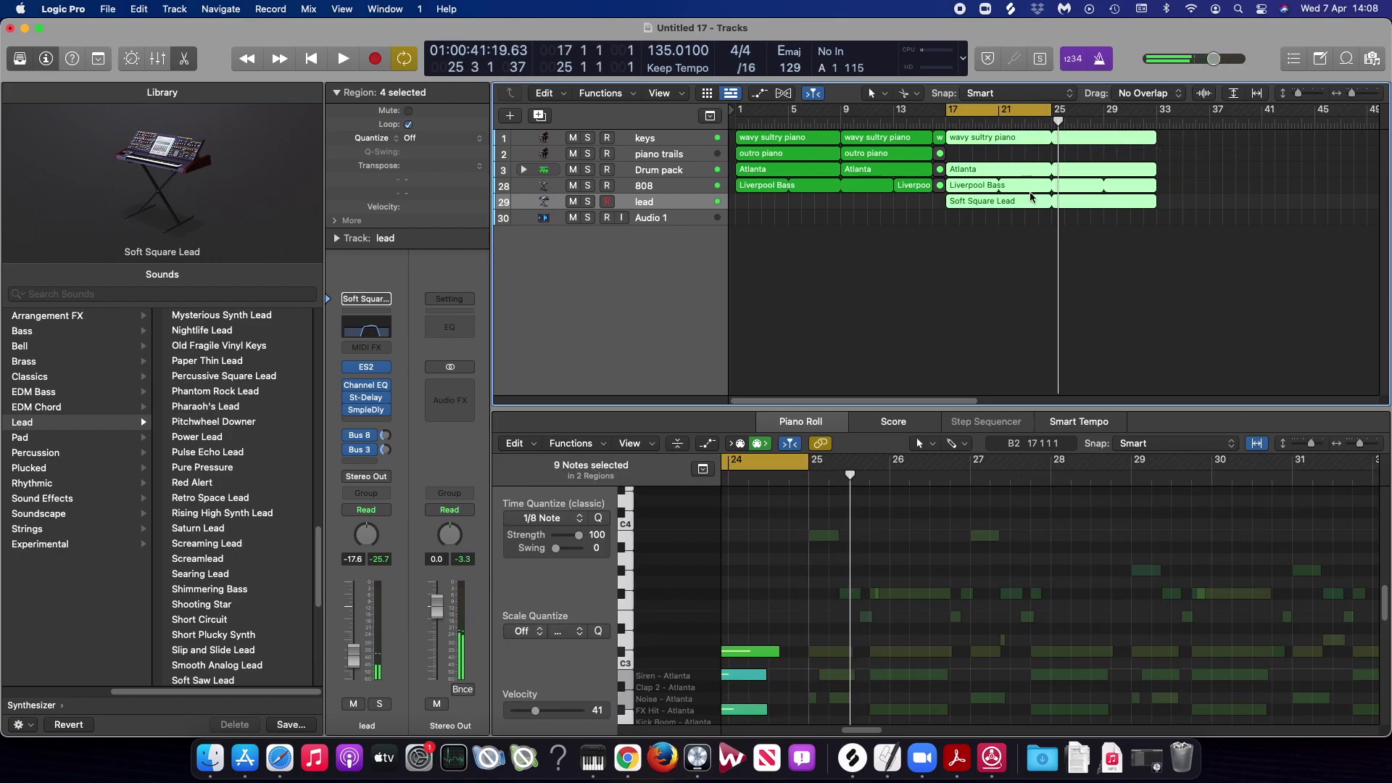
left_click(1195, 253)
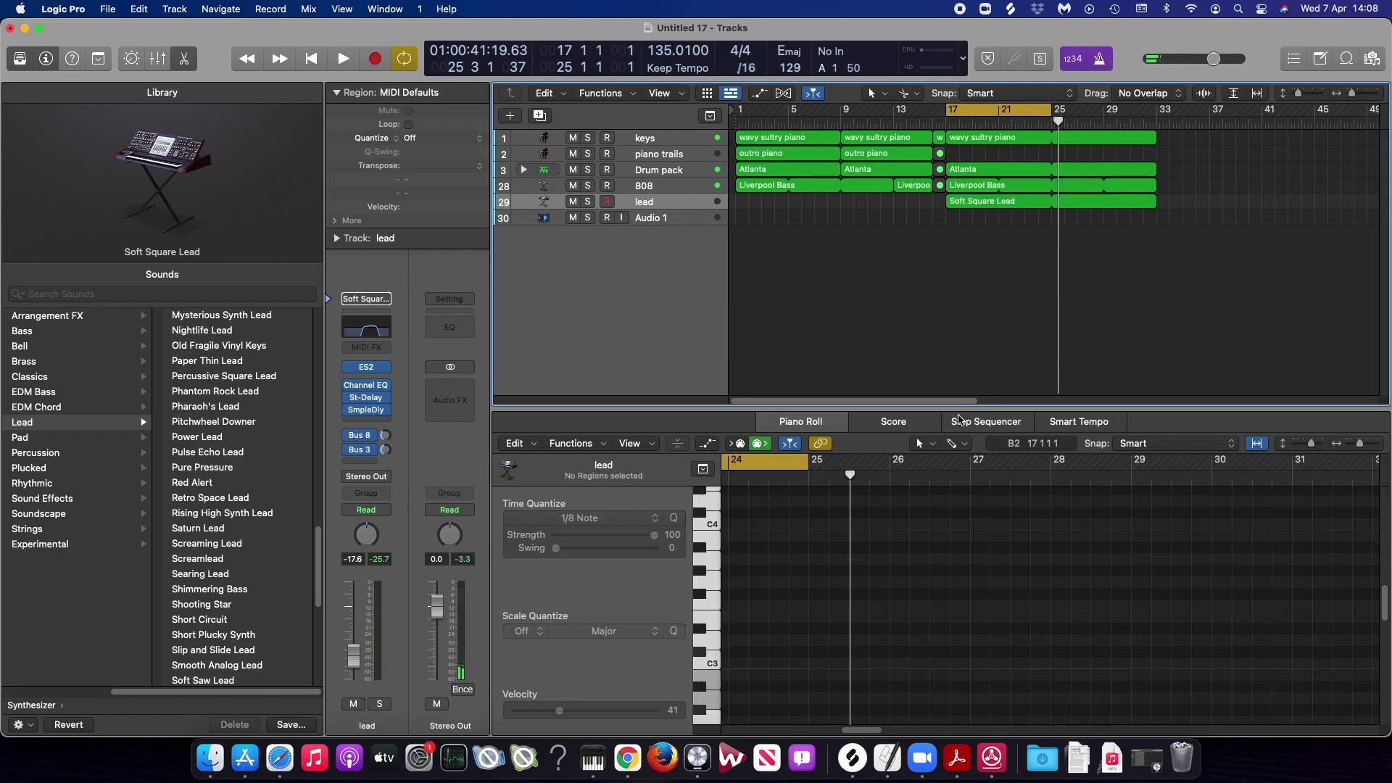
left_click_drag(964, 408, 1044, 406)
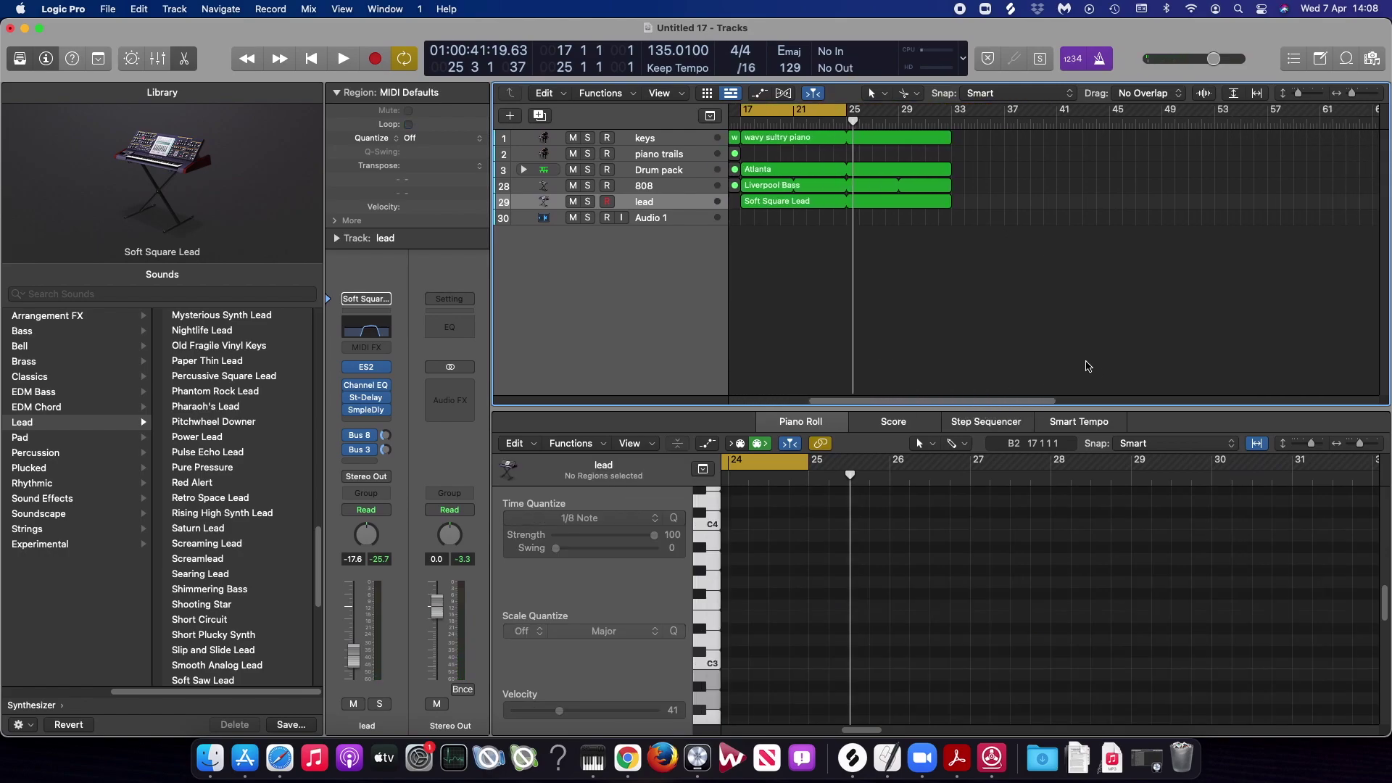
- Copy the bars 17–33 keys, drum and 808 regions to bar 33, leaving out the lead, and set the cycle to bars 33–49
left_click_drag(1300, 96, 1345, 95)
left_click(1133, 194)
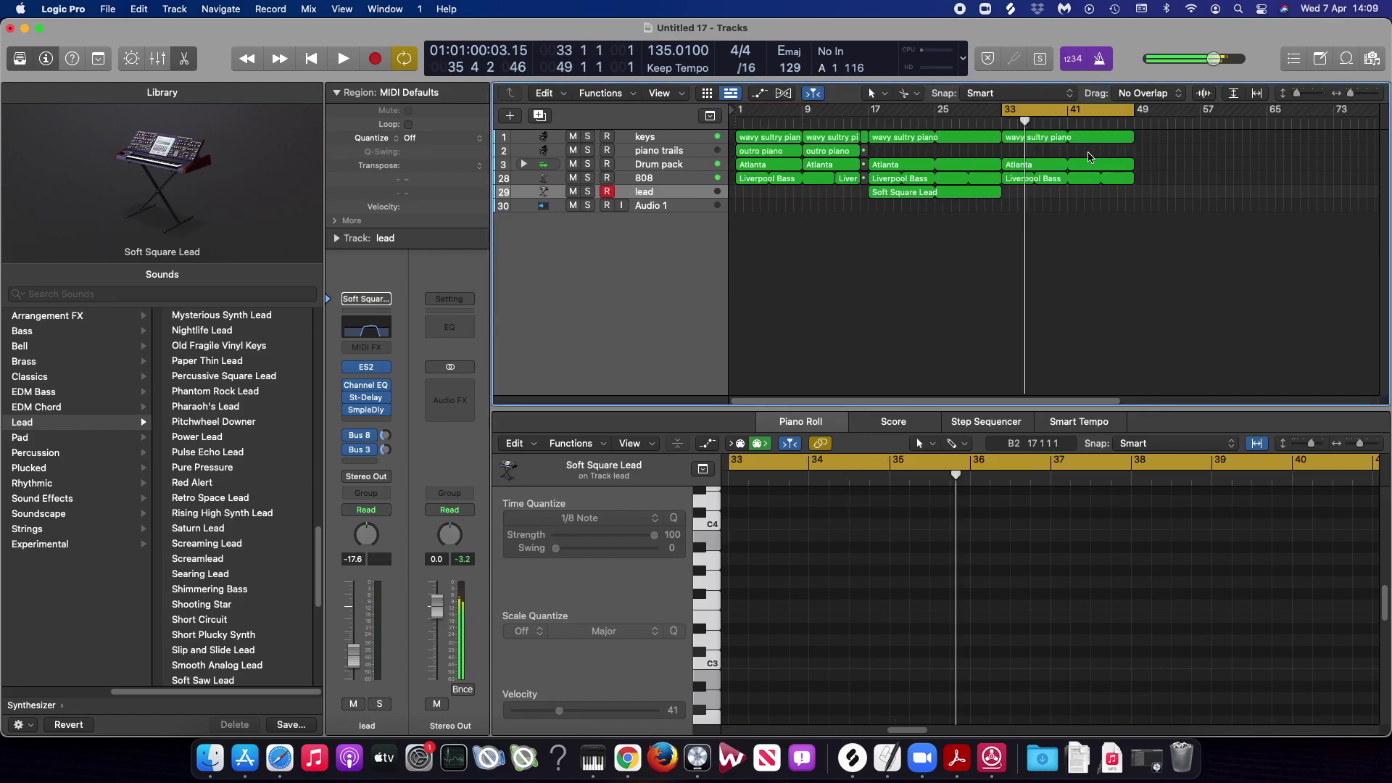
left_click_drag(1268, 235, 1132, 139)
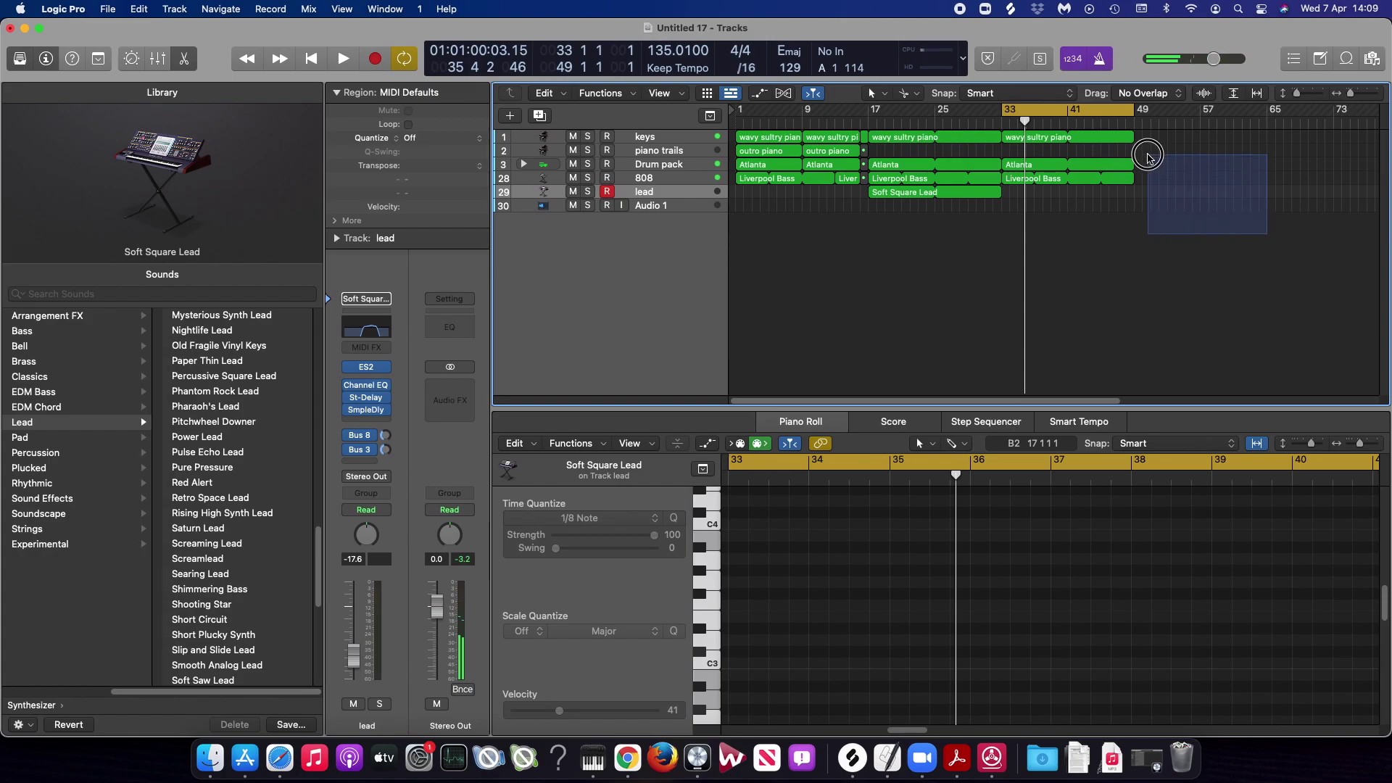
- Bounce the Atlanta drum region at bar 33 in place to a new track, naming it "reverse drums"
left_click(1045, 162)
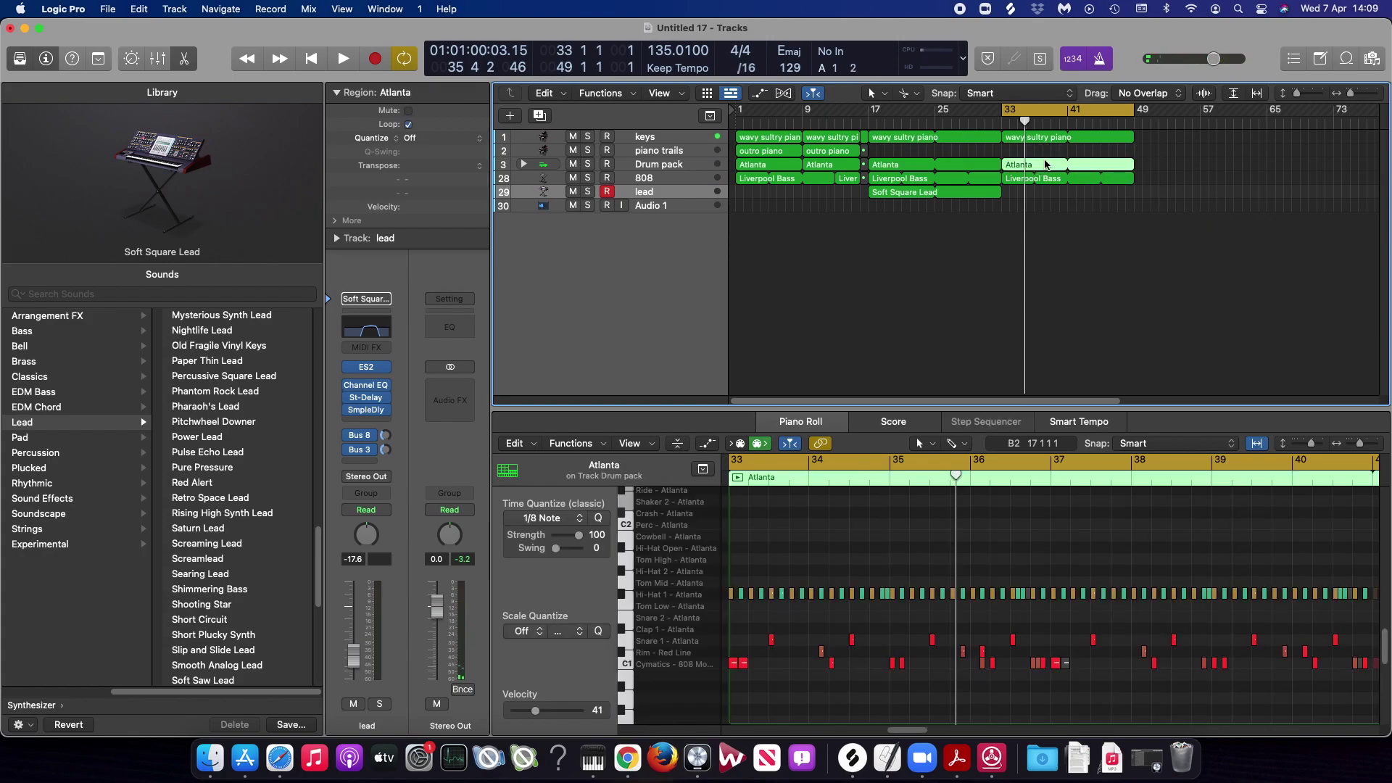
right_click(1045, 162)
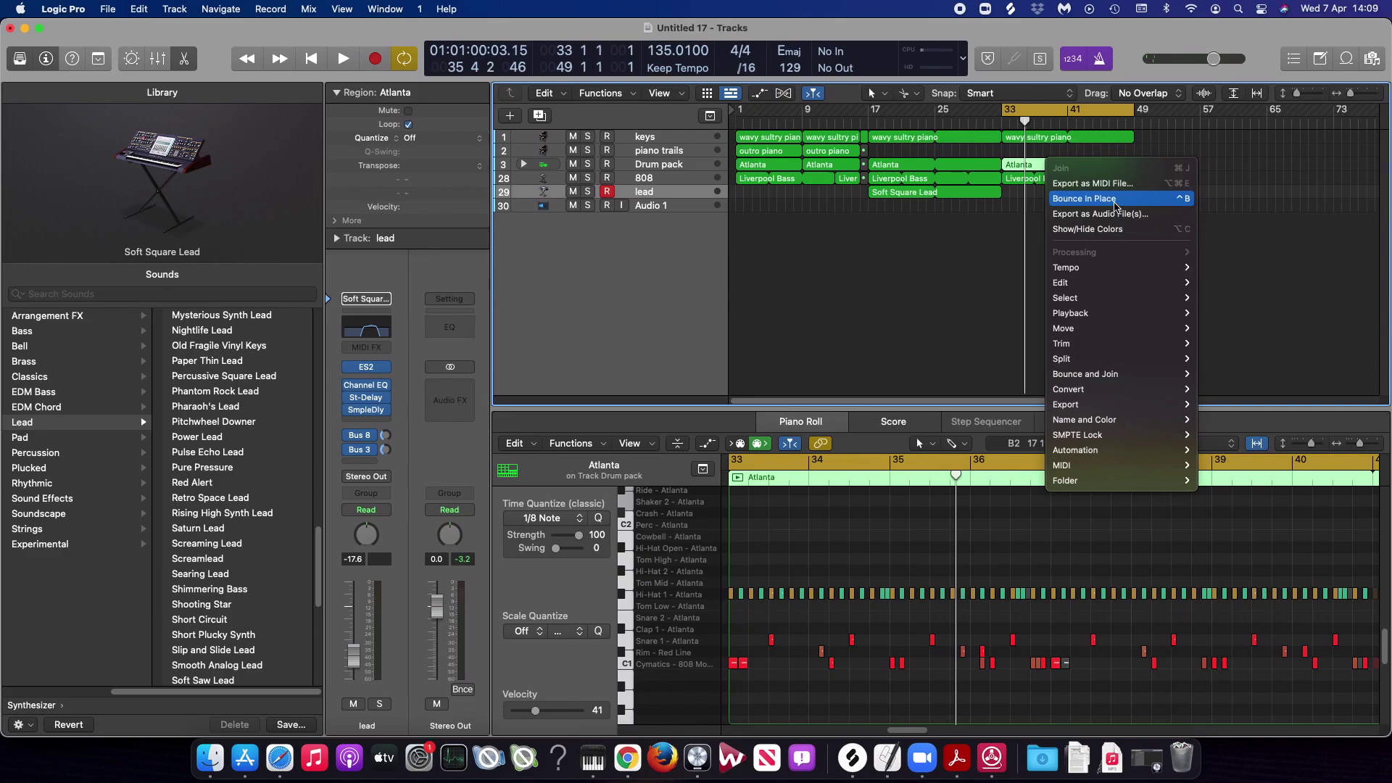
left_click(1116, 199)
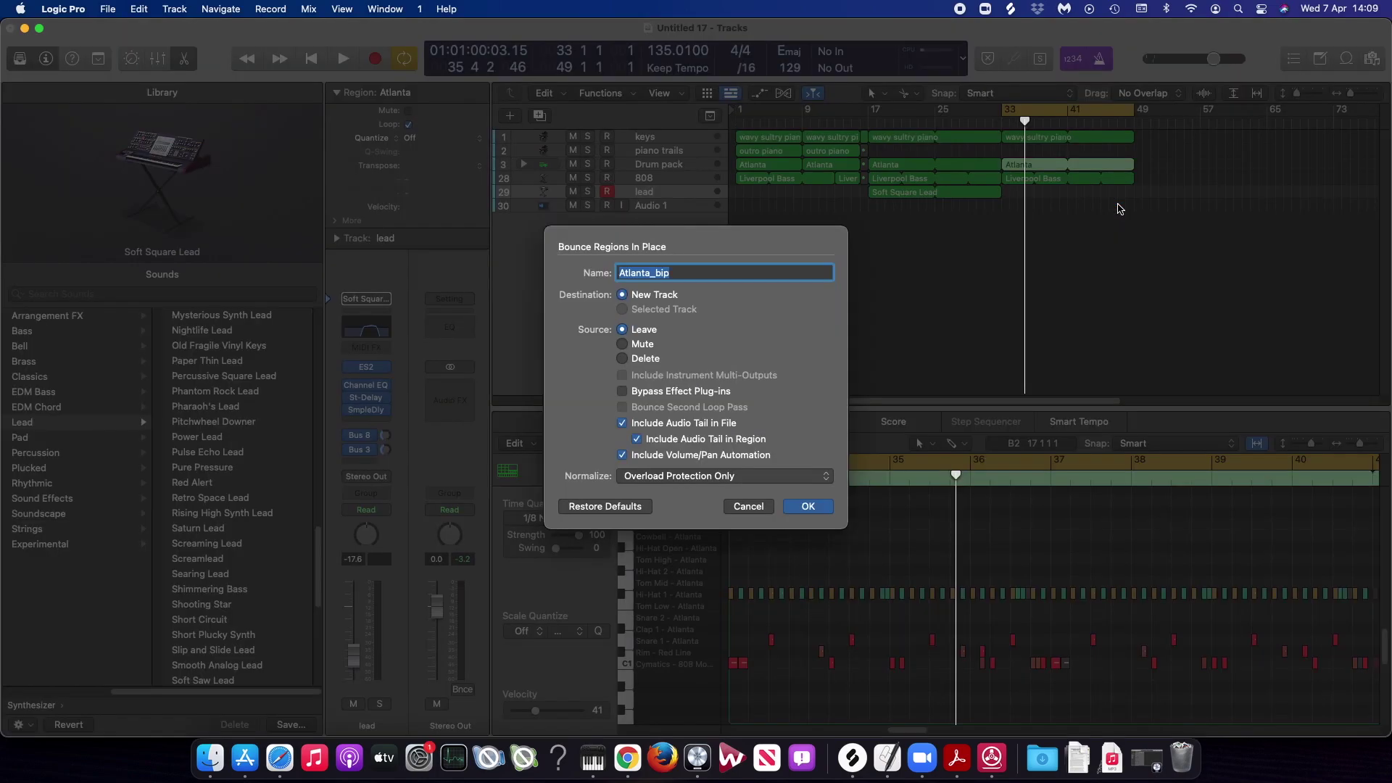
type("reverse drums")
key("Return")
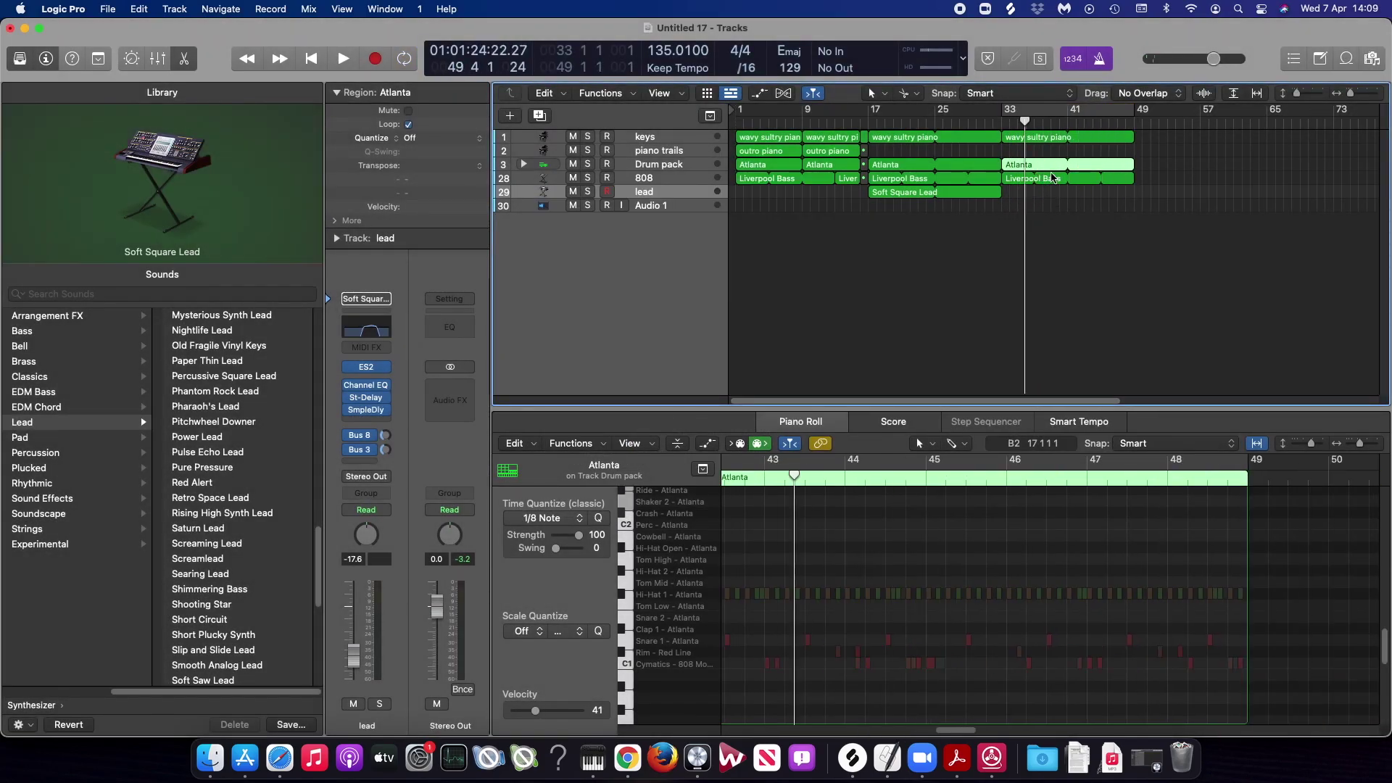
- Move the bounced drum track below the lead track and select its reverse drums region
left_click(994, 183)
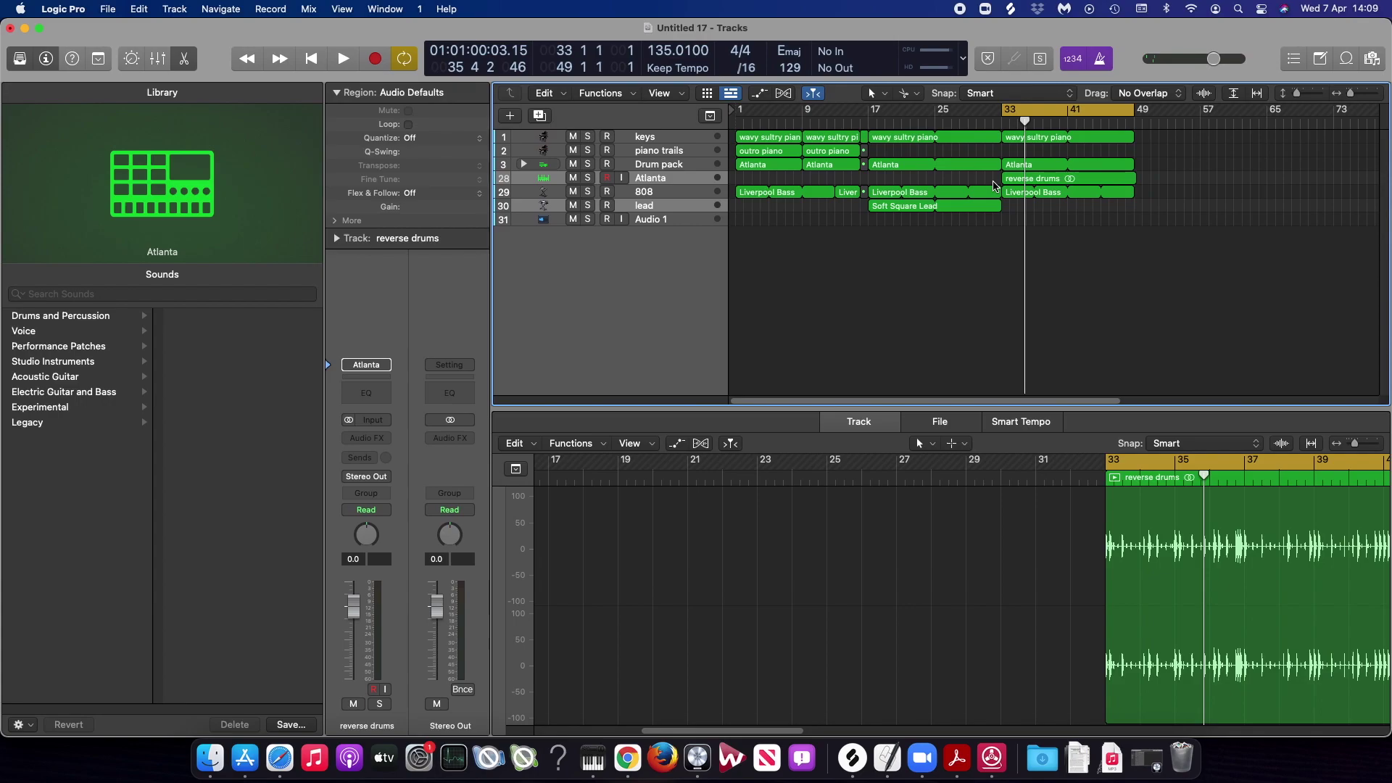
left_click(657, 179)
left_click_drag(654, 209, 653, 212)
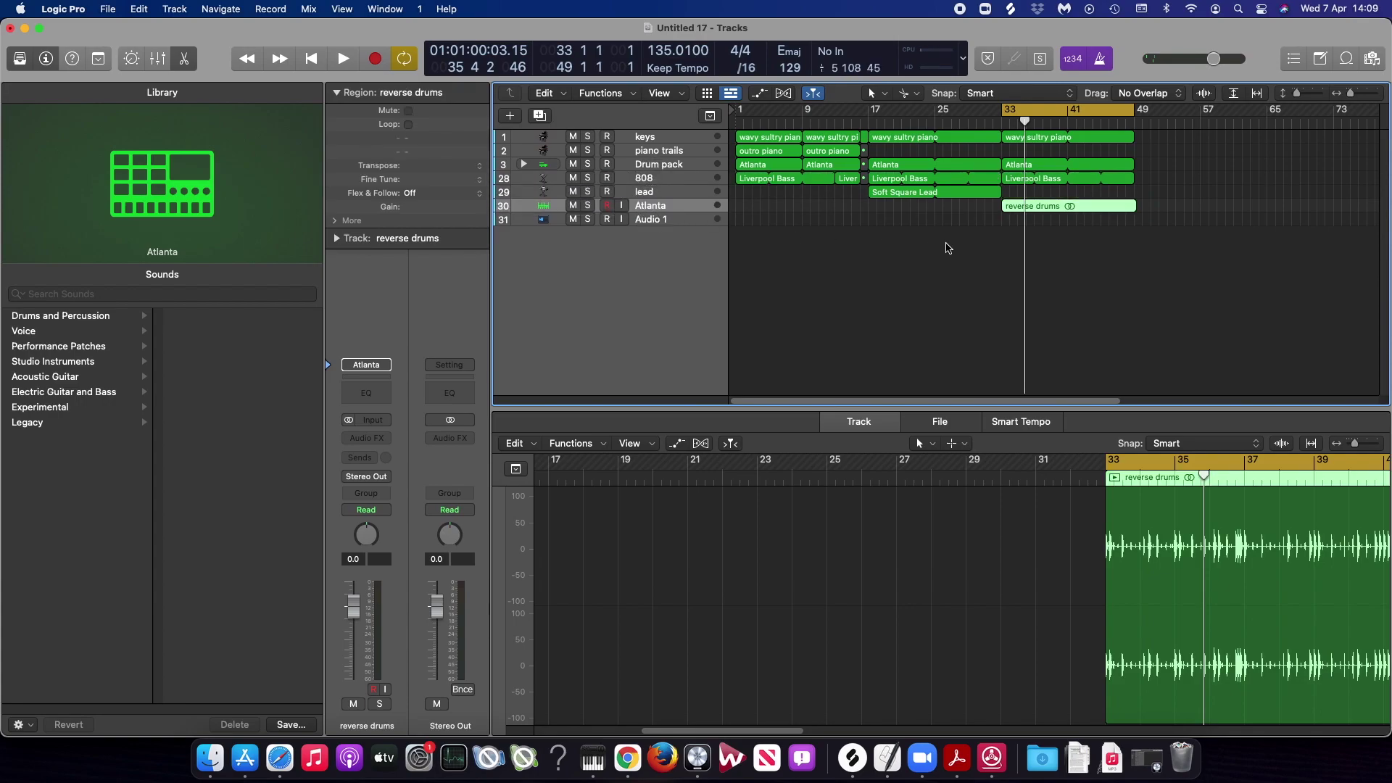
left_click(983, 234)
left_click(1013, 209)
- Solo the bounced drum track and play back its start
left_click(589, 206)
key("space")
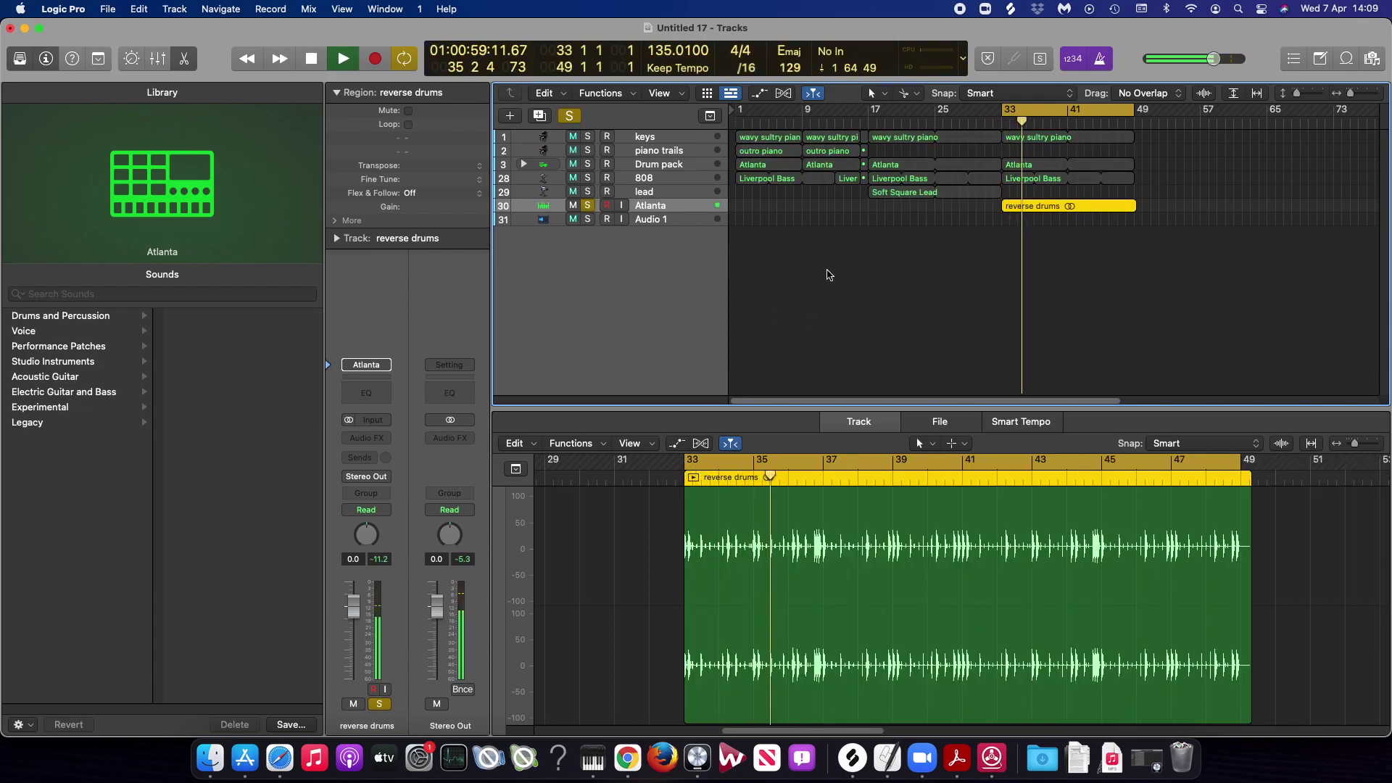
key("space")
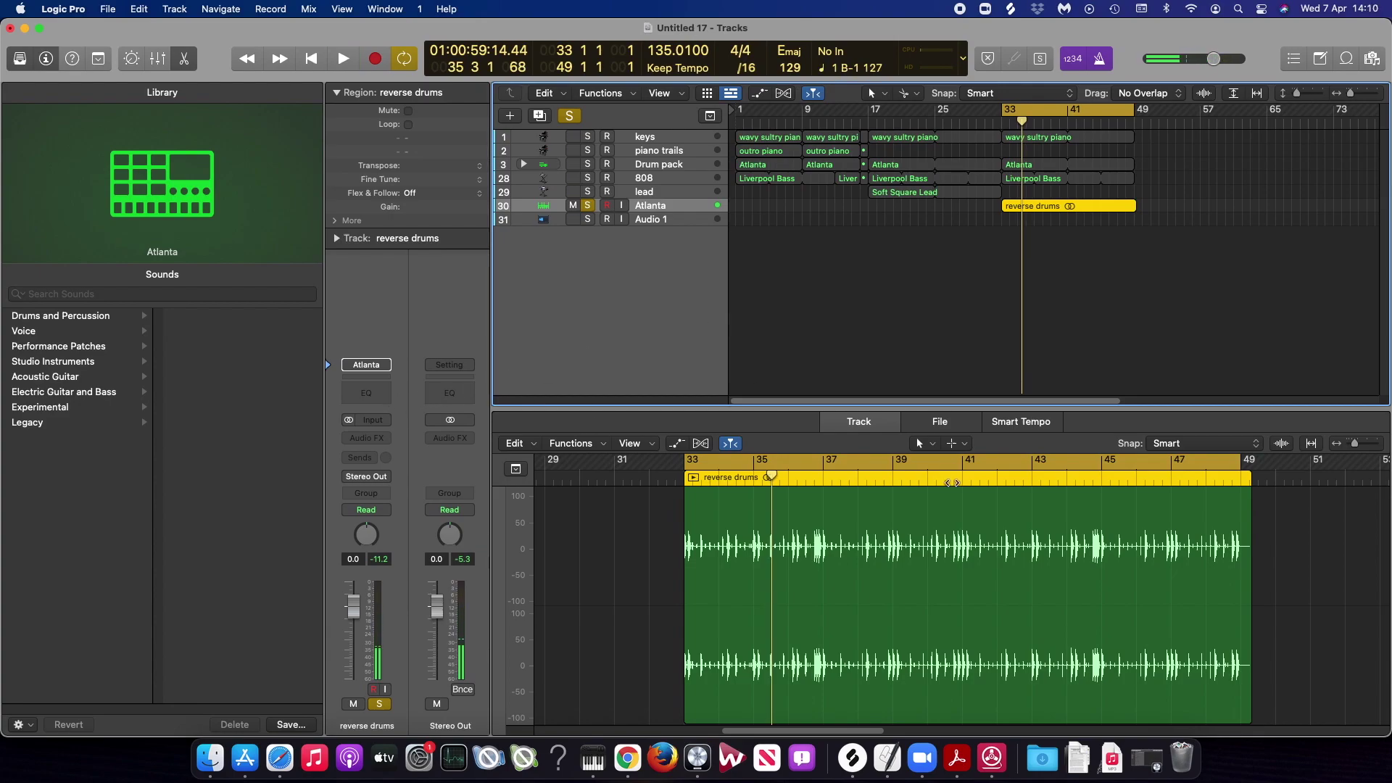
- Split the reverse drums region at bar 49 with the Scissors tool, delete the leftover tail and select the remaining region
left_click(950, 444)
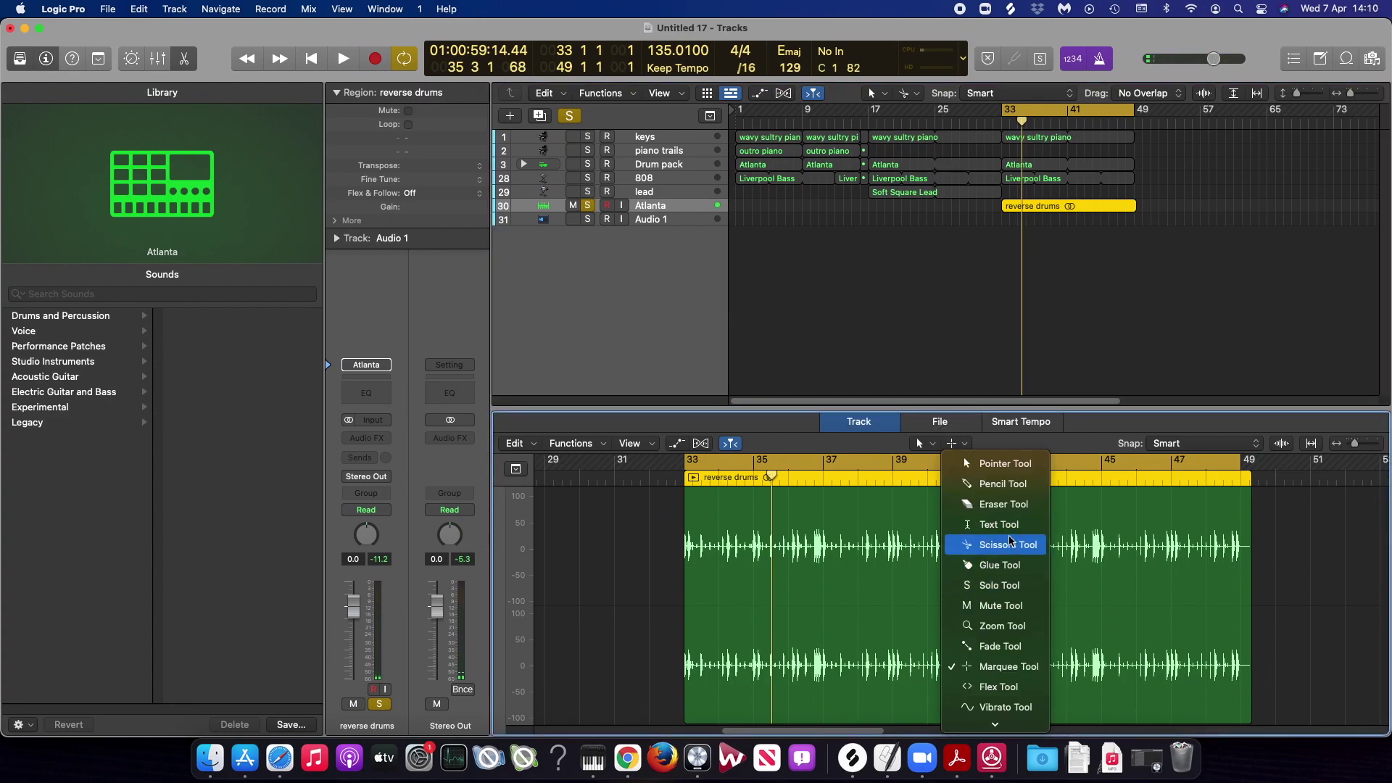
left_click(1008, 545)
left_click(1241, 517)
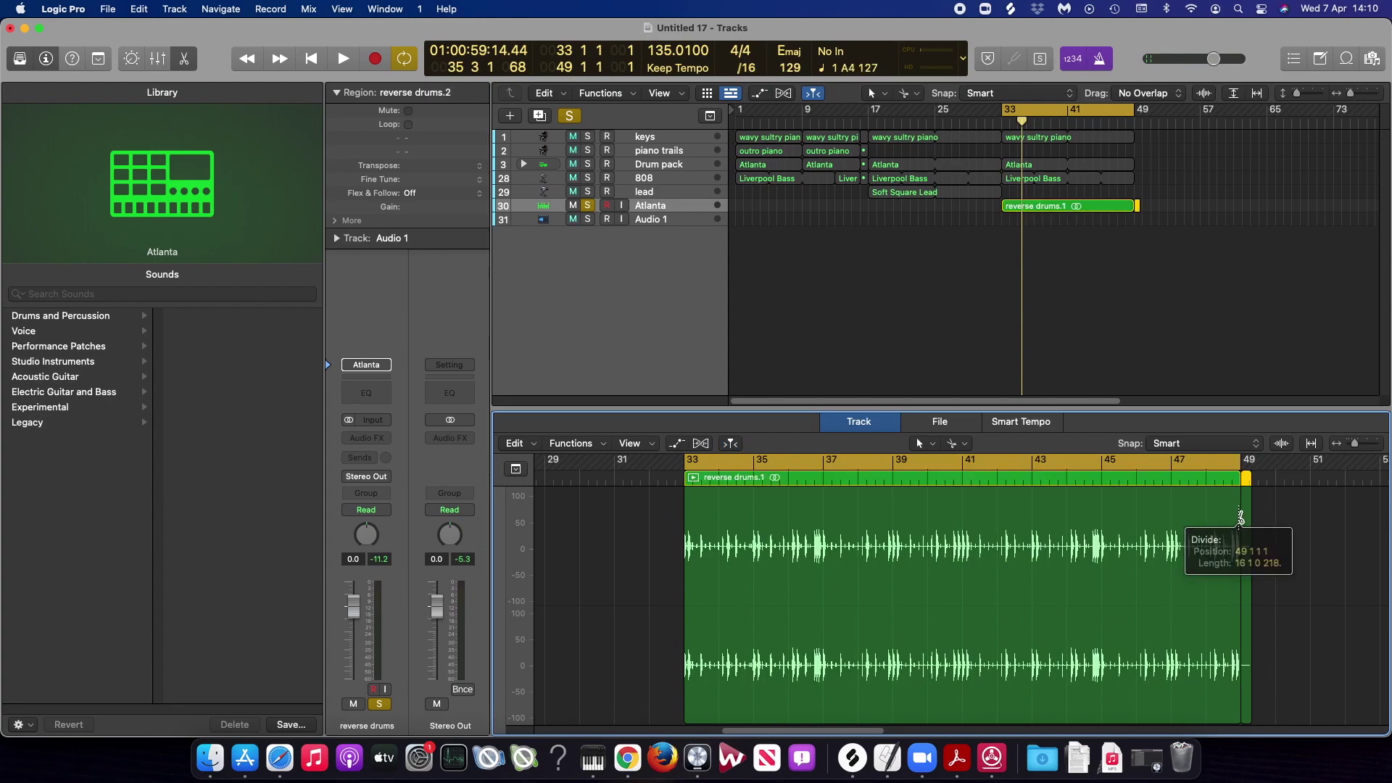
key("Delete")
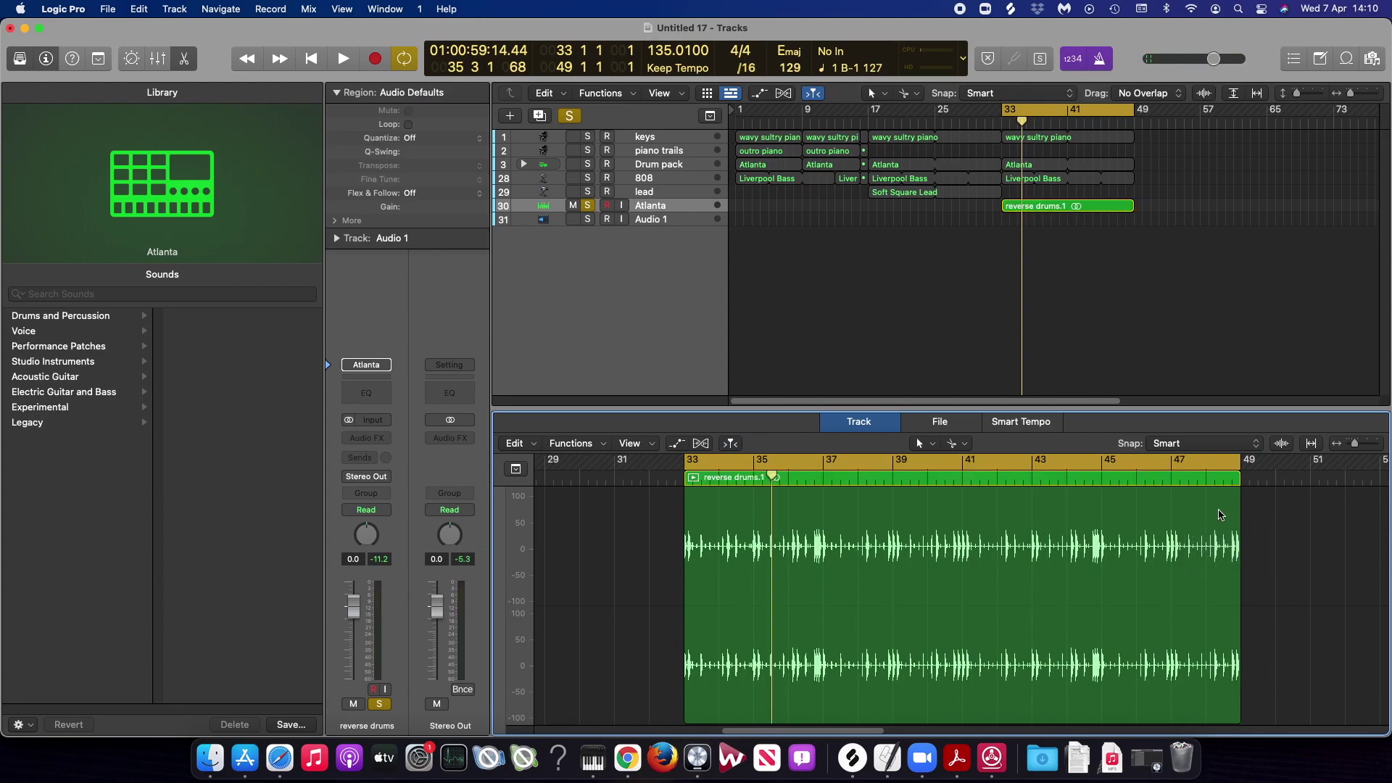
left_click(957, 510)
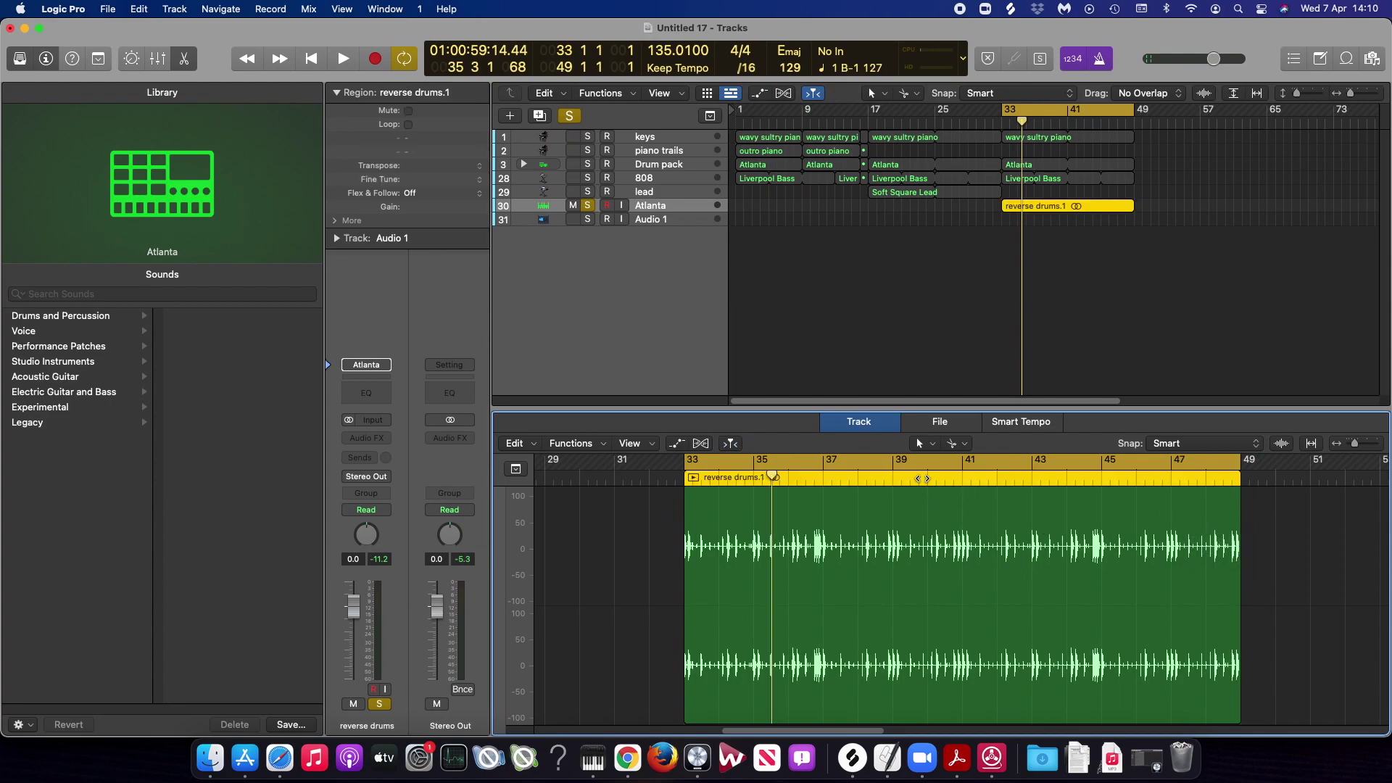
left_click(923, 428)
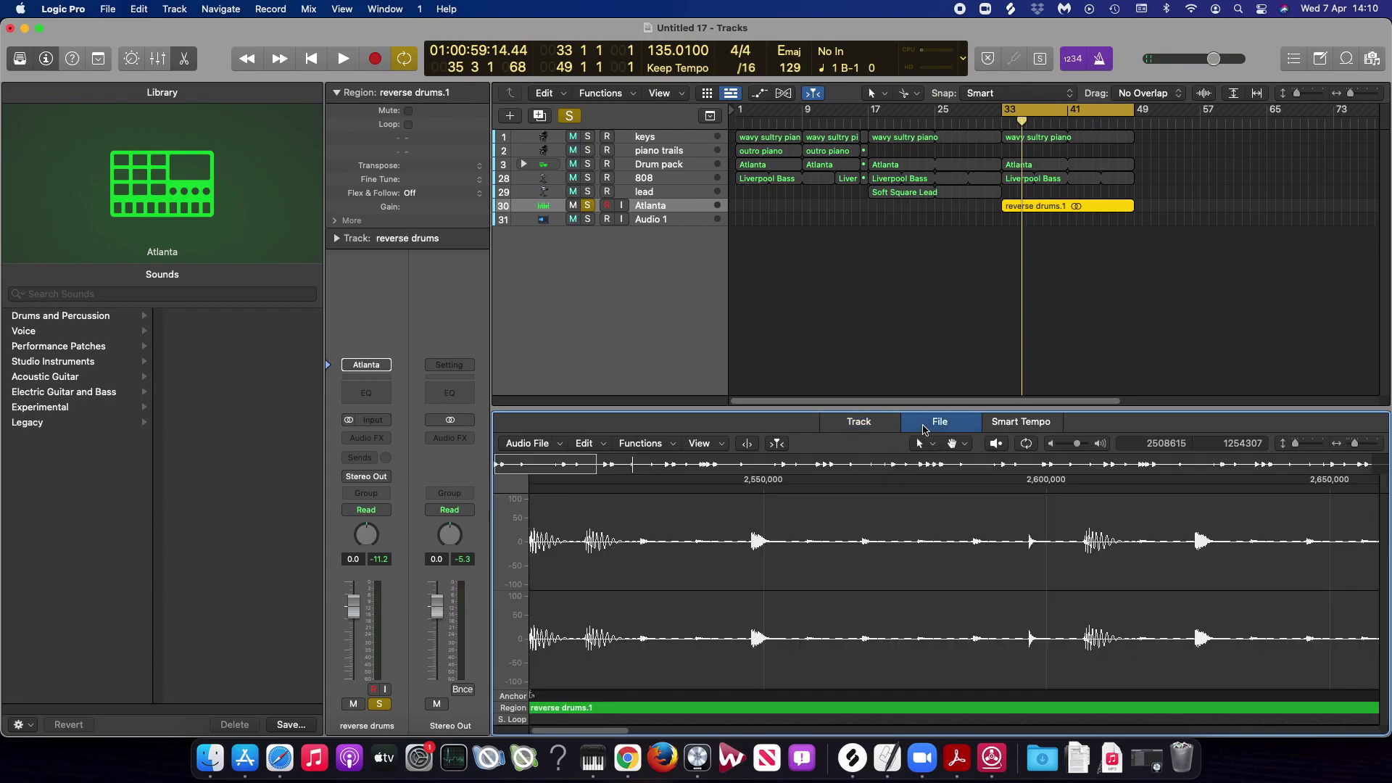
left_click(862, 428)
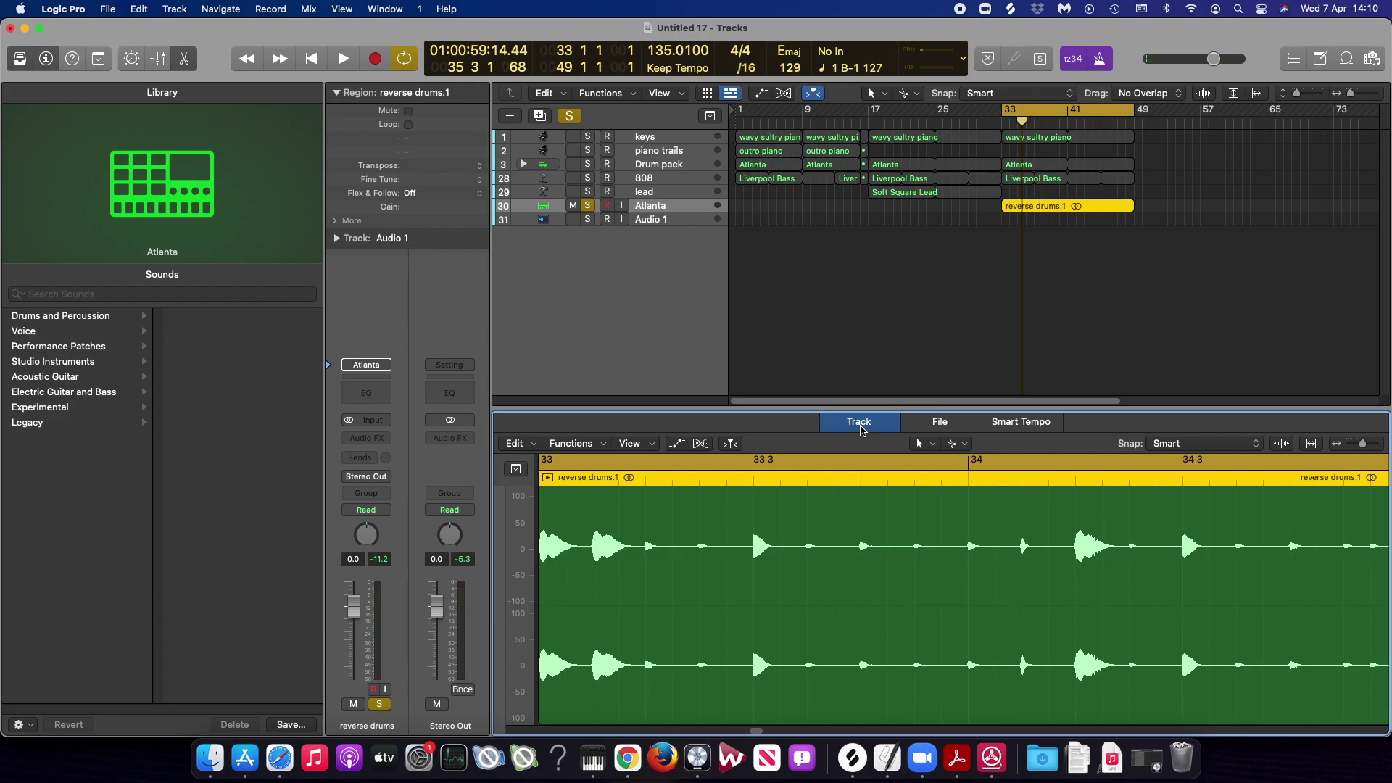
key("p")
key("p")
key("p")
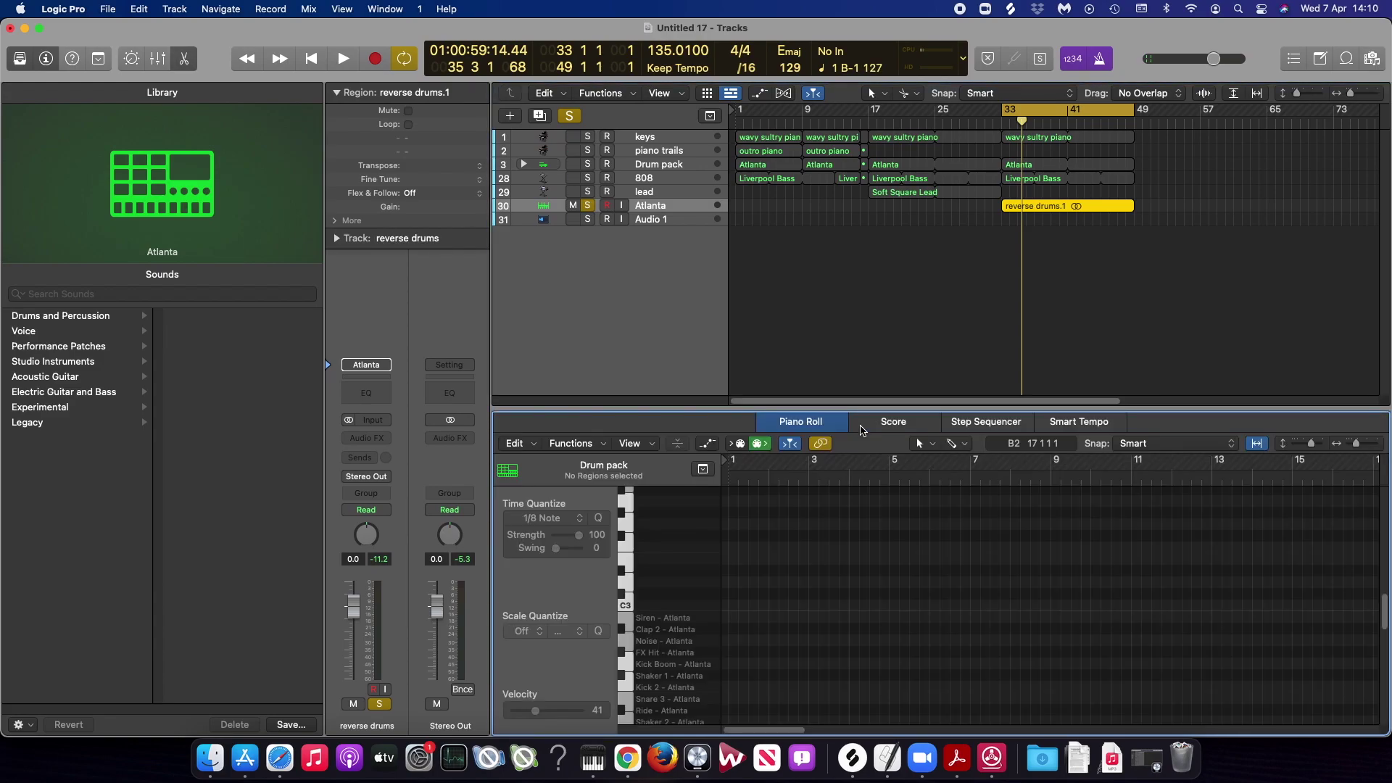
key("e")
key("e")
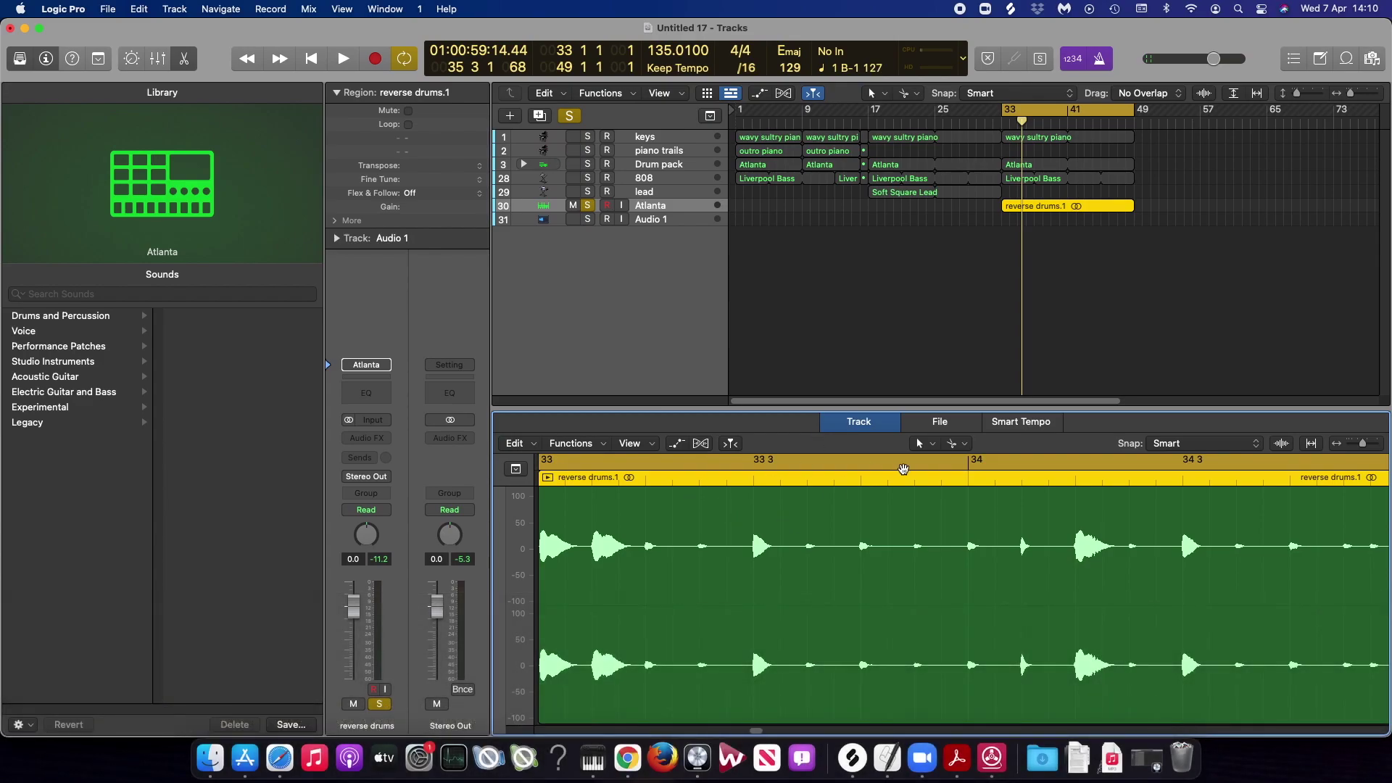
- Reverse the audio of the reverse drums region in the audio file editor and play back the result
left_click(939, 422)
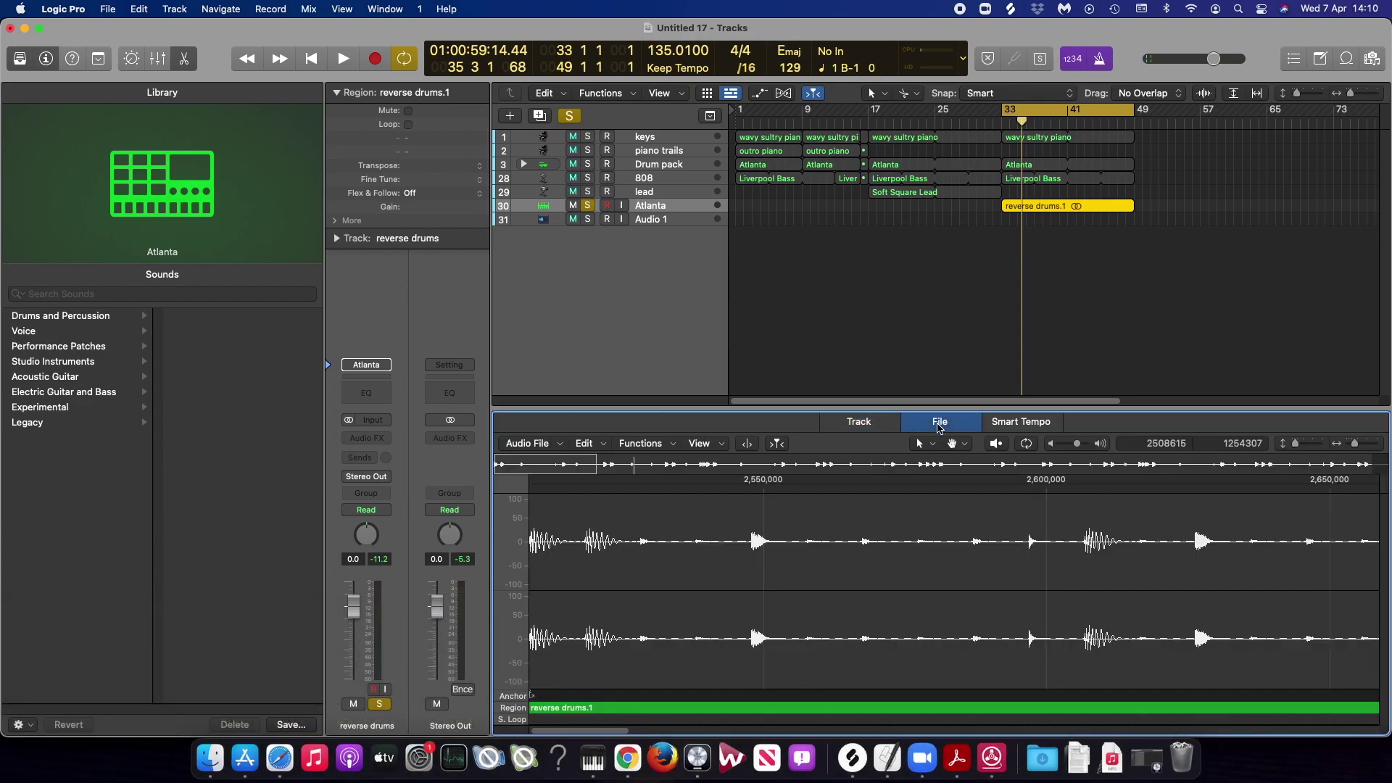
left_click(663, 447)
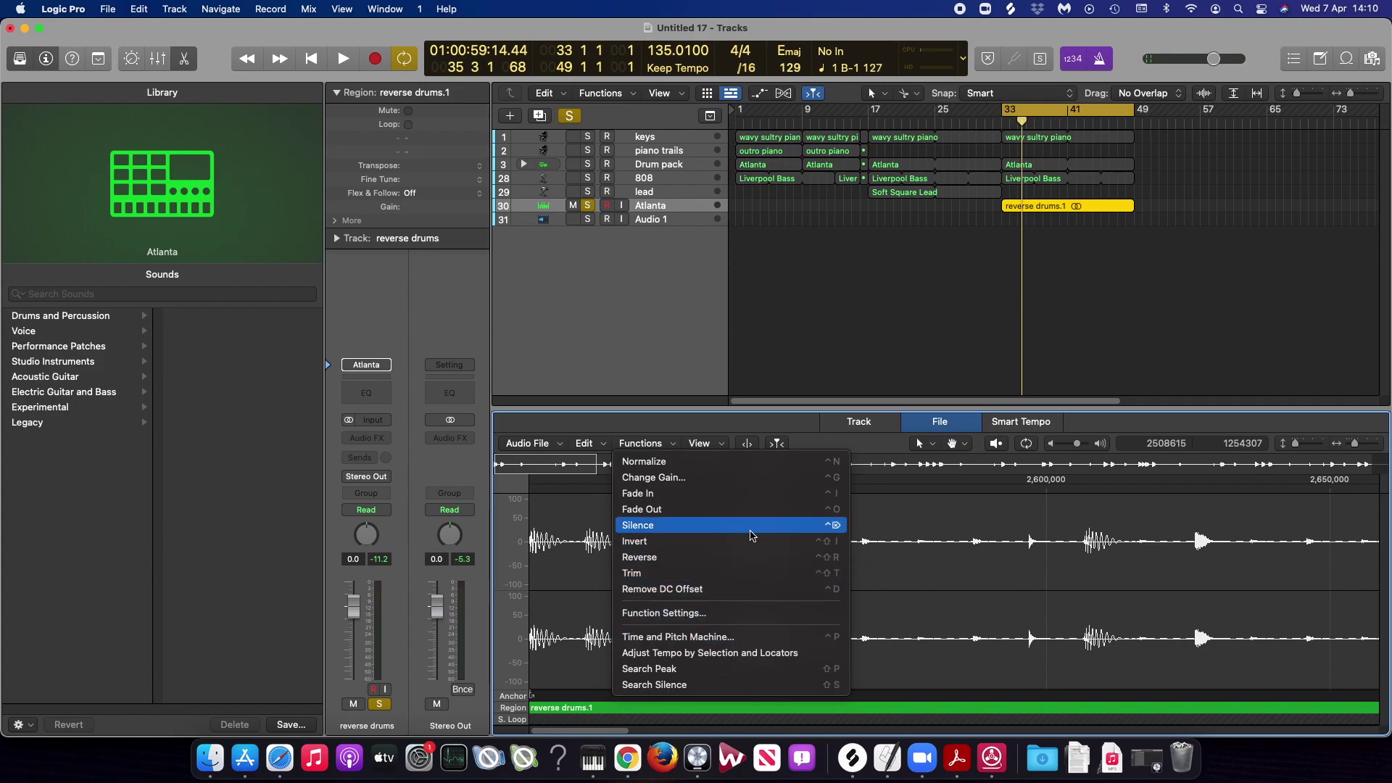
left_click(1214, 303)
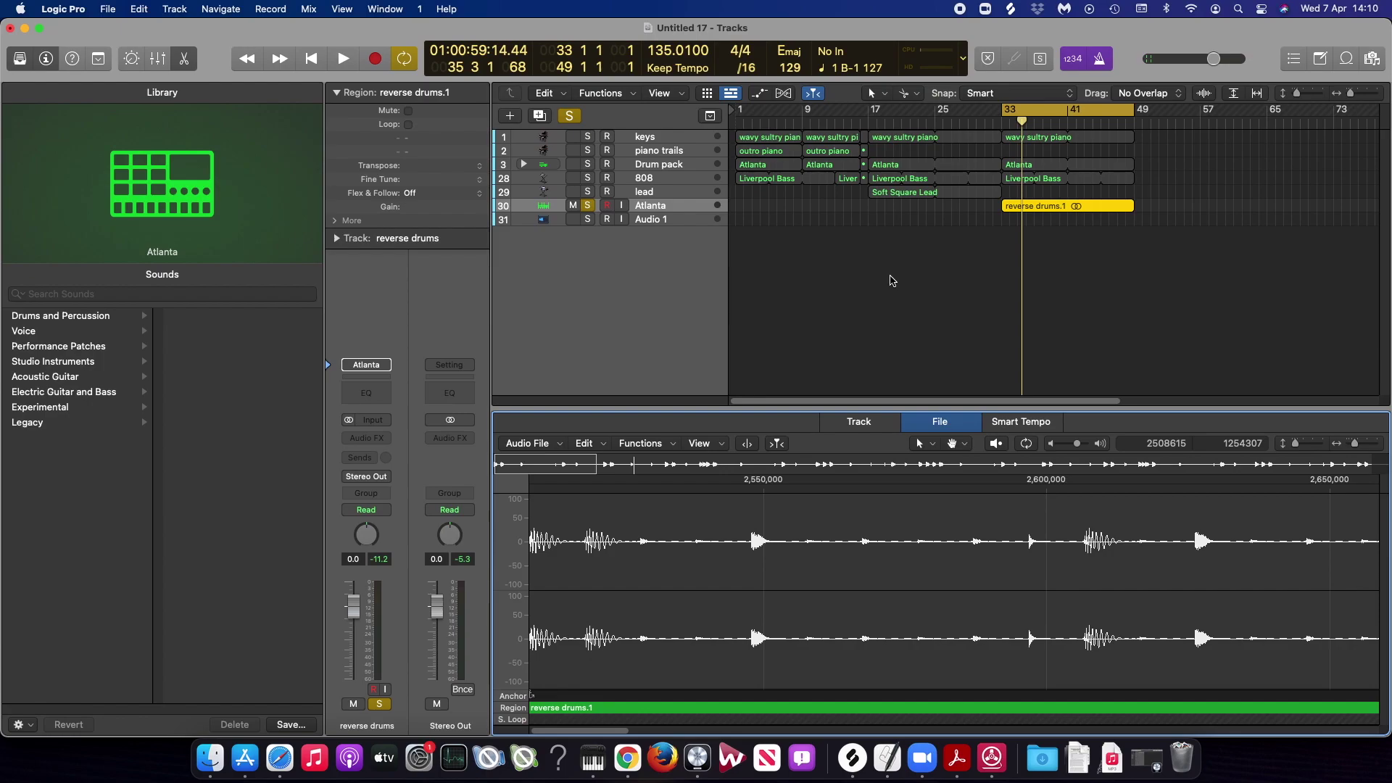
left_click(891, 280)
key("space")
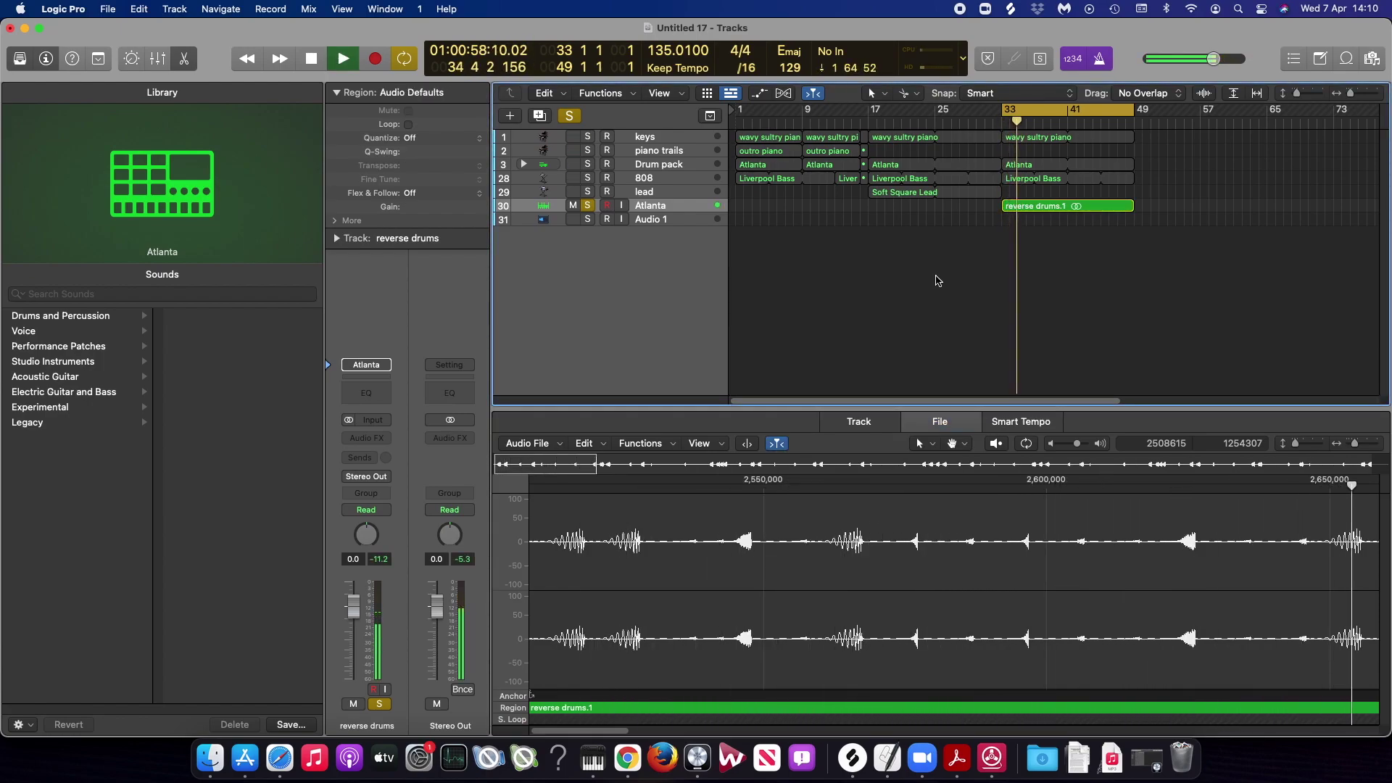
key("space")
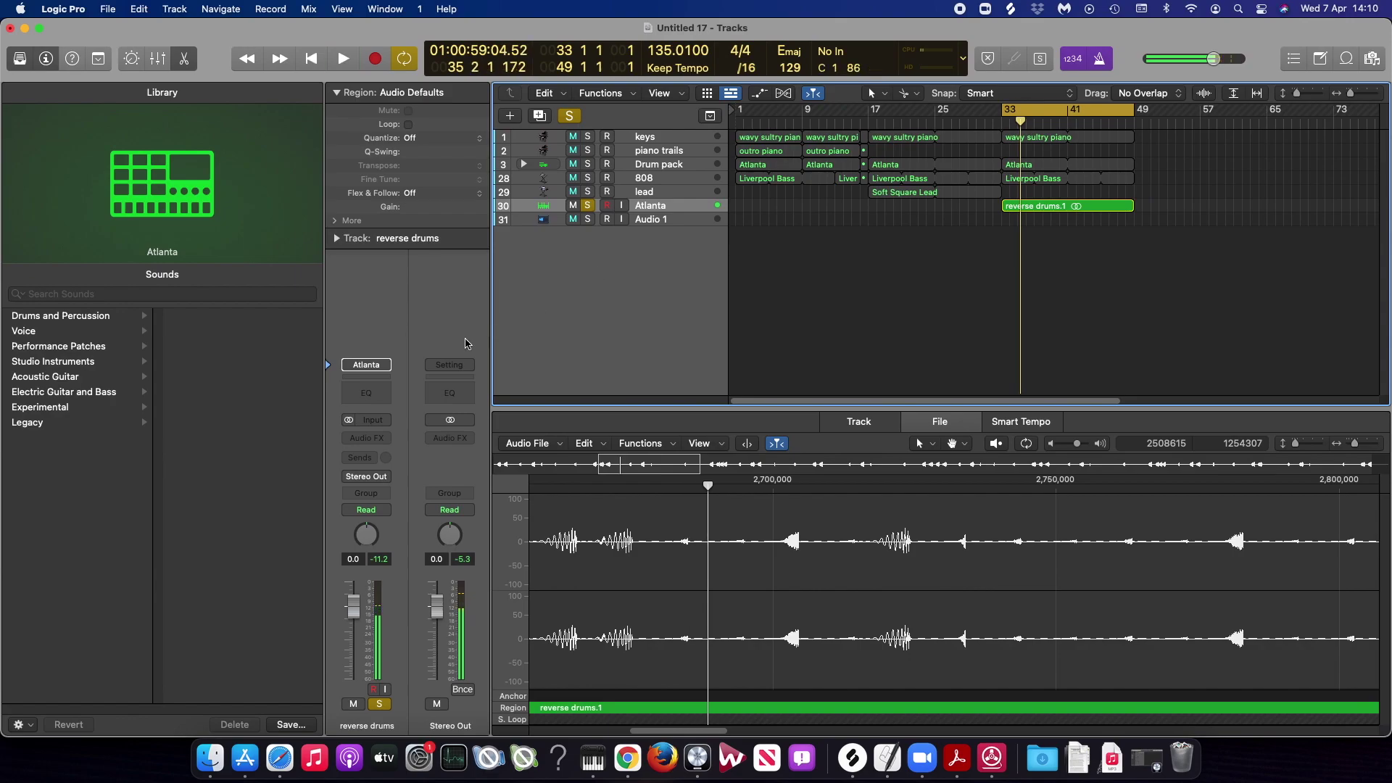
- Add a Channel EQ to the reverse drums track with a 112 Hz low cut, +1.3 dB at 250 Hz and a 3860 Hz high cut
left_click(380, 400)
left_click(486, 276)
left_click_drag(495, 420, 731, 406)
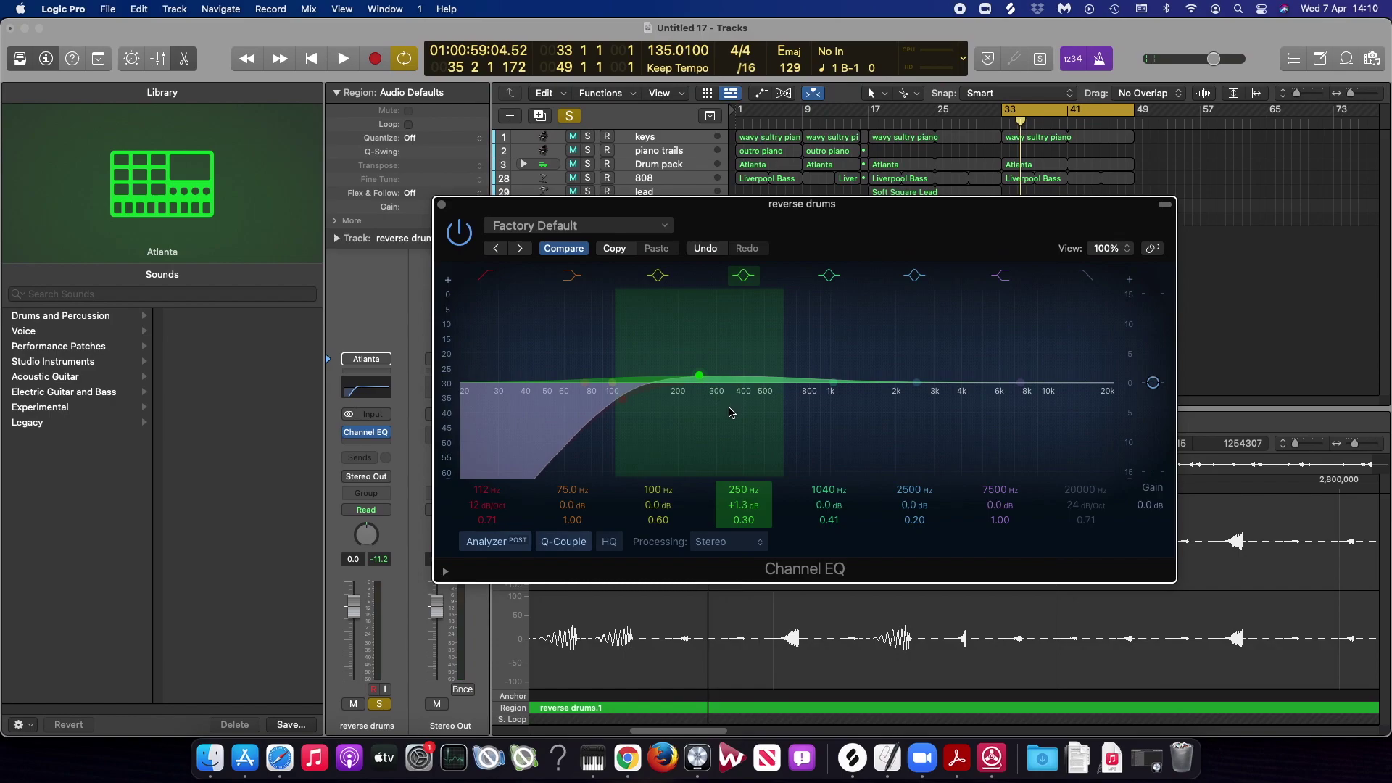
left_click(1098, 282)
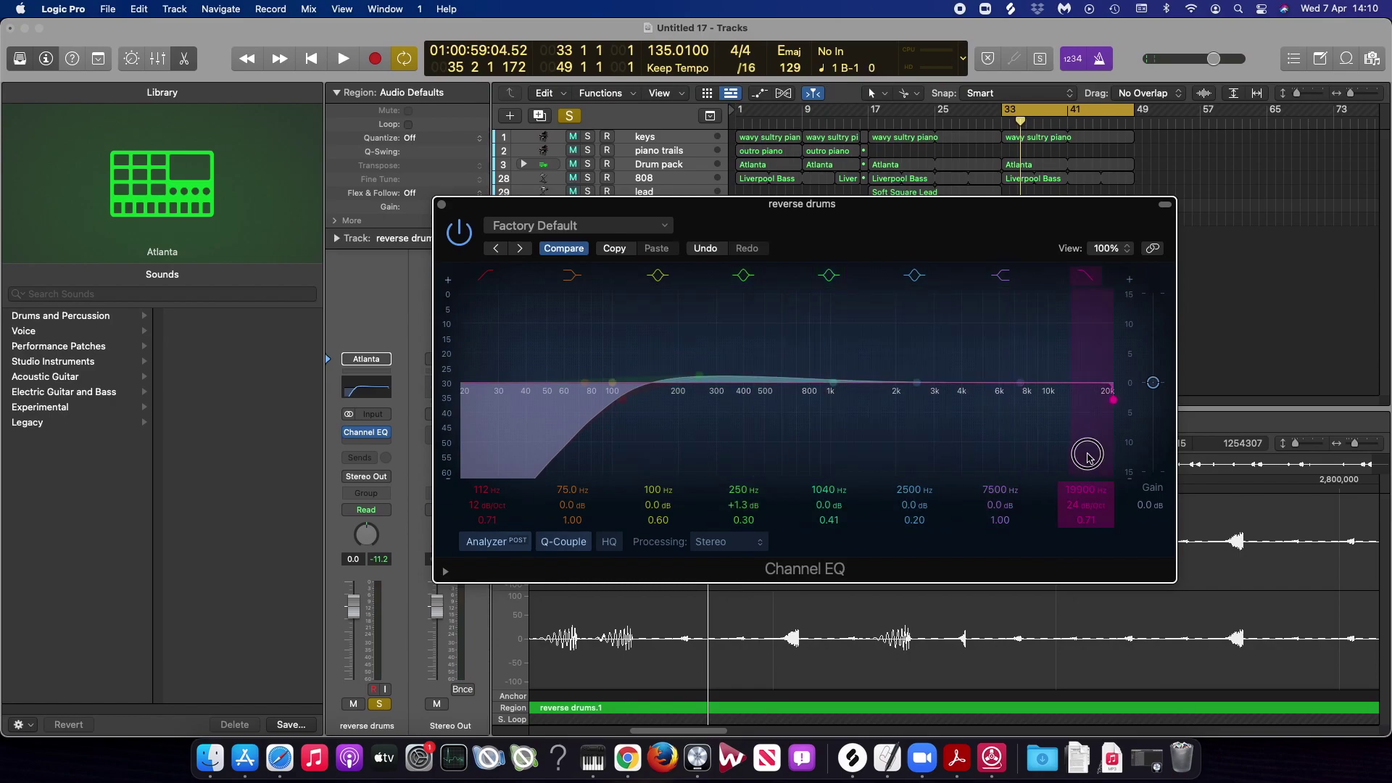
left_click_drag(1091, 458, 935, 425)
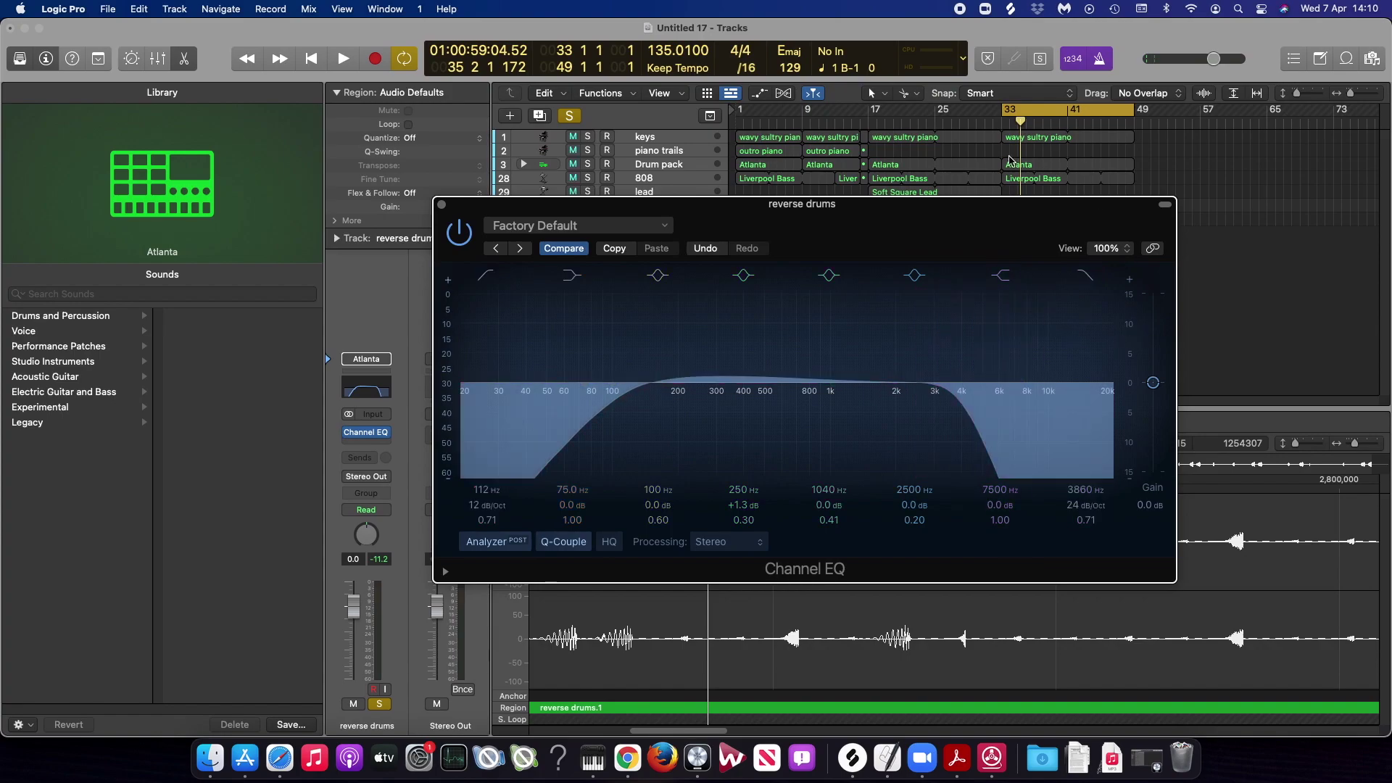
left_click_drag(889, 232, 572, 125)
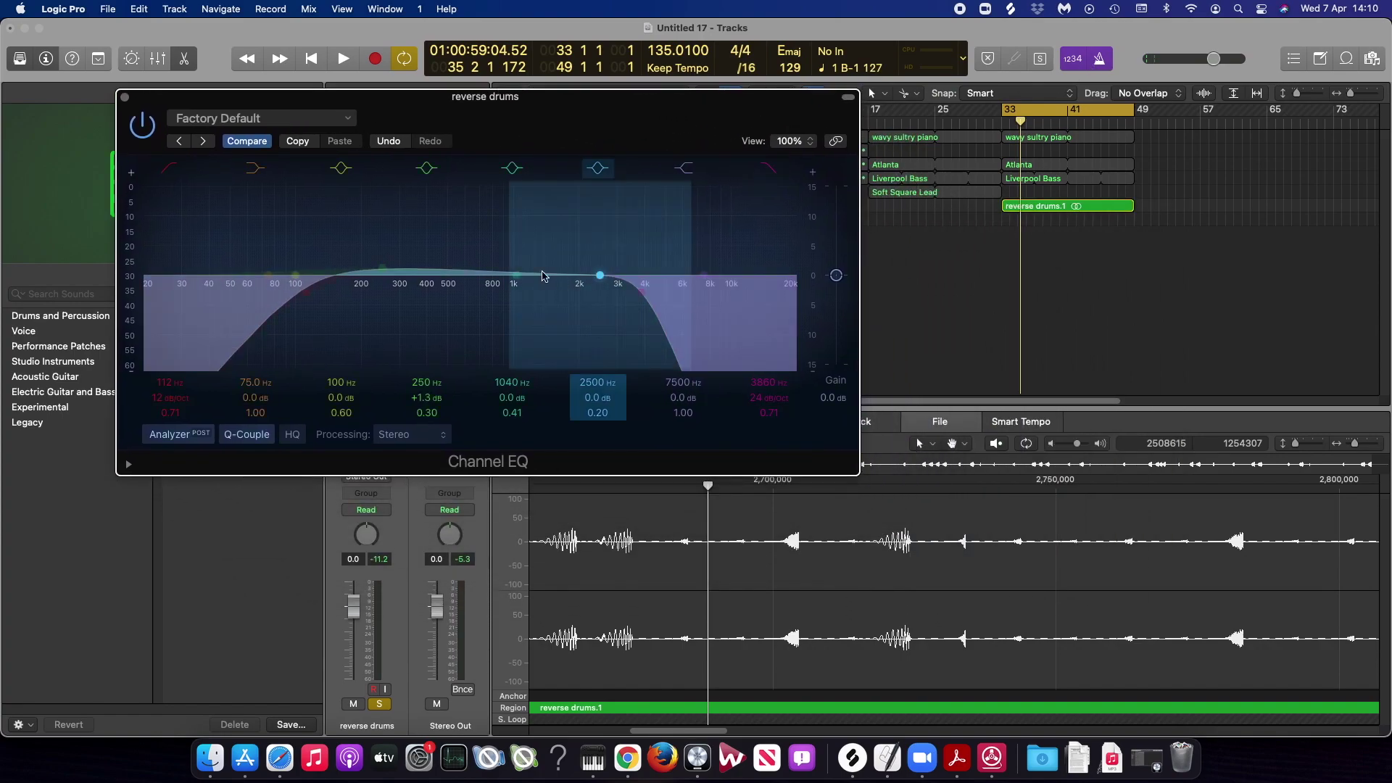
- Fine-tune the reverse drums' high cut during playback and close the Channel EQ
key("space")
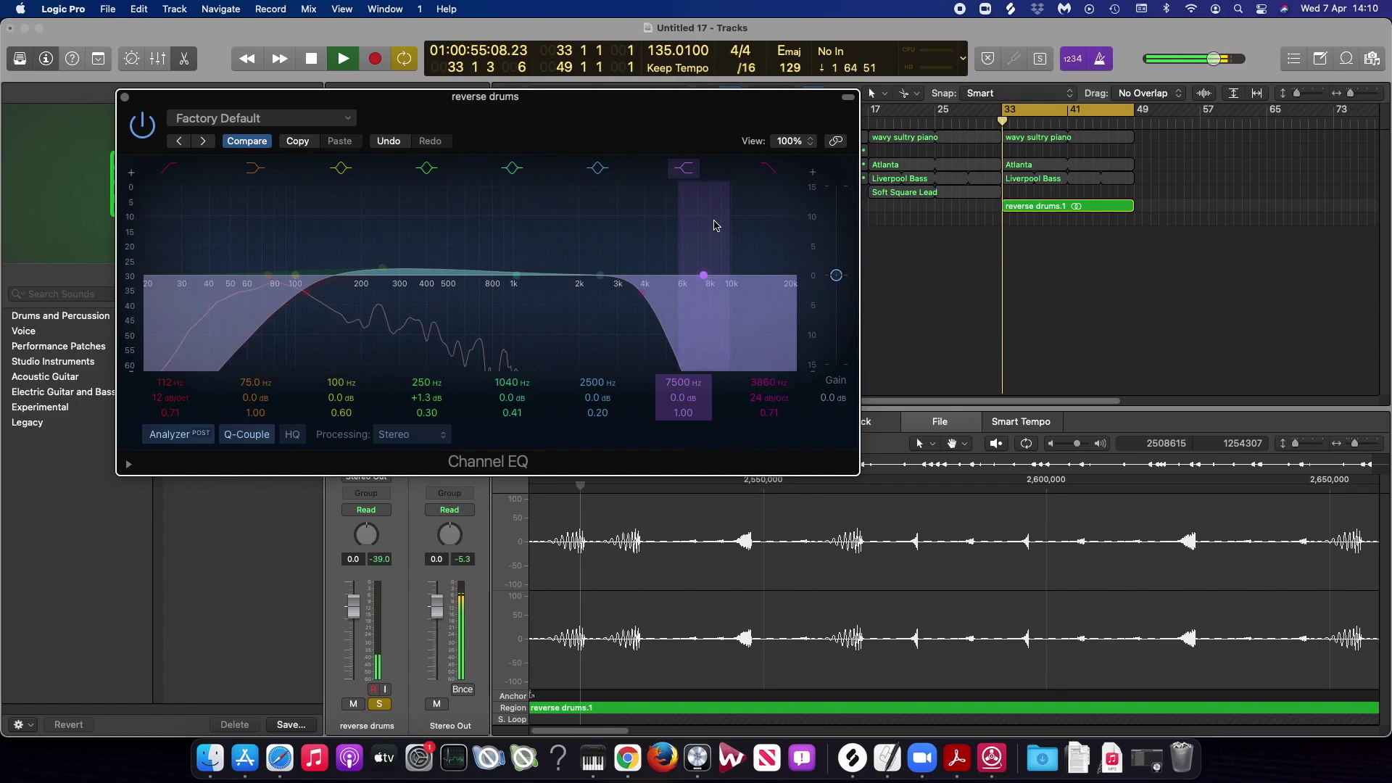
left_click_drag(639, 314, 614, 307)
left_click(124, 98)
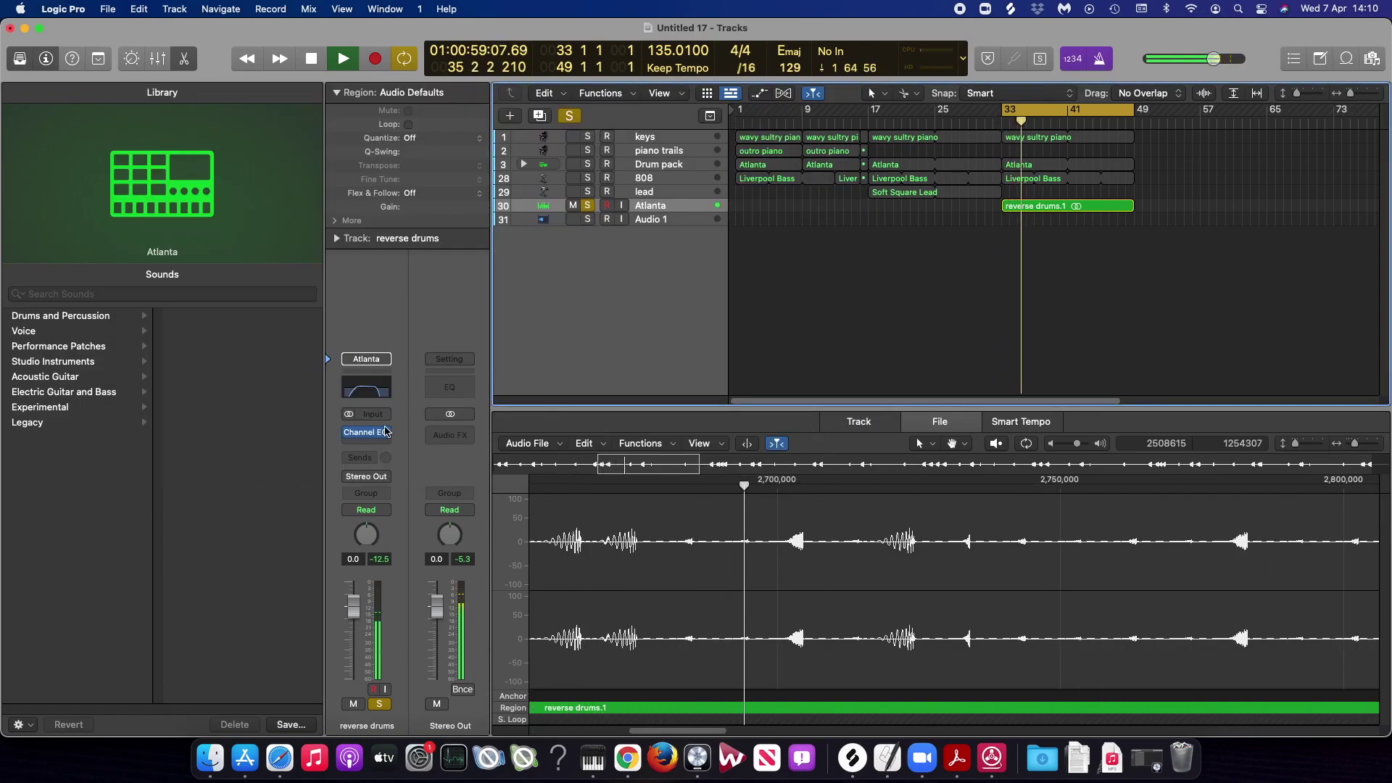
- Insert a Pitch Shifter after the Channel EQ on the reverse drums, with Mix at 100% and Semi Tones at -12
left_click(363, 444)
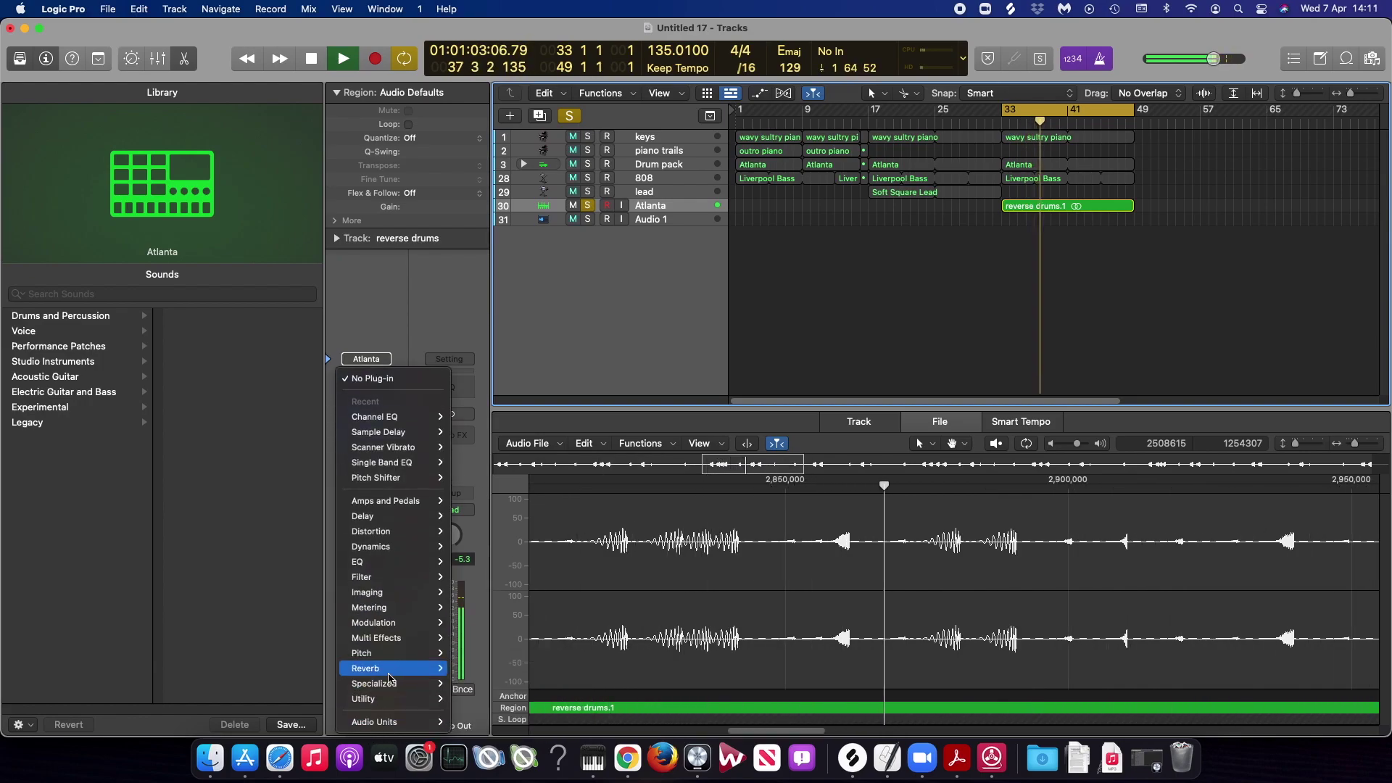
mouse_move(427, 653)
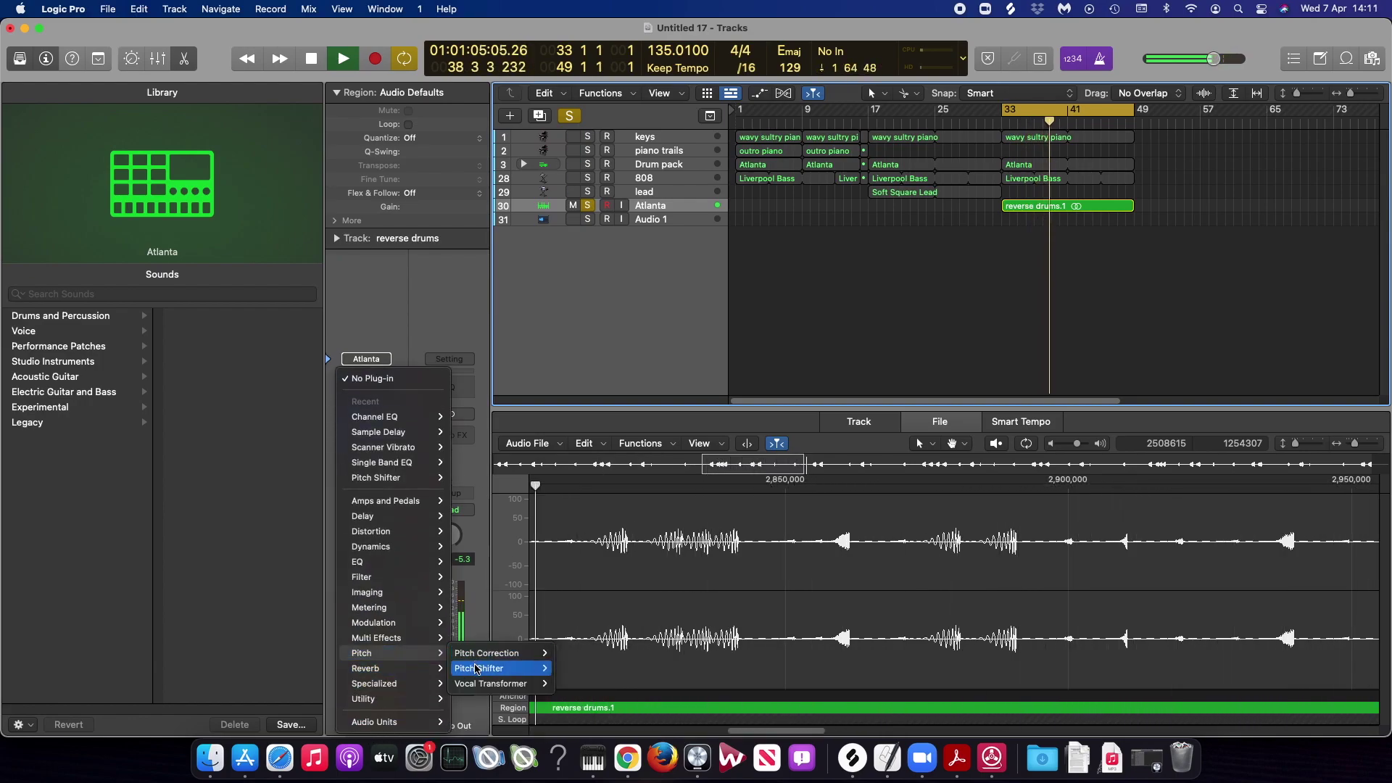
left_click(580, 668)
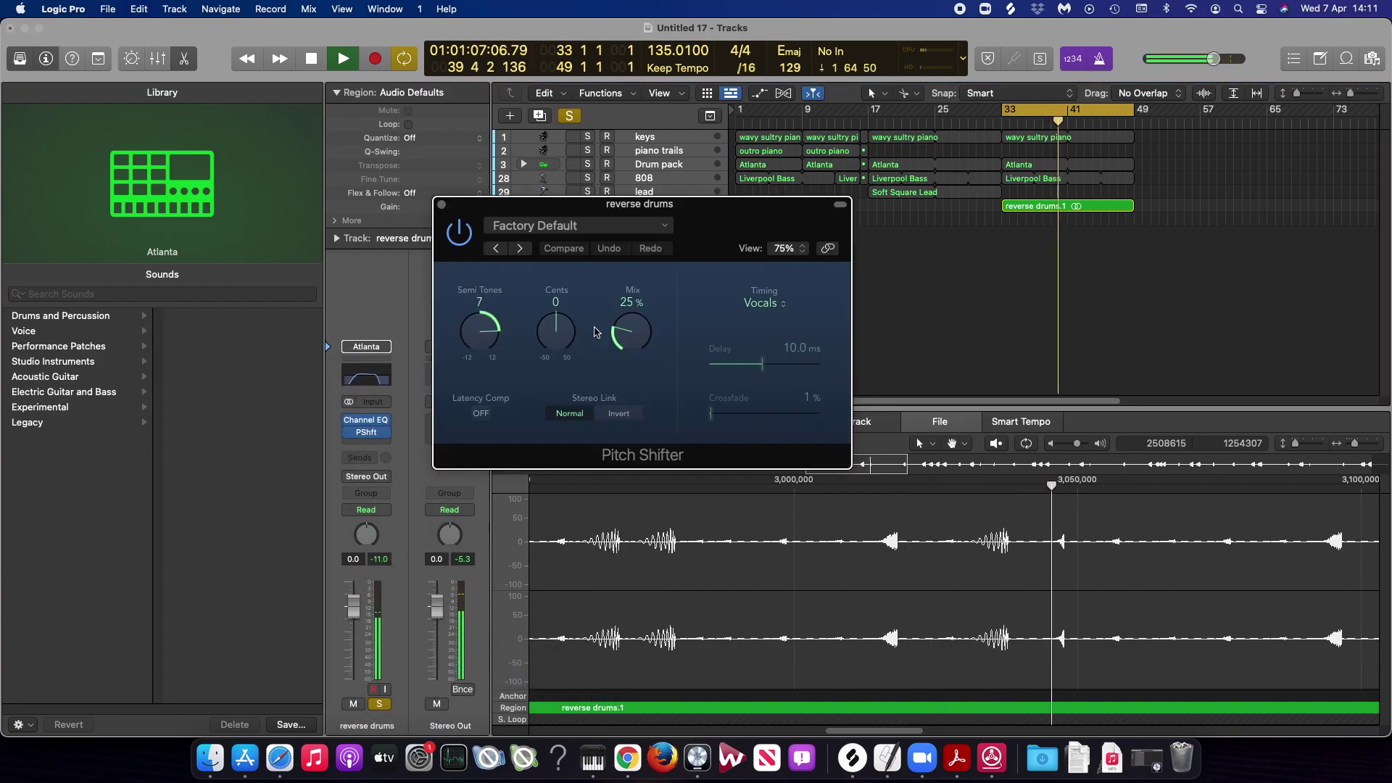
left_click_drag(621, 337, 662, 208)
left_click_drag(634, 332, 644, 265)
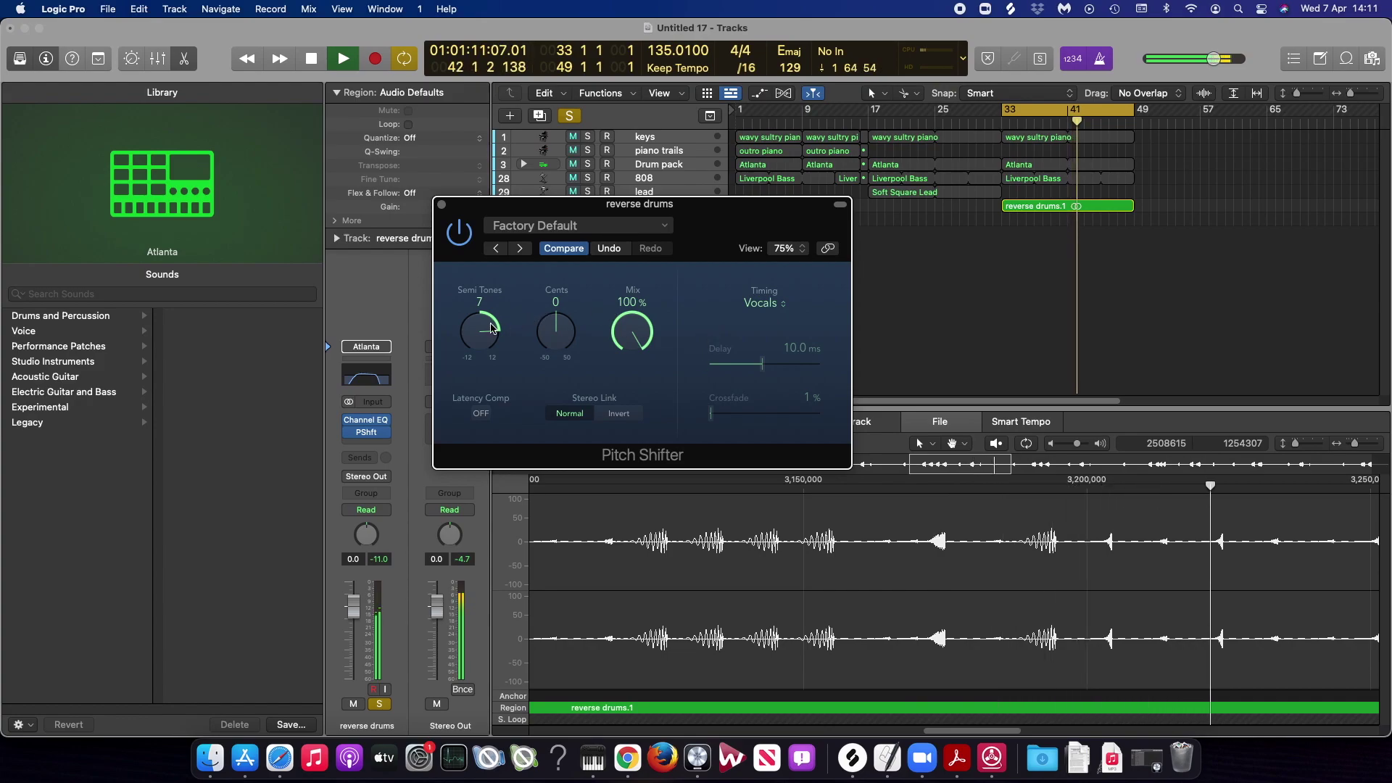
left_click_drag(480, 330, 511, 500)
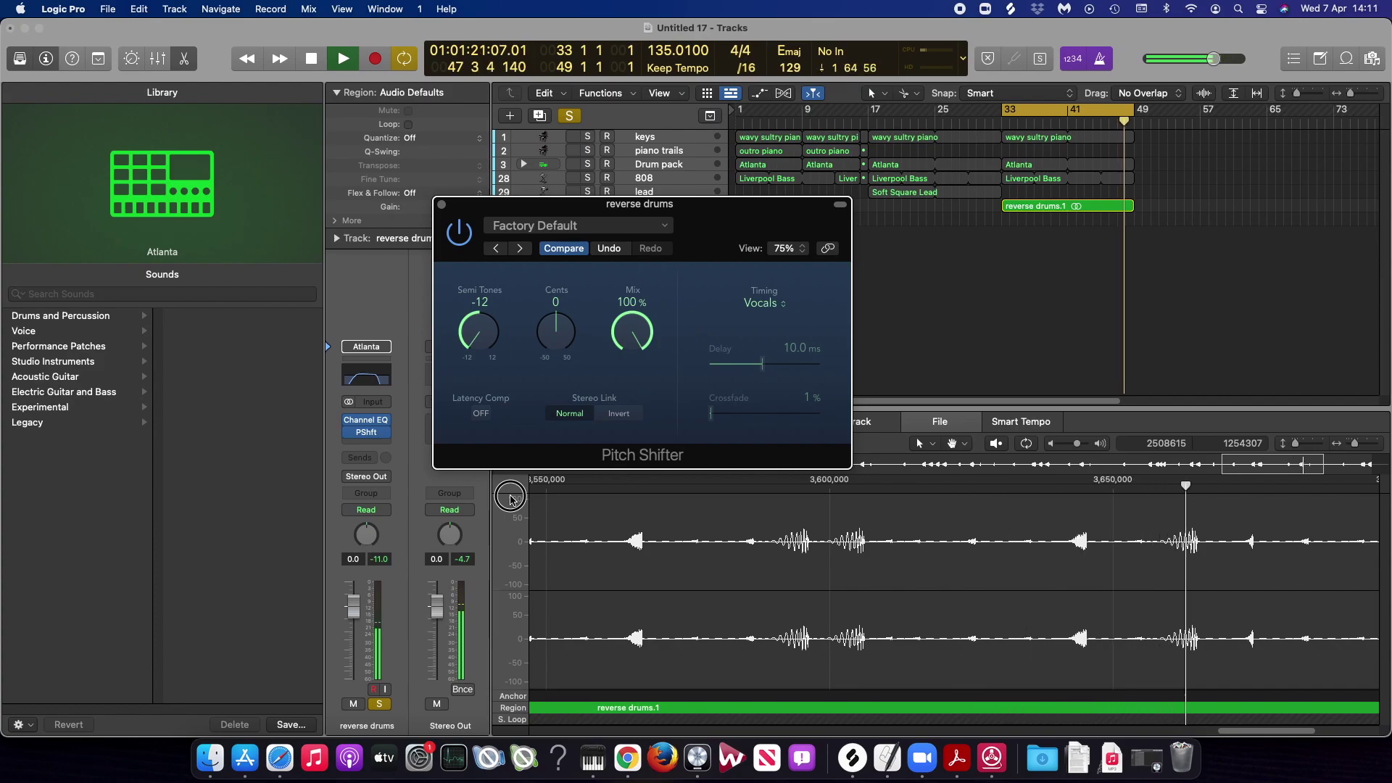
- Add sends to Bus 8 (Short Ambience) and Bus 3 (Botta Church) on the reverse drums channel and close the Pitch Shifter
left_click(366, 442)
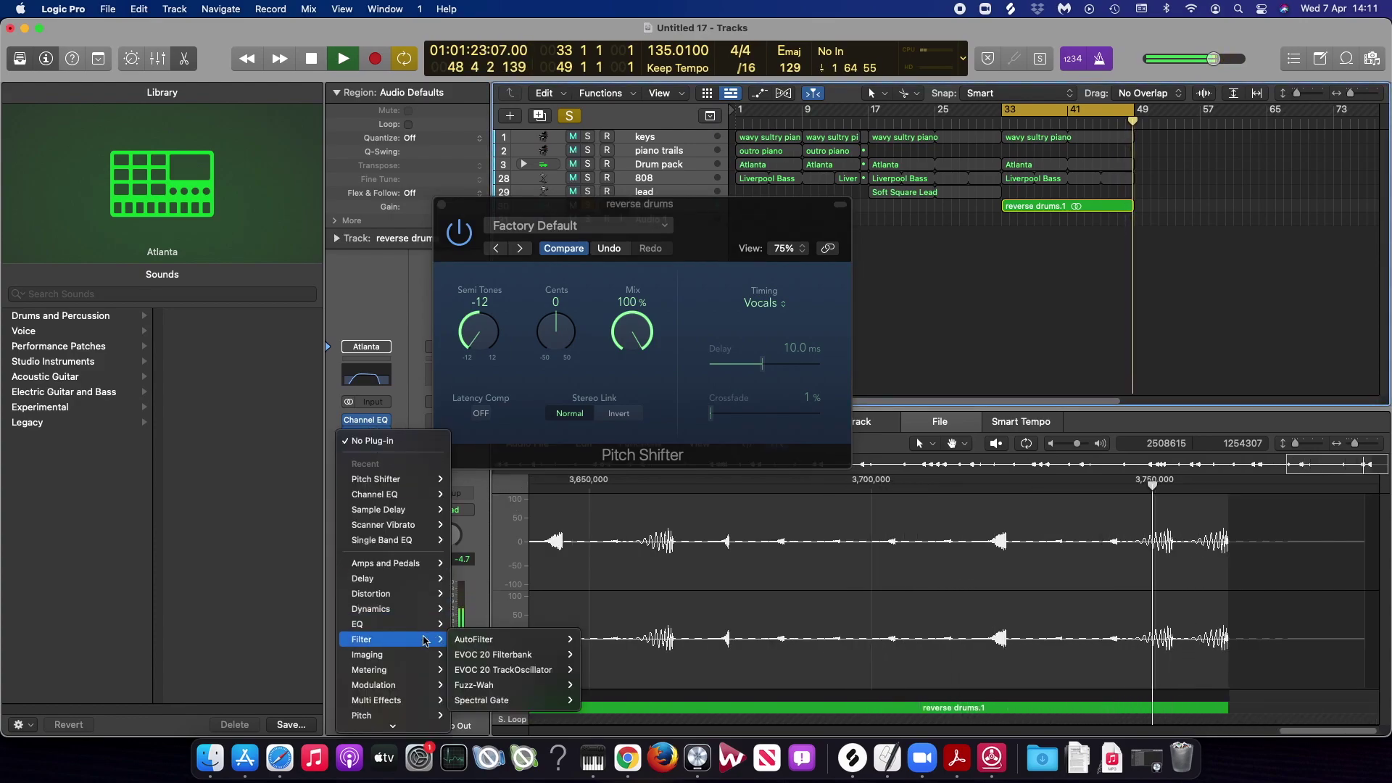
left_click(291, 650)
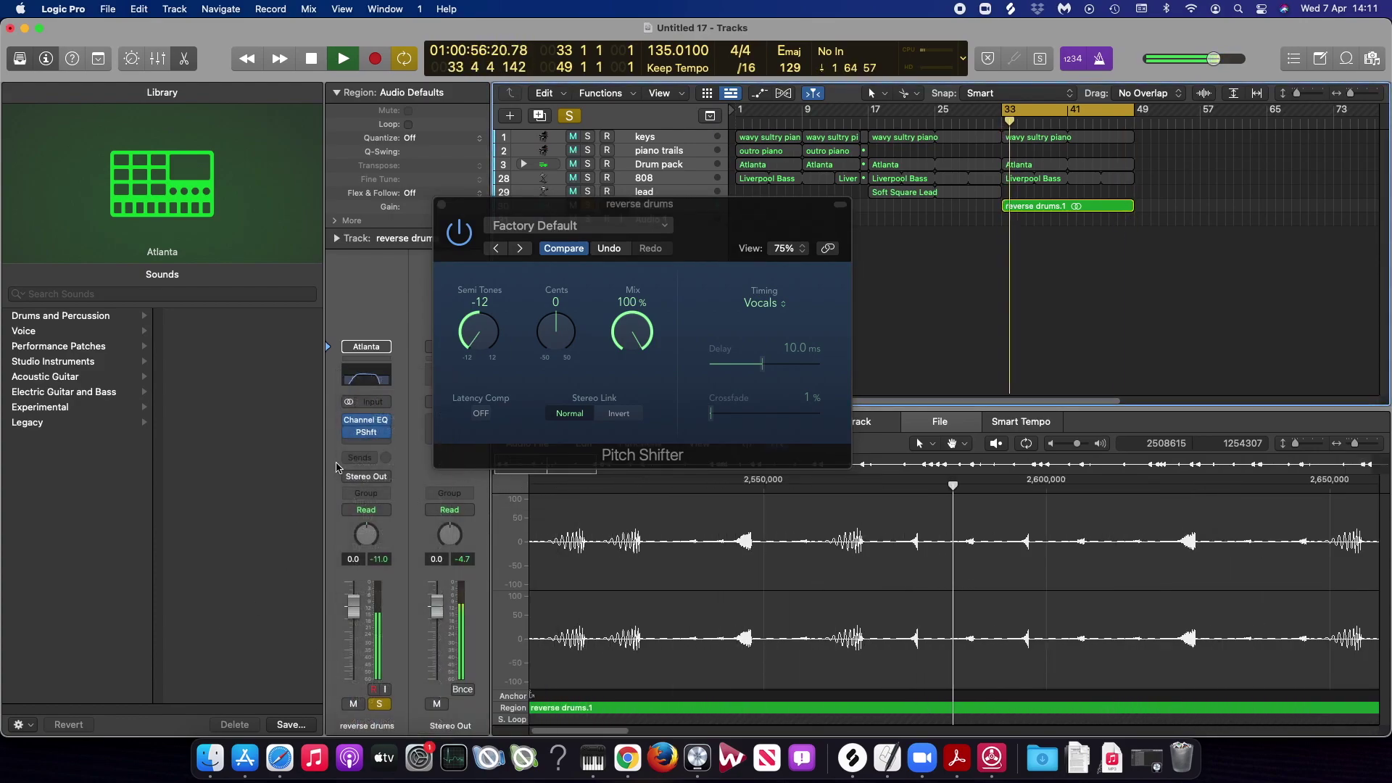
left_click(366, 458)
mouse_move(384, 482)
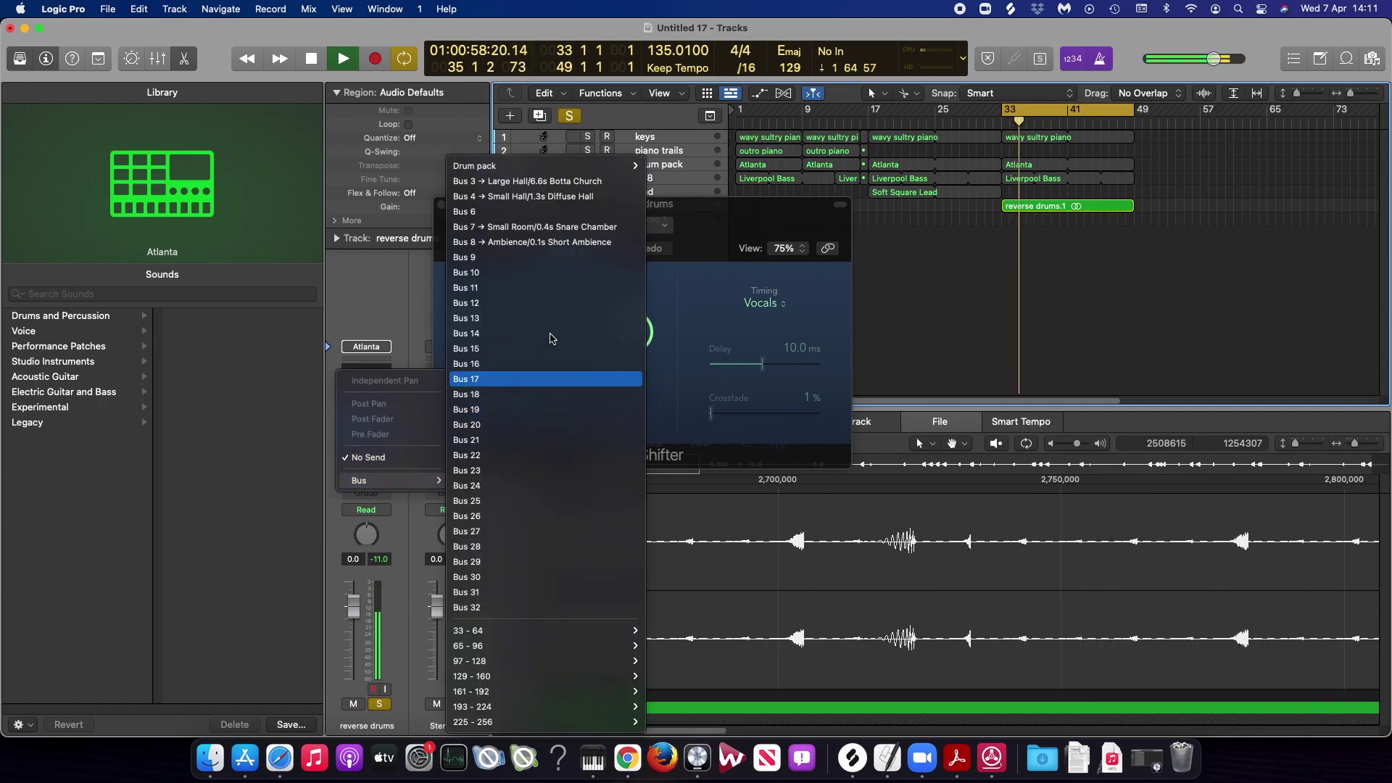
left_click(531, 242)
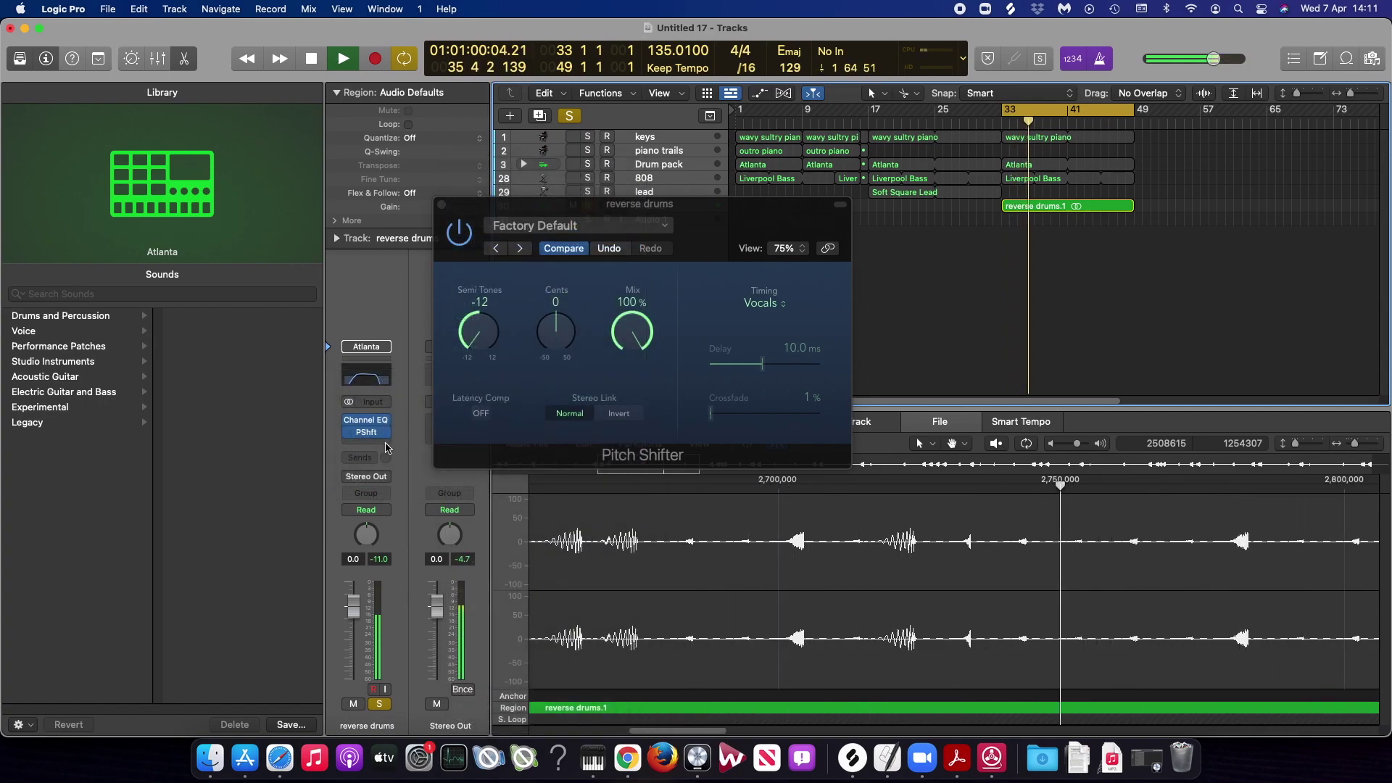
left_click(367, 460)
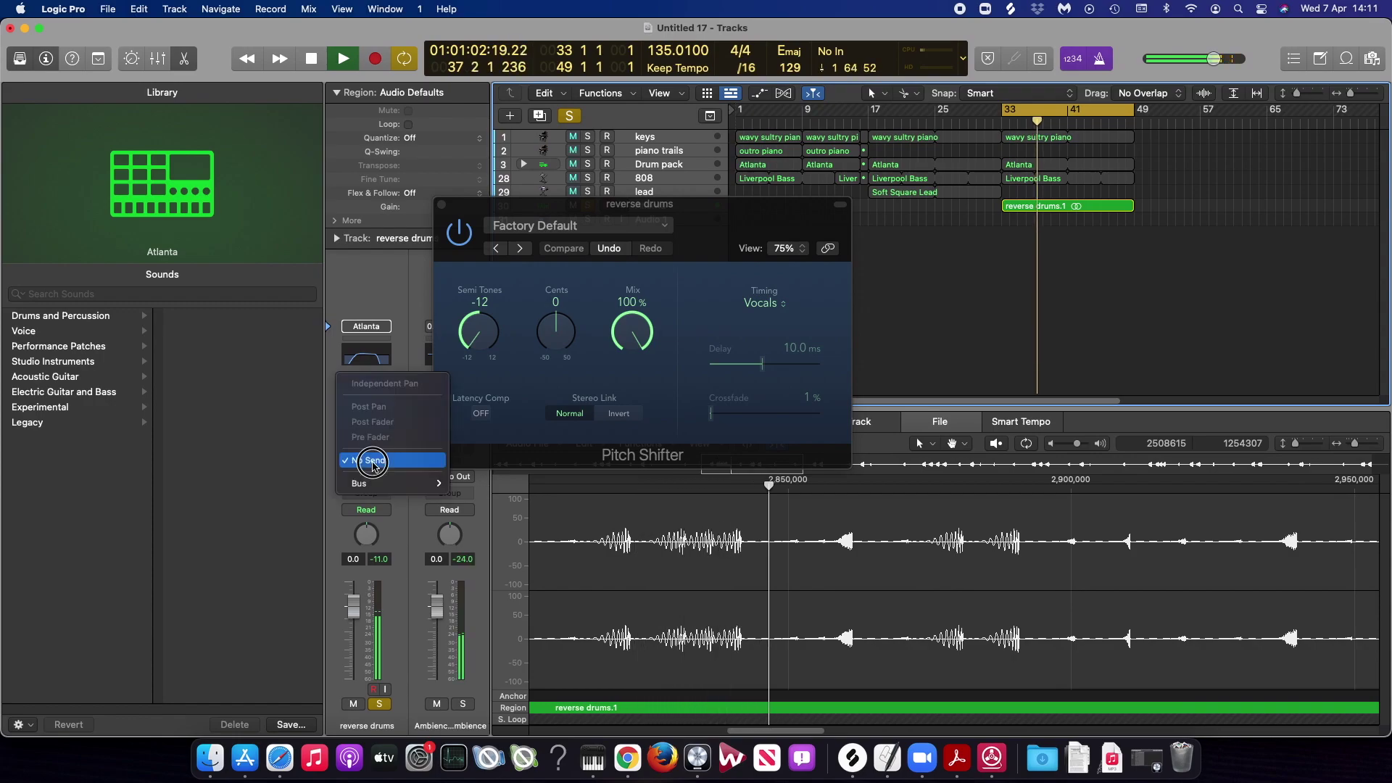
mouse_move(391, 483)
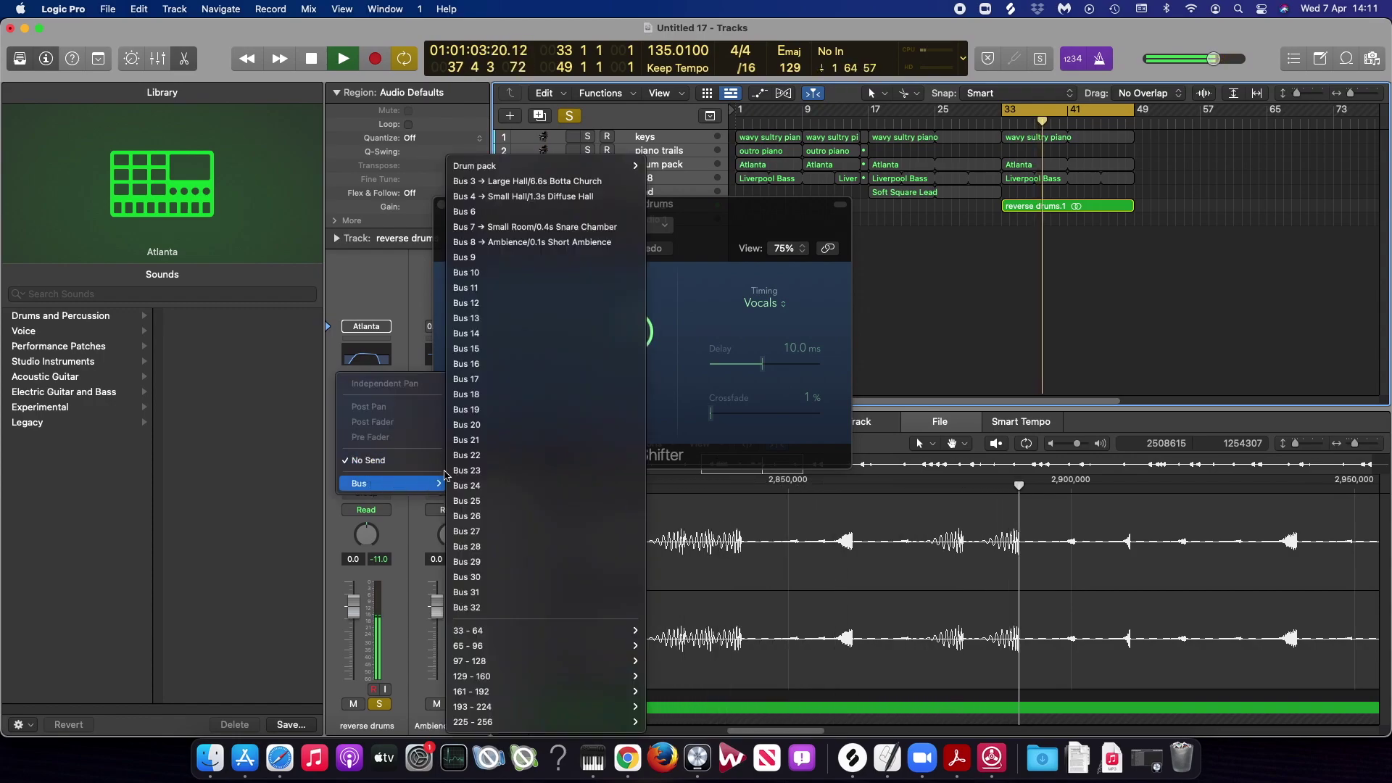
left_click(528, 181)
mouse_move(392, 442)
left_mouse_down()
mouse_move(387, 480)
mouse_move(392, 408)
mouse_move(389, 469)
left_mouse_up()
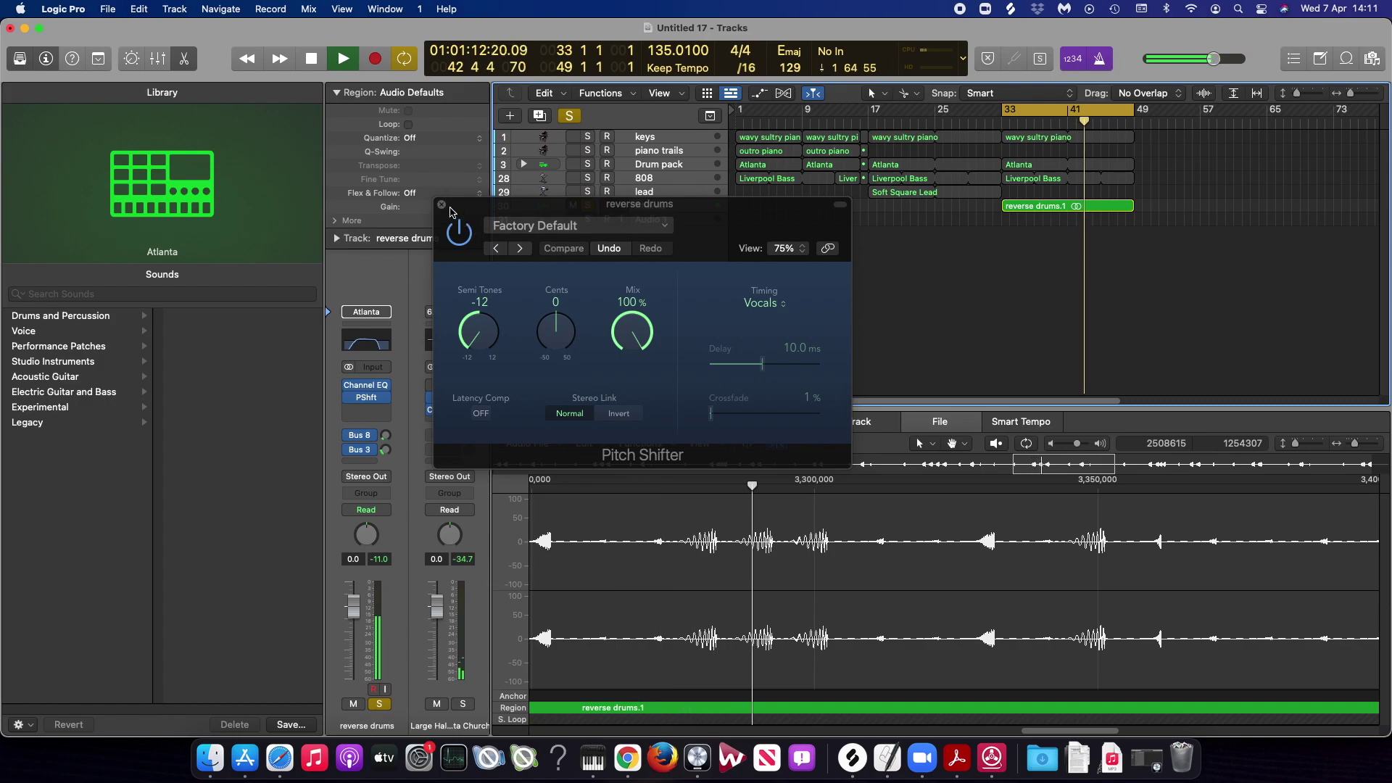
left_click(441, 205)
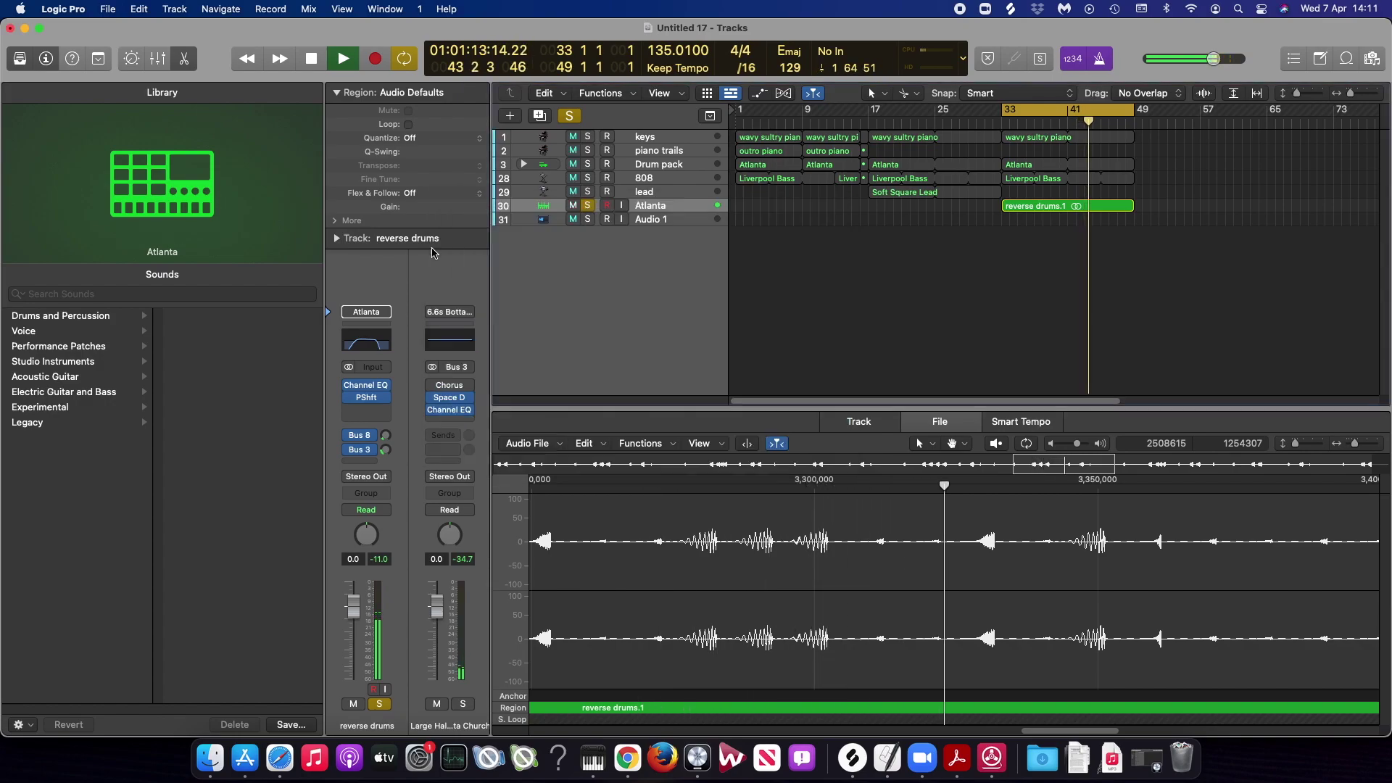
- Stop playback, insert a Sample Delay after the Pitch Shifter on the reverse drums channel and close its window
key("space")
left_click(386, 414)
mouse_move(391, 547)
mouse_move(481, 577)
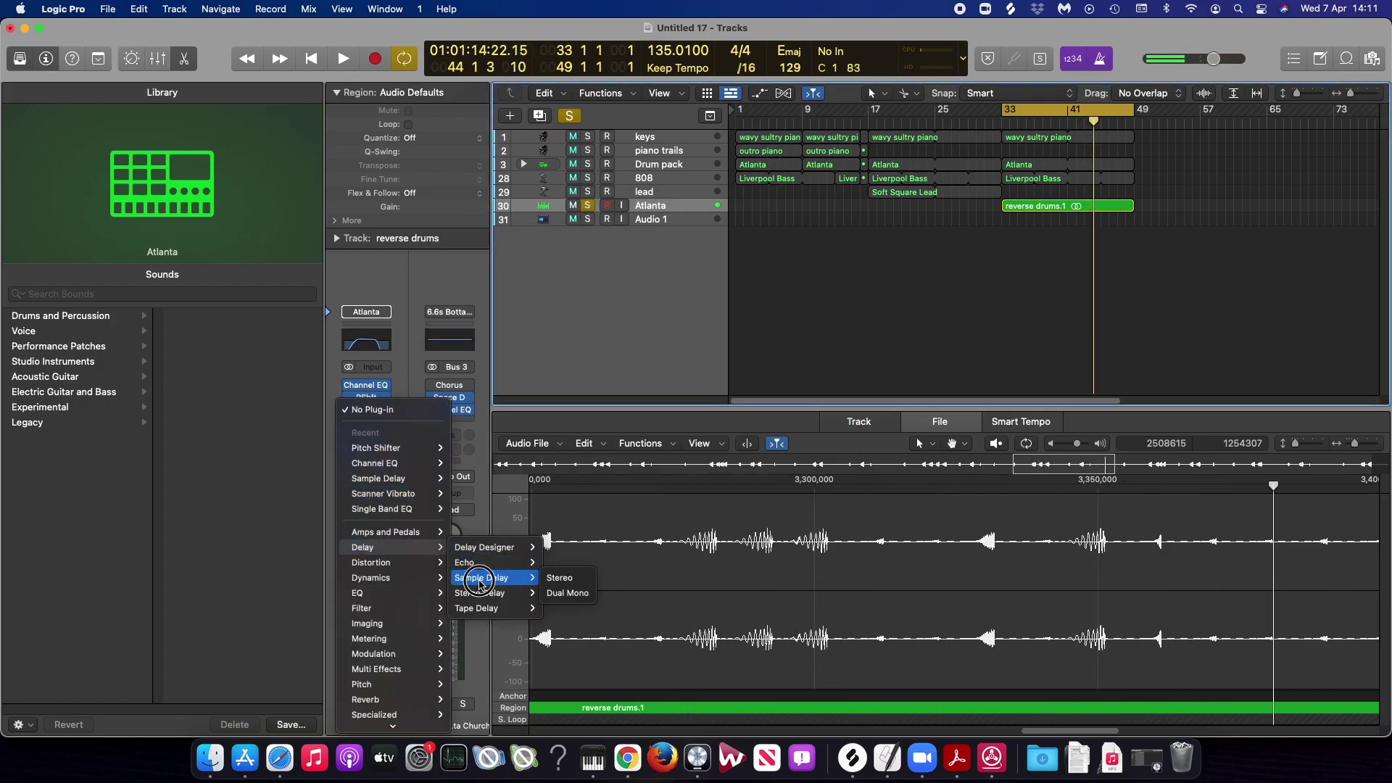
left_click(572, 593)
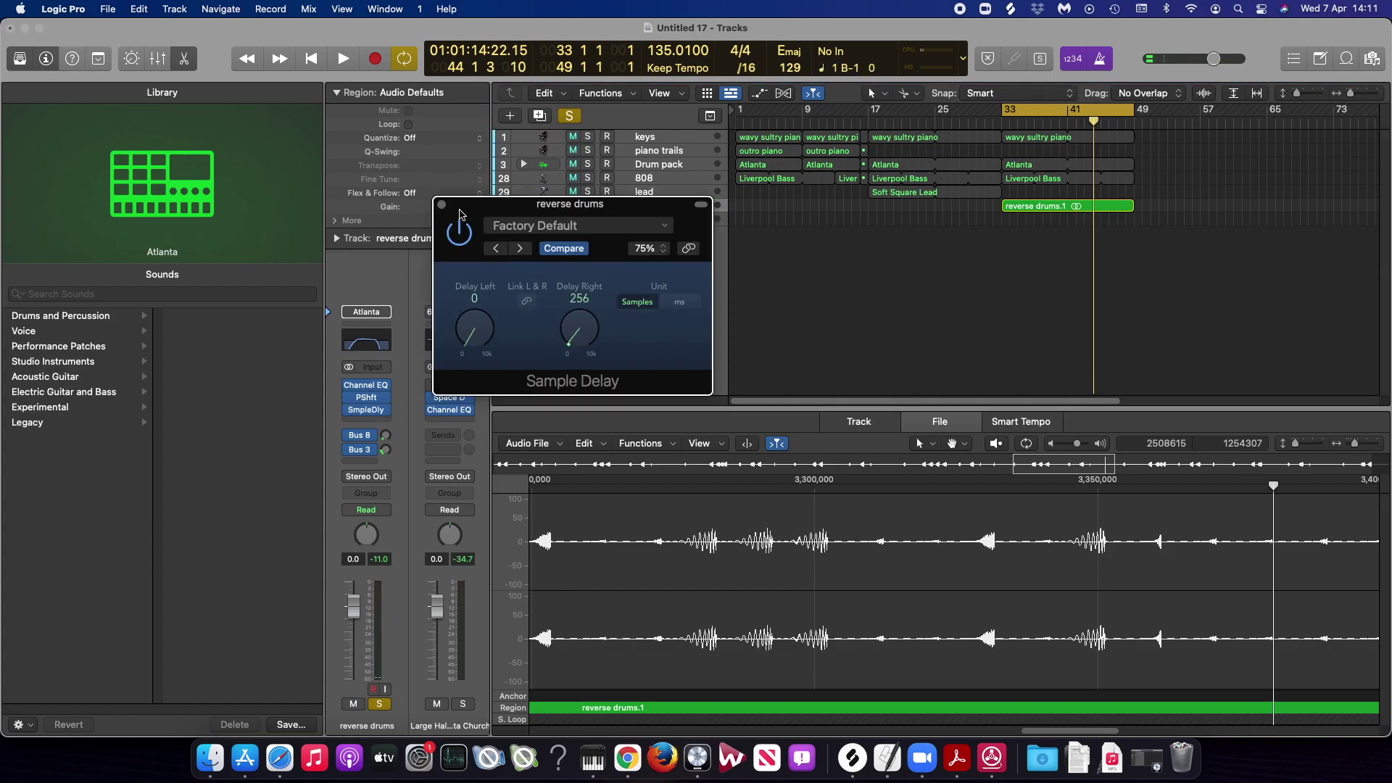
left_click(443, 204)
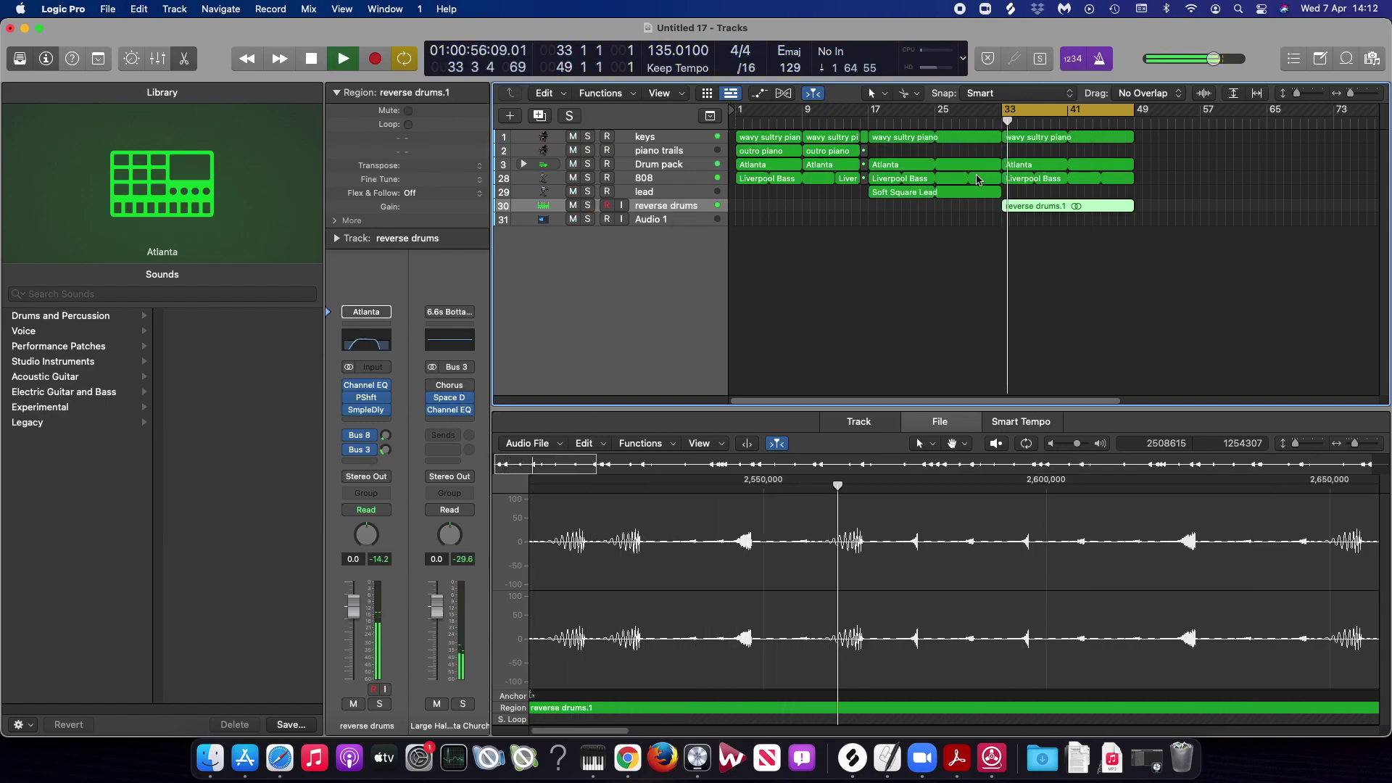
- Delete the Atlanta drum region and the Liverpool Bass region starting at bar 33, and play the section
key("space")
left_click(1036, 158)
key("Delete")
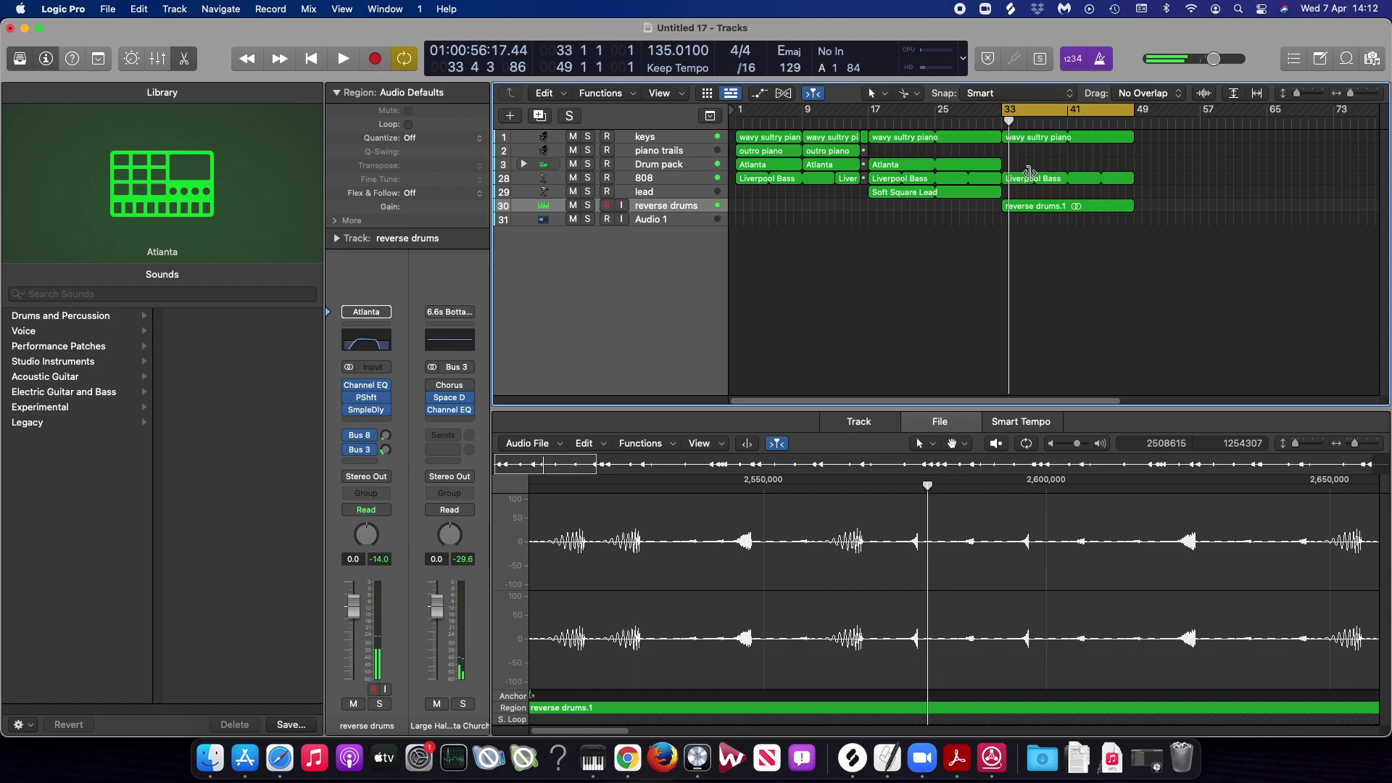
left_click(1041, 177)
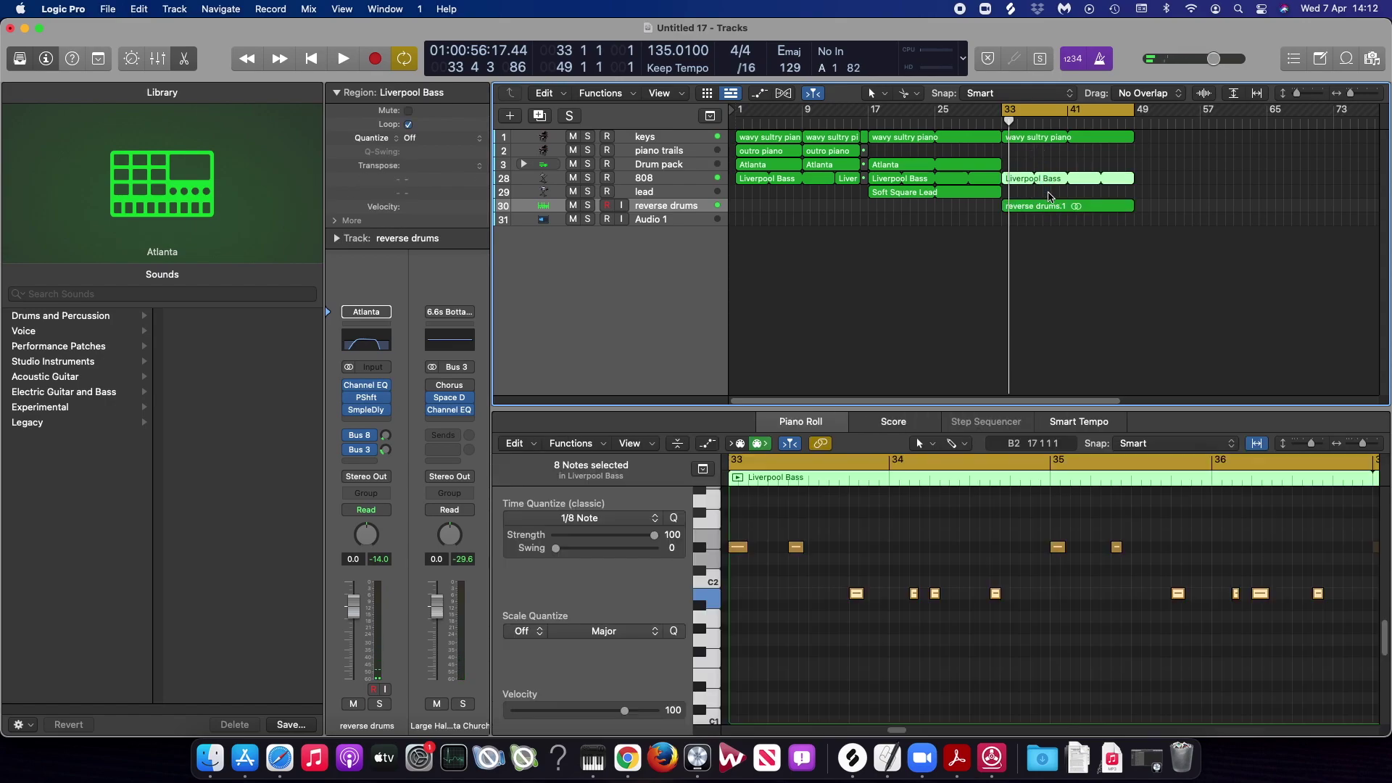
key("Delete")
key("space")
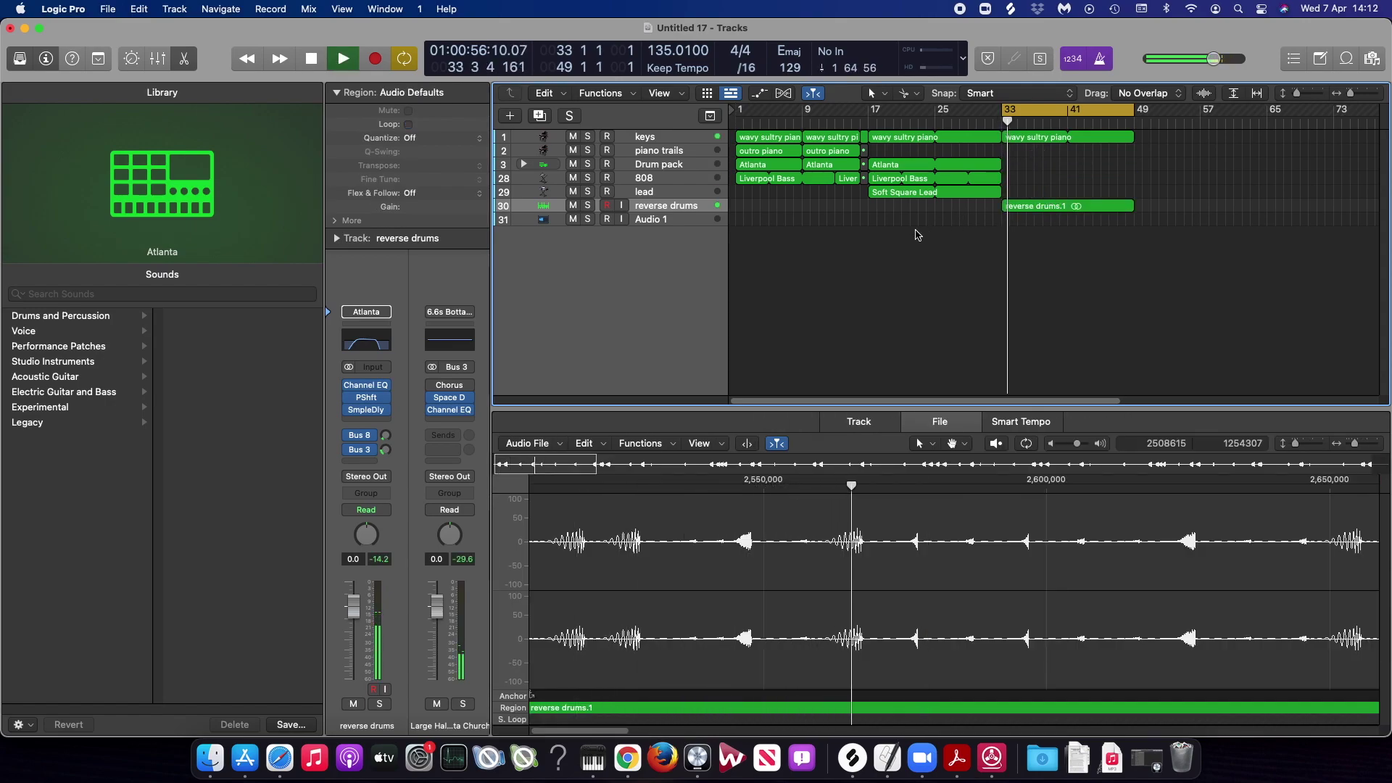
- Try the reverse drums' Pitch Shifter at -8 semitones during playback, and bypass the effect
left_click(367, 398)
left_click_drag(479, 335, 489, 290)
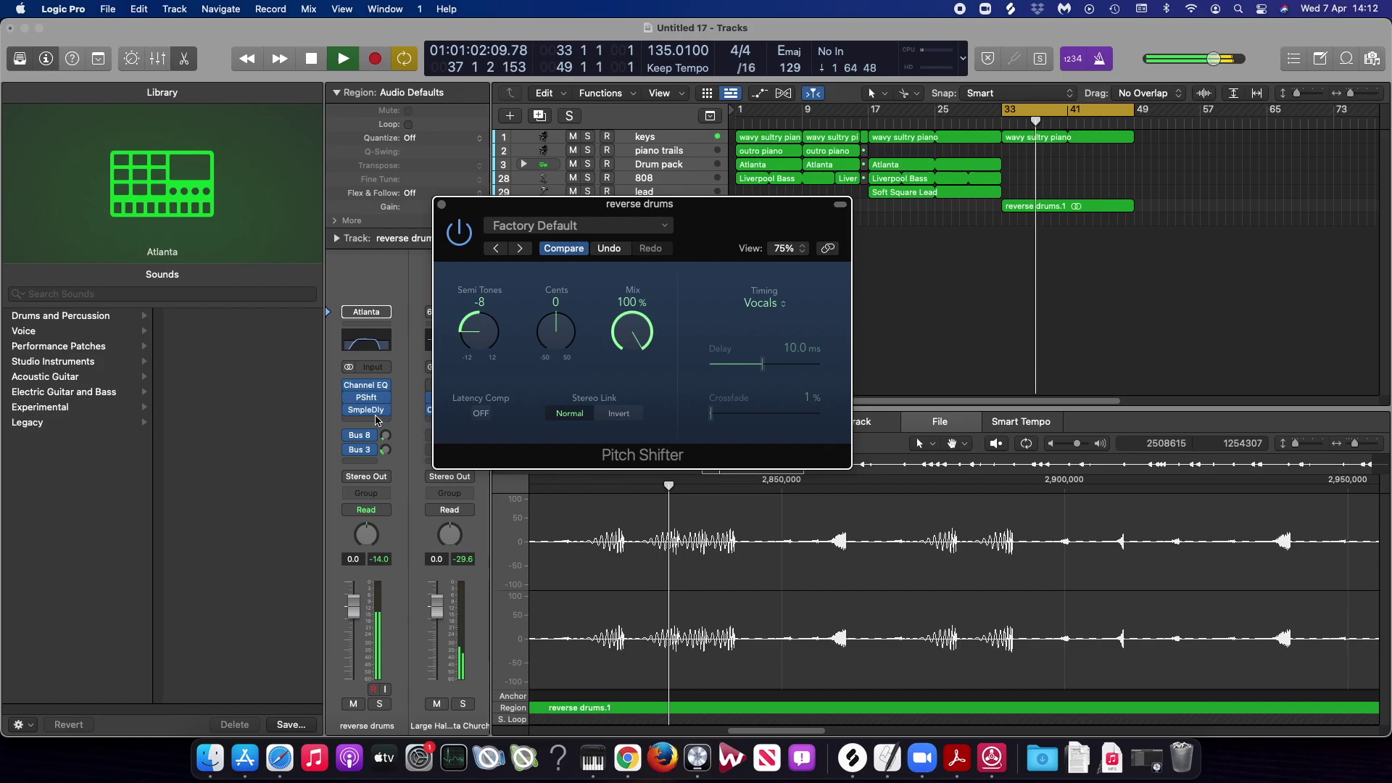
left_click(442, 204)
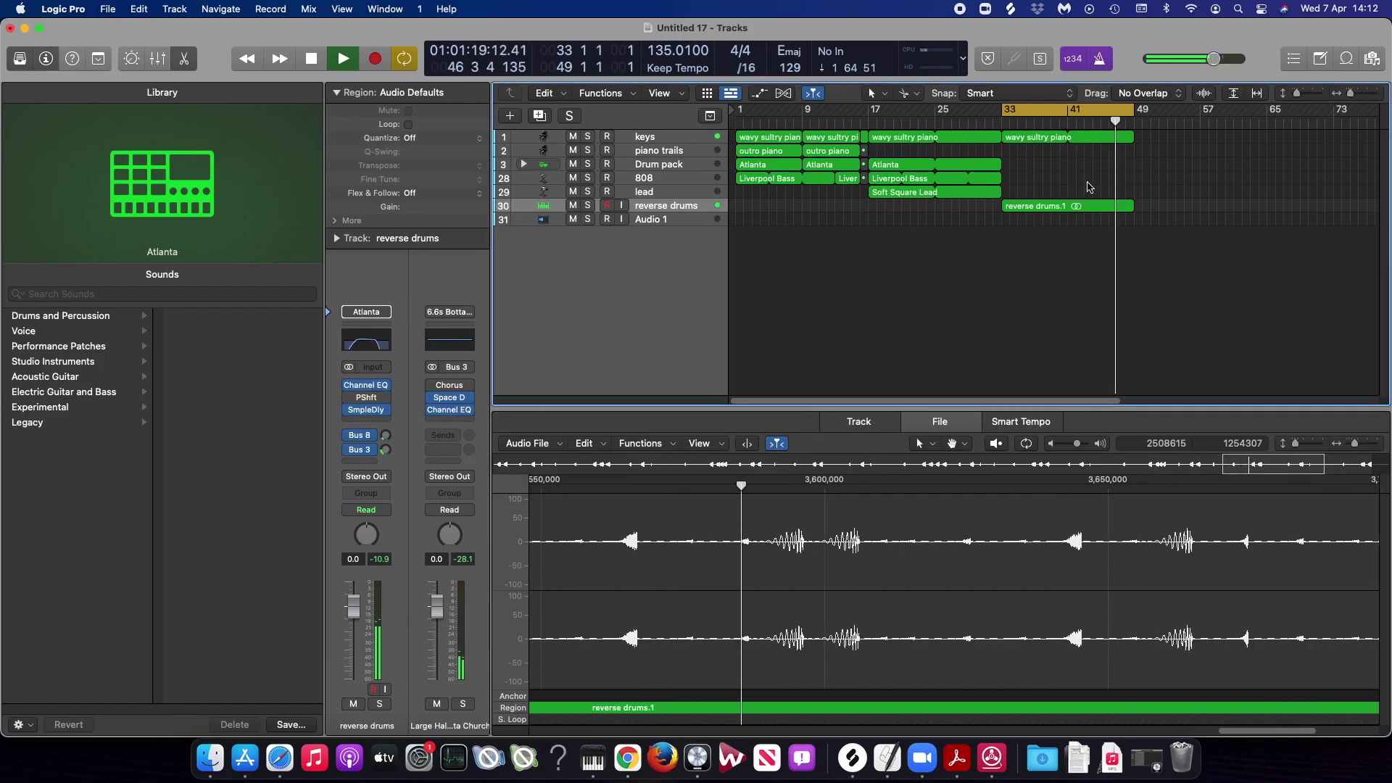
key("space")
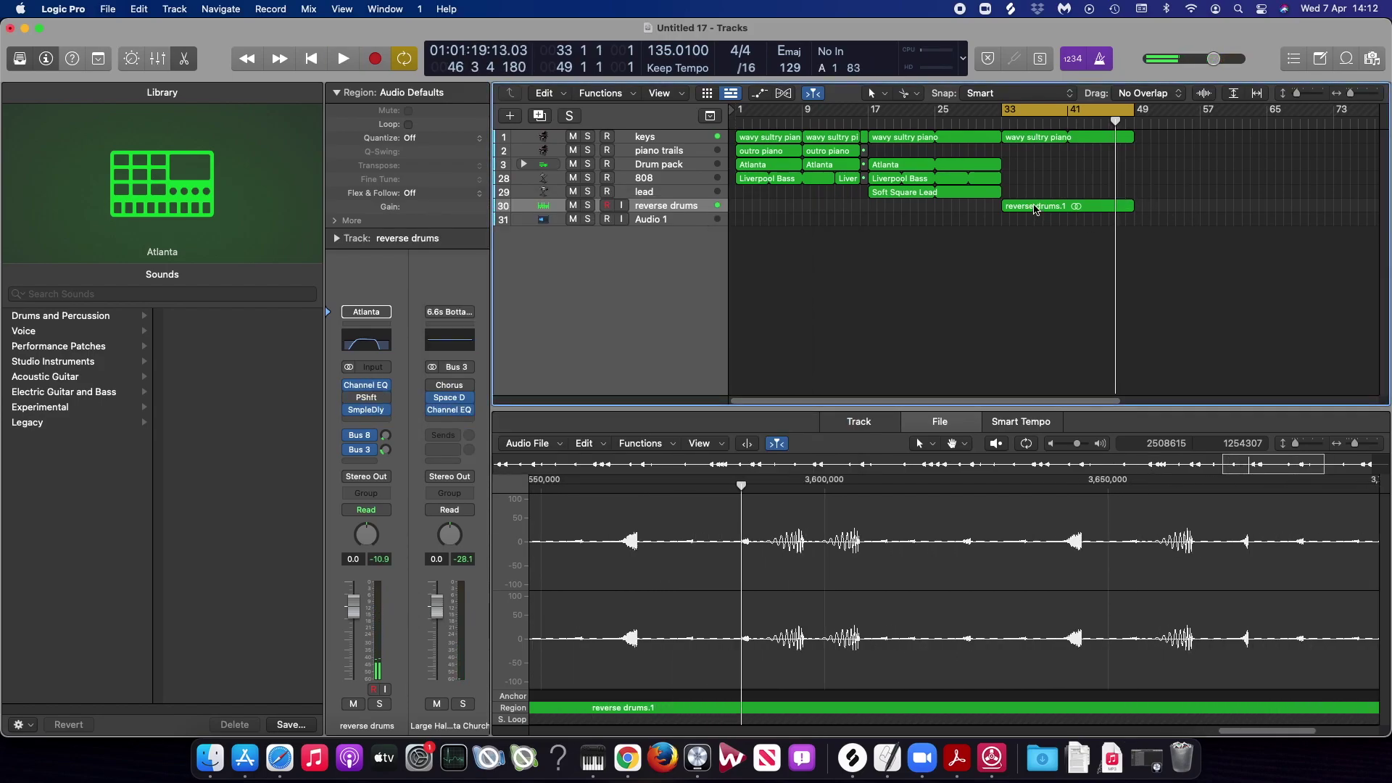
- Delete the reverse drums.1 region and copy the bar 17 Atlanta drum region to bar 33 on the Drum pack track
left_click_drag(1042, 190, 1051, 253)
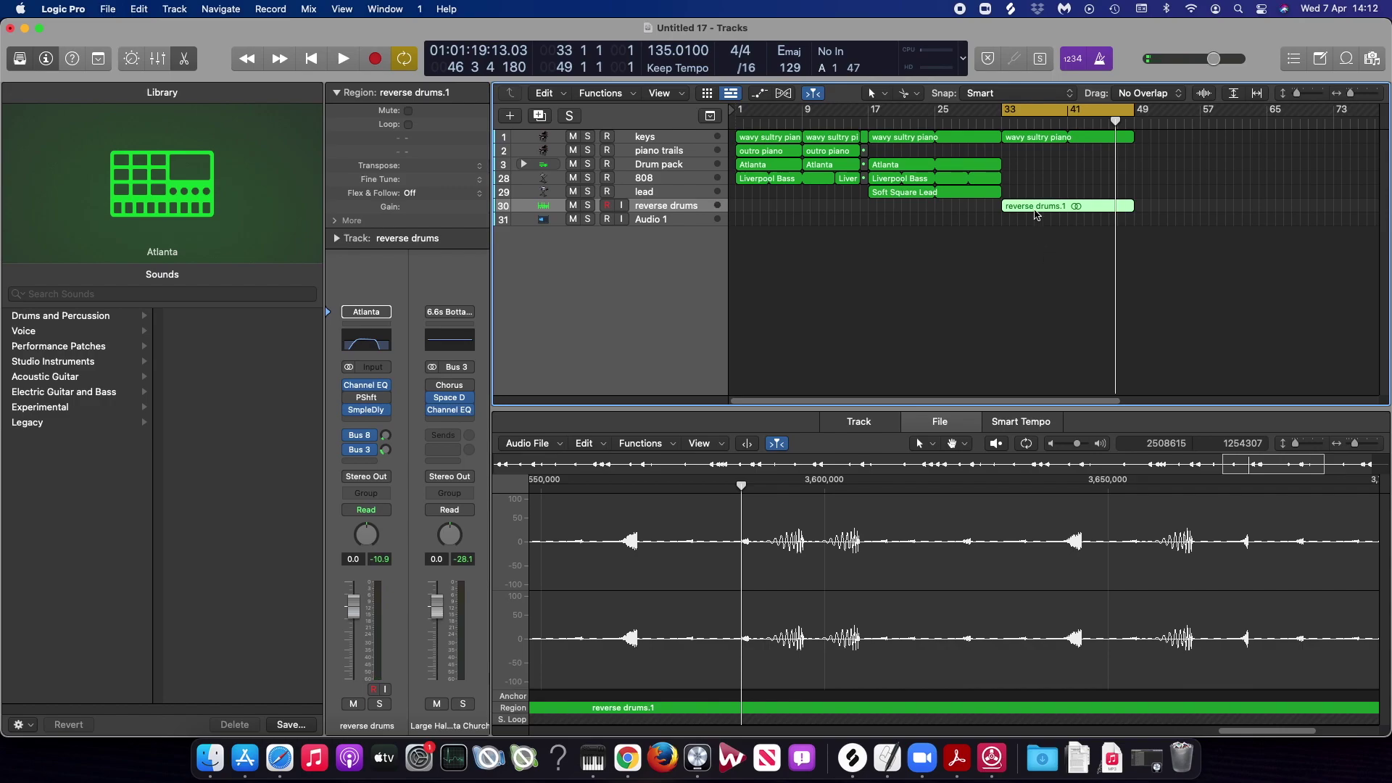
key("Delete")
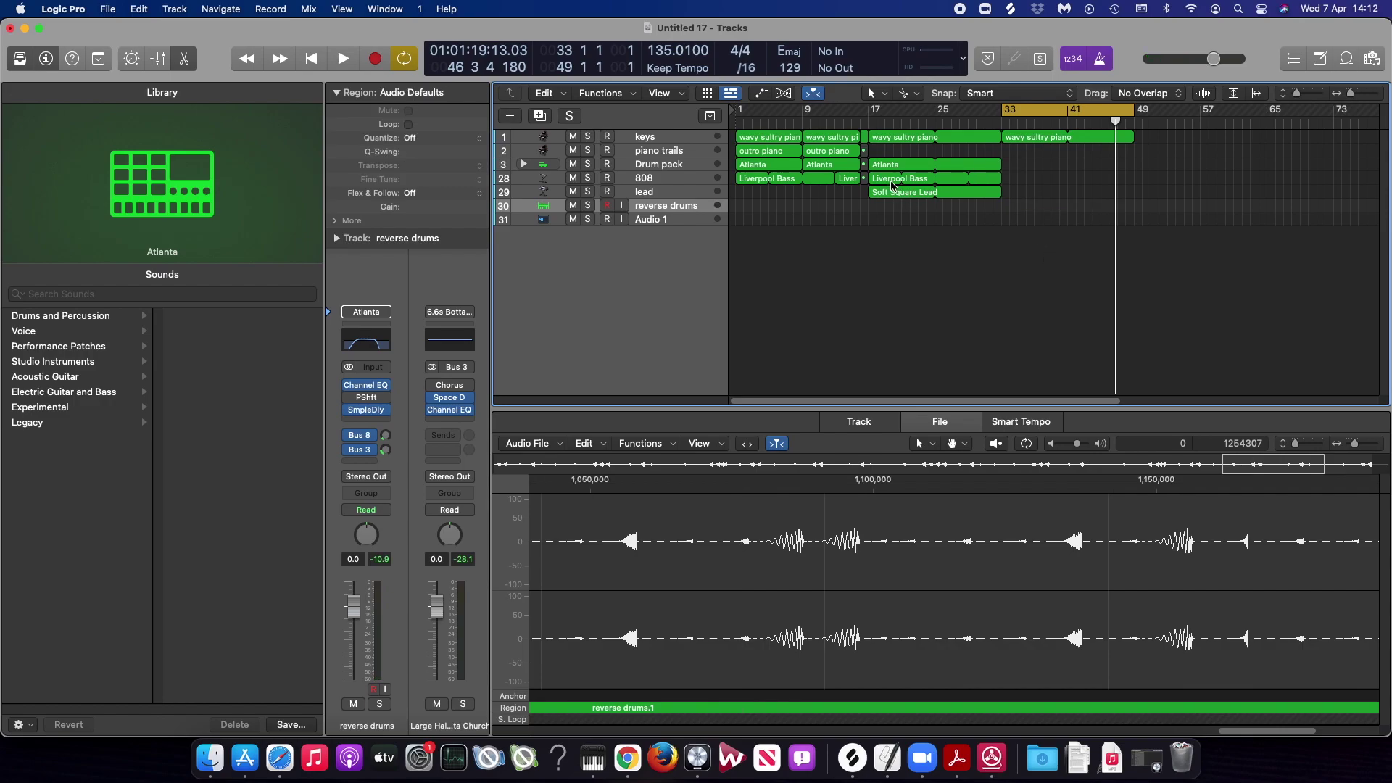
left_click_drag(897, 168, 1034, 169)
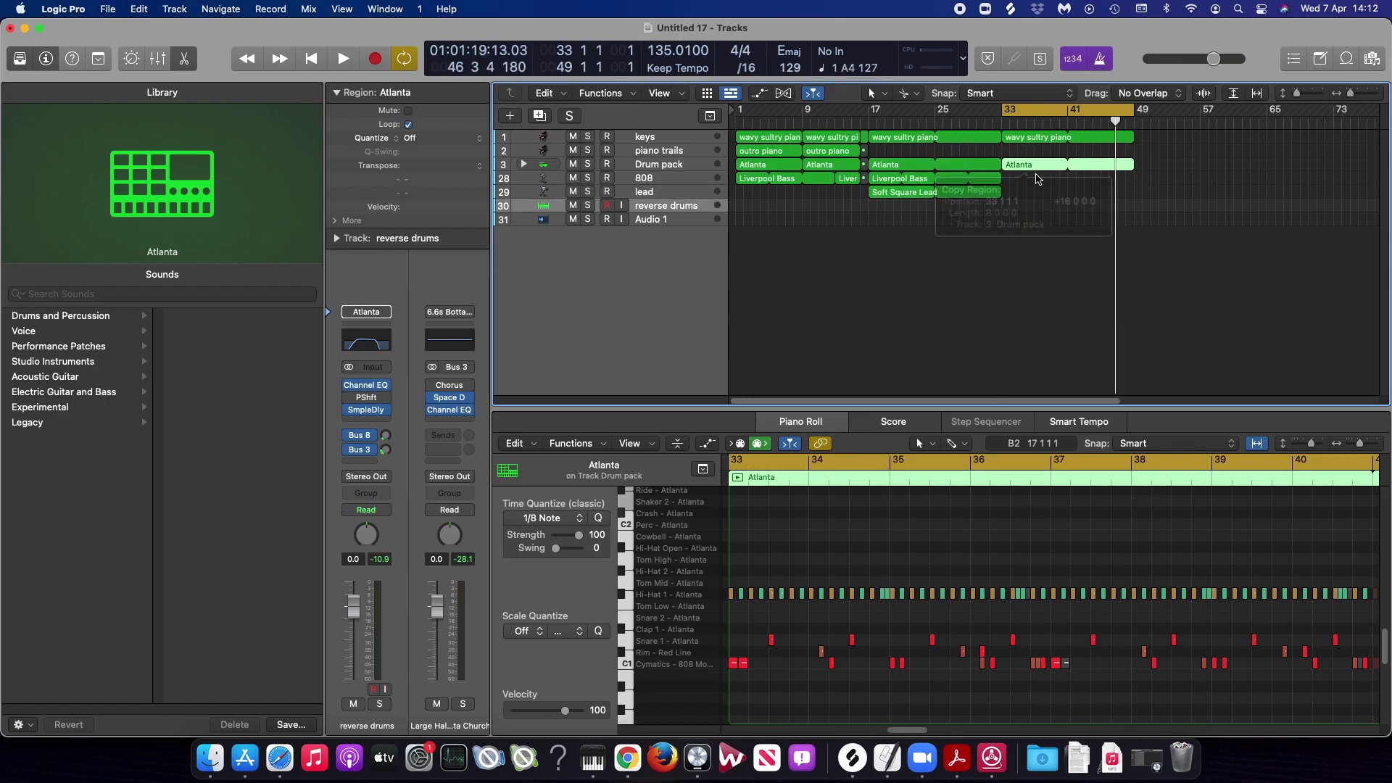
- Open the copied Atlanta region at bar 33 for note editing and select all its Hi-Hat 1 notes
left_click(1036, 179)
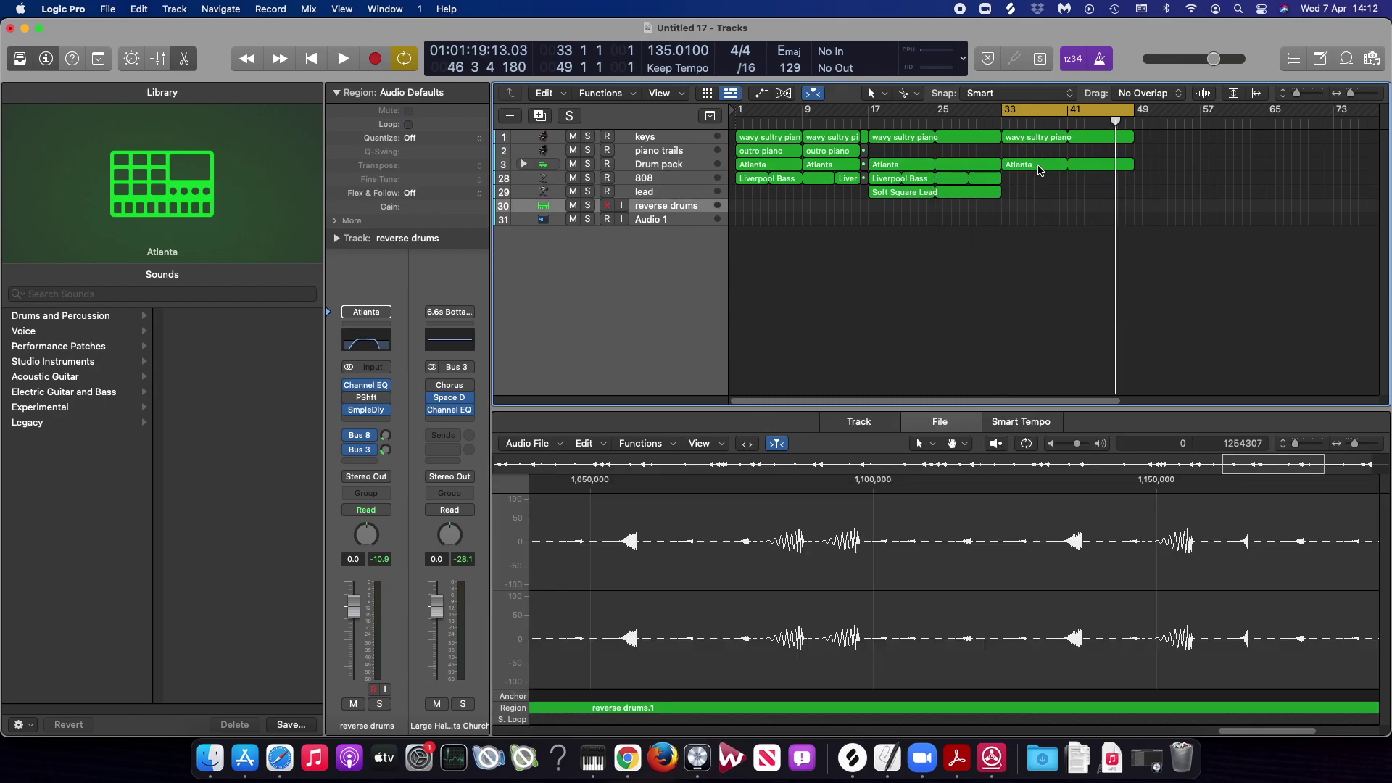
left_click(1039, 168)
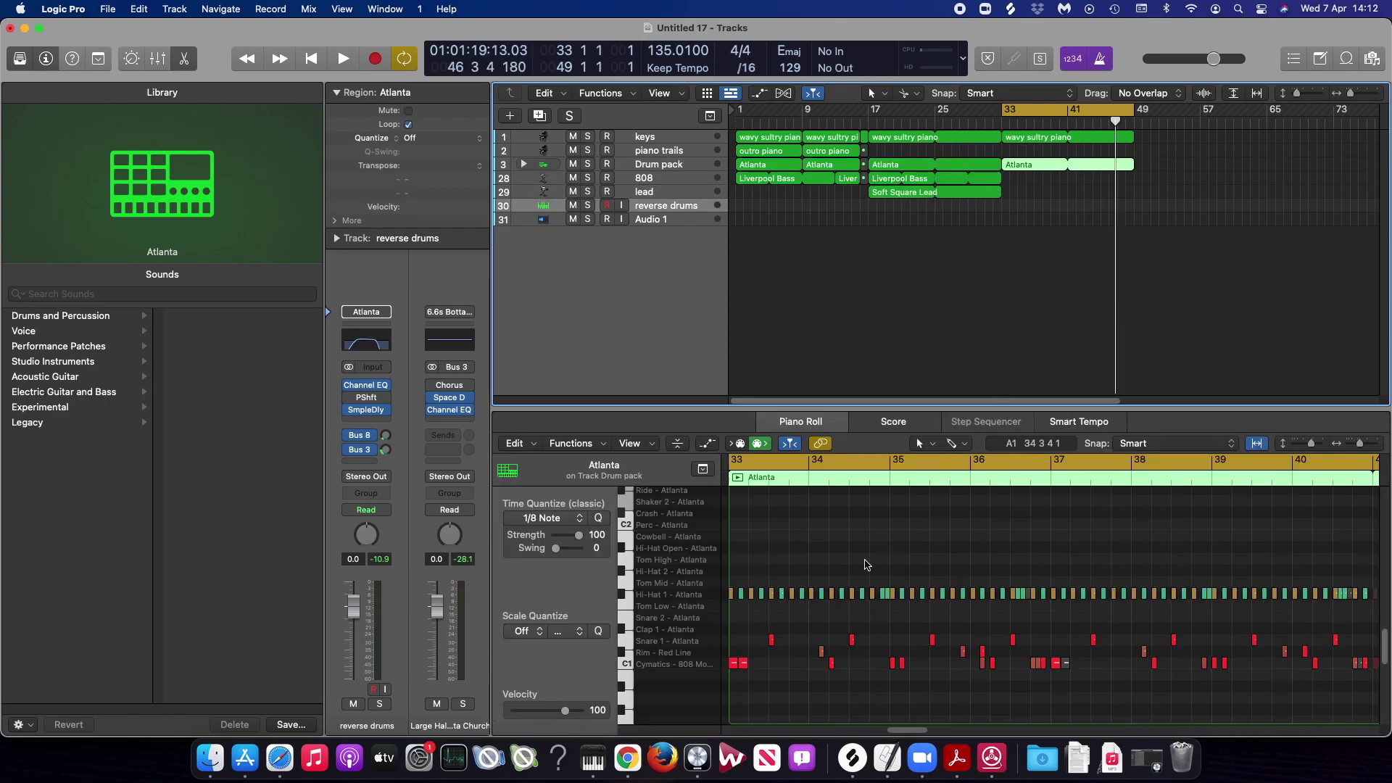
left_click(625, 594)
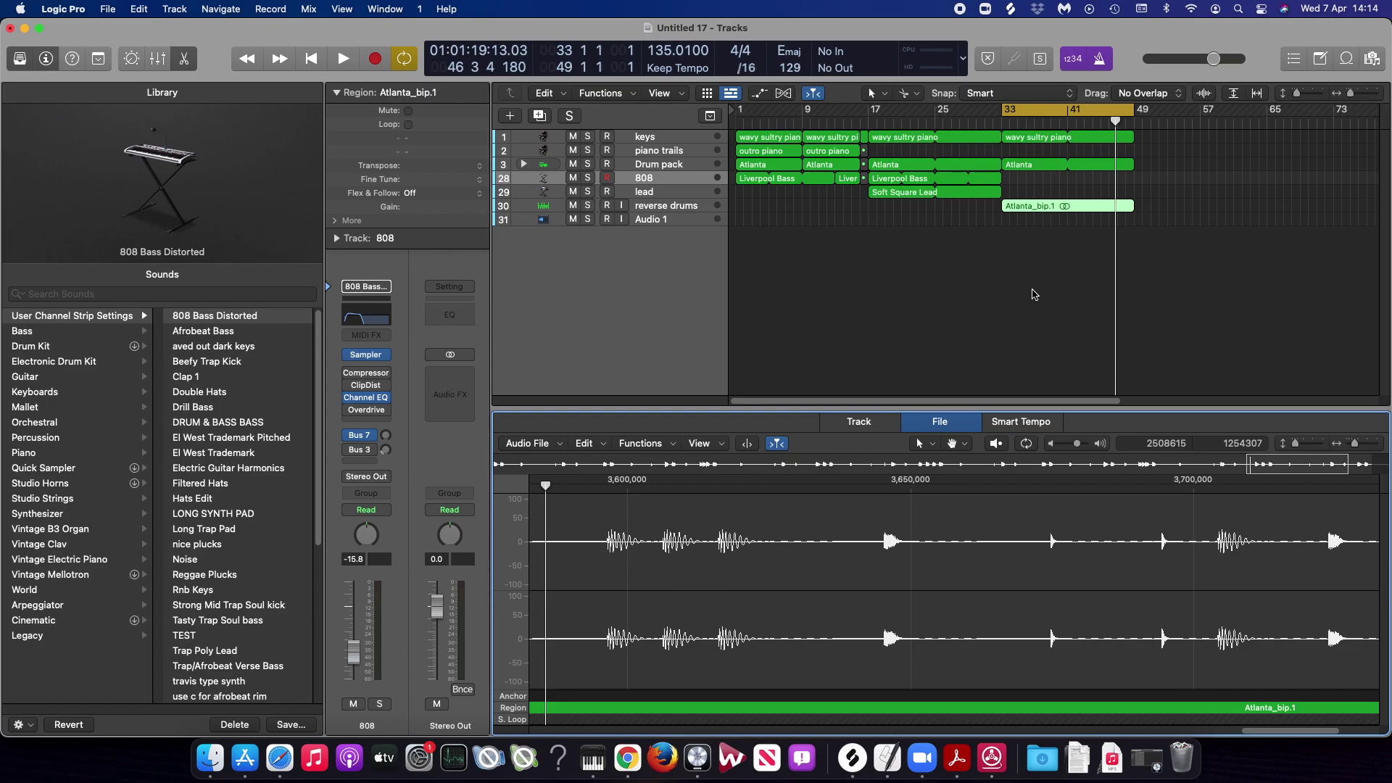
- Reverse the Atlanta_bip.1 region on the reverse drums track, delete the Atlanta drum region at bar 33 and play the section
left_click(1034, 294)
key("space")
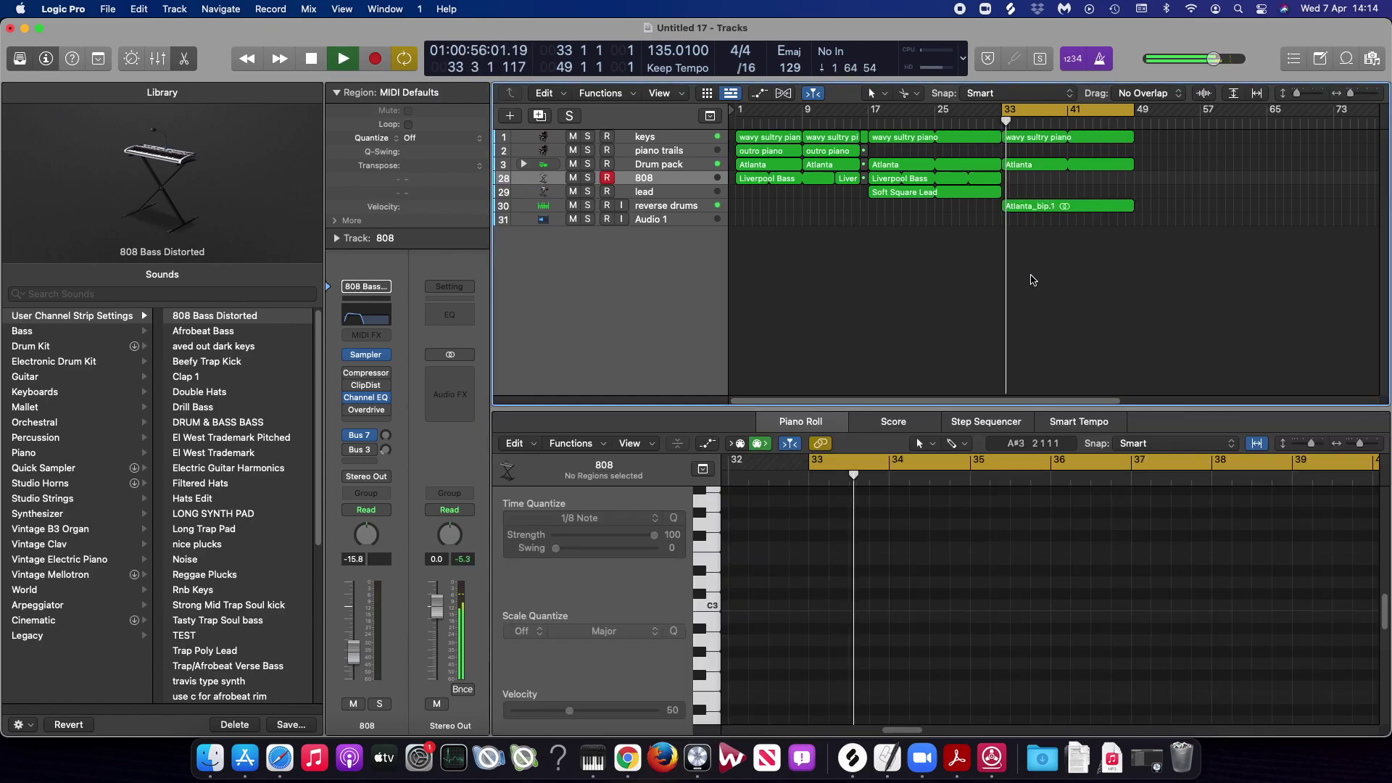
left_click(709, 211)
key("space")
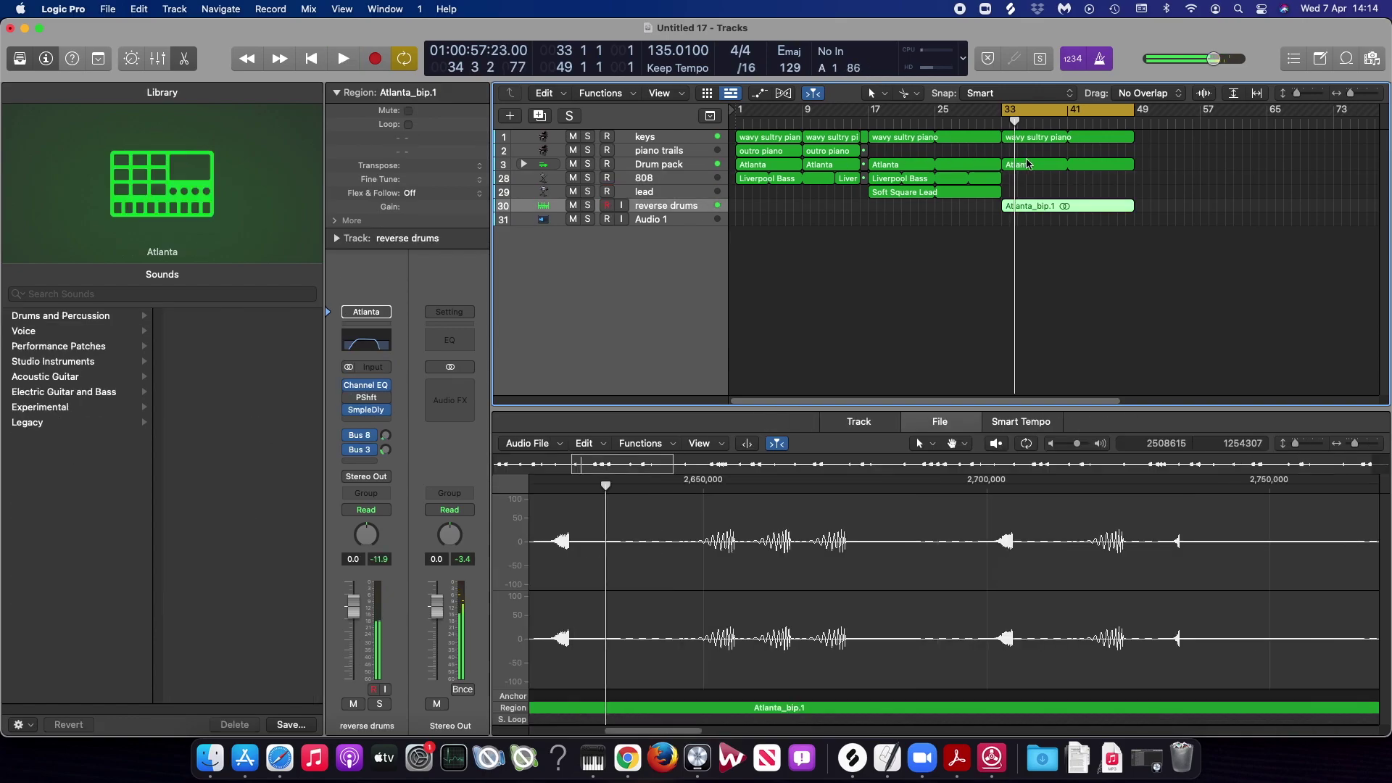
left_click(1034, 169)
key("Delete")
key("space")
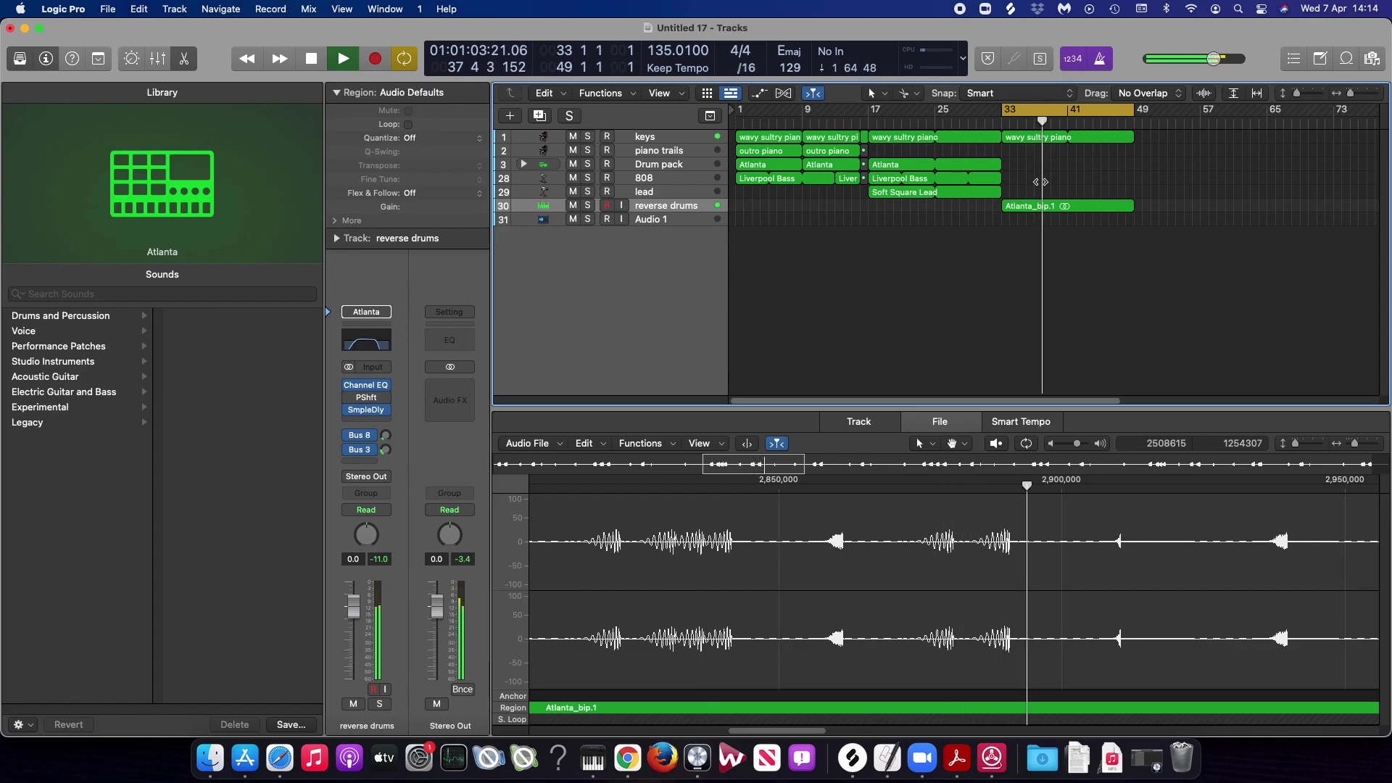
- Open the Drum pack's Drum Machine Designer and replace the Hi-Hat Open sound with the Ibiza open hi-hat
key("space")
left_click(651, 163)
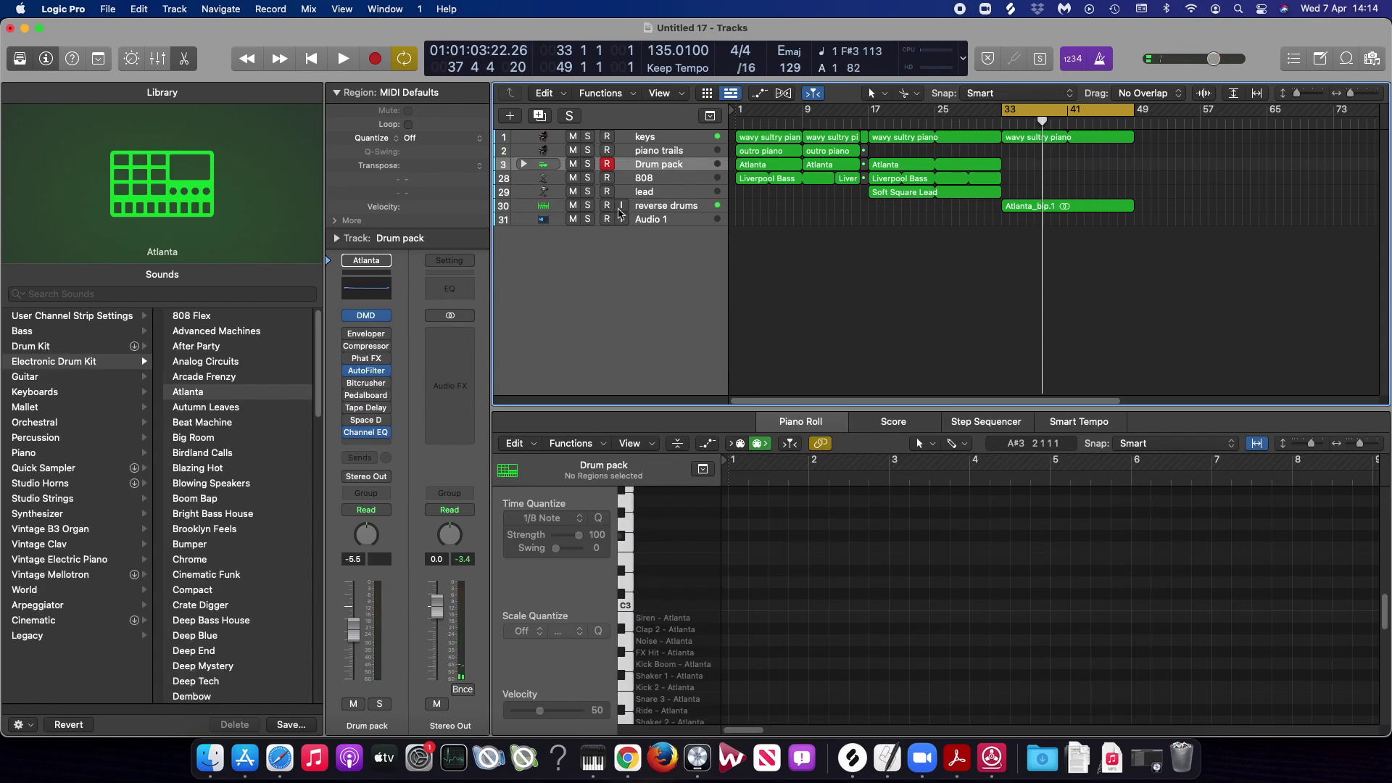
left_click(366, 316)
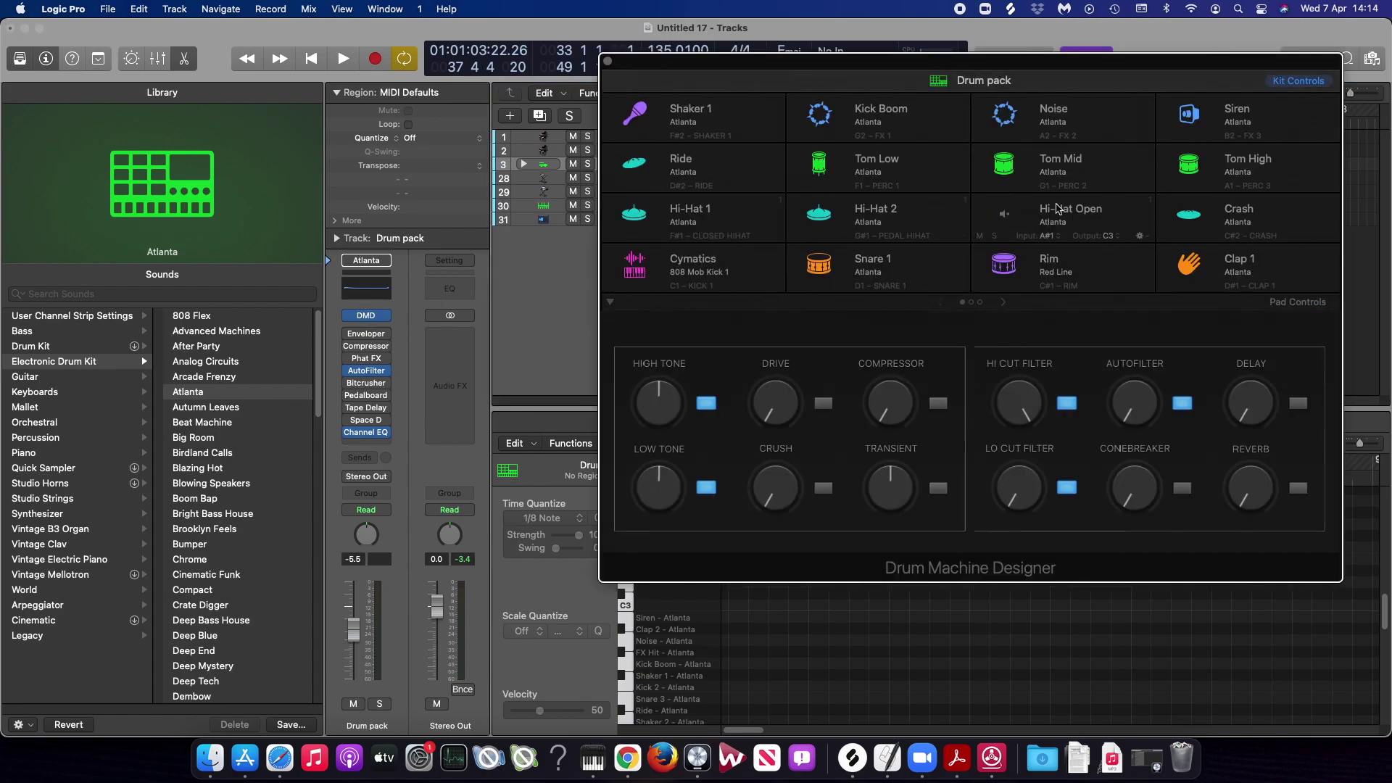
left_click(1058, 209)
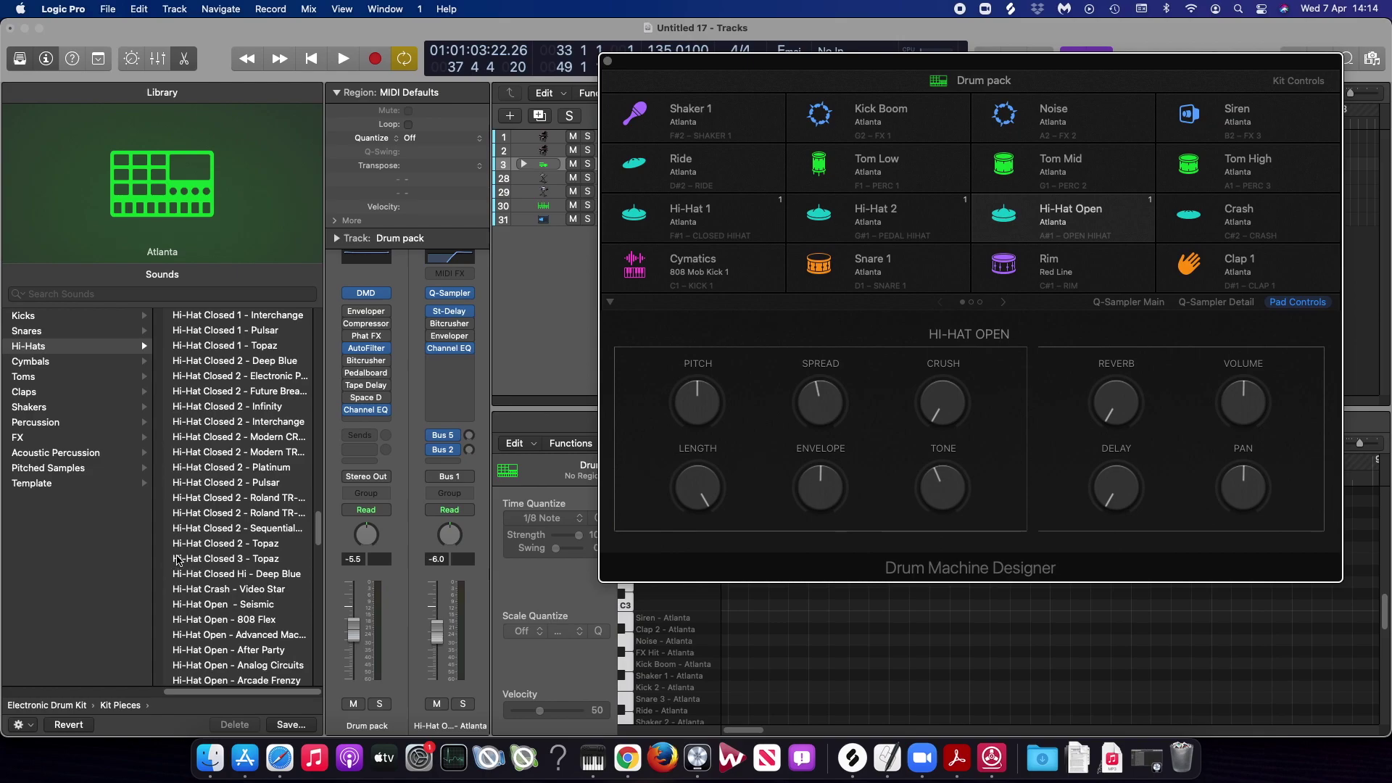
scroll(218, 544, "down", 5)
scroll(257, 538, "down", 2)
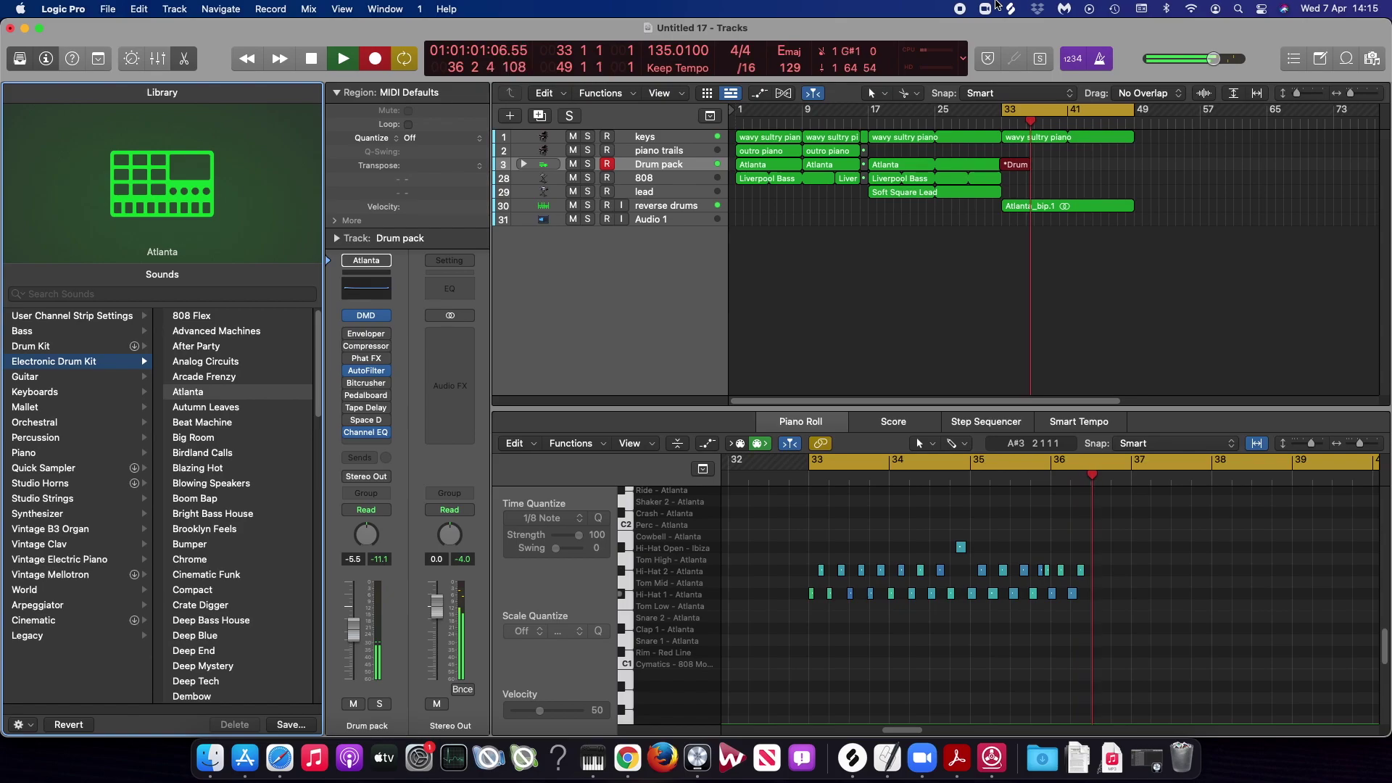
- Stop recording the hi-hat pattern on the Drum pack track and quantize all its notes to 1/8 Note
key("space")
left_click(512, 568)
key("super+a")
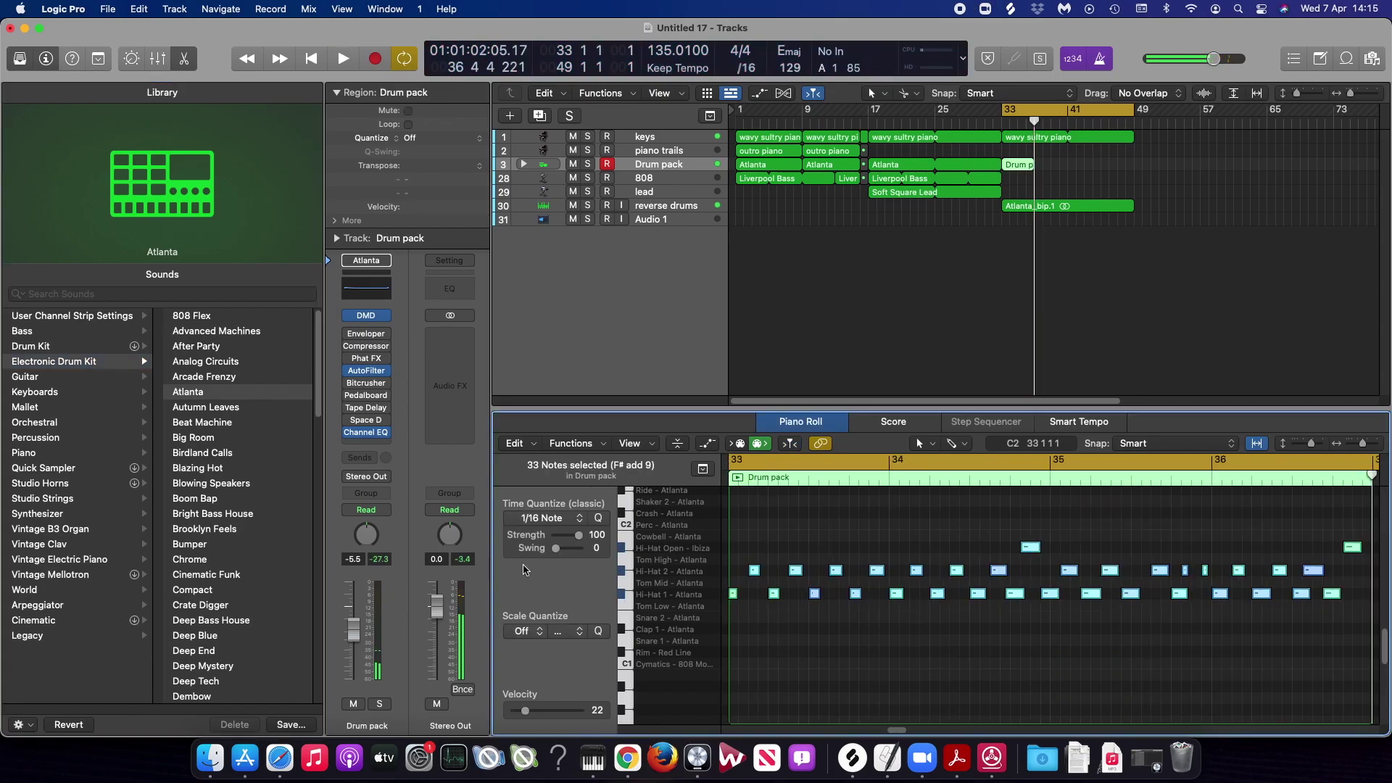
left_click(546, 518)
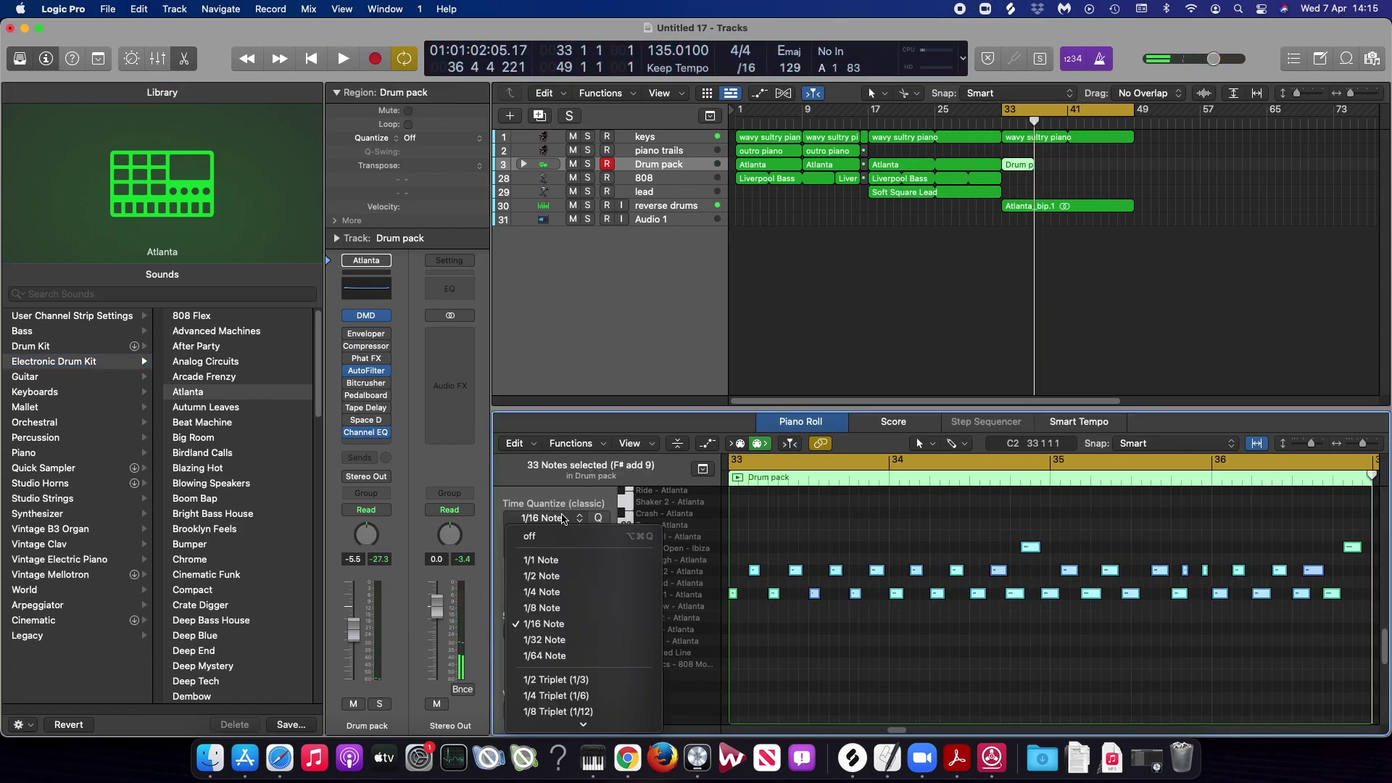
left_click(551, 608)
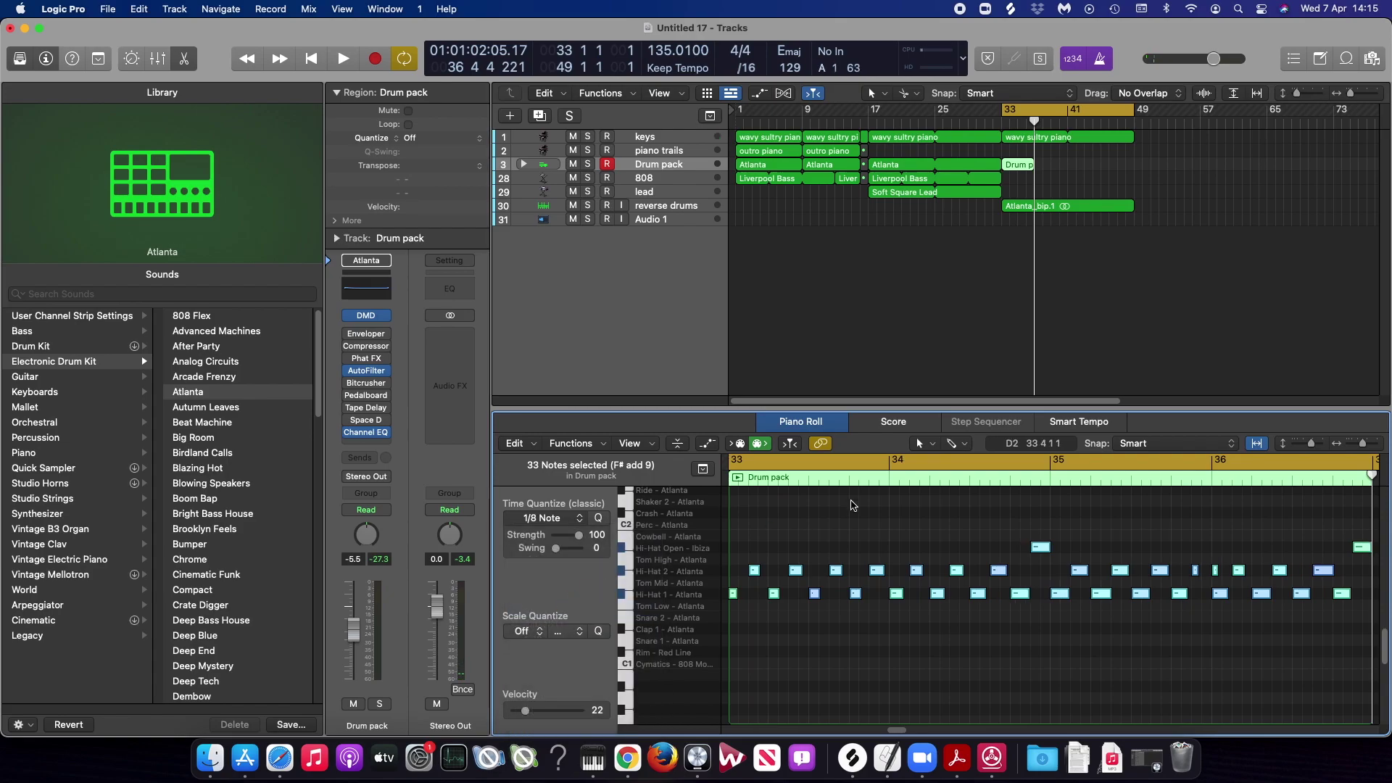
- Play back the quantized hi-hats and loop the new Drum pack region from bar 33 out to bar 49
left_click(853, 505)
key("space")
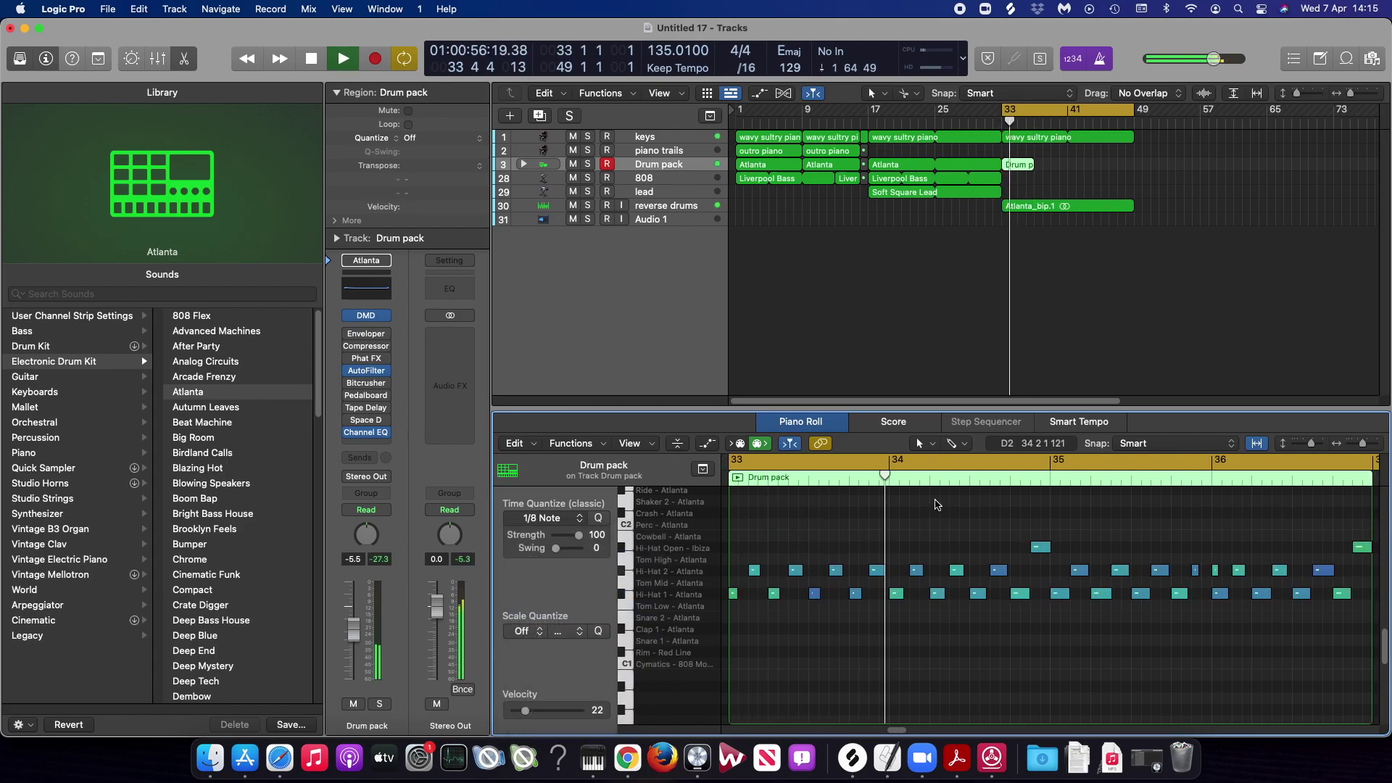
left_click_drag(1033, 161, 1133, 163)
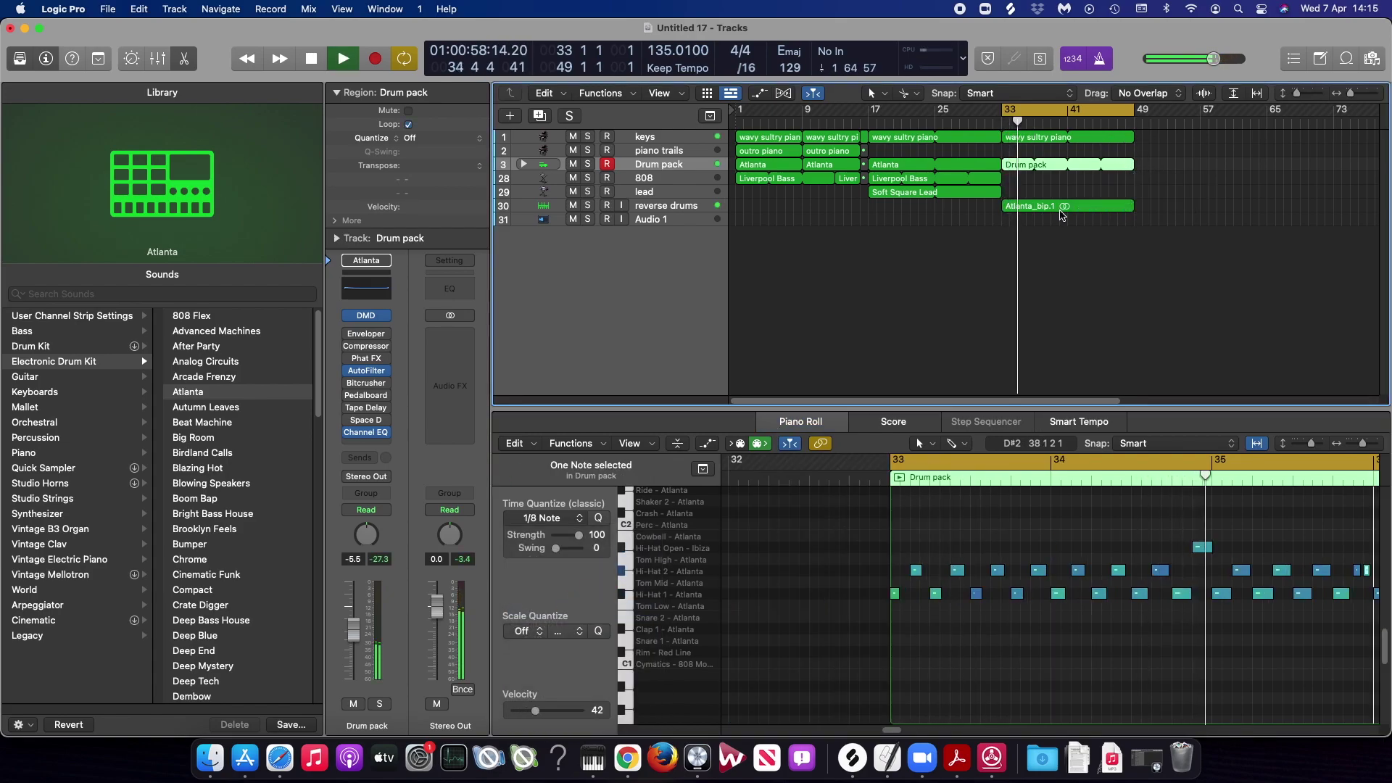
- Stop playback and bounce the Drum pack region at bar 33 in place as an audio track named hats bridge
key("space")
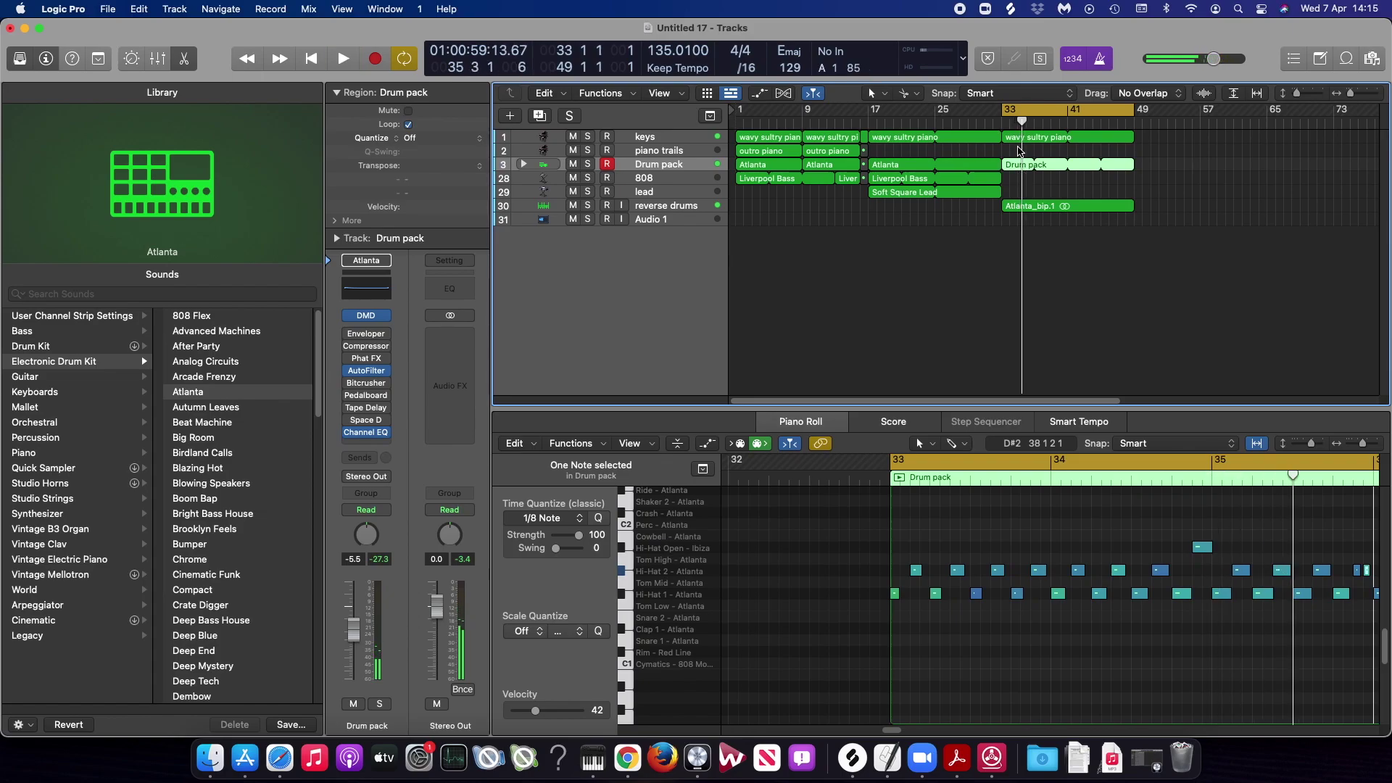
right_click(1018, 155)
left_click(1018, 163)
right_click(1020, 169)
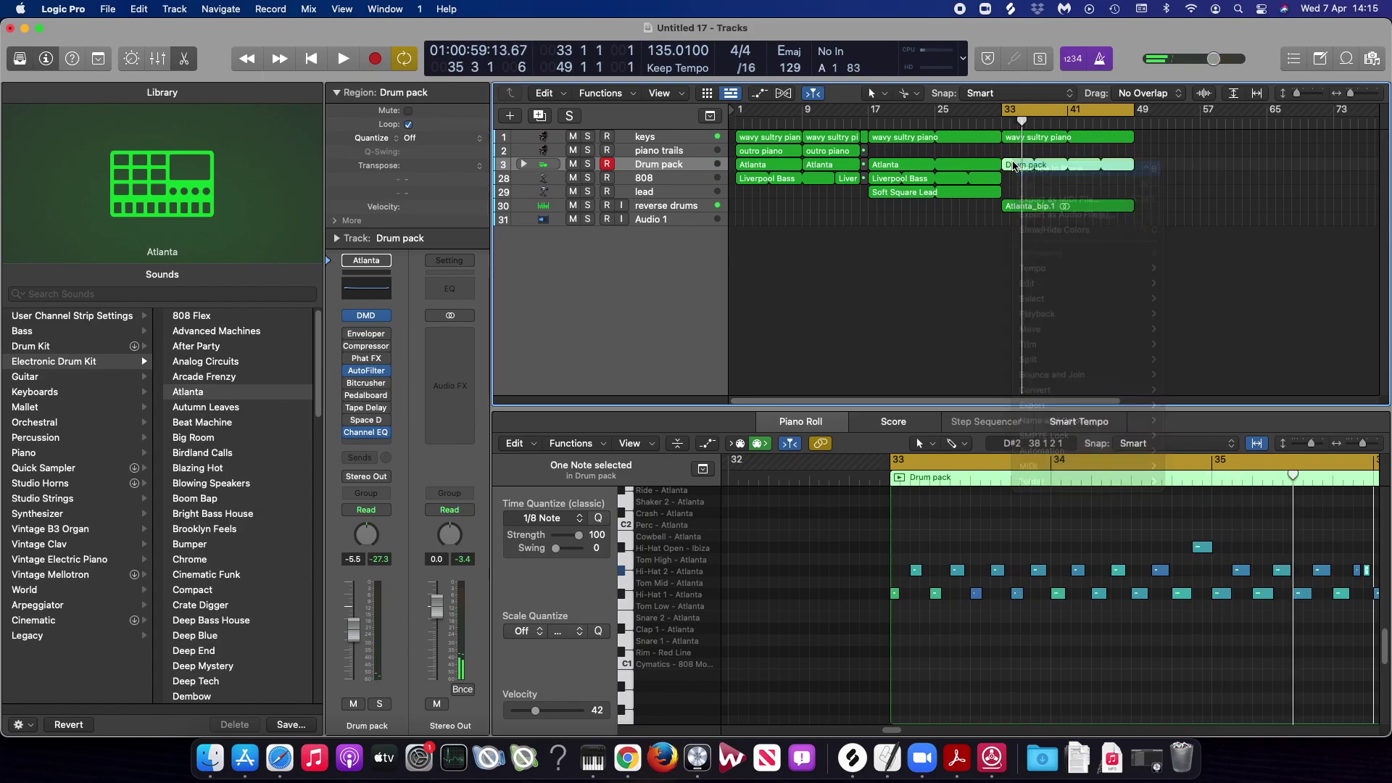
key("ctrl+b")
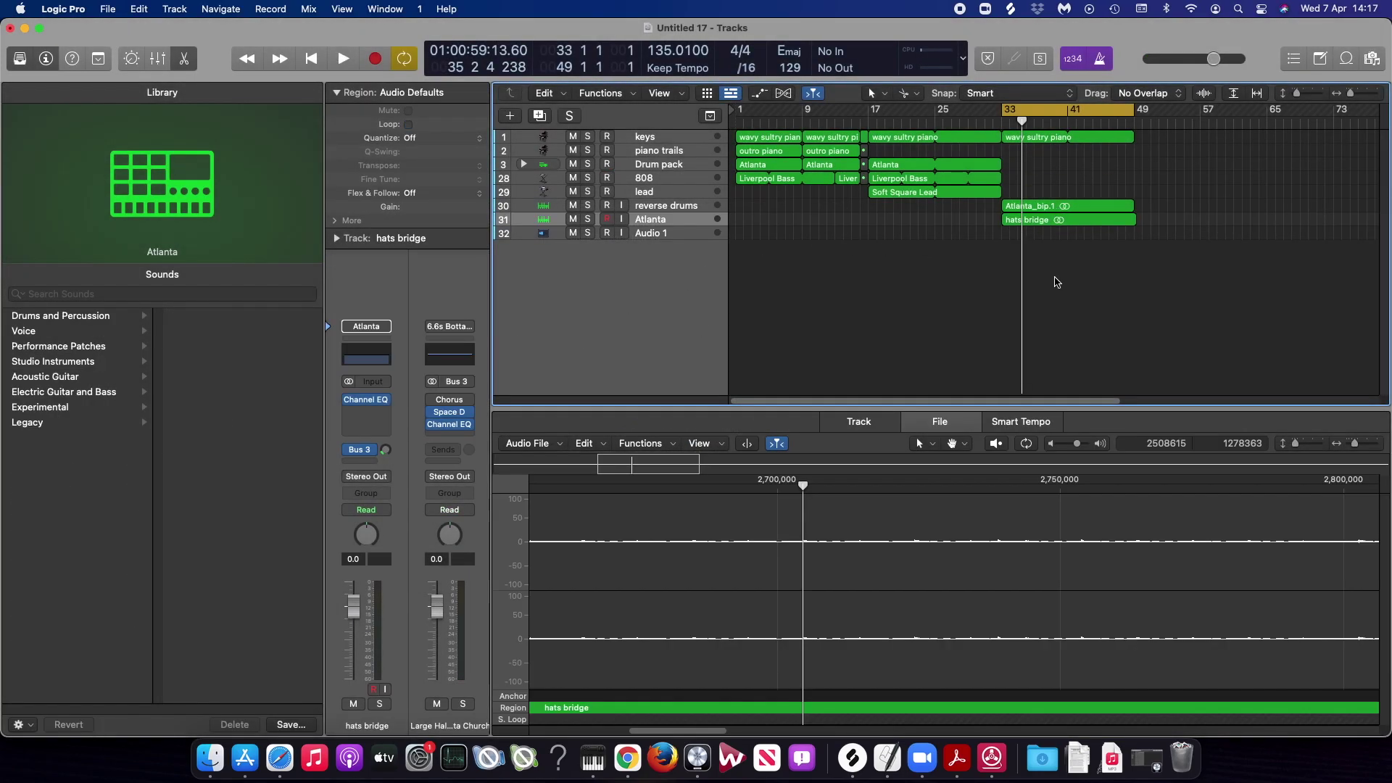
- In the hats bridge Channel EQ, set the high cut to 3900 Hz and boost 2380 Hz by 1.6 dB during playback
left_click(366, 357)
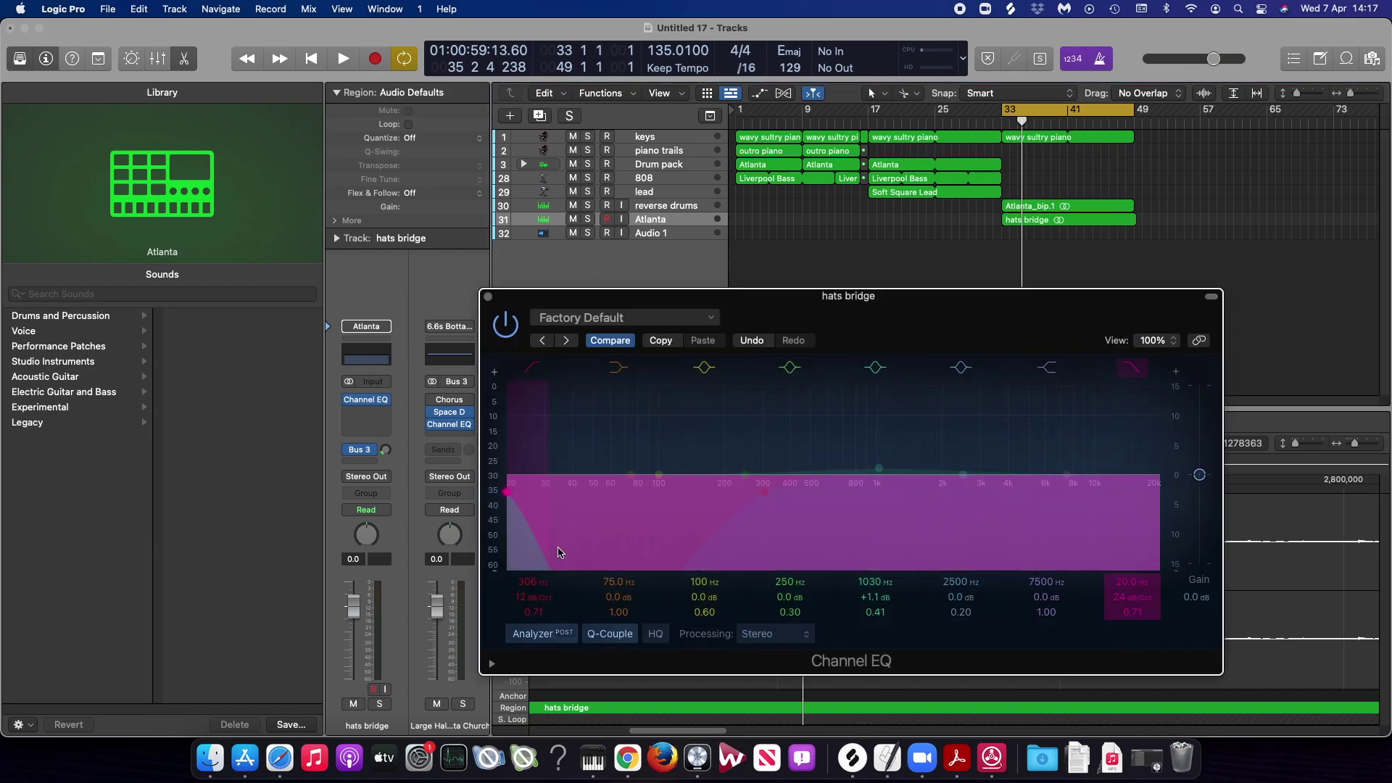
left_click_drag(573, 548, 1037, 540)
key("space")
left_click_drag(934, 484, 926, 472)
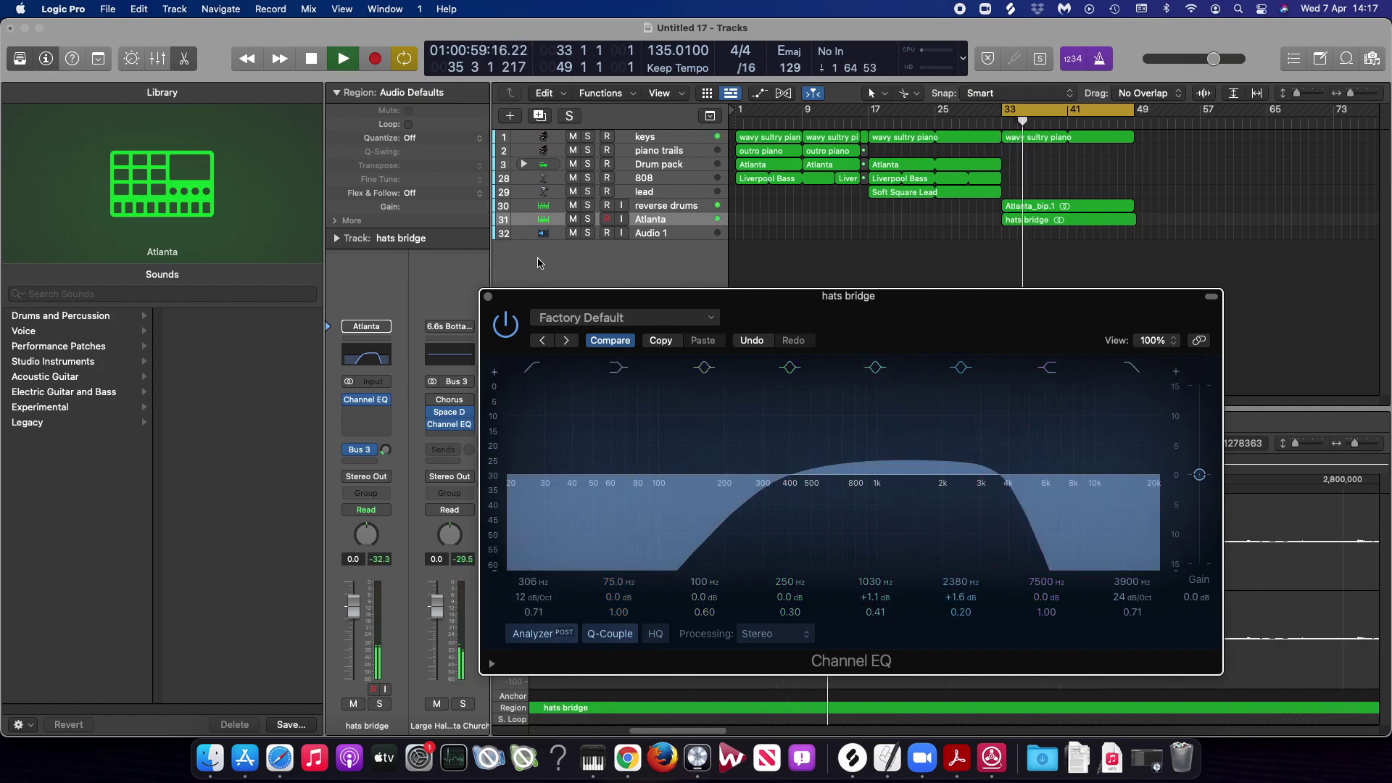
left_click(488, 297)
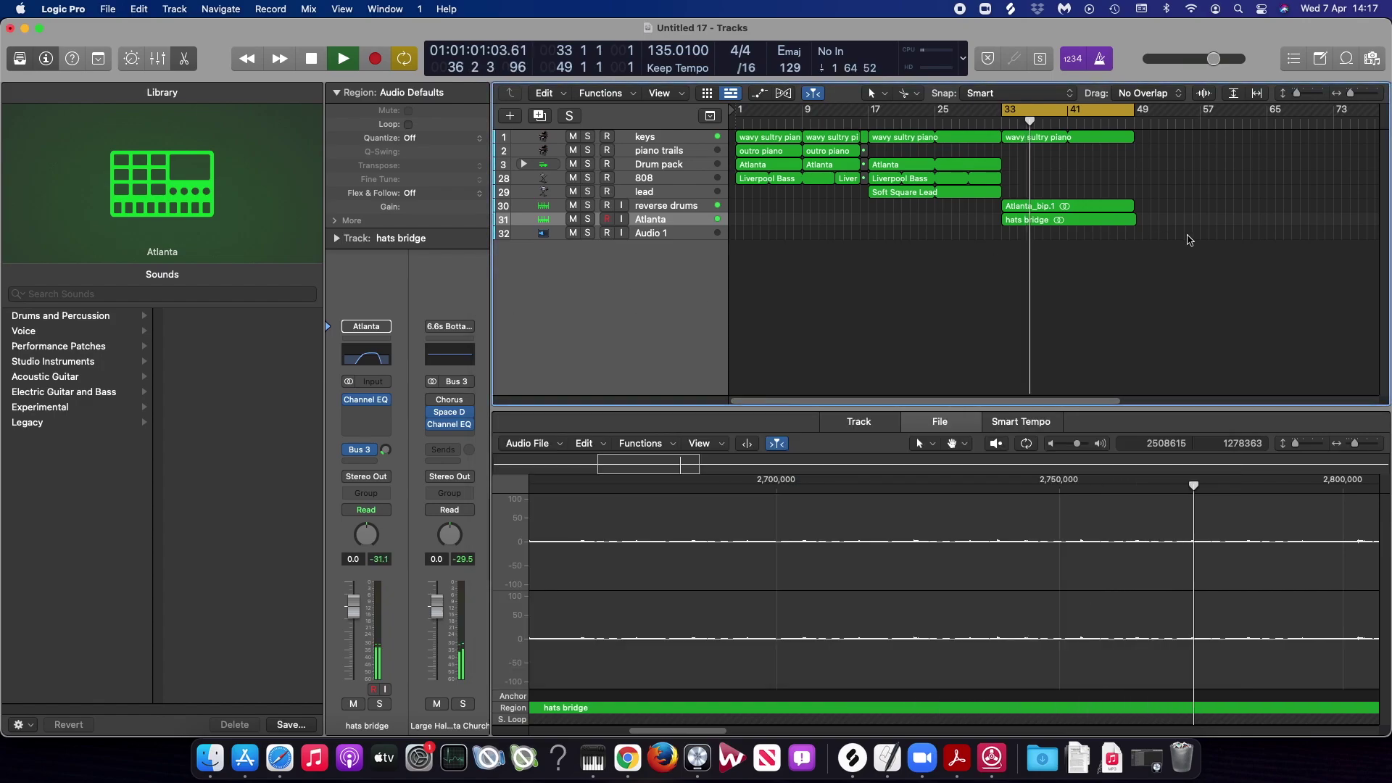
- Duplicate the keys, reverse drums and hats bridge regions from bar 33 to bar 49, and set the cycle range to bars 49–65
left_click(1352, 96)
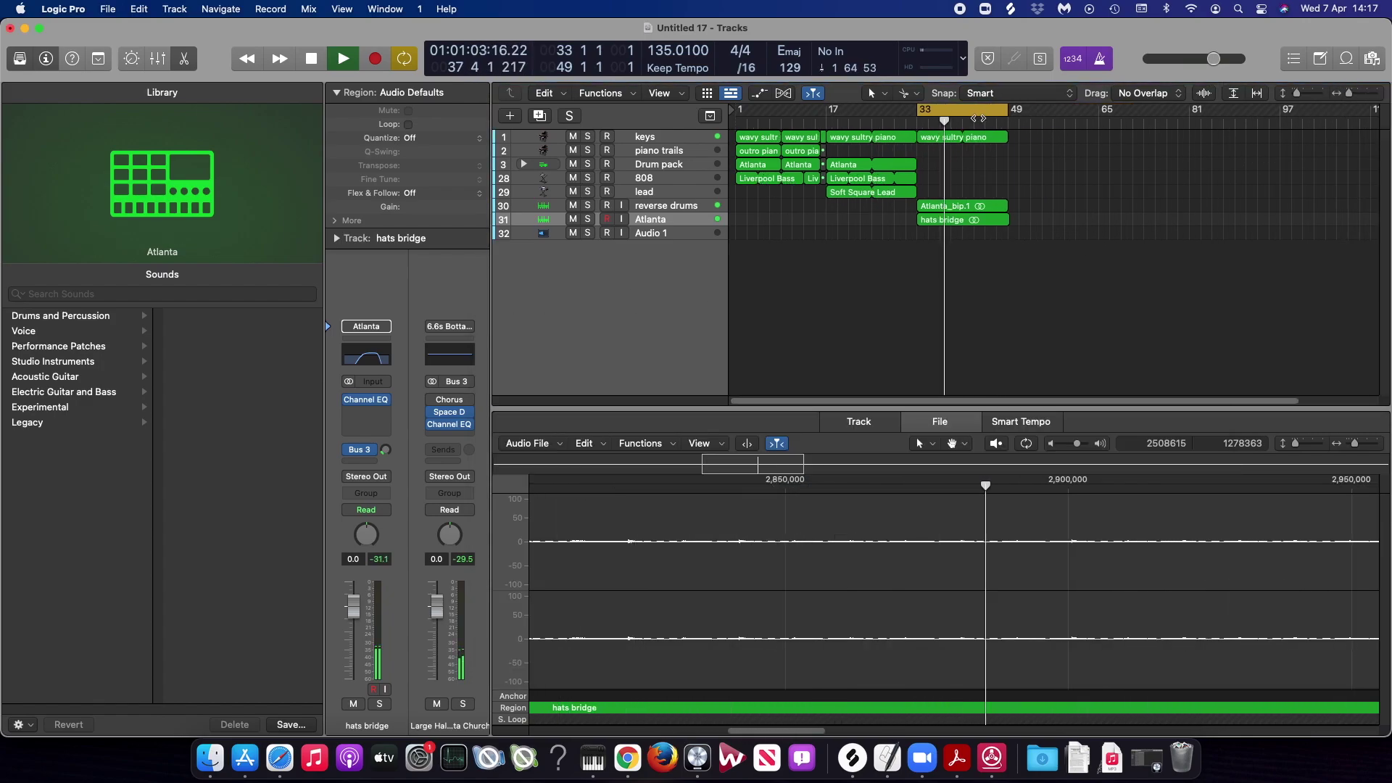
mouse_move(1055, 281)
left_mouse_down()
mouse_move(917, 122)
mouse_move(931, 138)
mouse_move(1023, 139)
left_mouse_up()
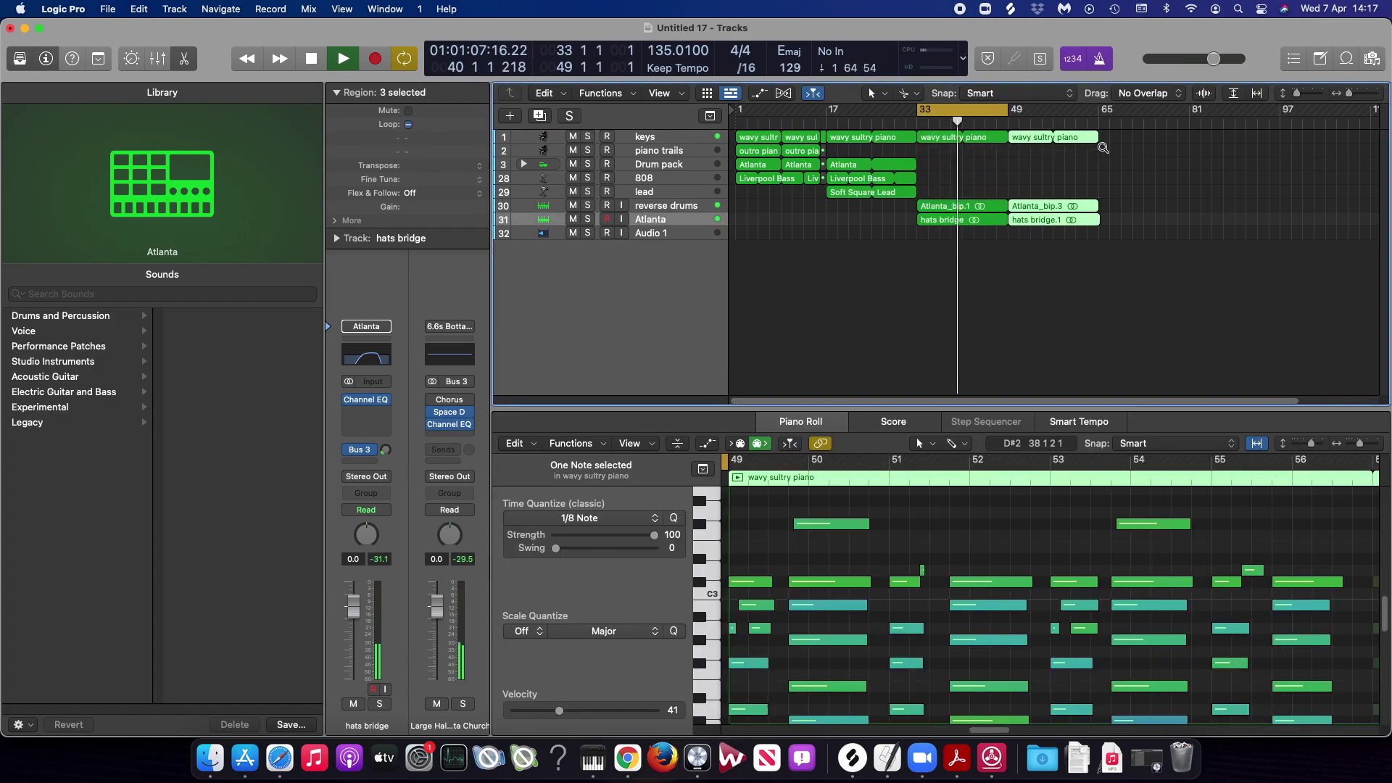
left_click(1198, 191)
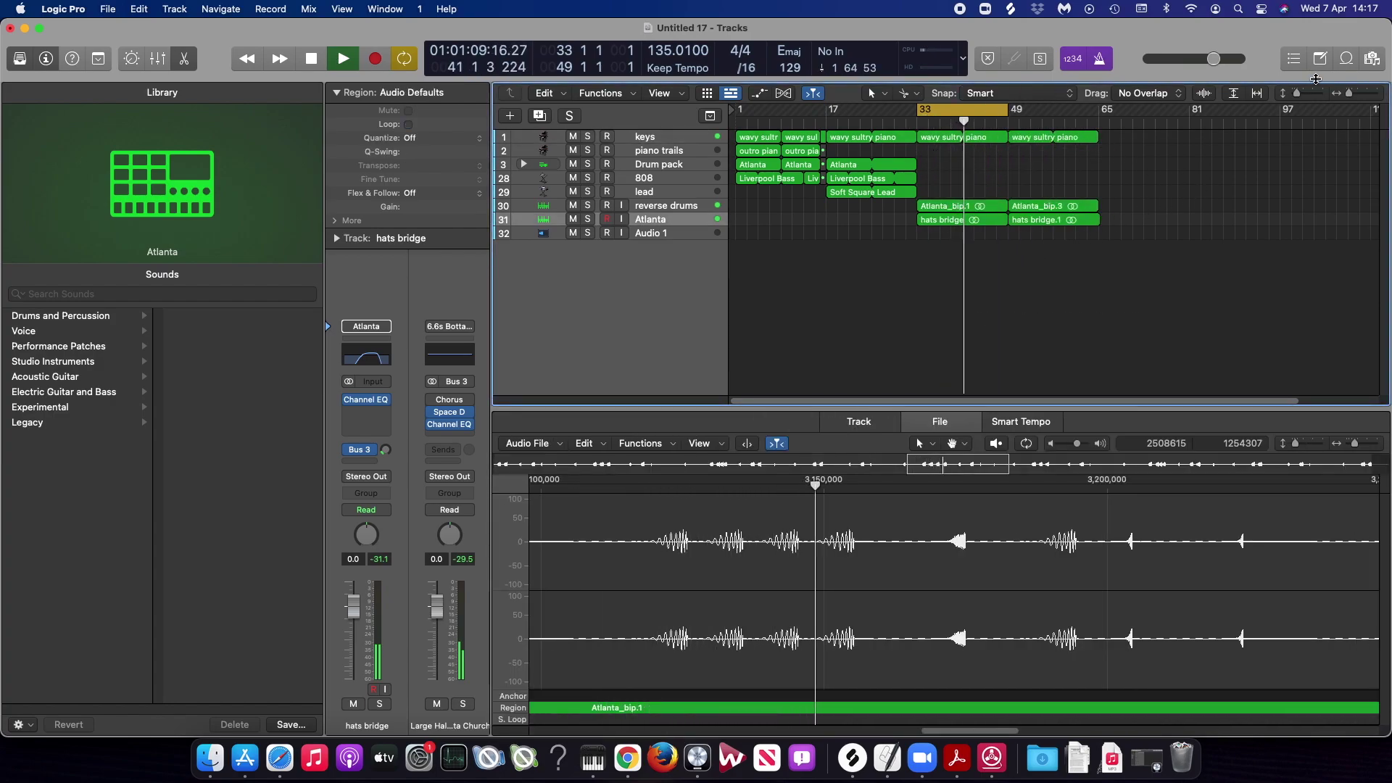
left_click(1004, 109)
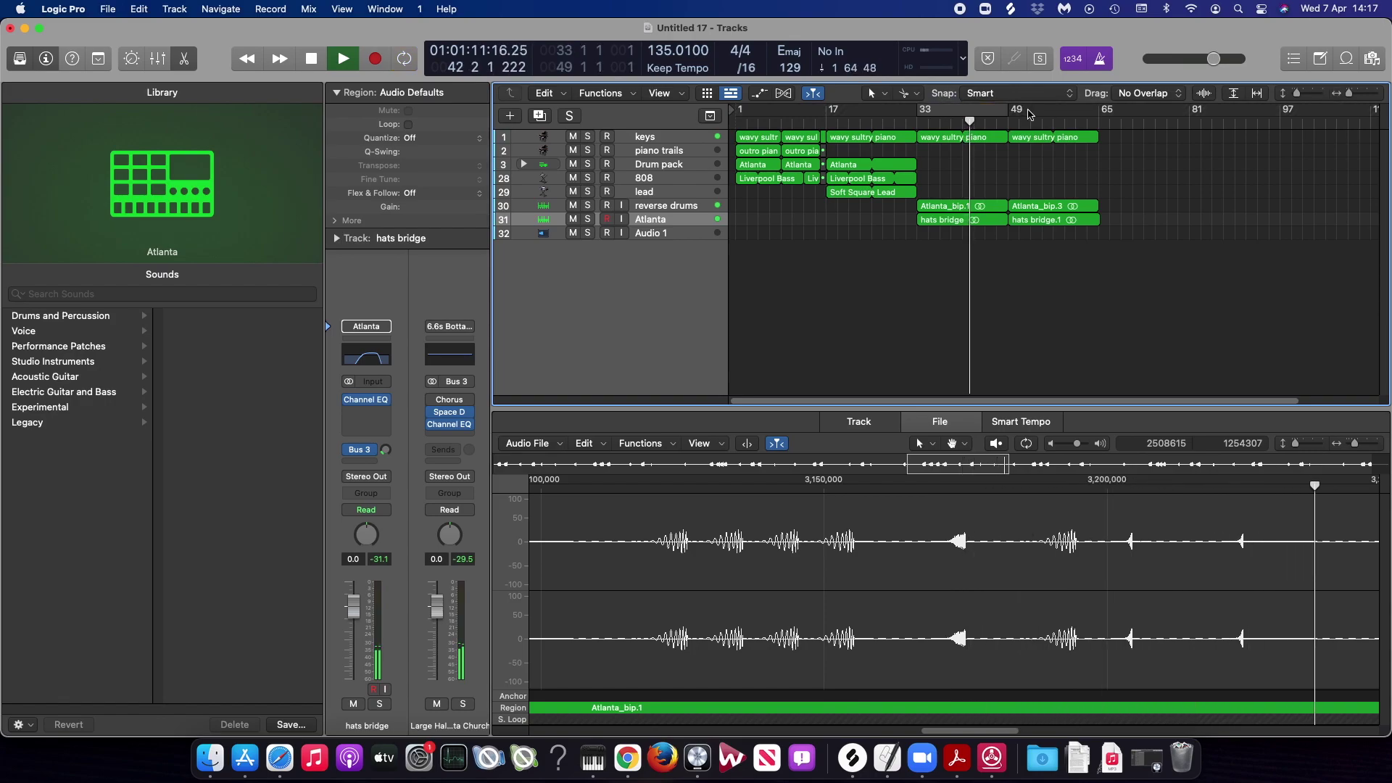
left_click_drag(1013, 110, 1099, 110)
key("space")
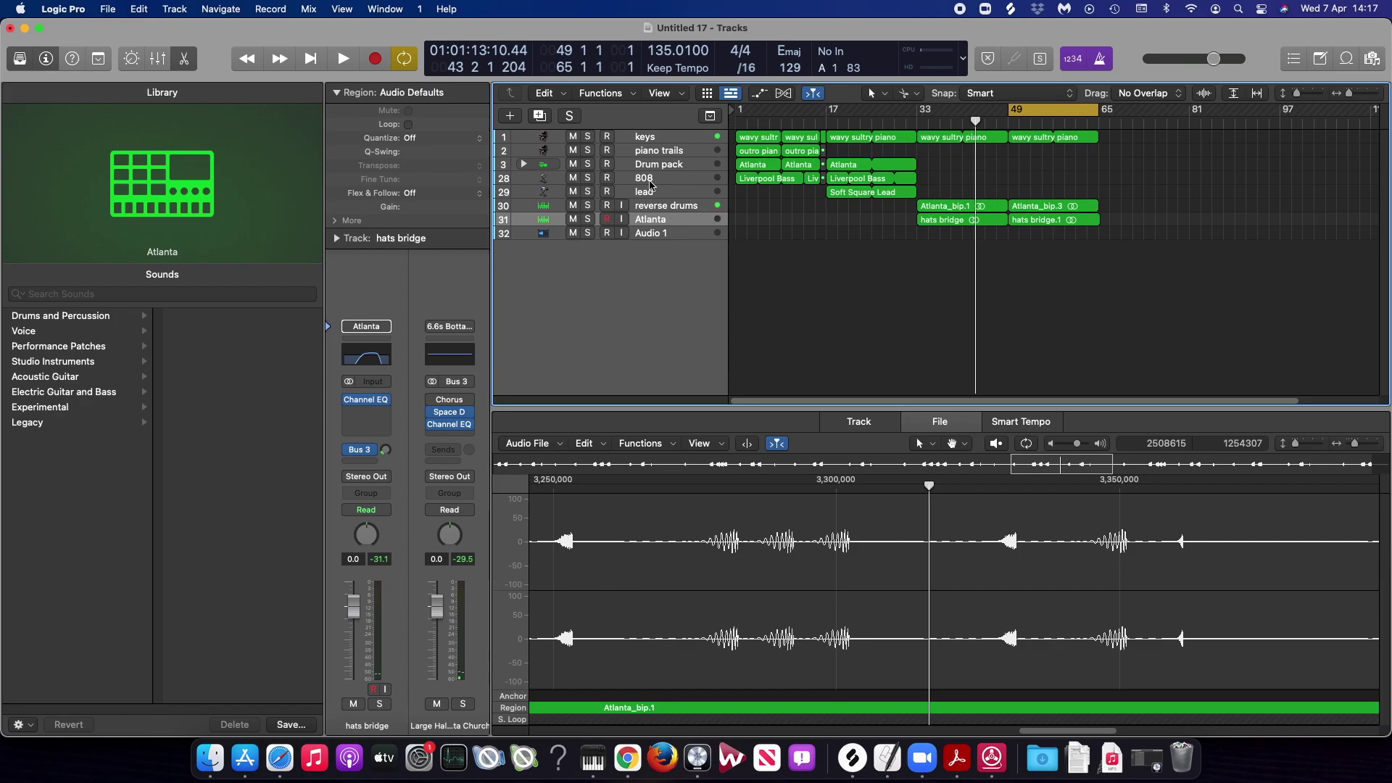
- Create a software instrument track and load the Subby Bass sound on it
left_click(508, 118)
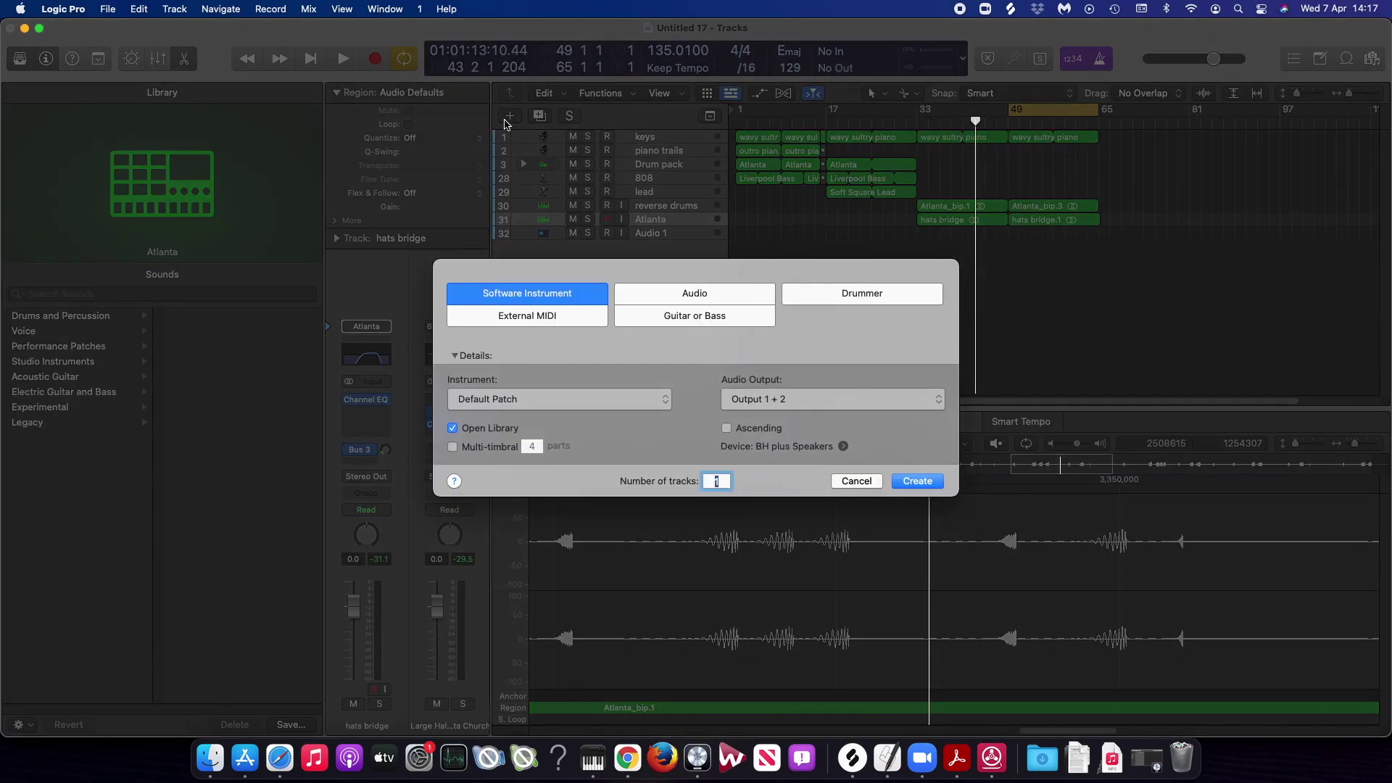
key("Return")
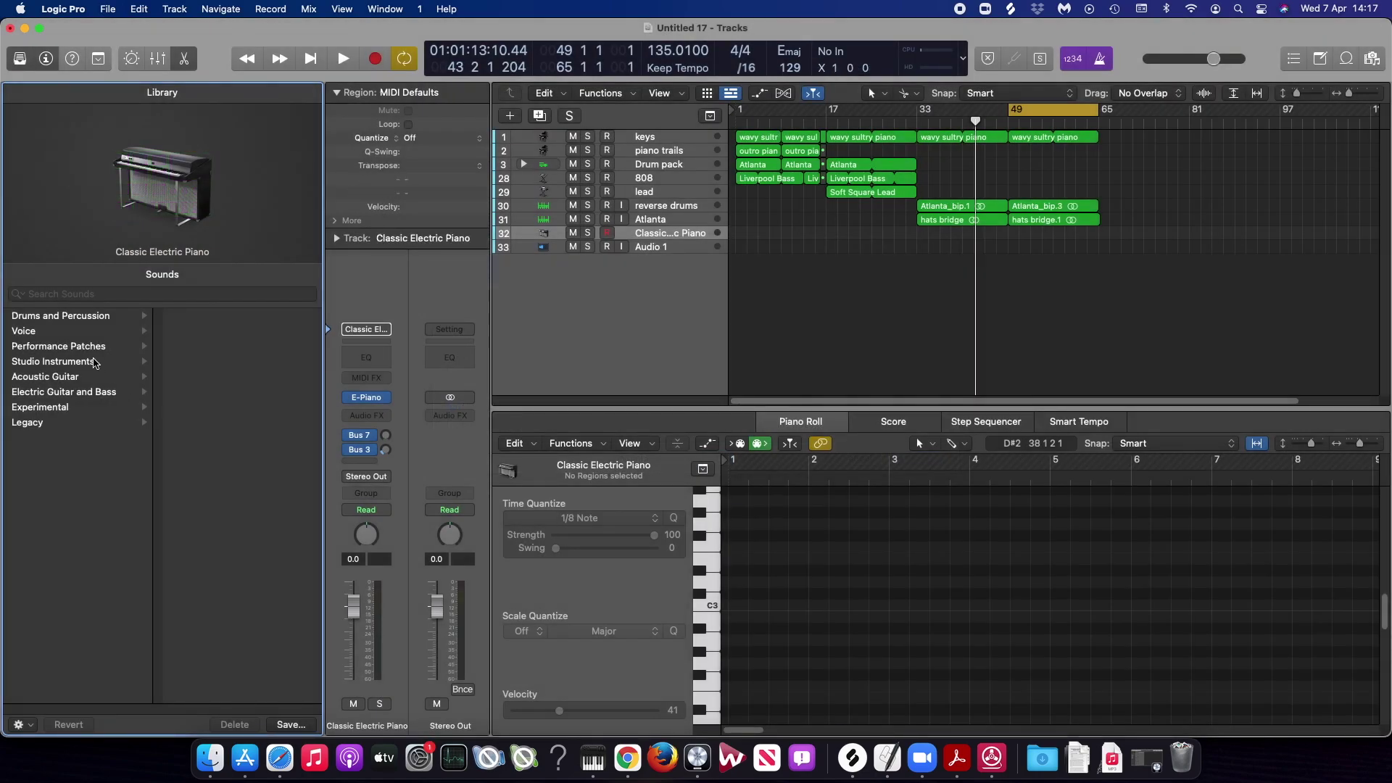
left_click(106, 319)
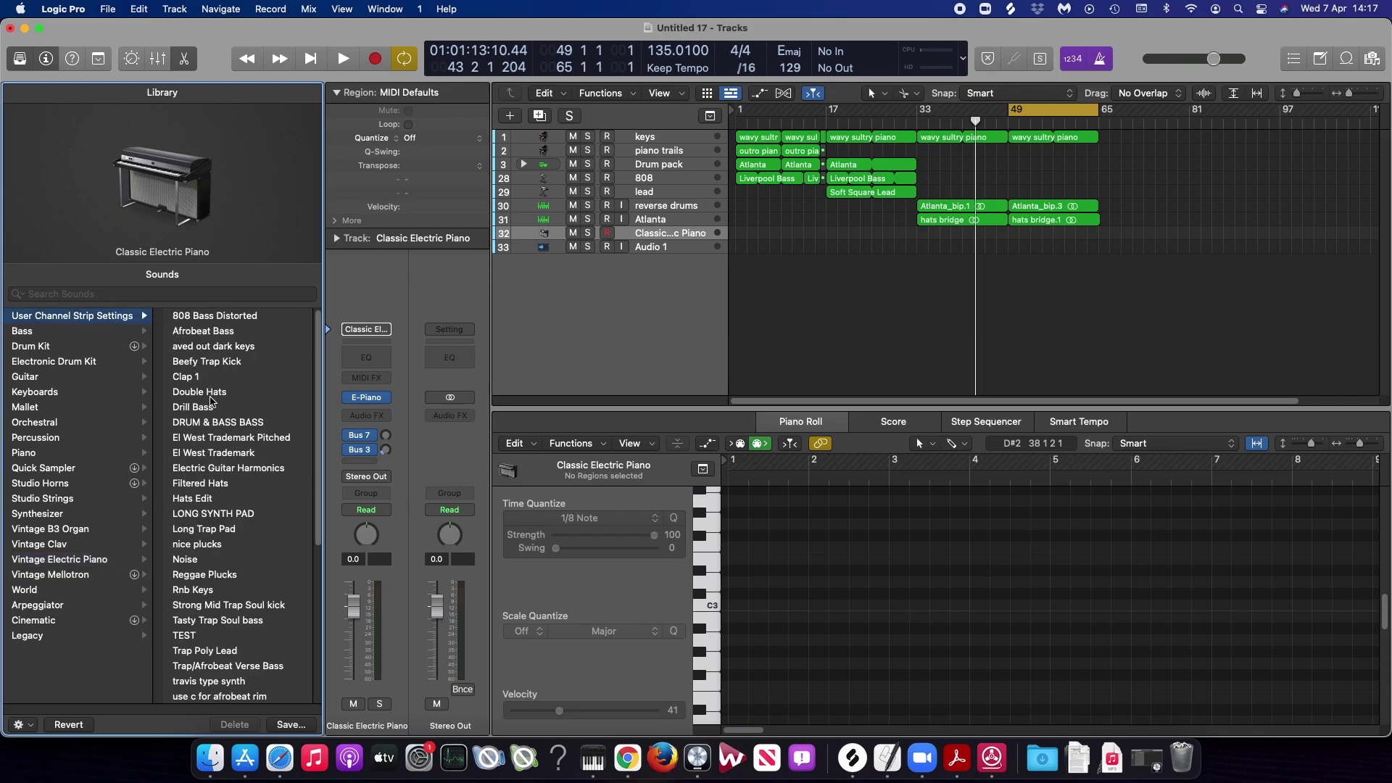
left_click(21, 330)
left_click(198, 422)
- Record a bass part on the Subby Bass track from bar 49, looped to bar 65, and stop playback
key("space")
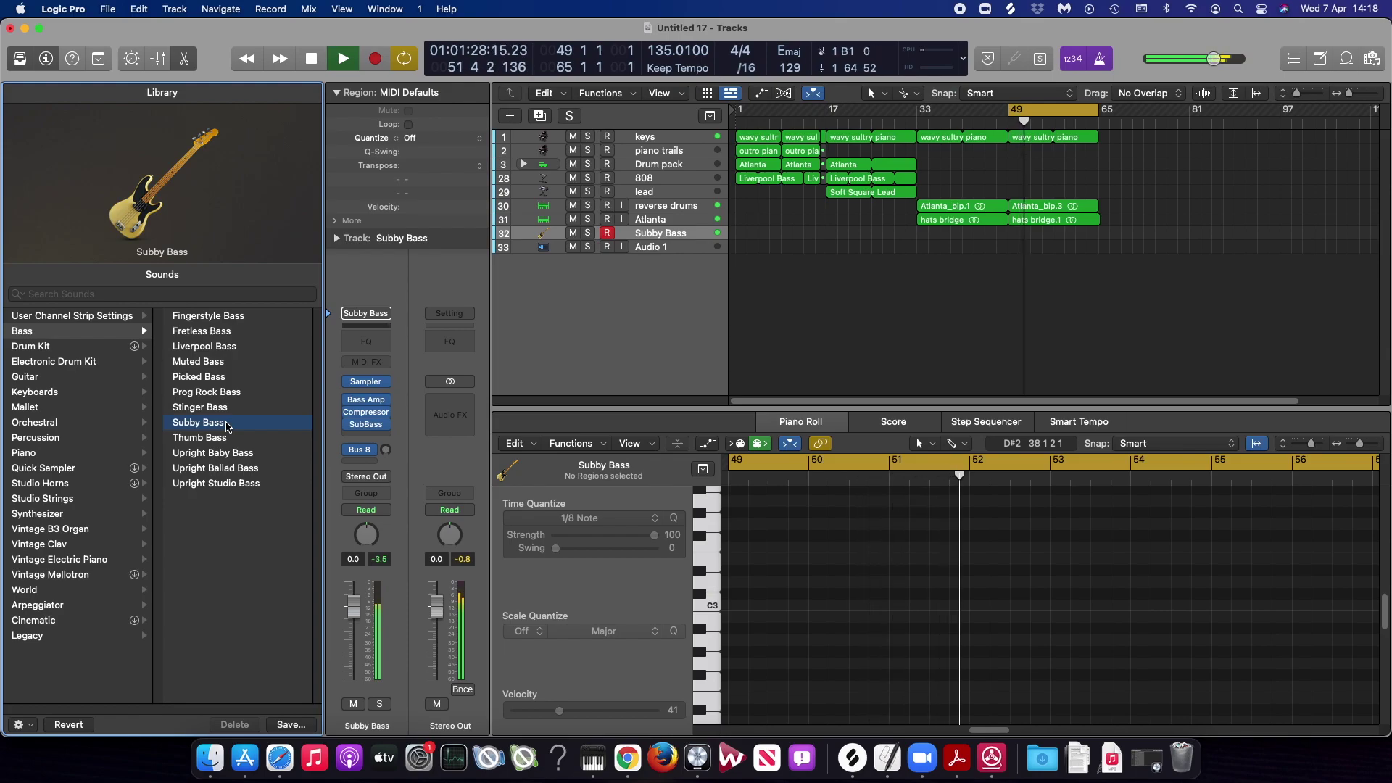
key("r")
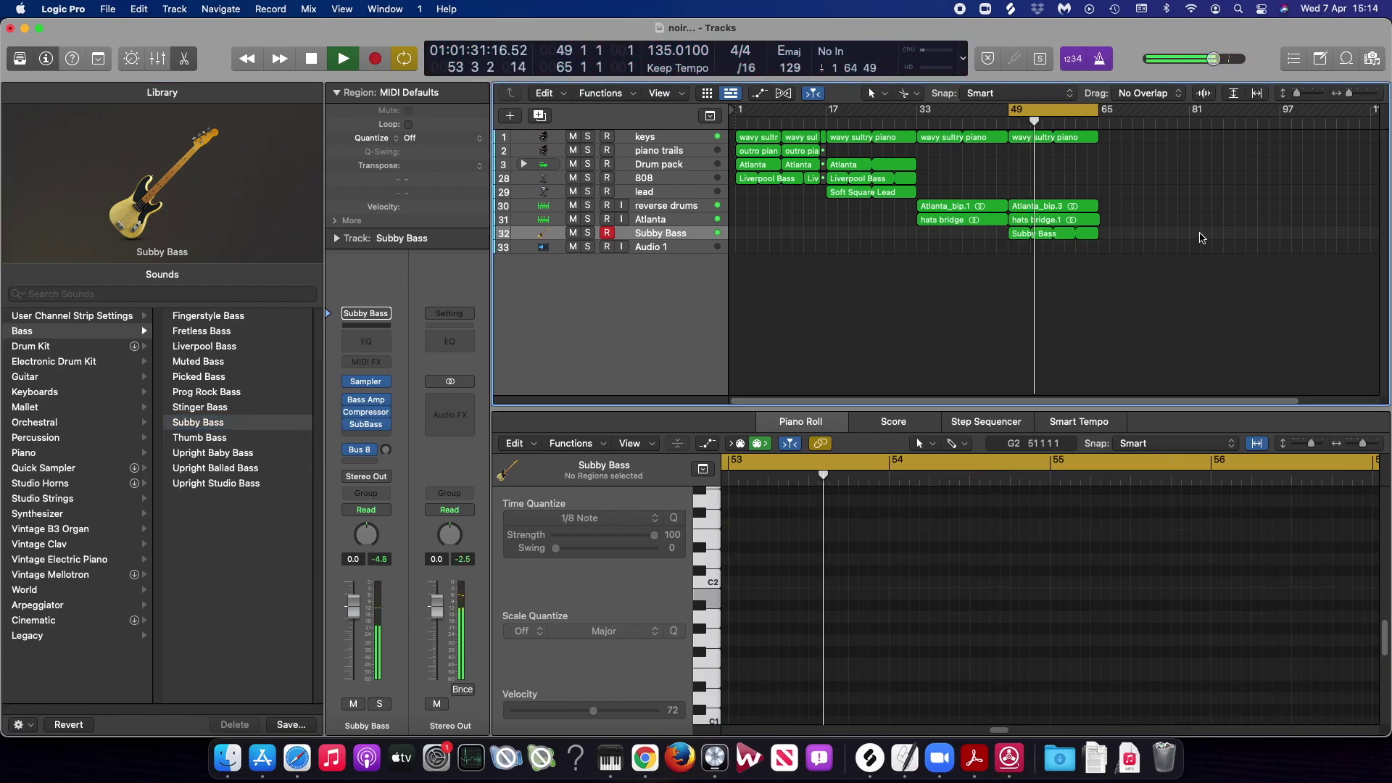
key("space")
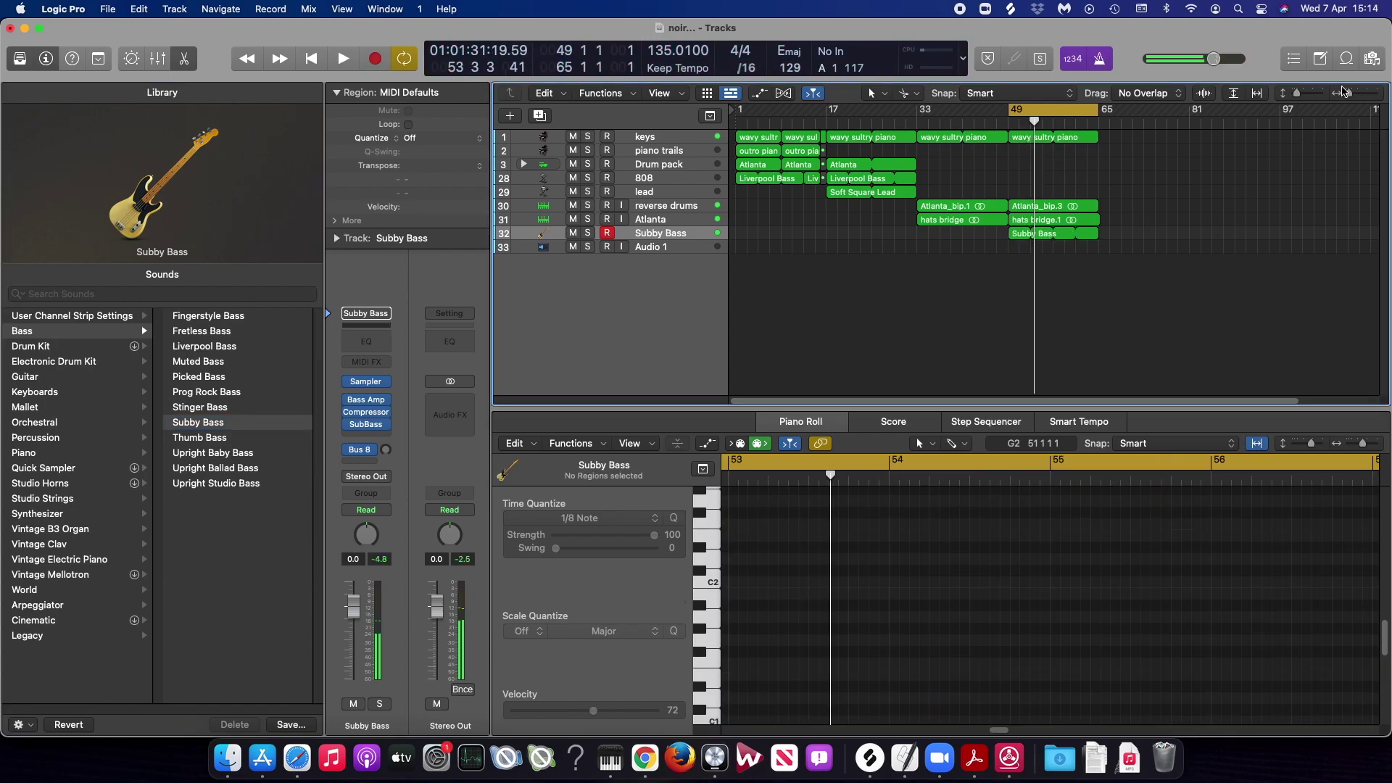
- Split the reverse drums, hats bridge and Subby Bass regions at bar 64 and mute their final one-bar pieces
left_click_drag(1347, 94, 1352, 94)
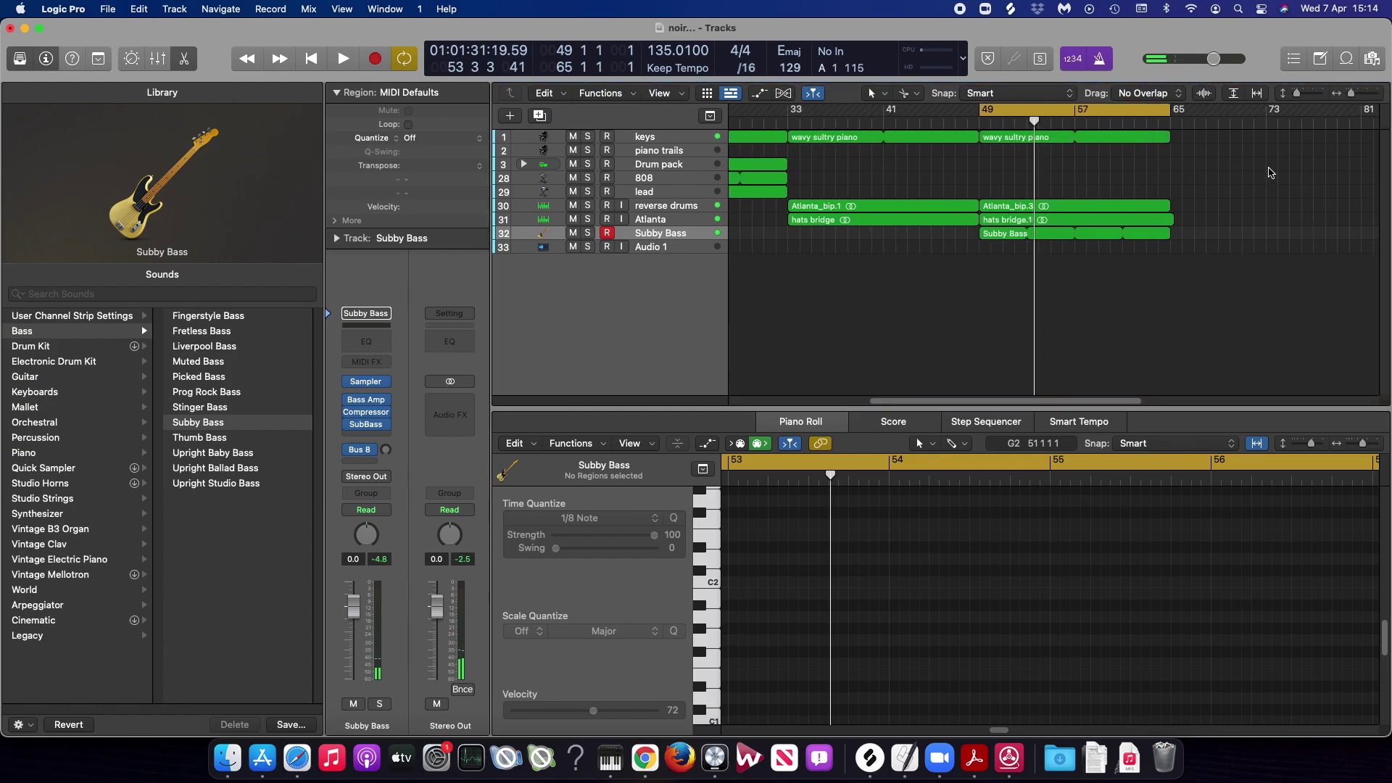
left_click_drag(1161, 273, 1155, 218)
left_click(1159, 210)
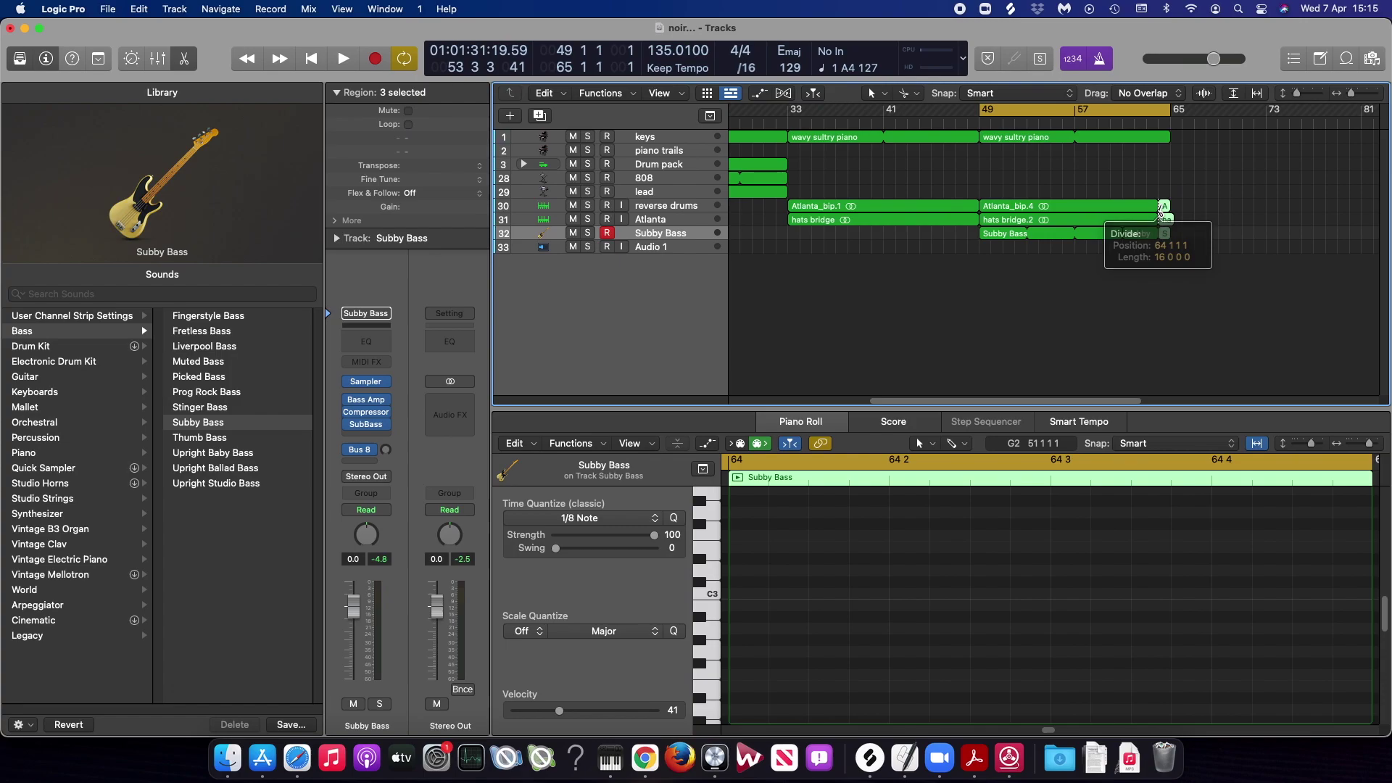
key("ctrl+m")
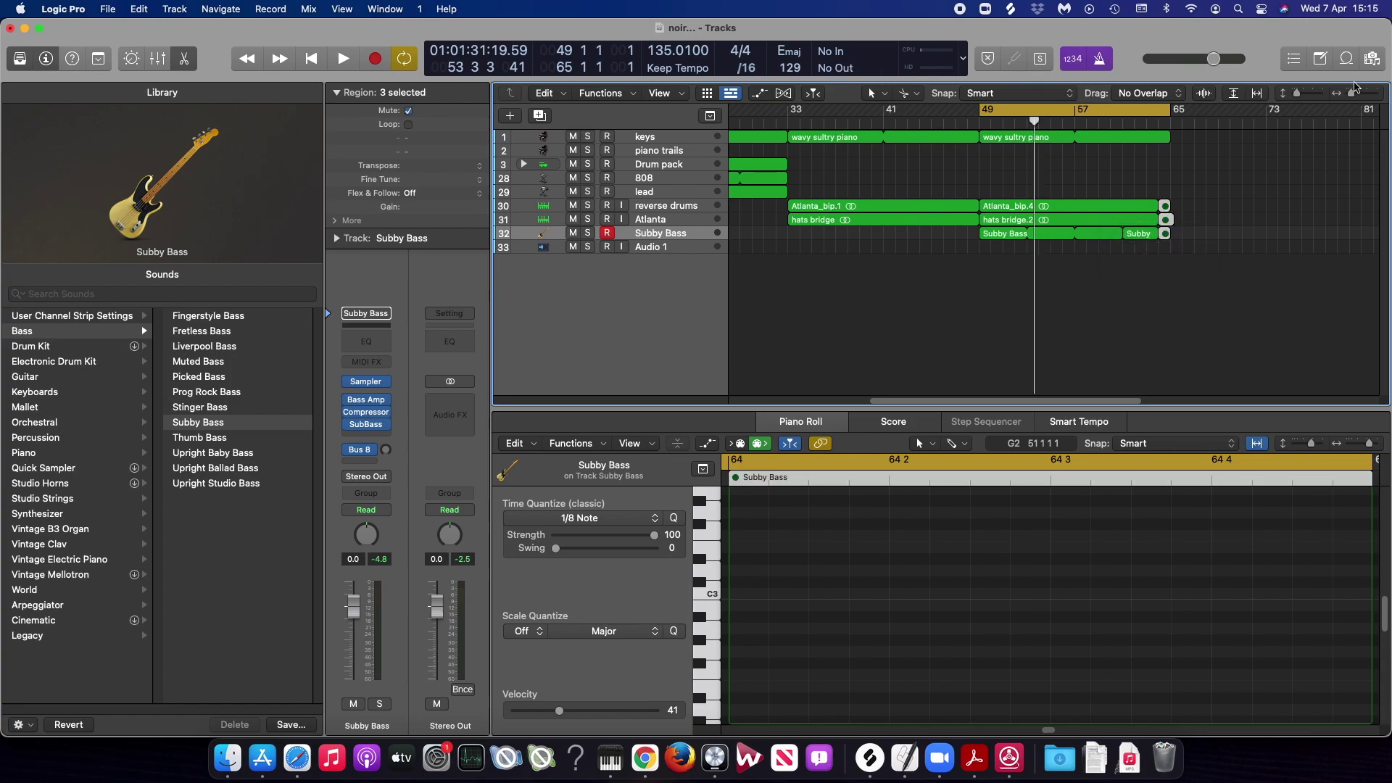
- Copy the keys, drum, 808 and lead regions from bar 17 to bar 65 and play back the arrangement
left_click_drag(1353, 95, 1348, 96)
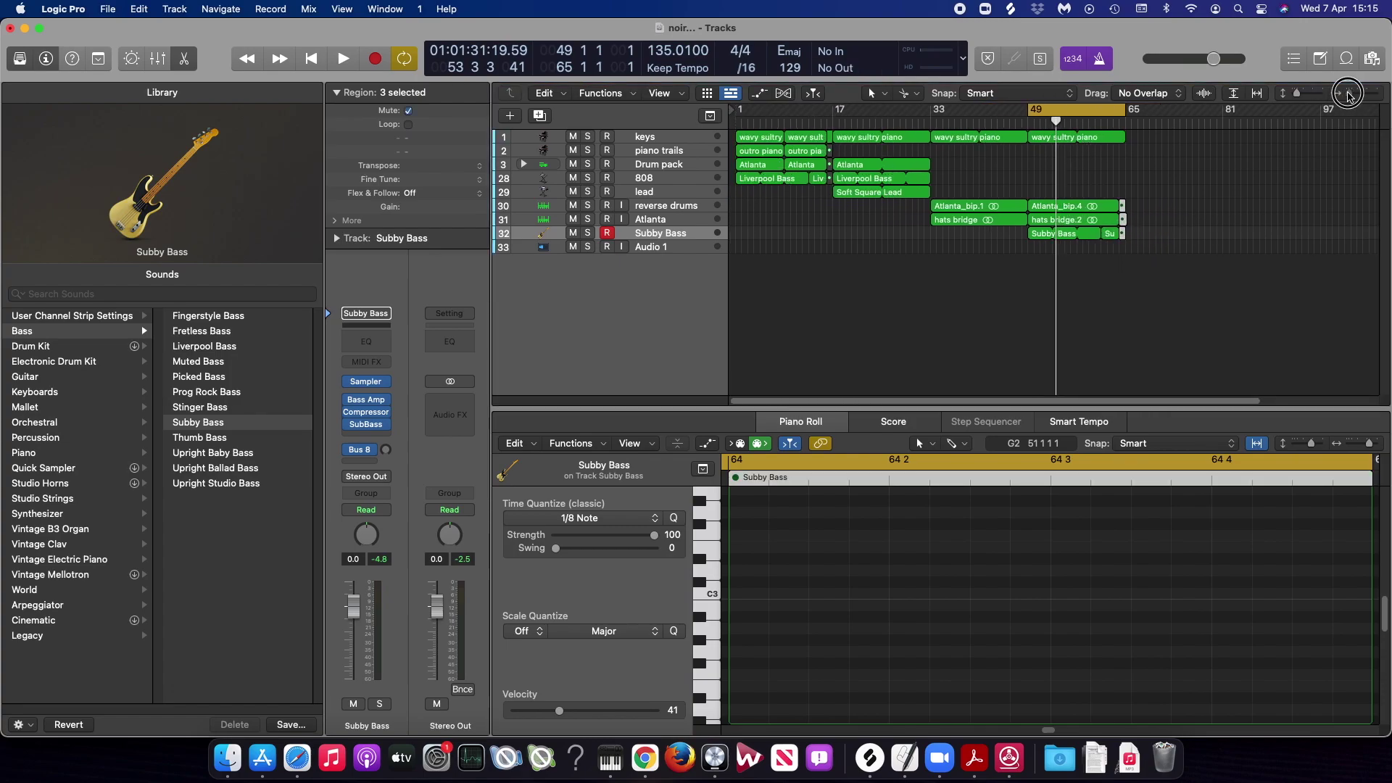
left_click_drag(841, 262, 882, 136)
left_click(911, 121)
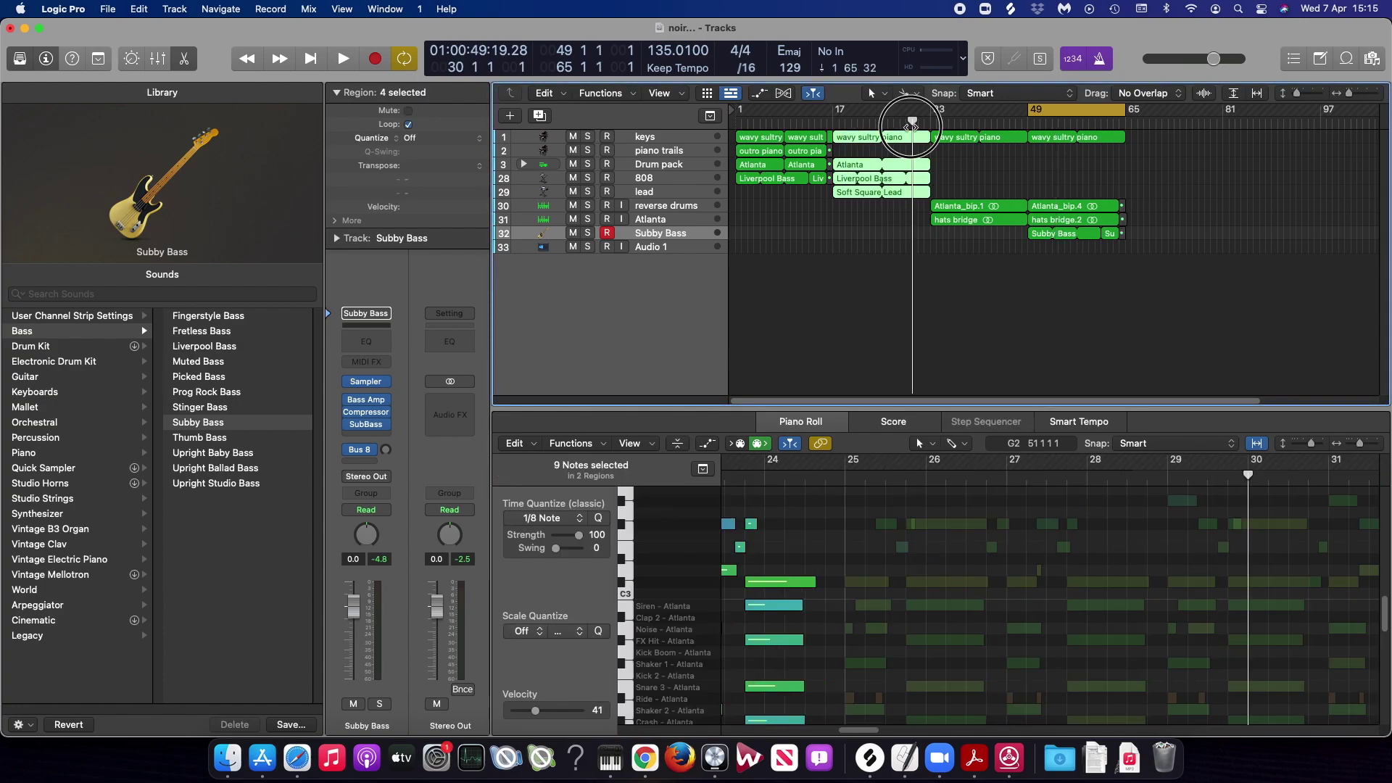
key("space")
key("space")
left_click_drag(853, 220, 902, 124)
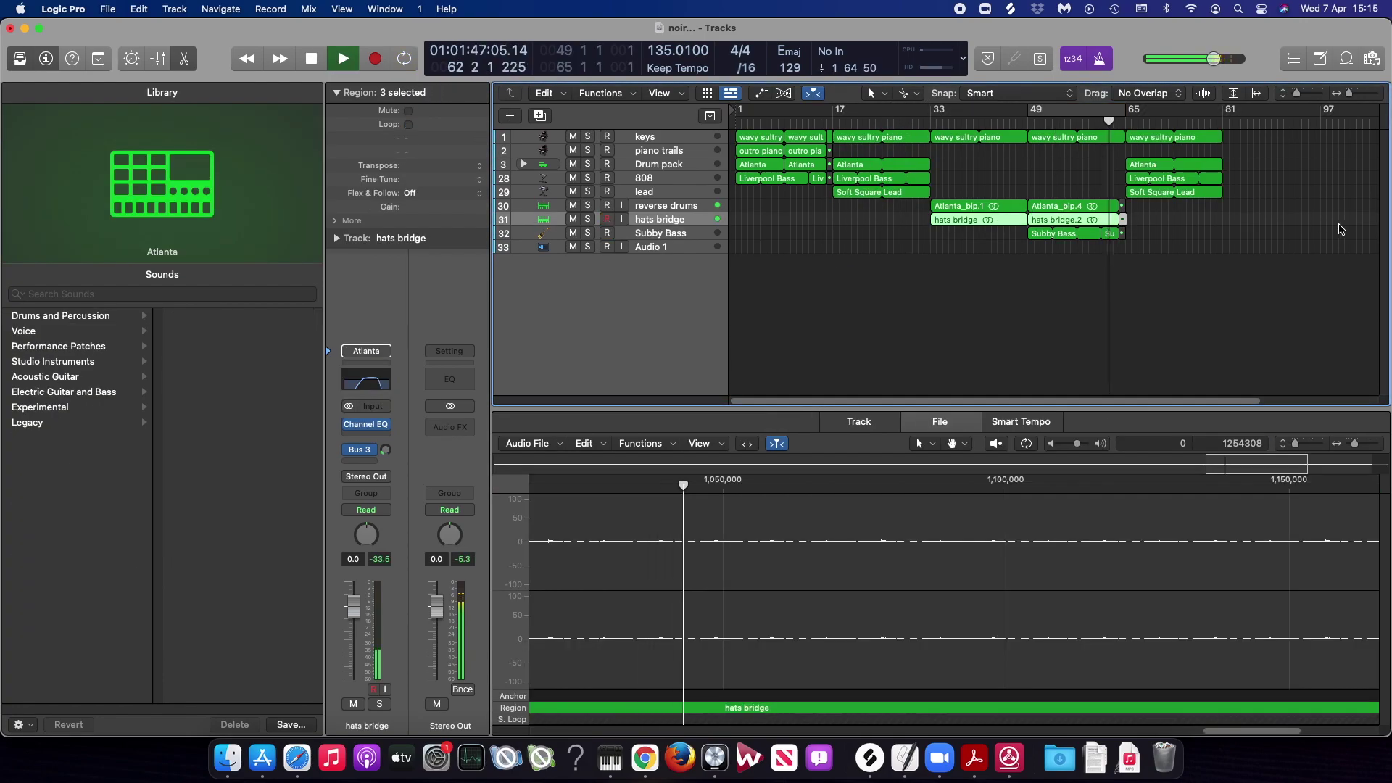
- Rename the Subby Bass track to "bass bridge"
left_click(1197, 265)
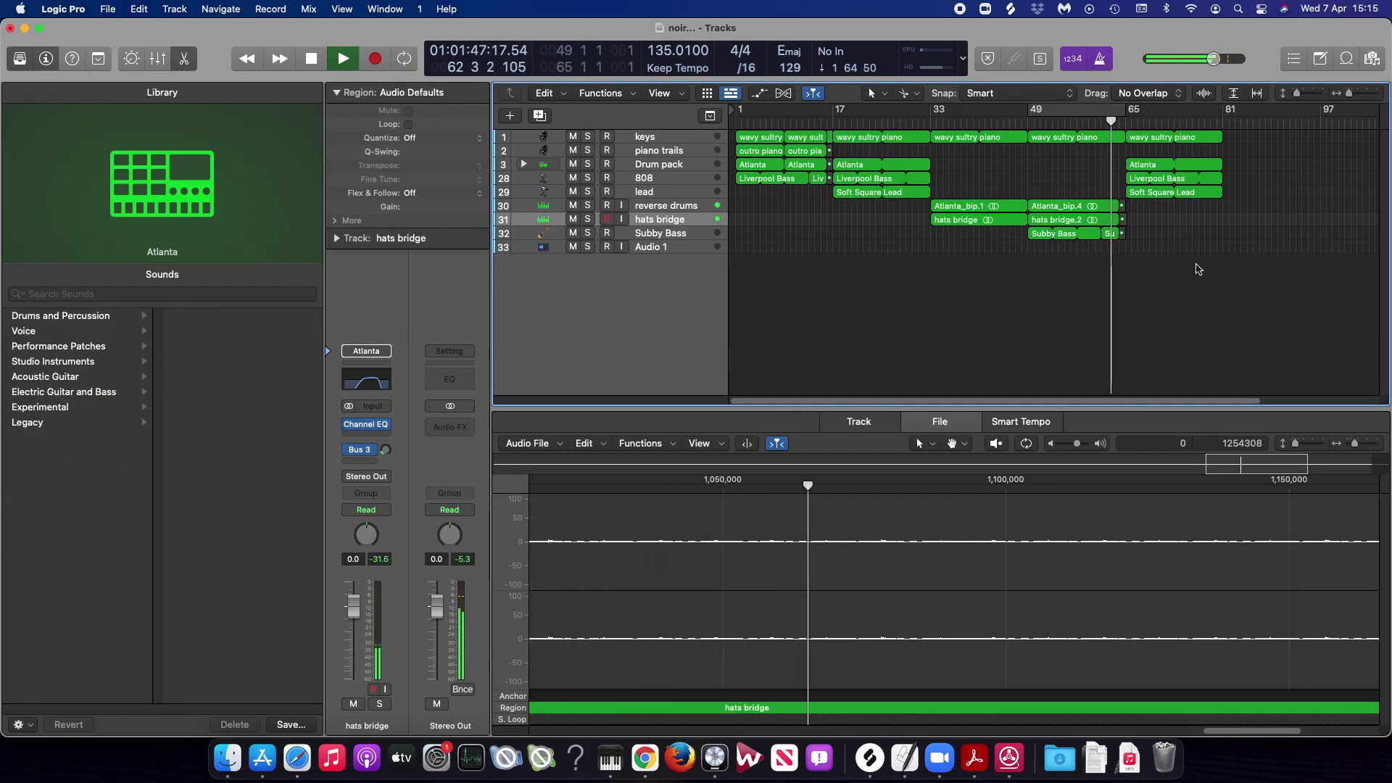
double_click(647, 231)
type("bass bridge")
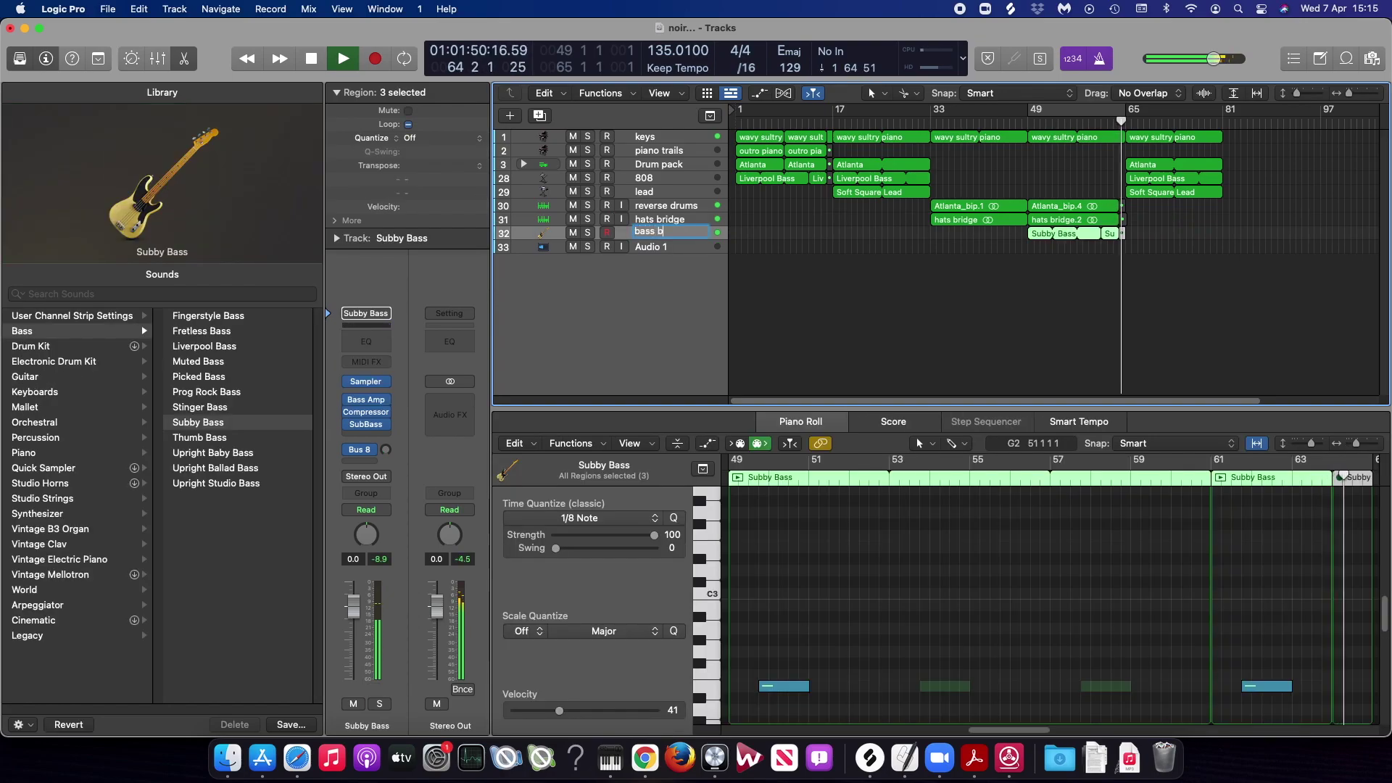
key("Return")
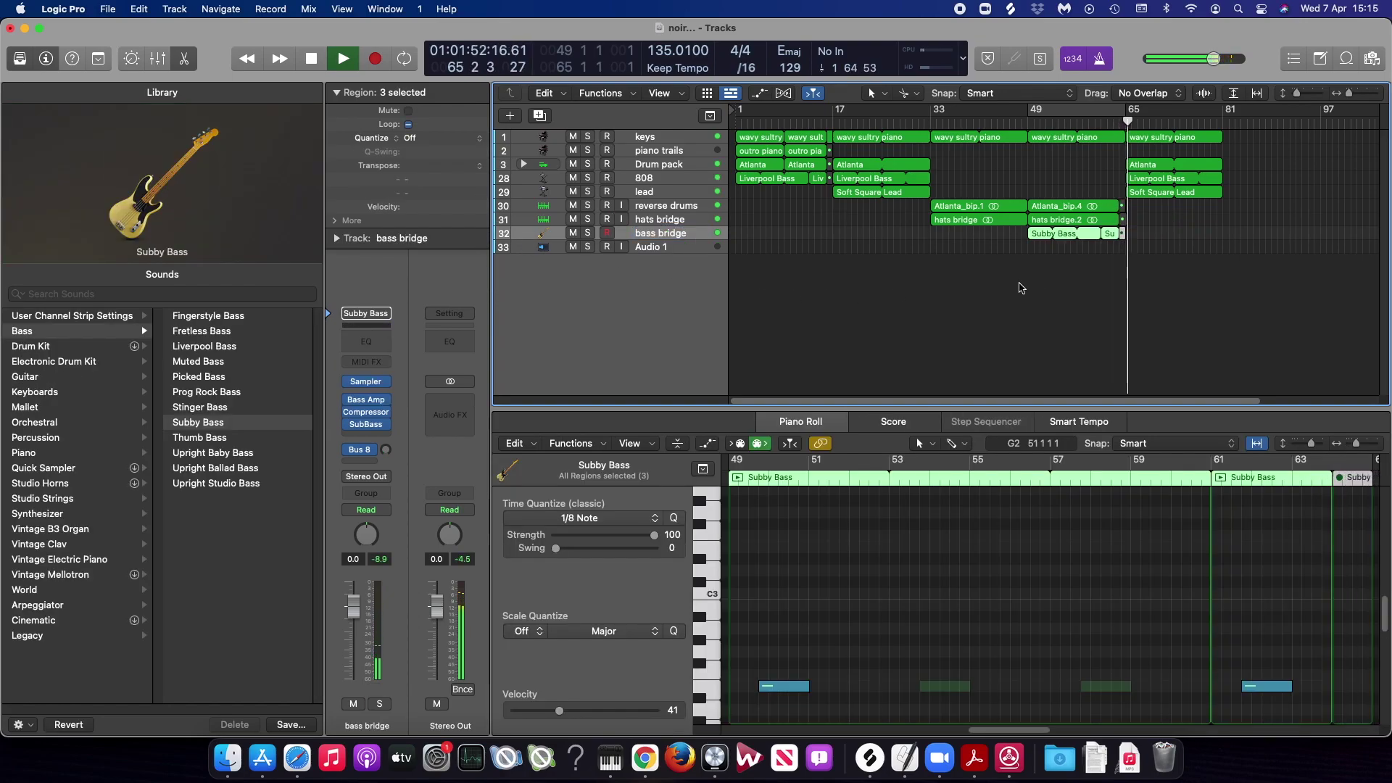
- Create a software instrument track below the Drum pack and load the Double Hats user channel strip setting
left_click_drag(1349, 93, 1350, 93)
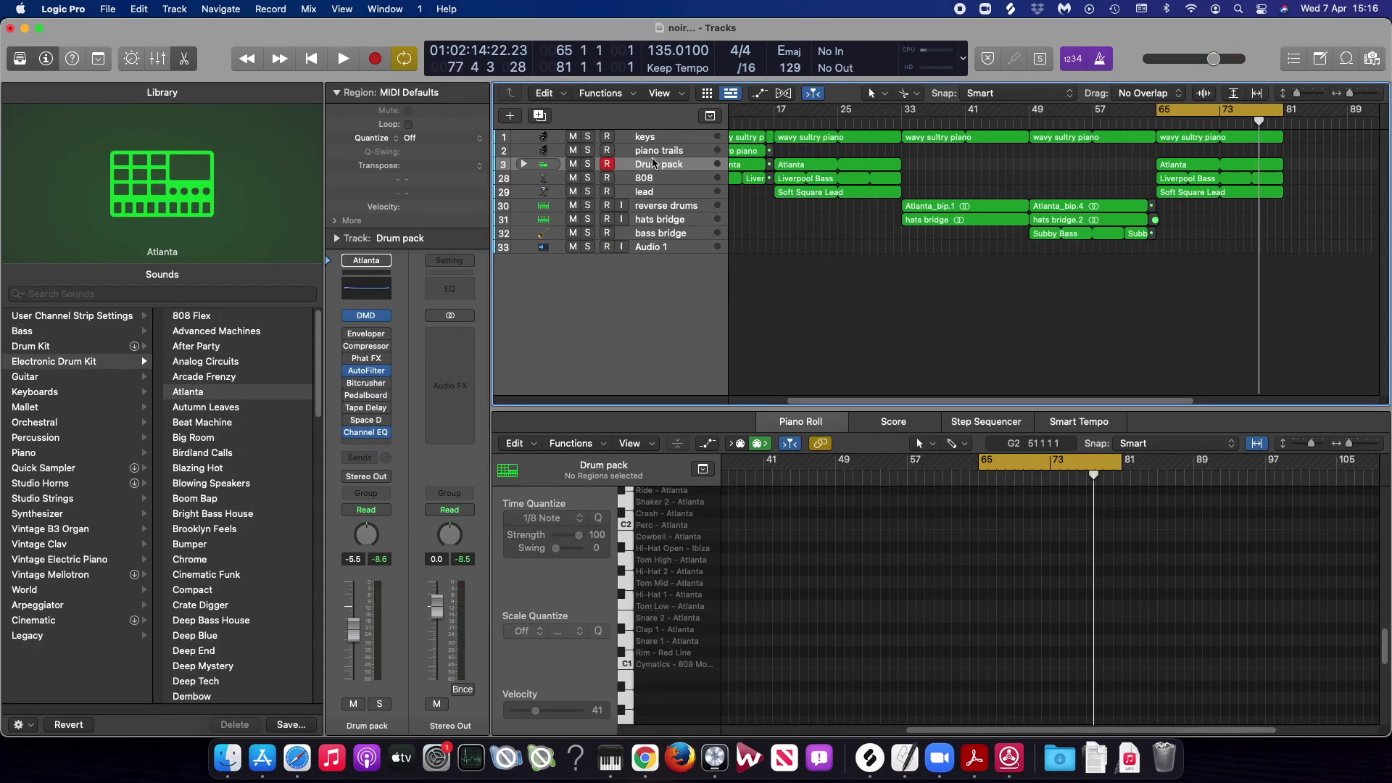
left_click(509, 116)
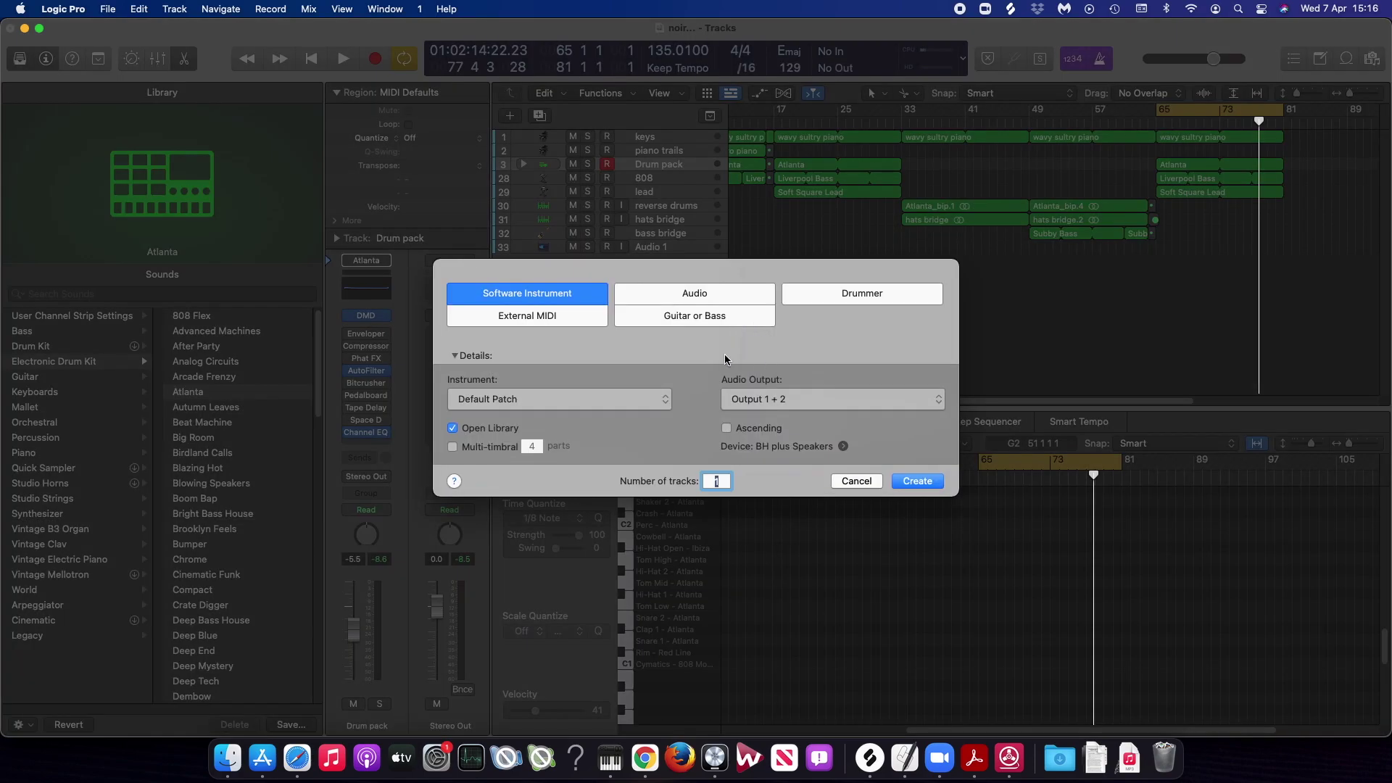
left_click(923, 481)
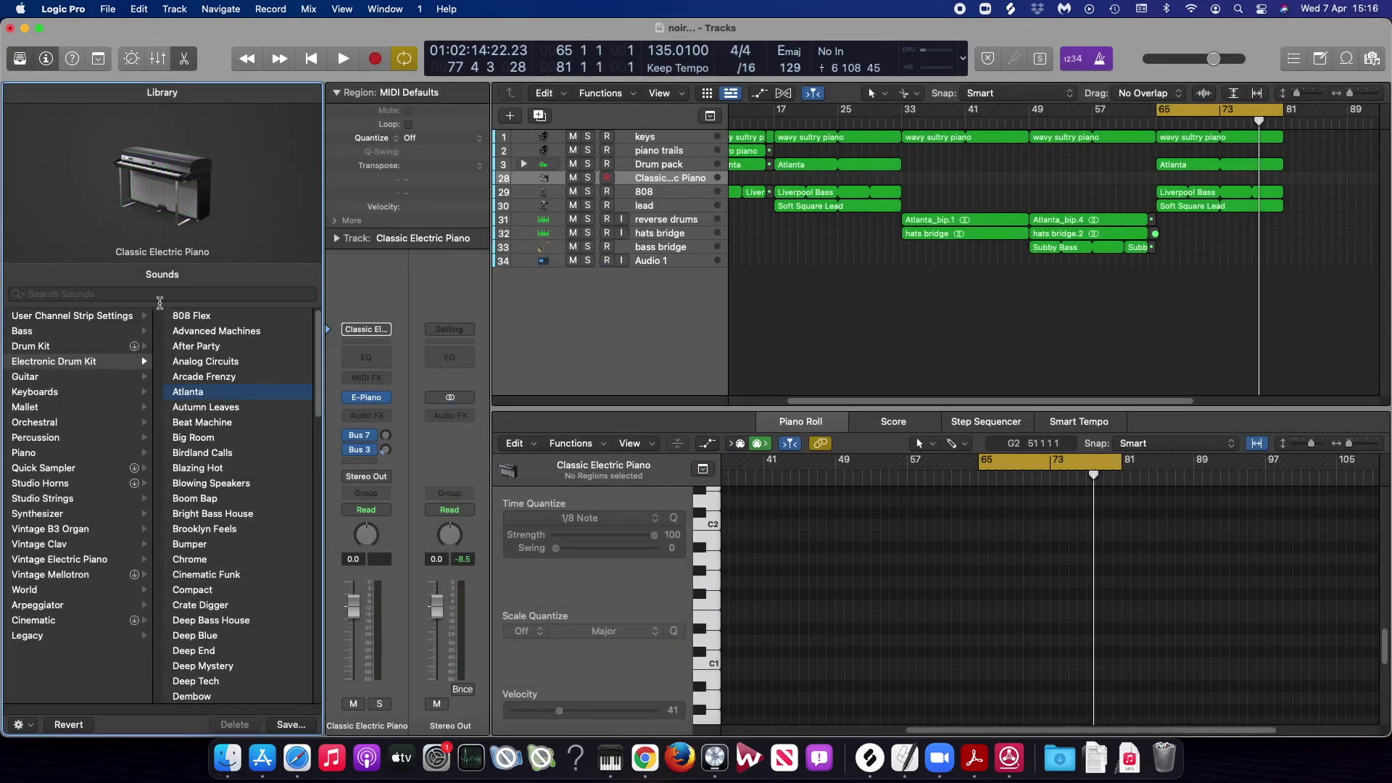
left_click(131, 317)
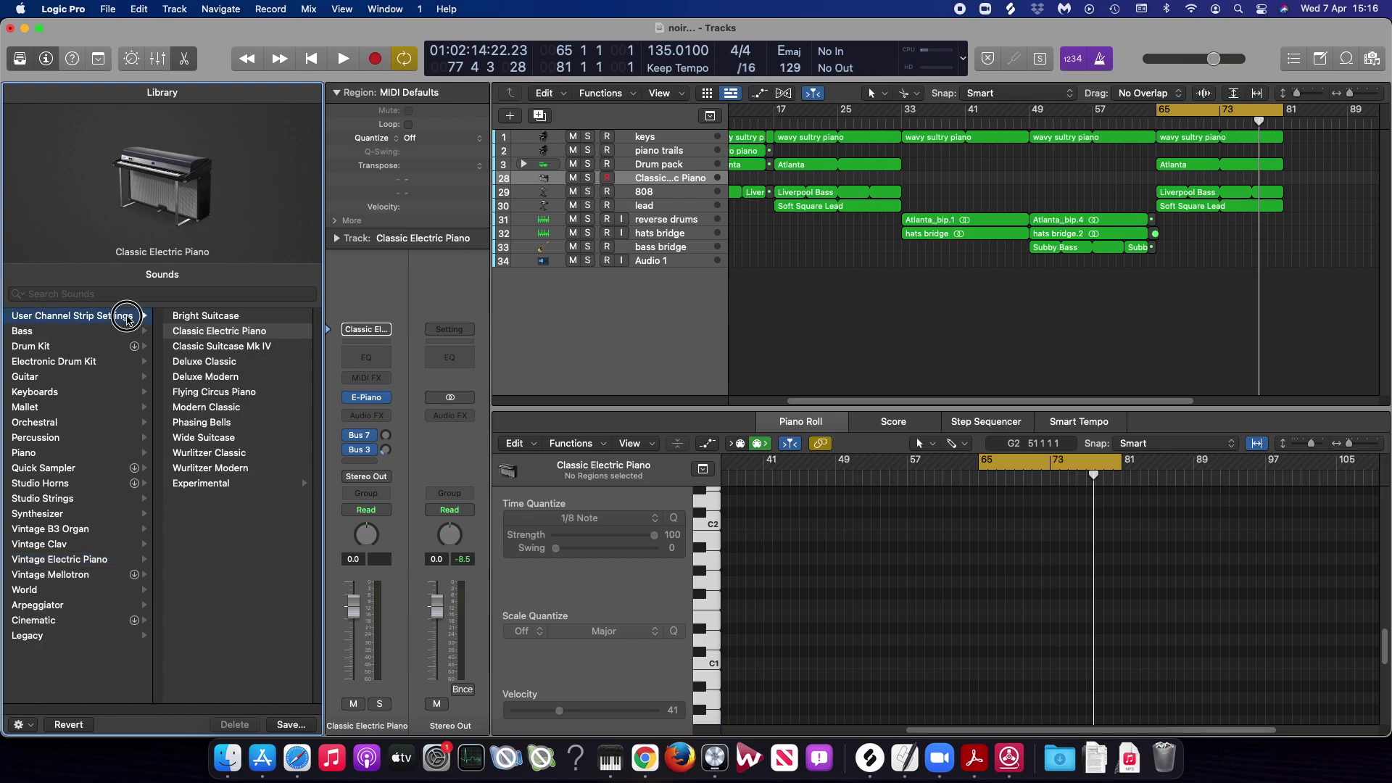
left_click(266, 407)
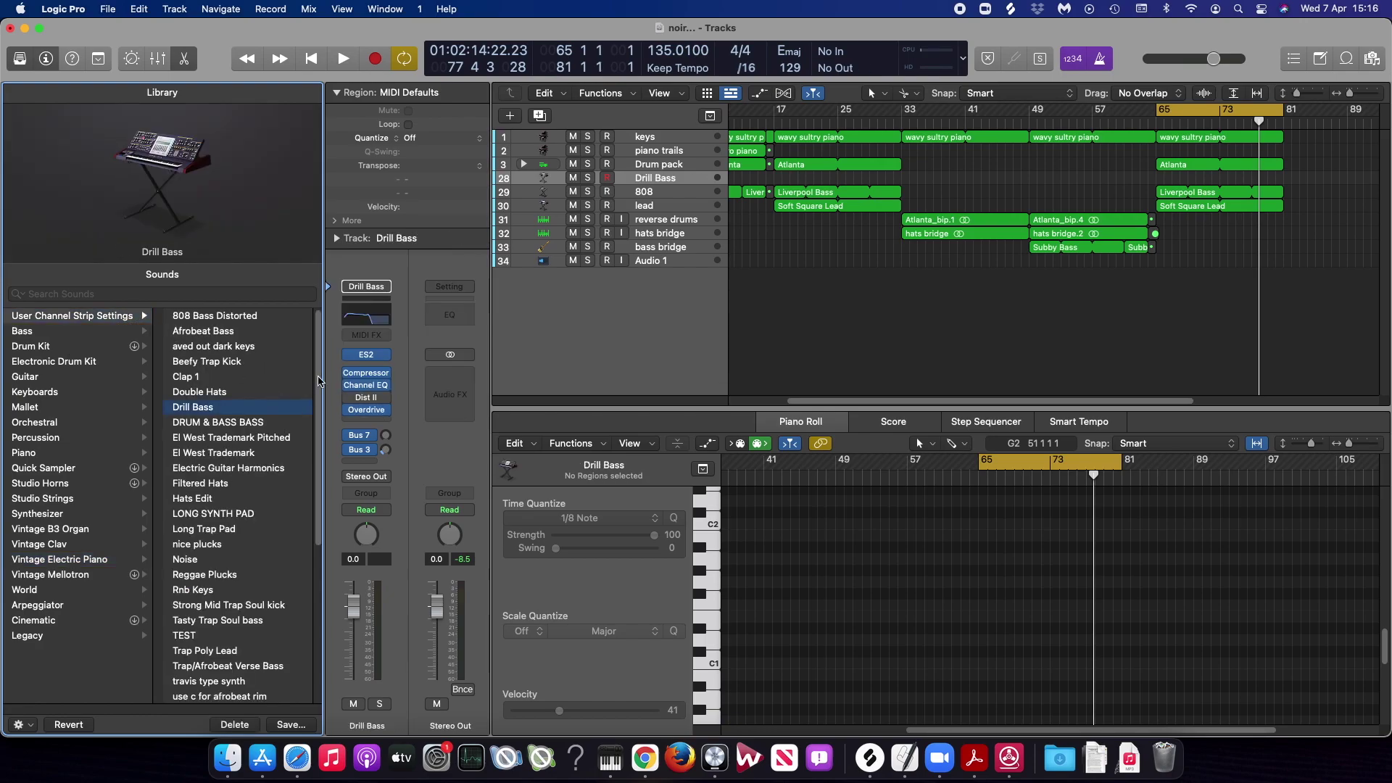
scroll(304, 392, "down", 3)
scroll(307, 387, "up", 3)
left_click(231, 395)
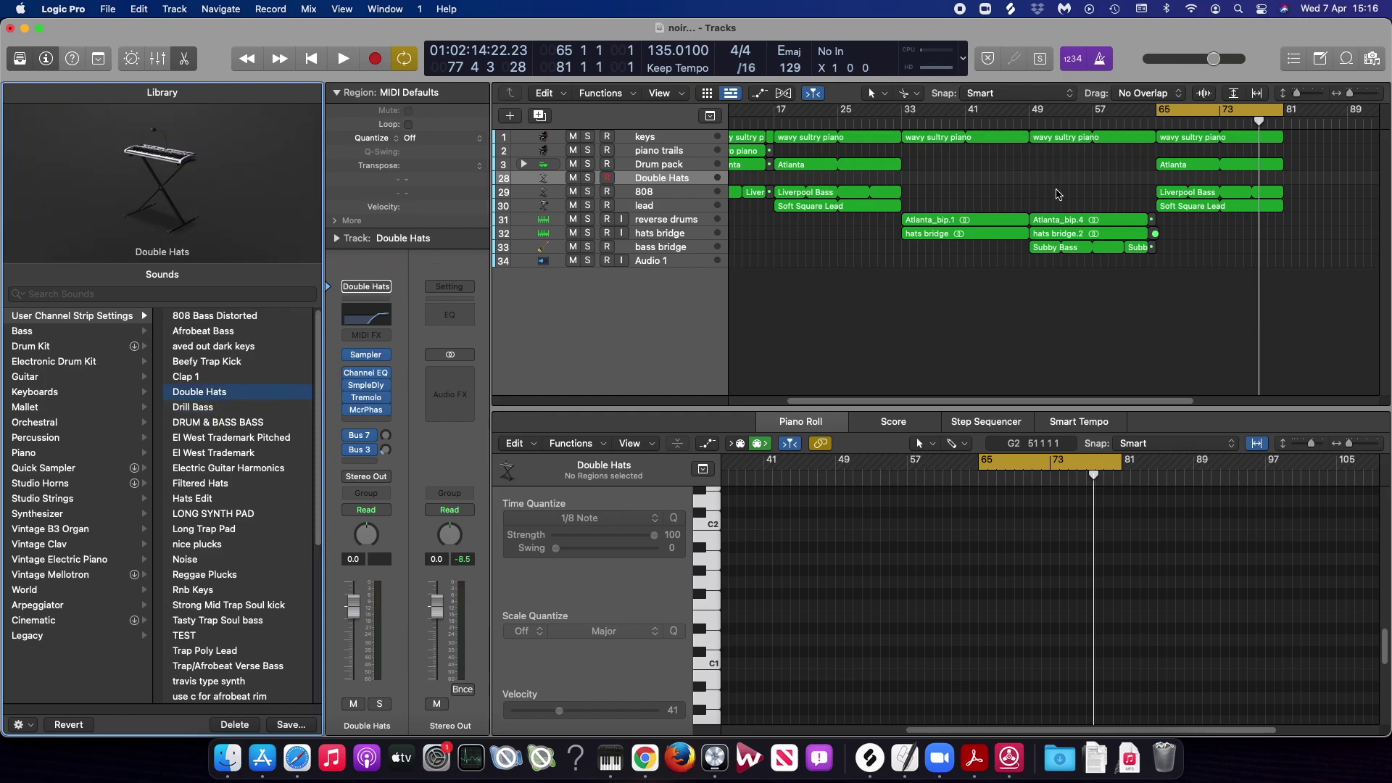
- Record a fast hi-hat roll on the Double Hats track in a region spanning bars 65 to 73
left_click(1093, 187)
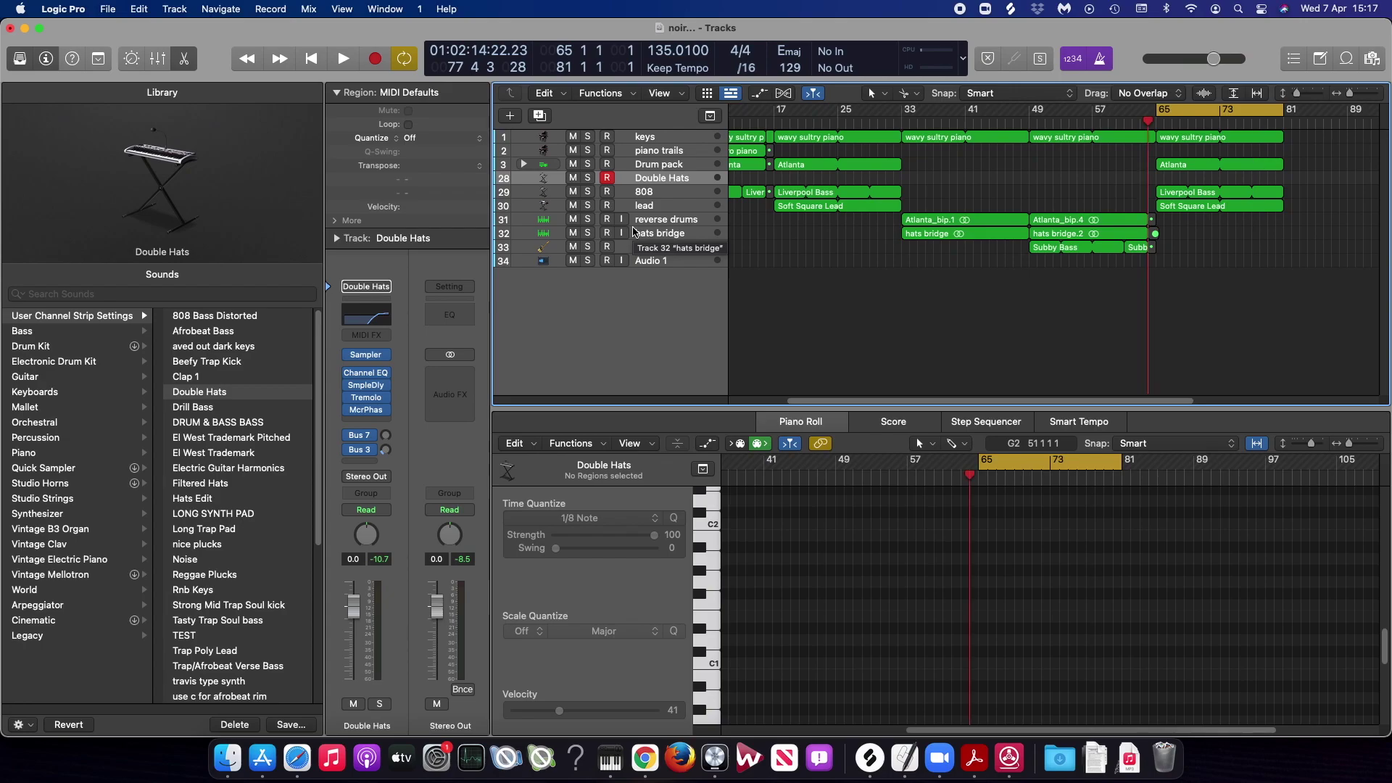
key("r")
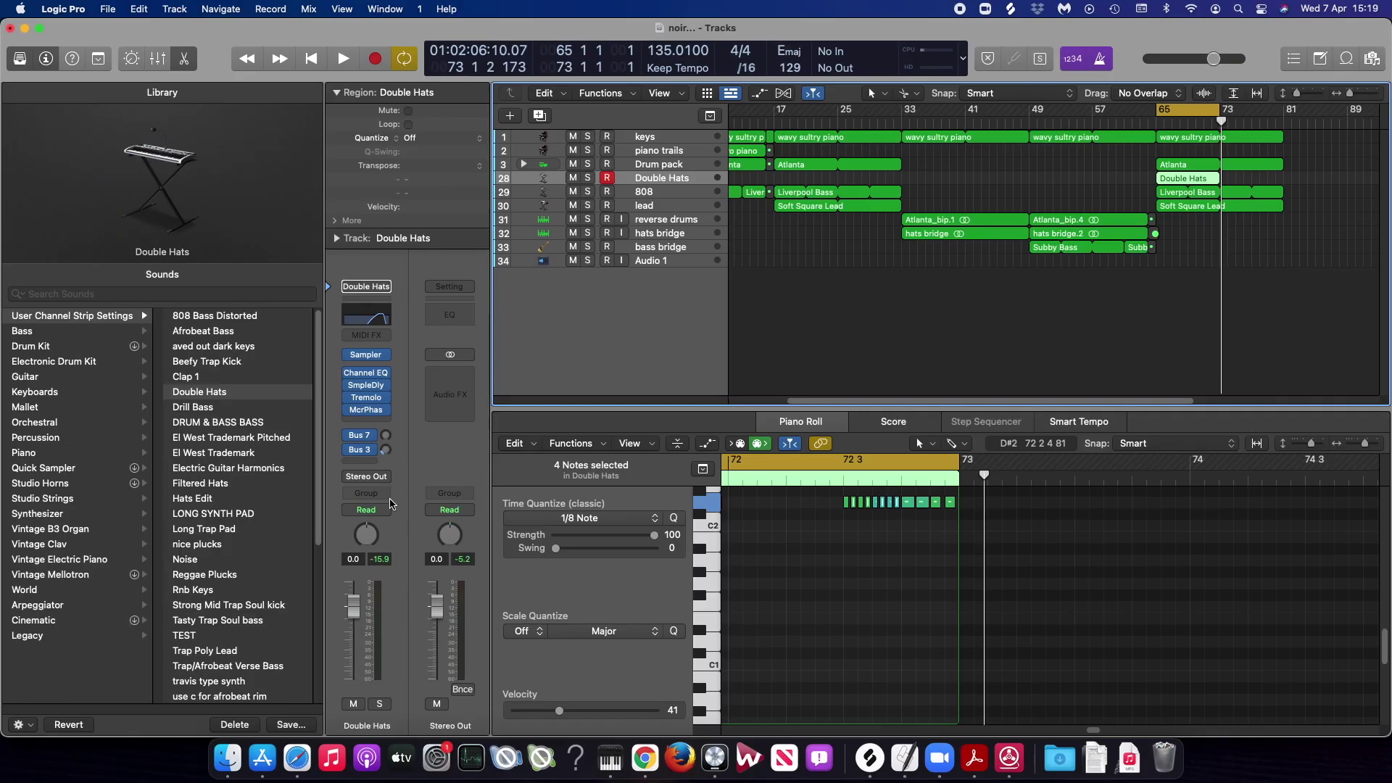
- Set the Double Hats track's automation mode to Latch and capture the Sampler's Coarse Tune parameter during playback
left_click(387, 508)
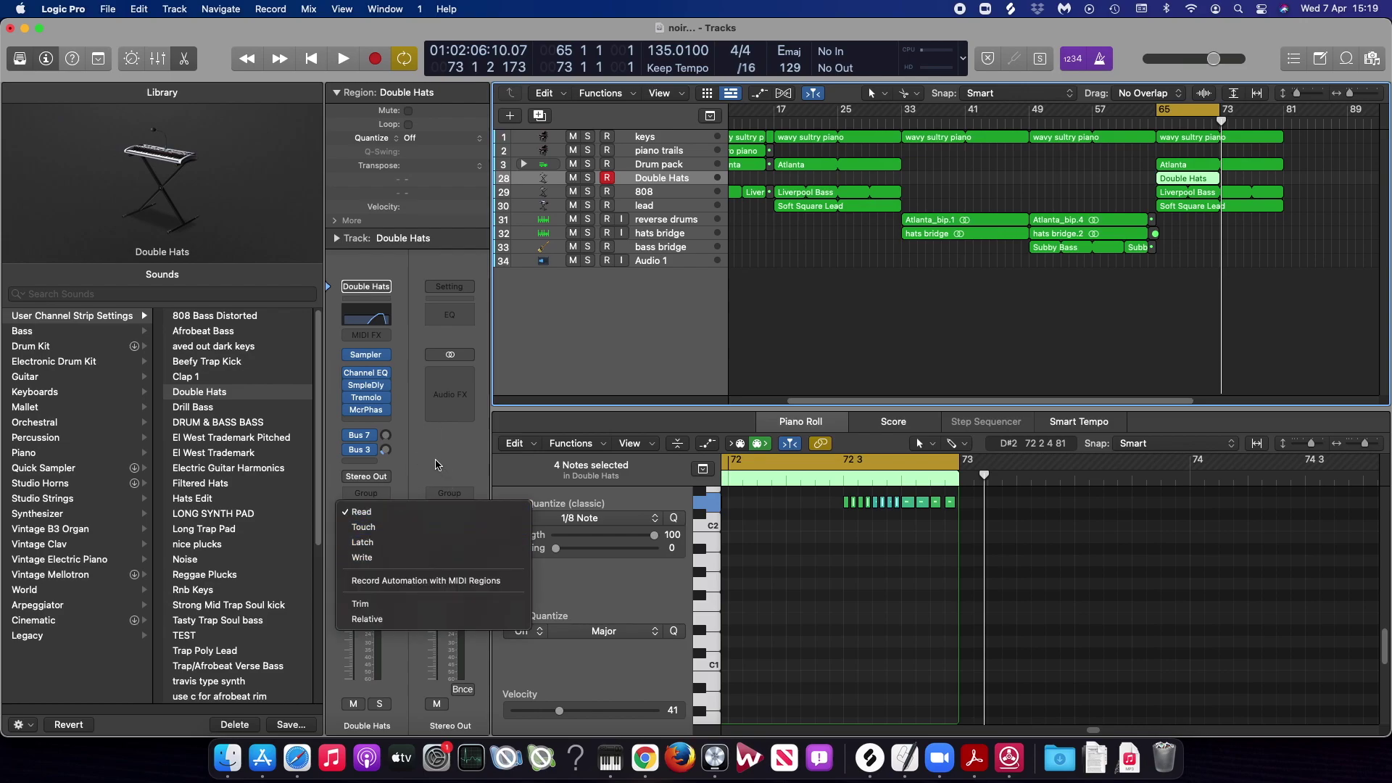
left_click(408, 544)
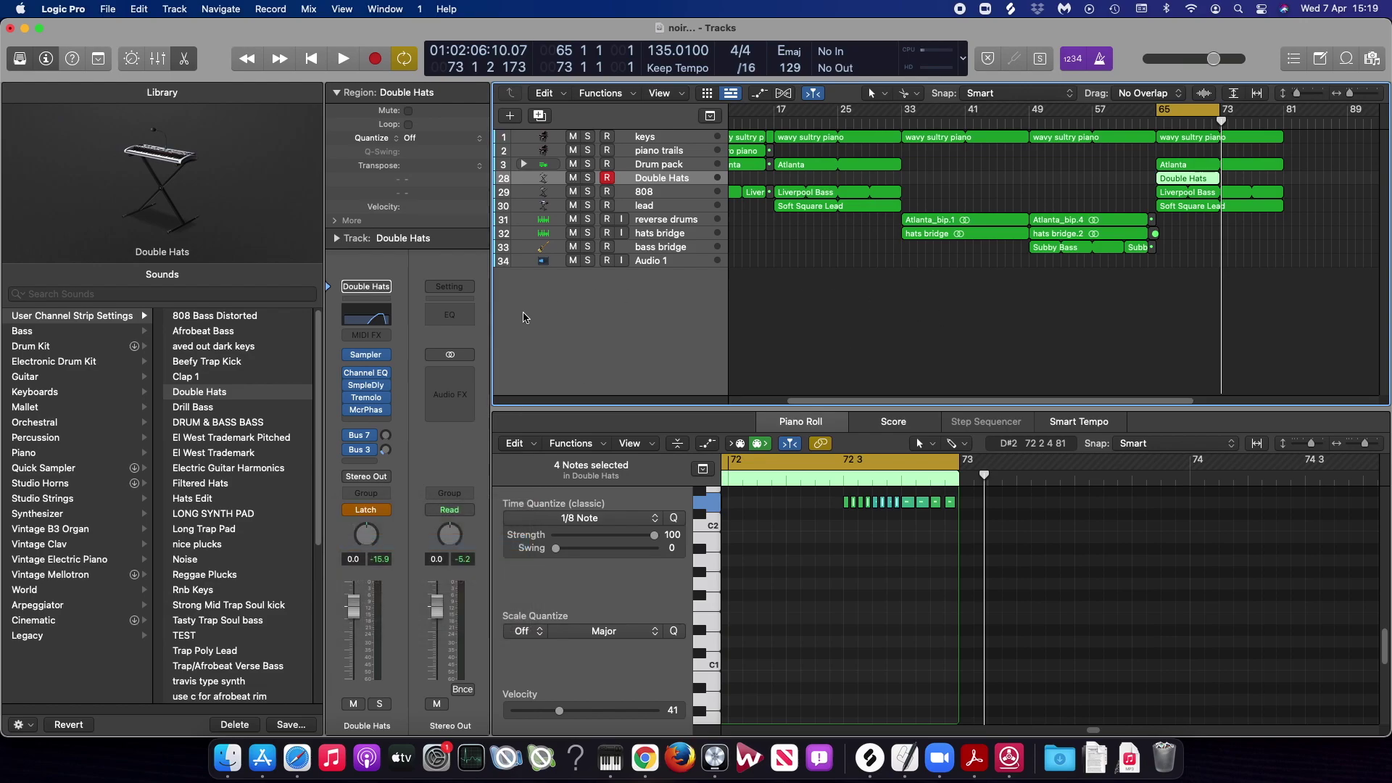
left_click(358, 357)
left_click_drag(960, 166, 808, 56)
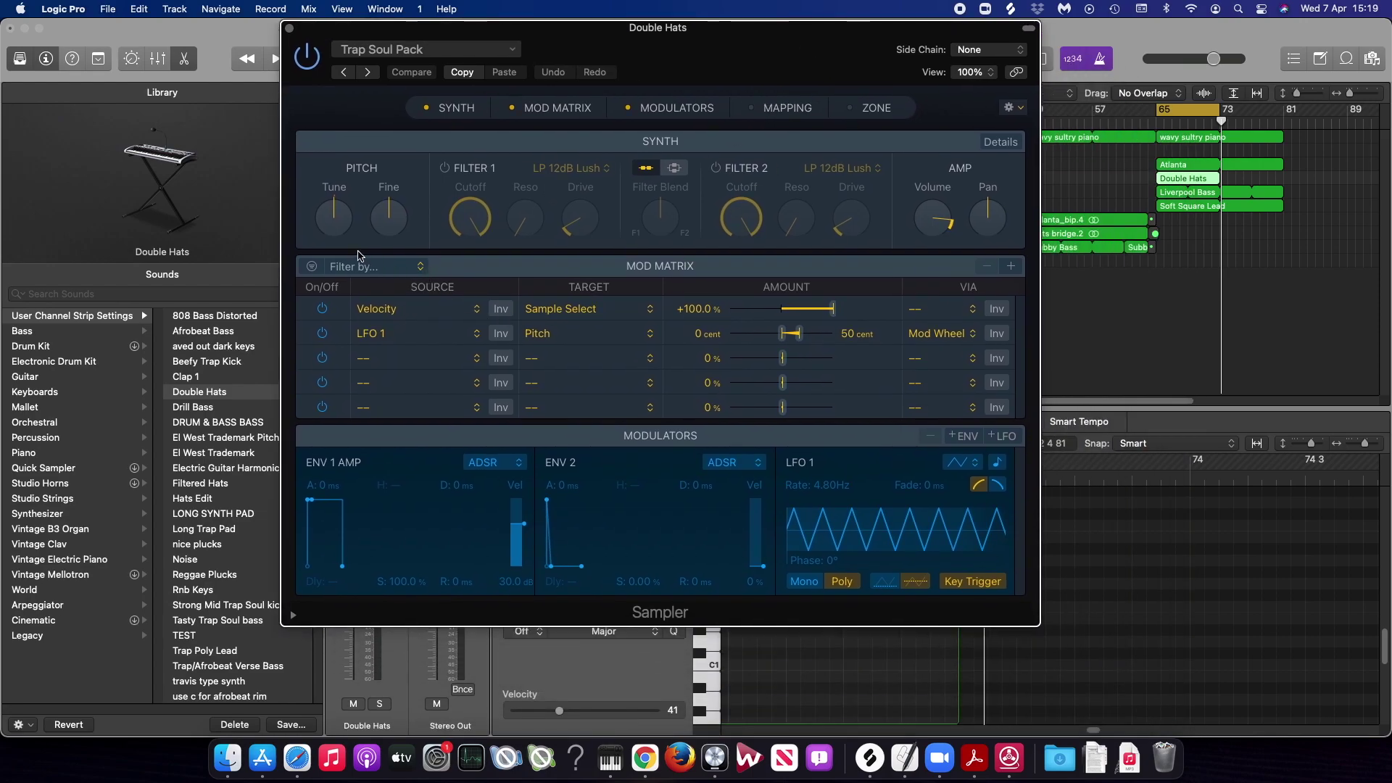
key("space")
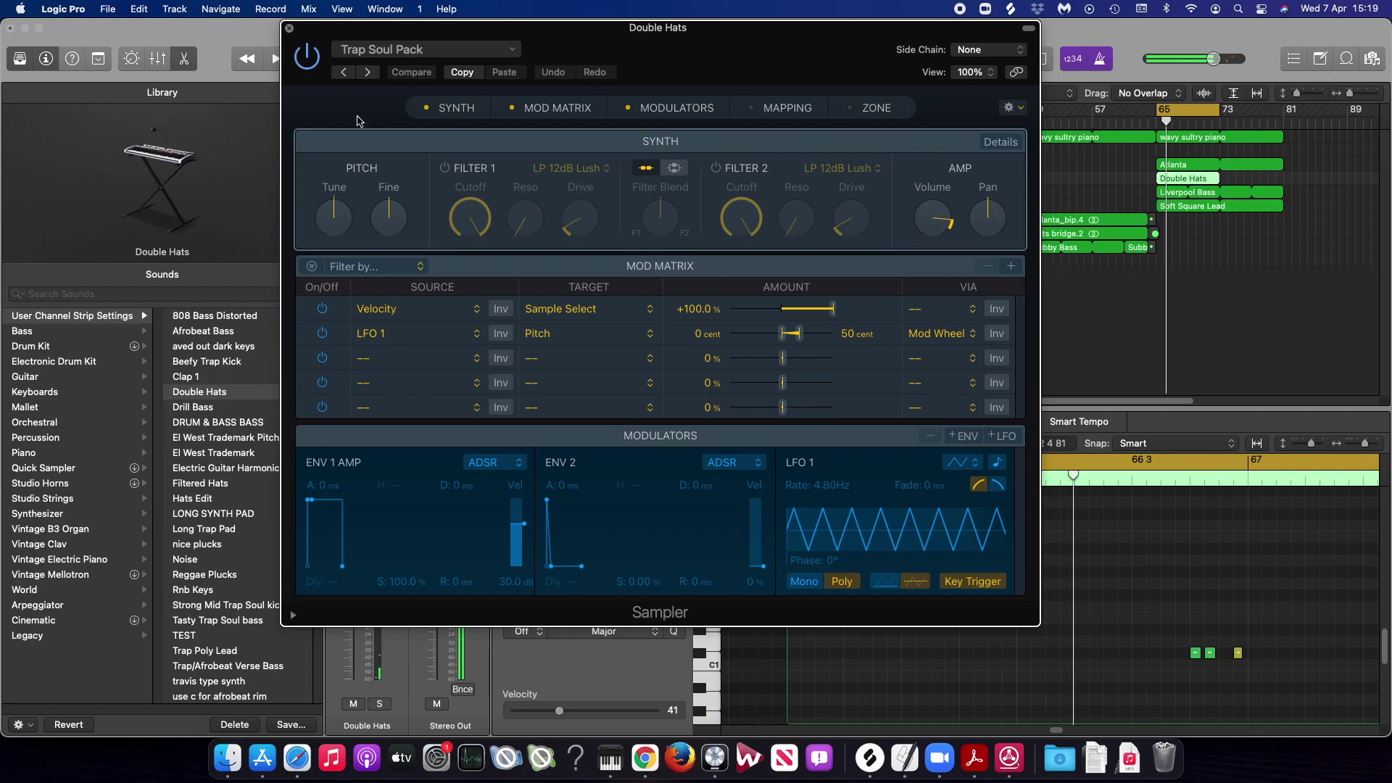
key("super+w")
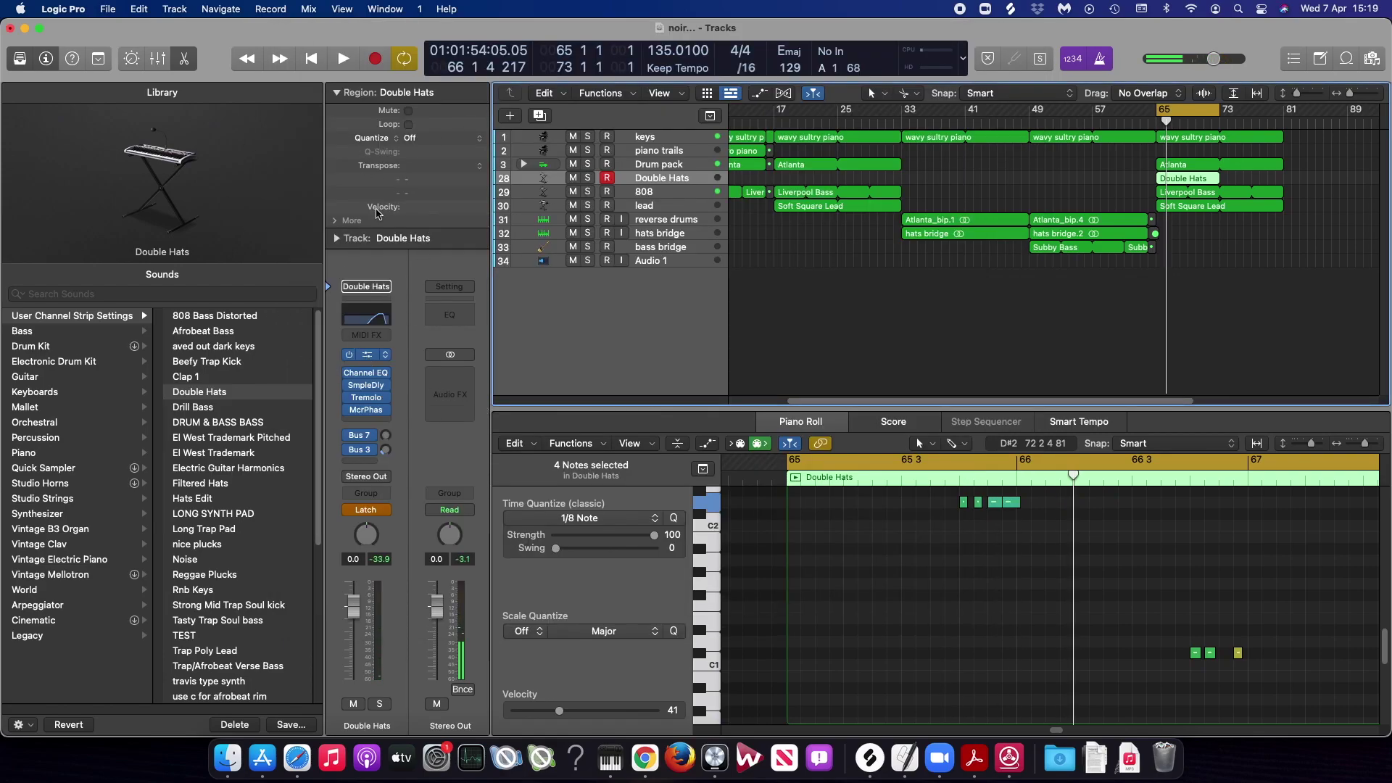
key("v")
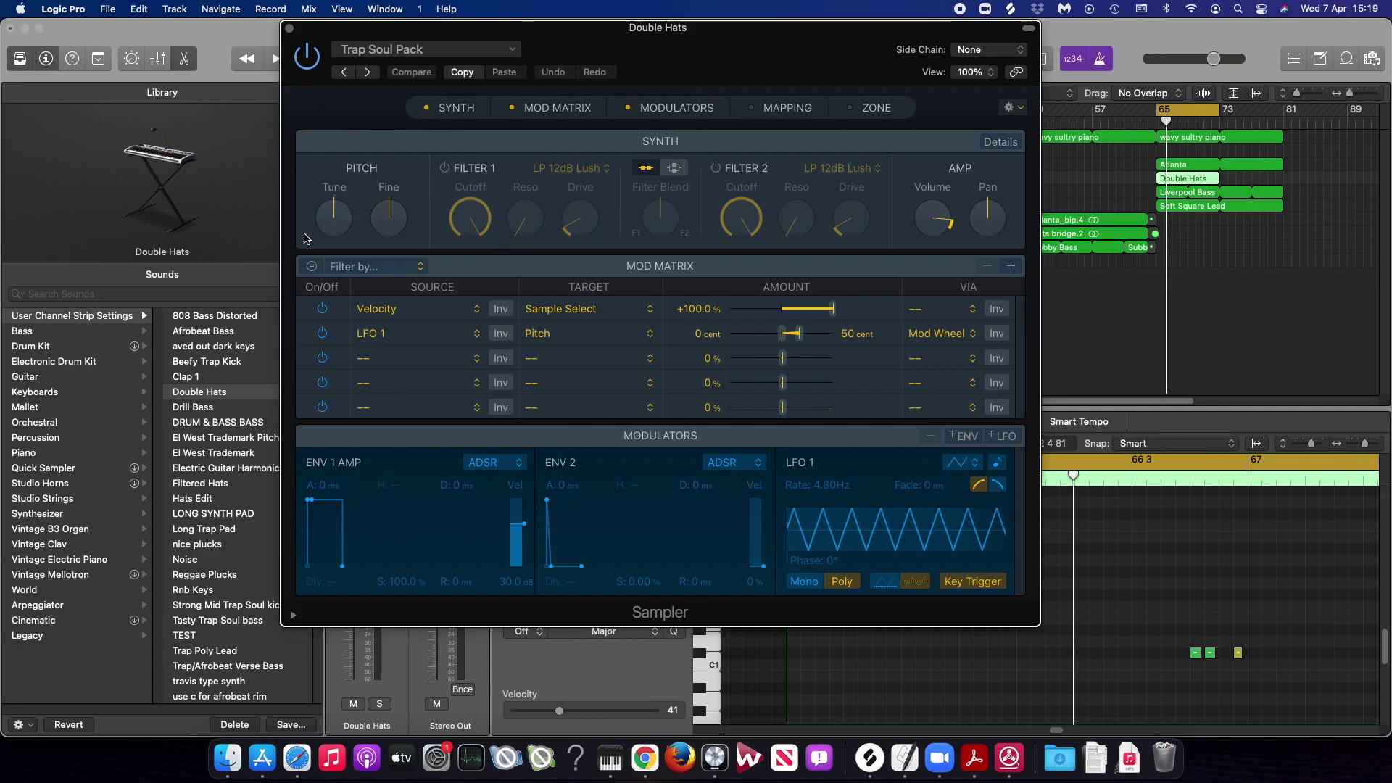
key("v")
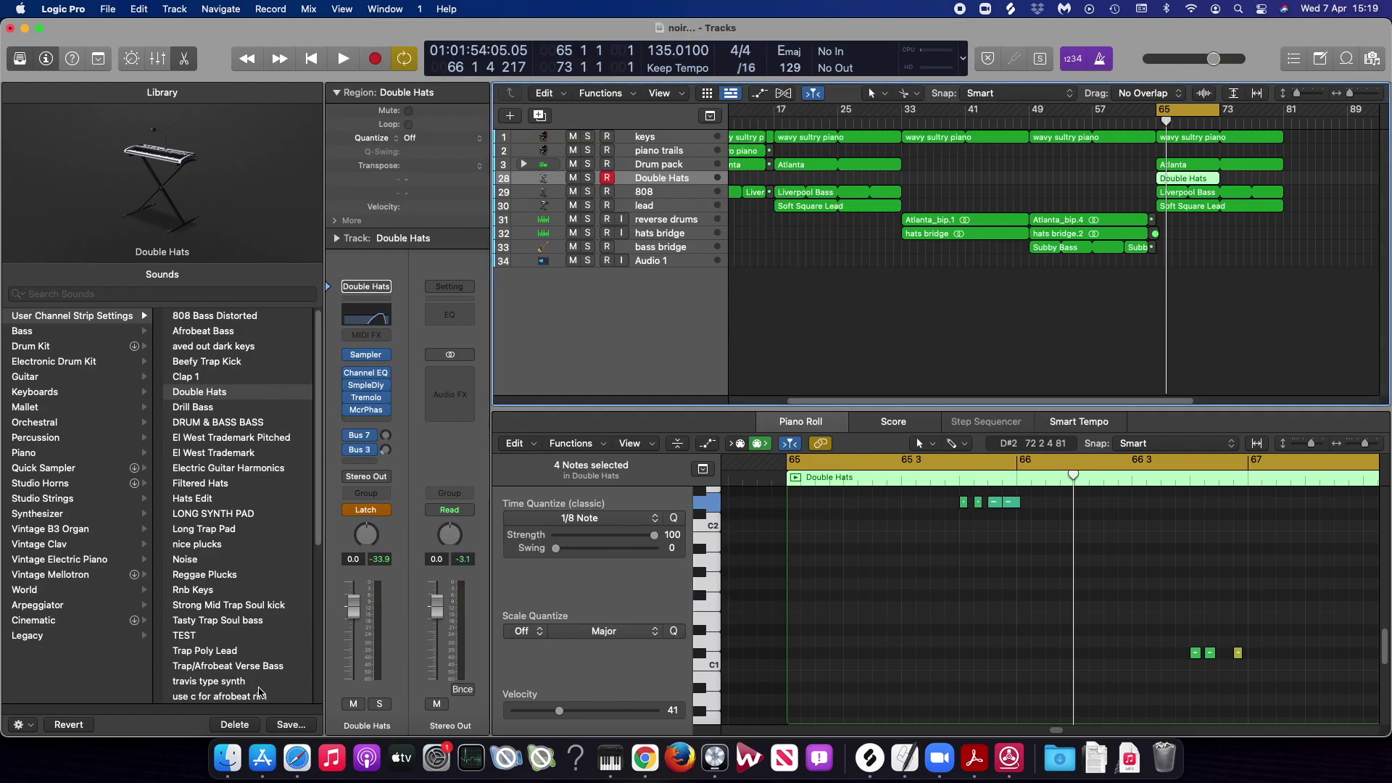
- Show the Sampler Coarse Tune automation on the Double Hats track and set the track's automation mode to Read
left_click(874, 598)
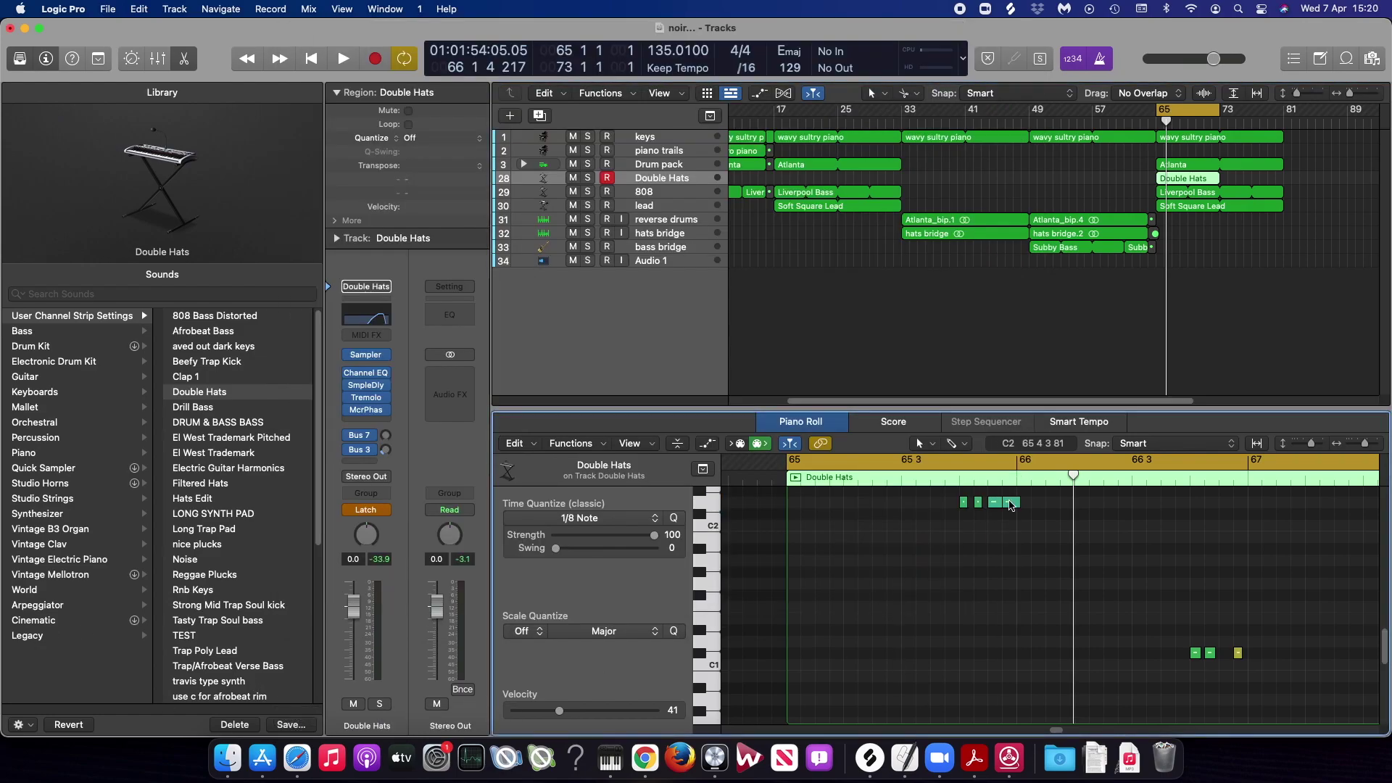
left_click(1163, 270)
key("a")
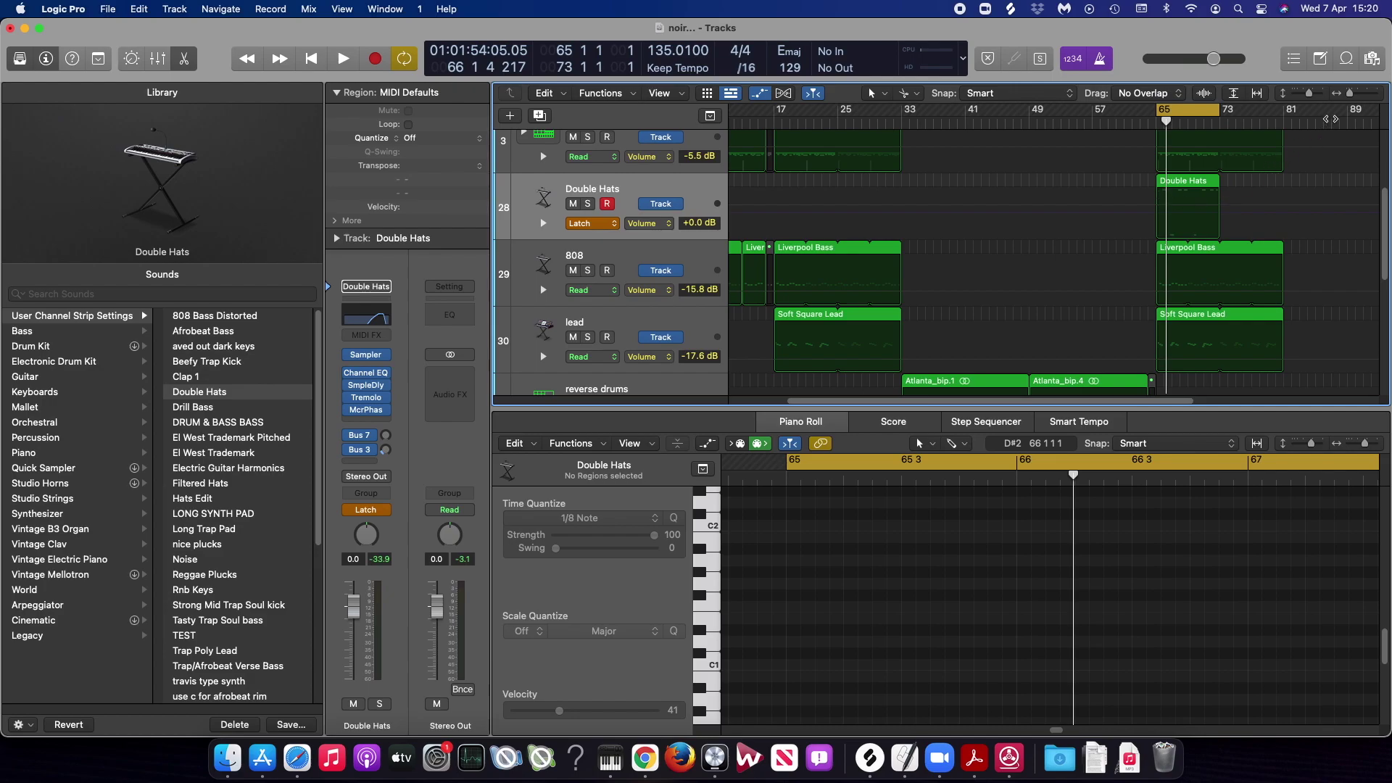
left_click_drag(1350, 96, 1356, 95)
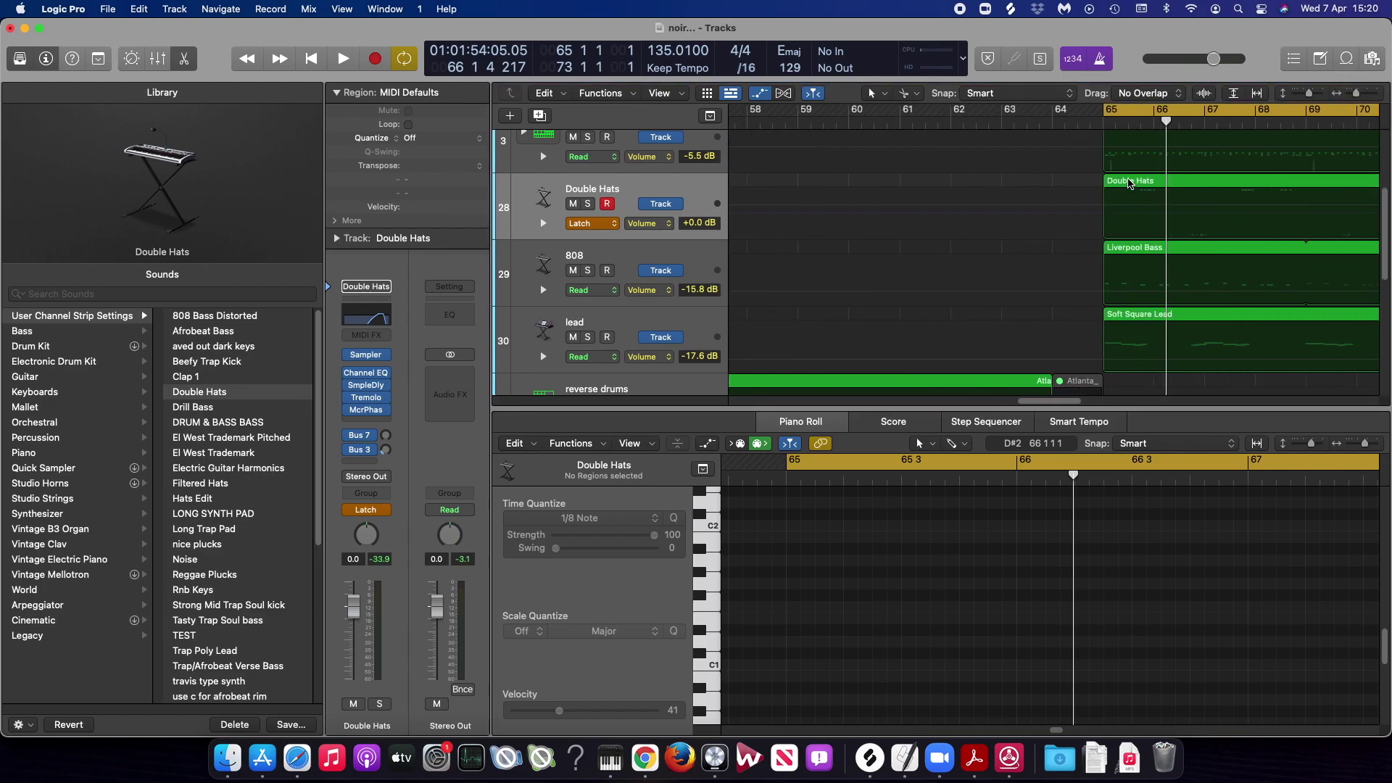
left_click(1129, 183)
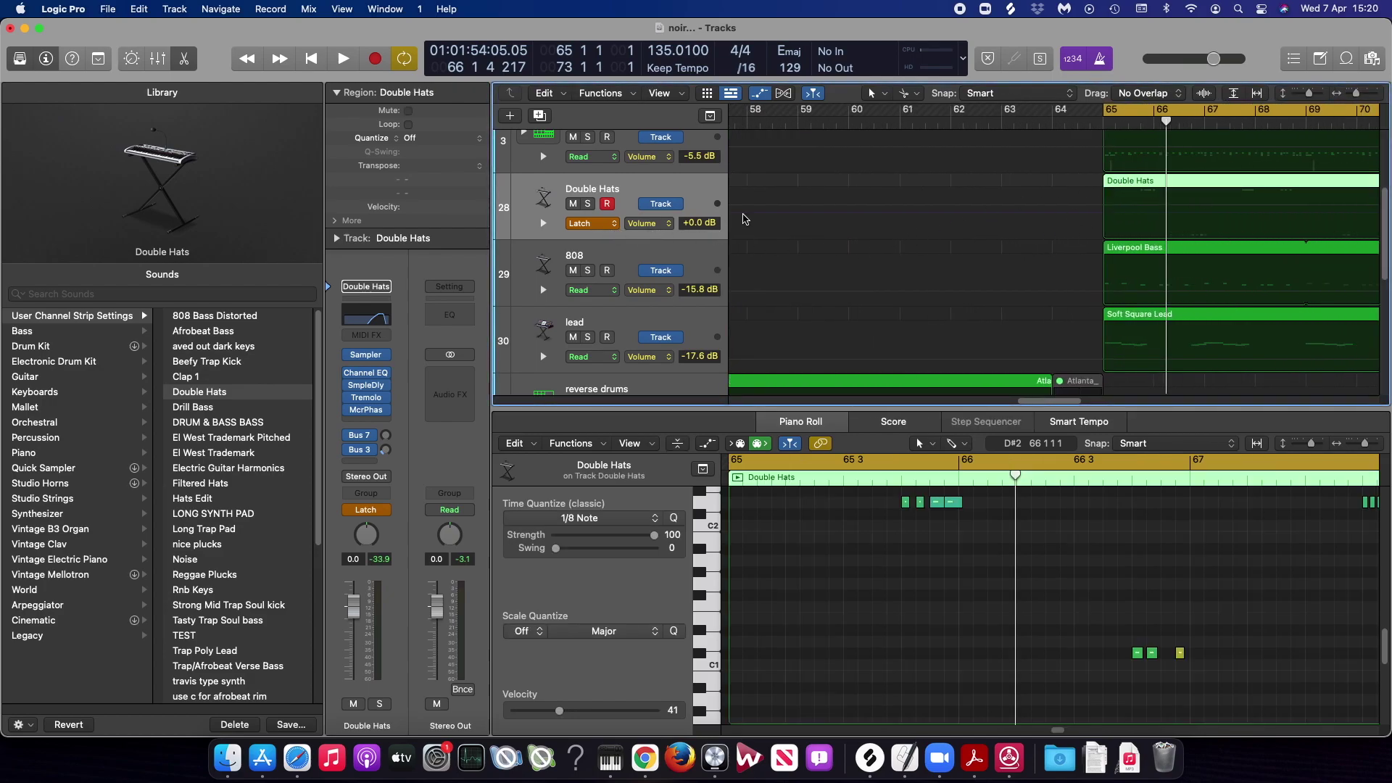
left_click(668, 226)
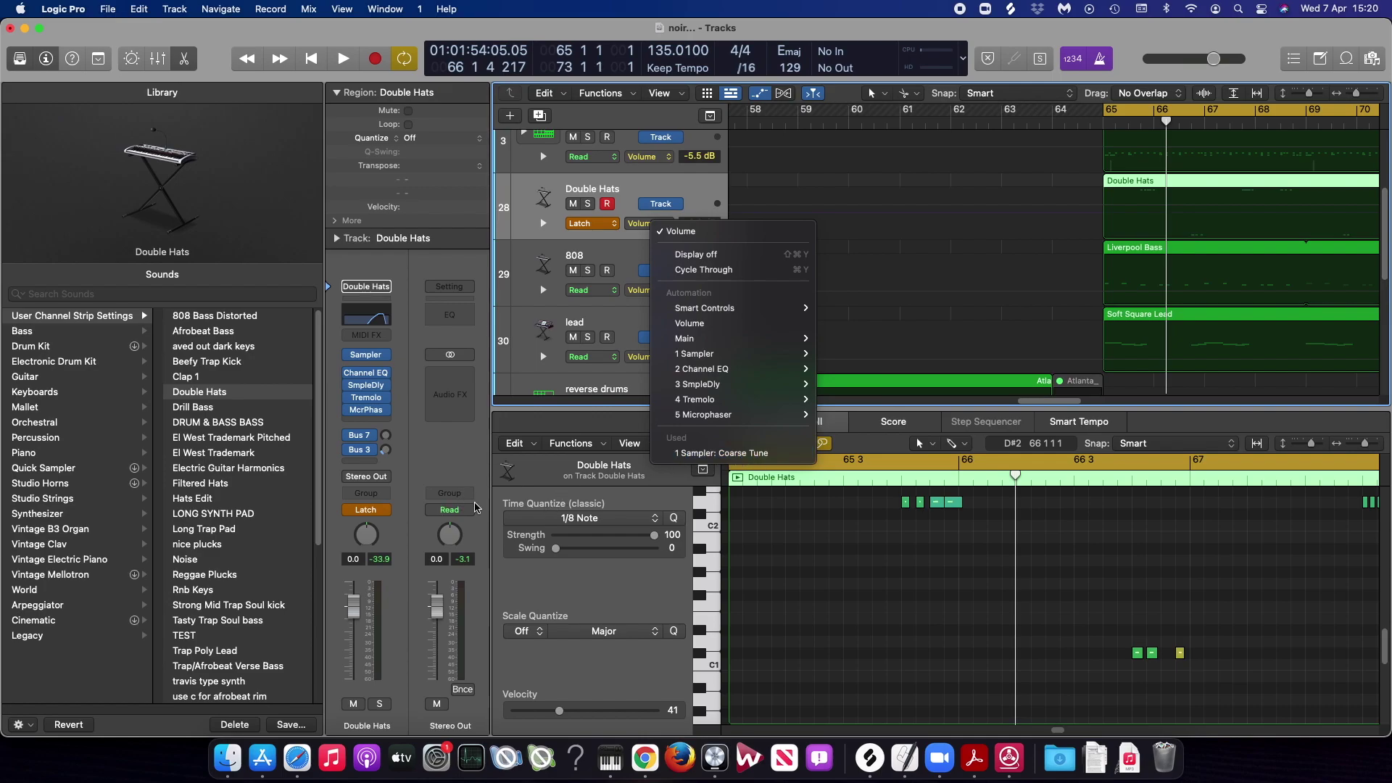
left_click(727, 453)
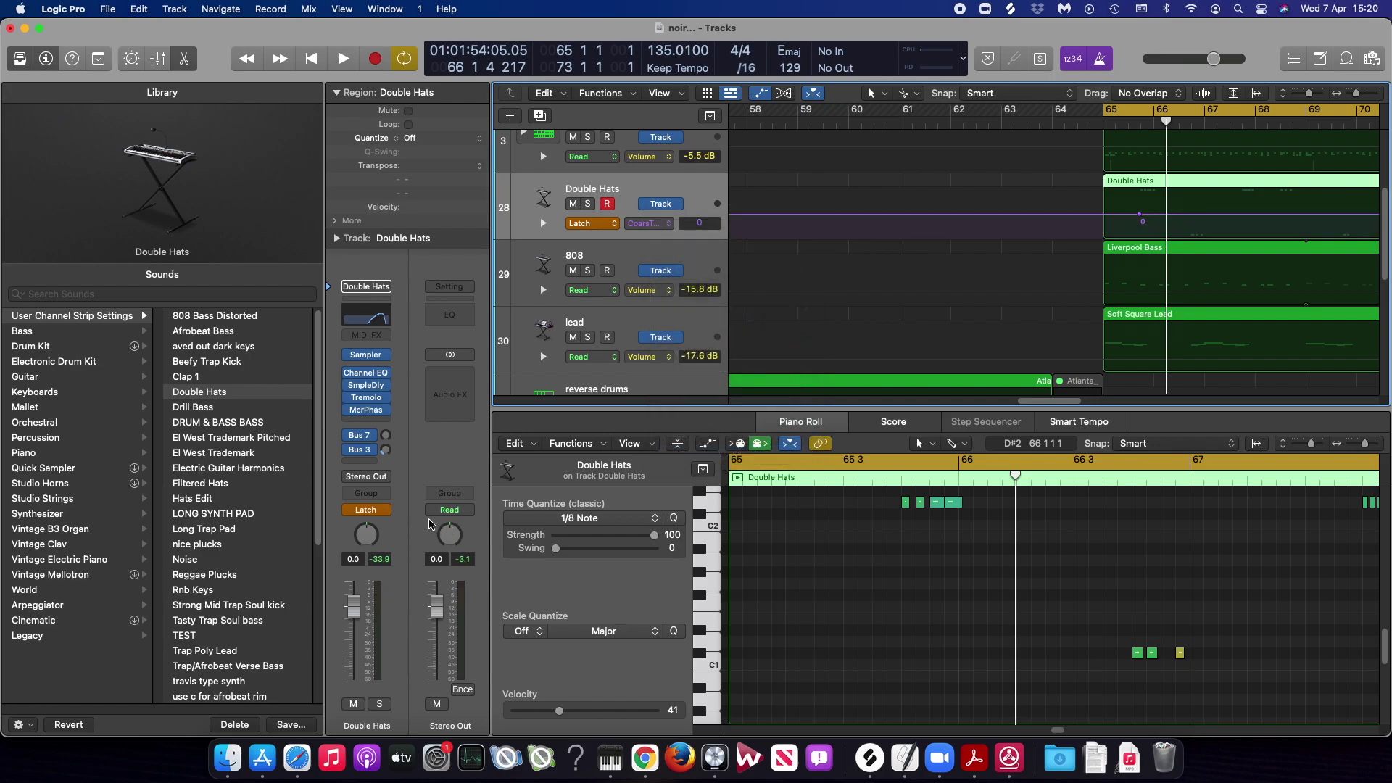
left_click(383, 518)
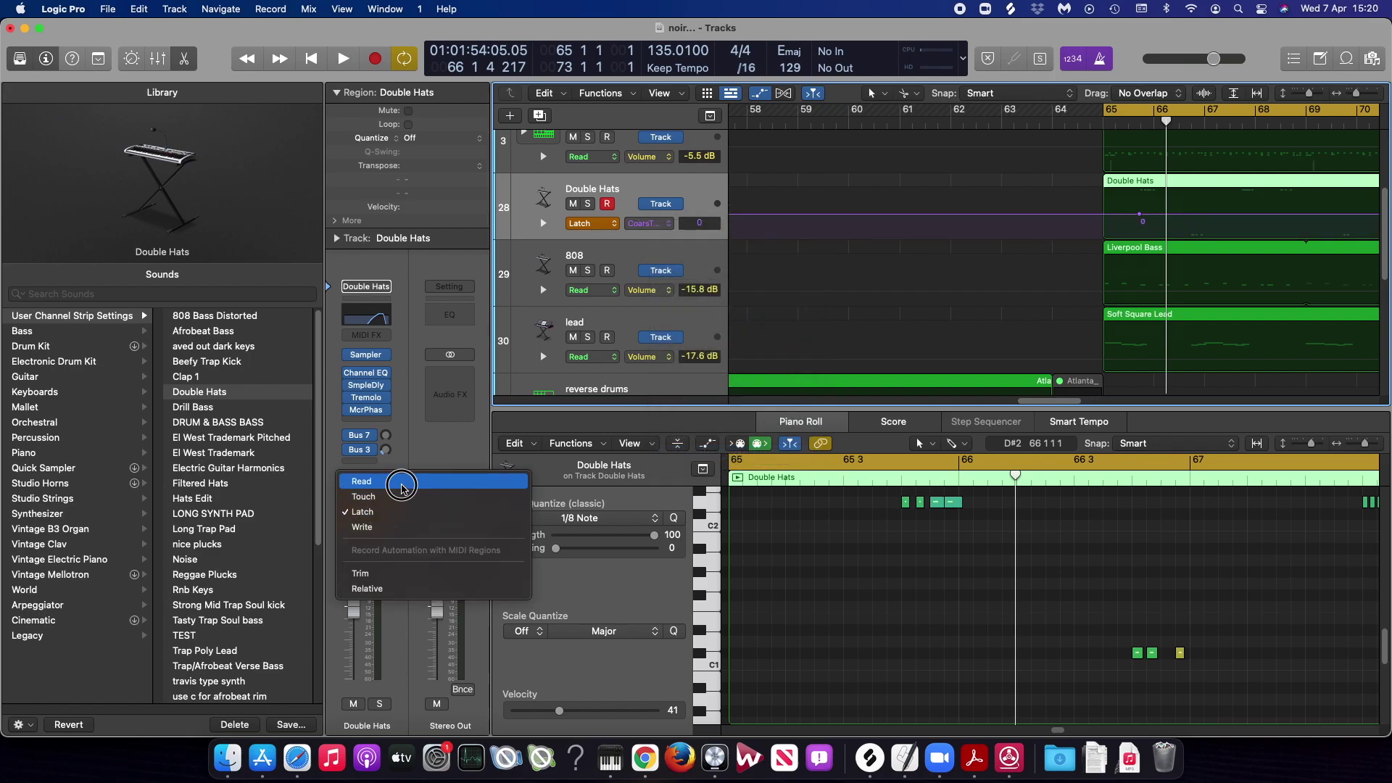
left_click(398, 483)
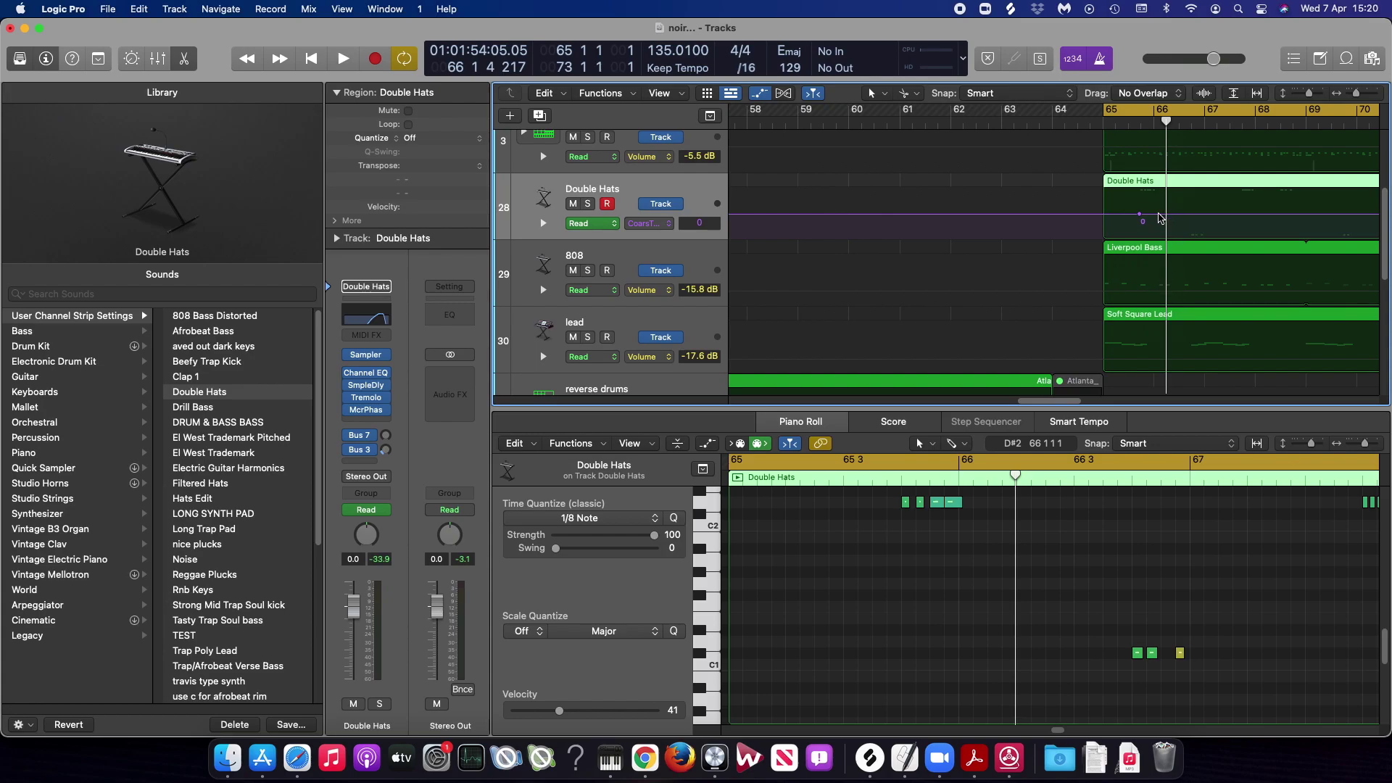
- Draw a Coarse Tune automation dip to -11 just before bar 66 on the Double Hats track and audition it
left_click(1158, 218)
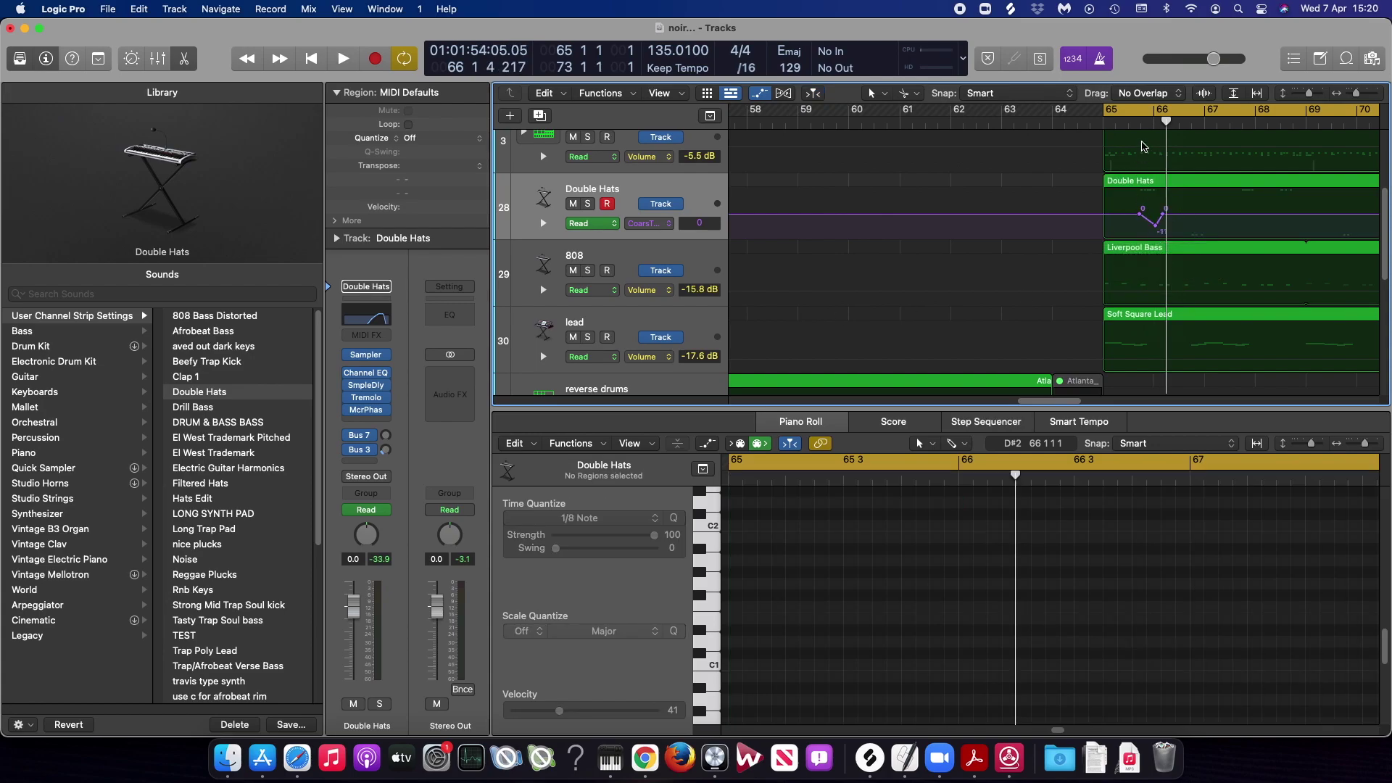
key("space")
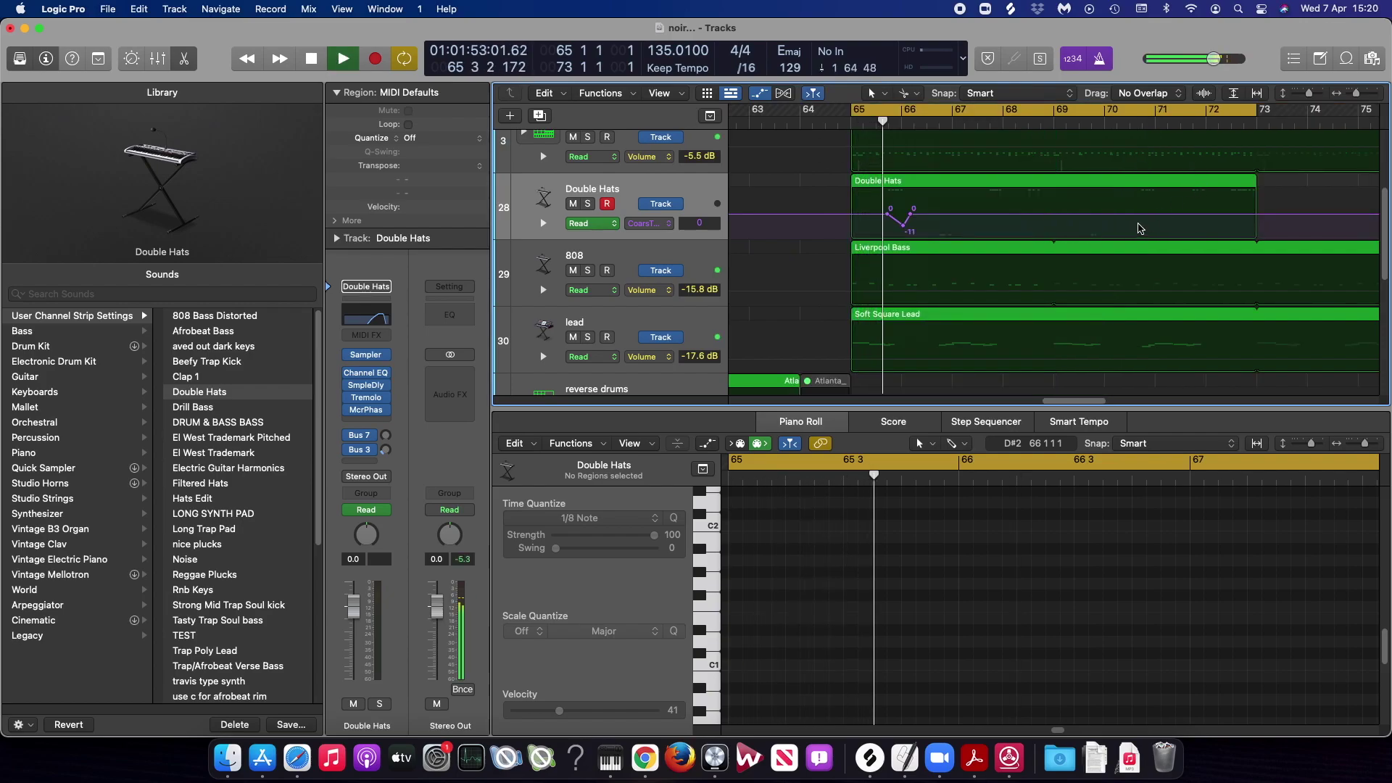
key("space")
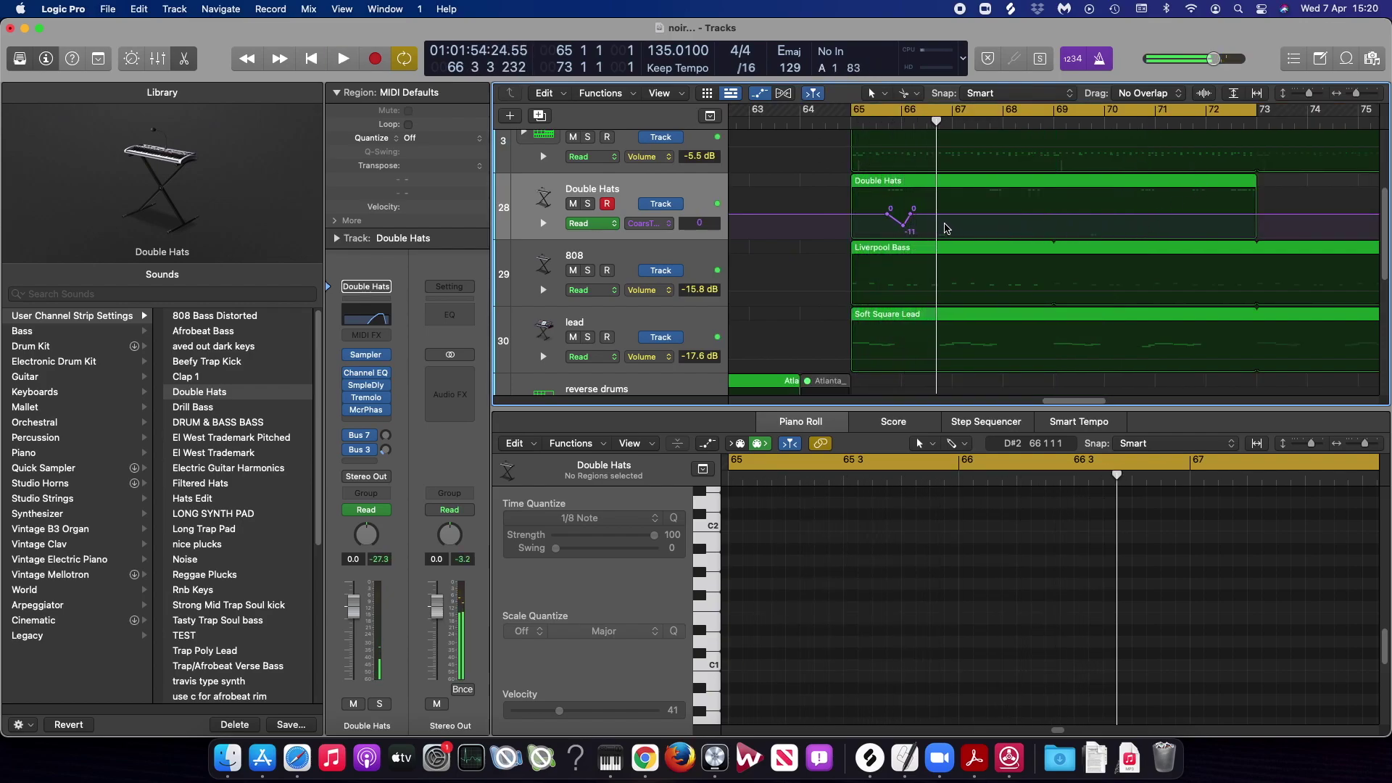
- Add a Coarse Tune automation rise to +10 just before bar 67 and a dip to -5 between bars 68 and 69
left_click(936, 216)
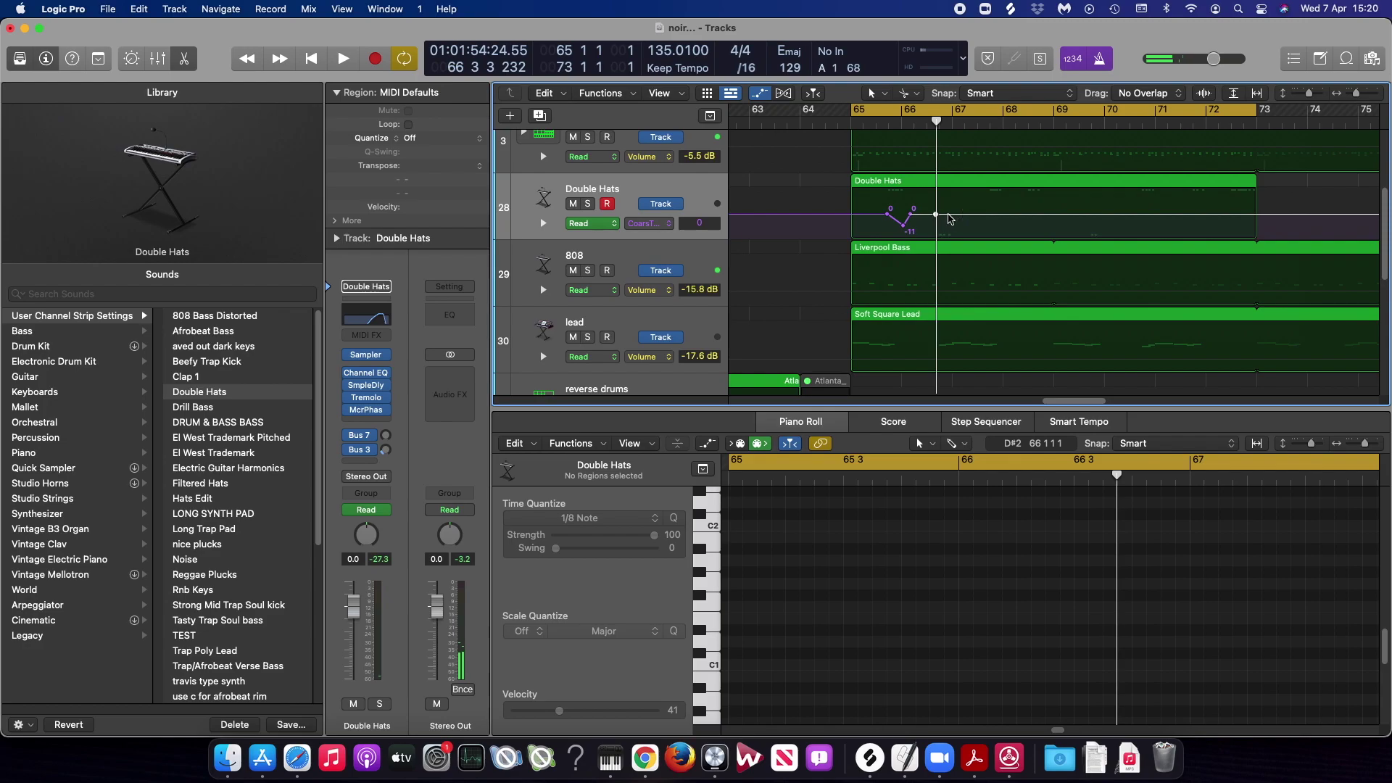
left_click_drag(949, 216, 951, 206)
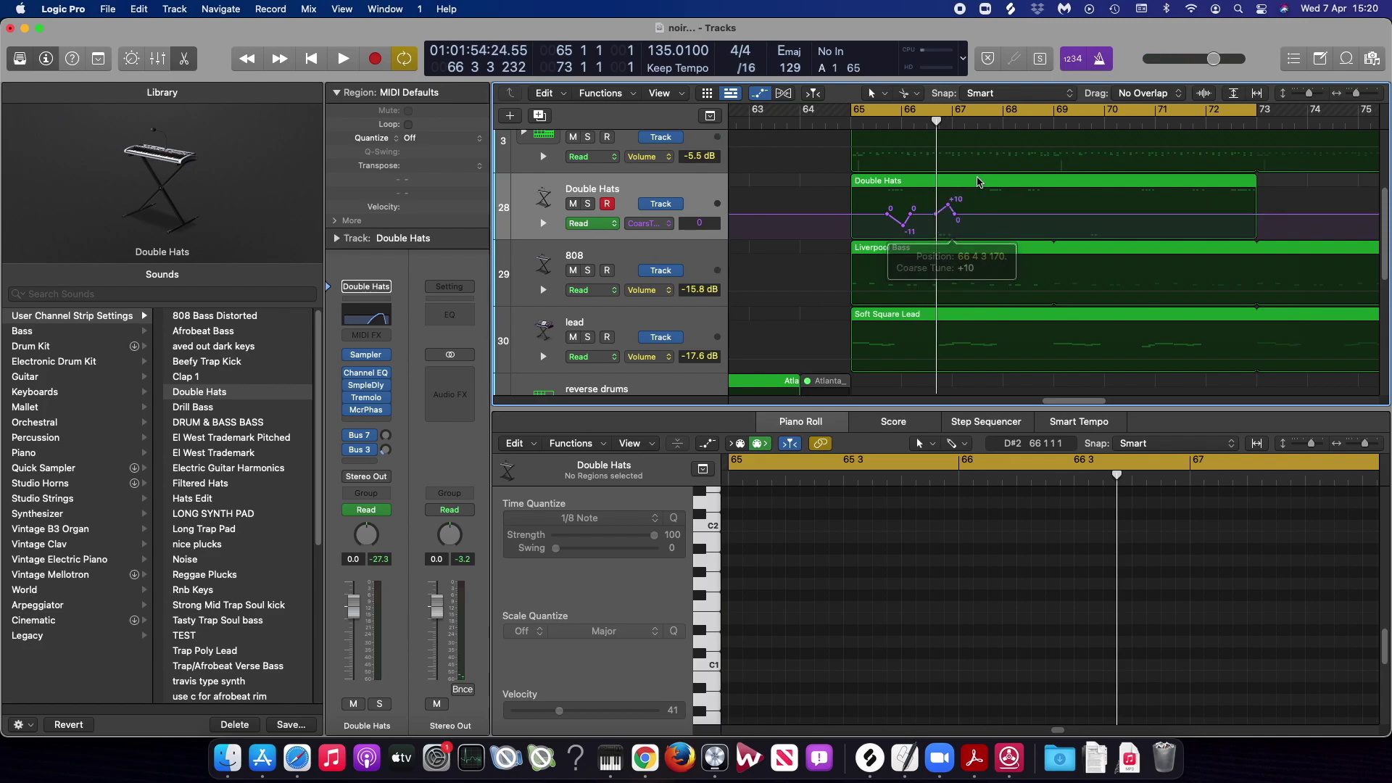
left_click(990, 215)
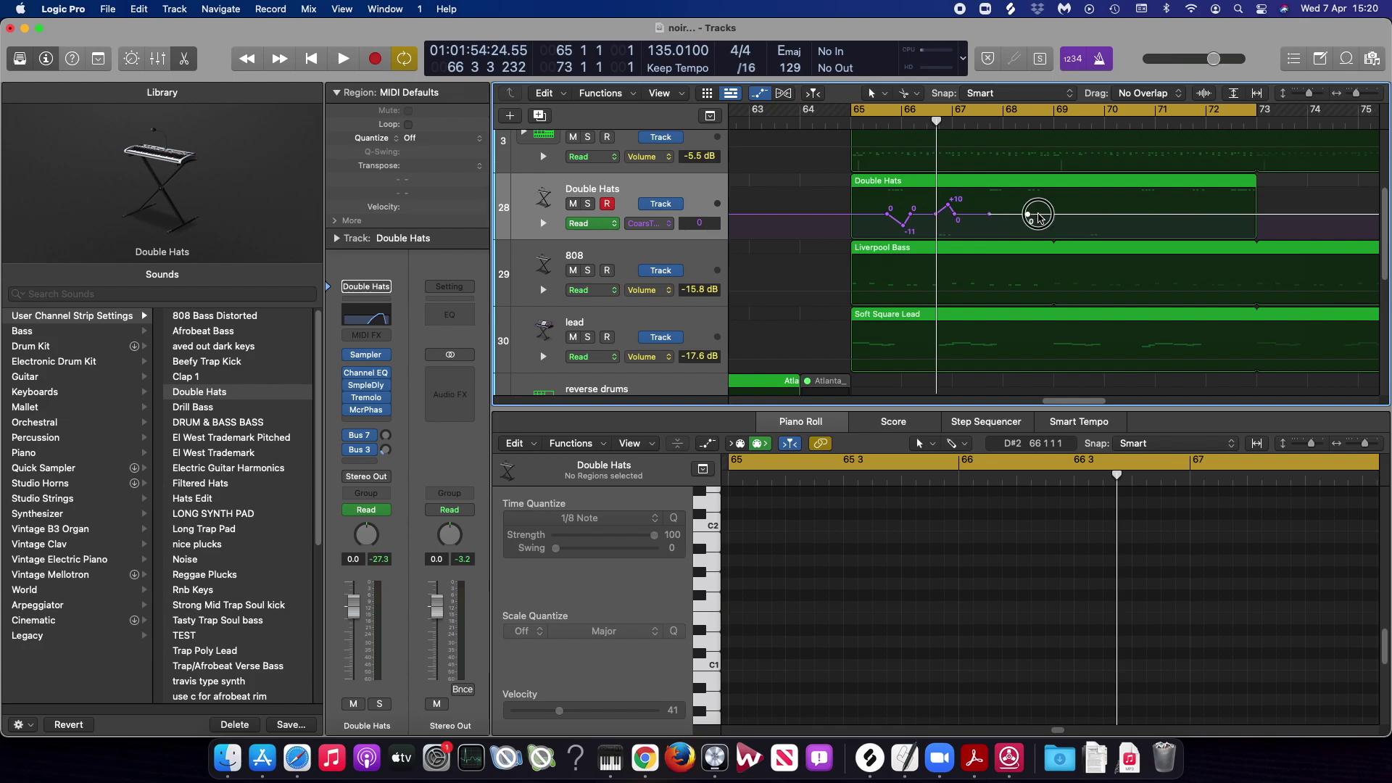
left_click_drag(1040, 215, 1038, 210)
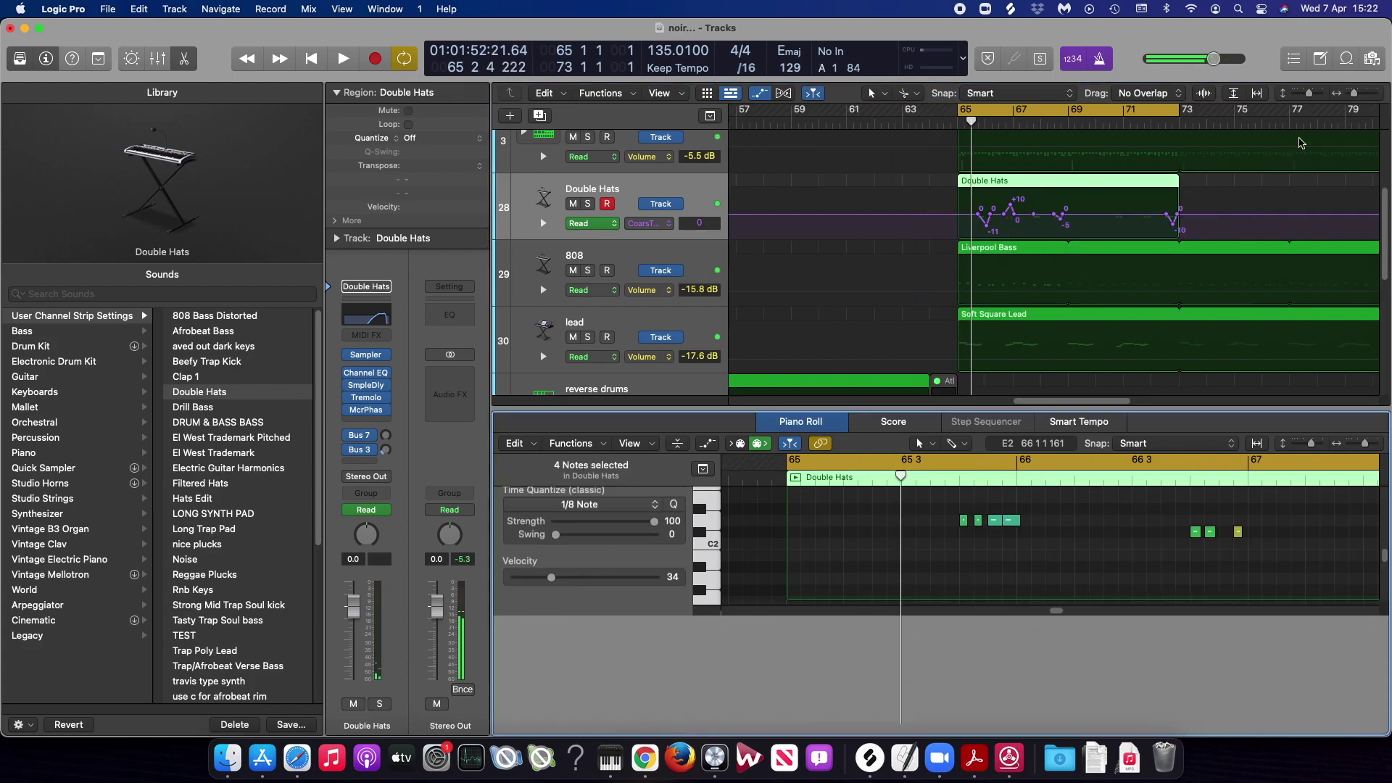
- Hide the track automation and copy the Double Hats region from bar 65 to bar 73
key("a")
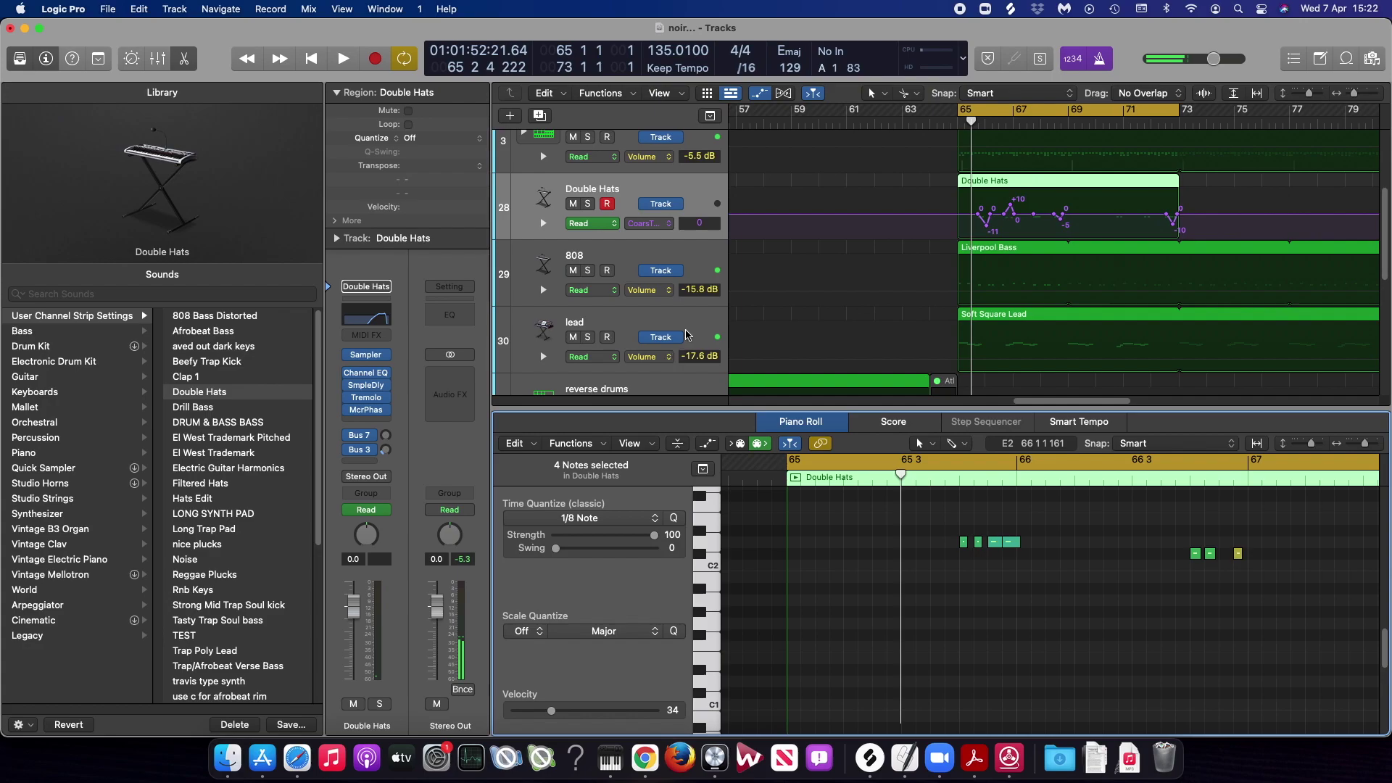
left_click(610, 188)
key("a")
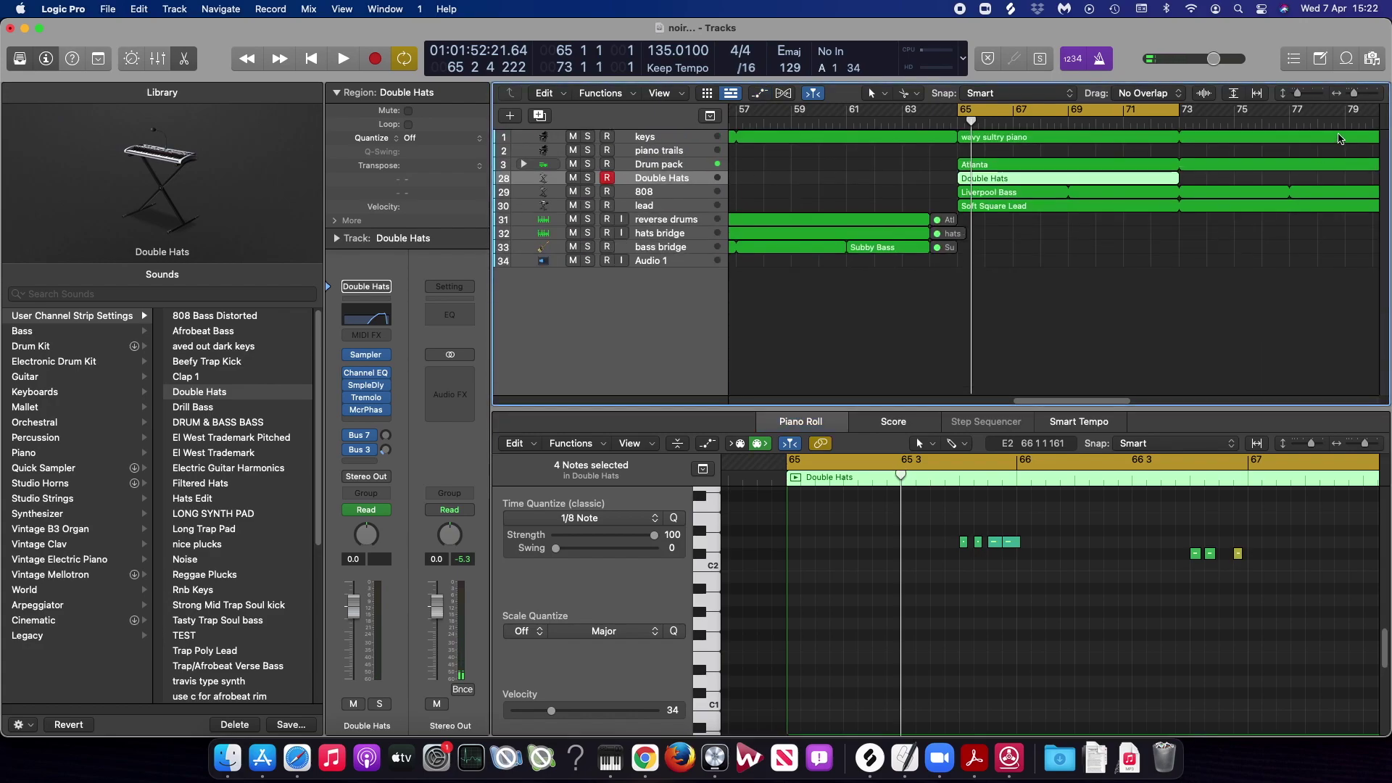
left_click_drag(1354, 93, 1352, 94)
left_click_drag(1008, 187, 1117, 181)
key("Return")
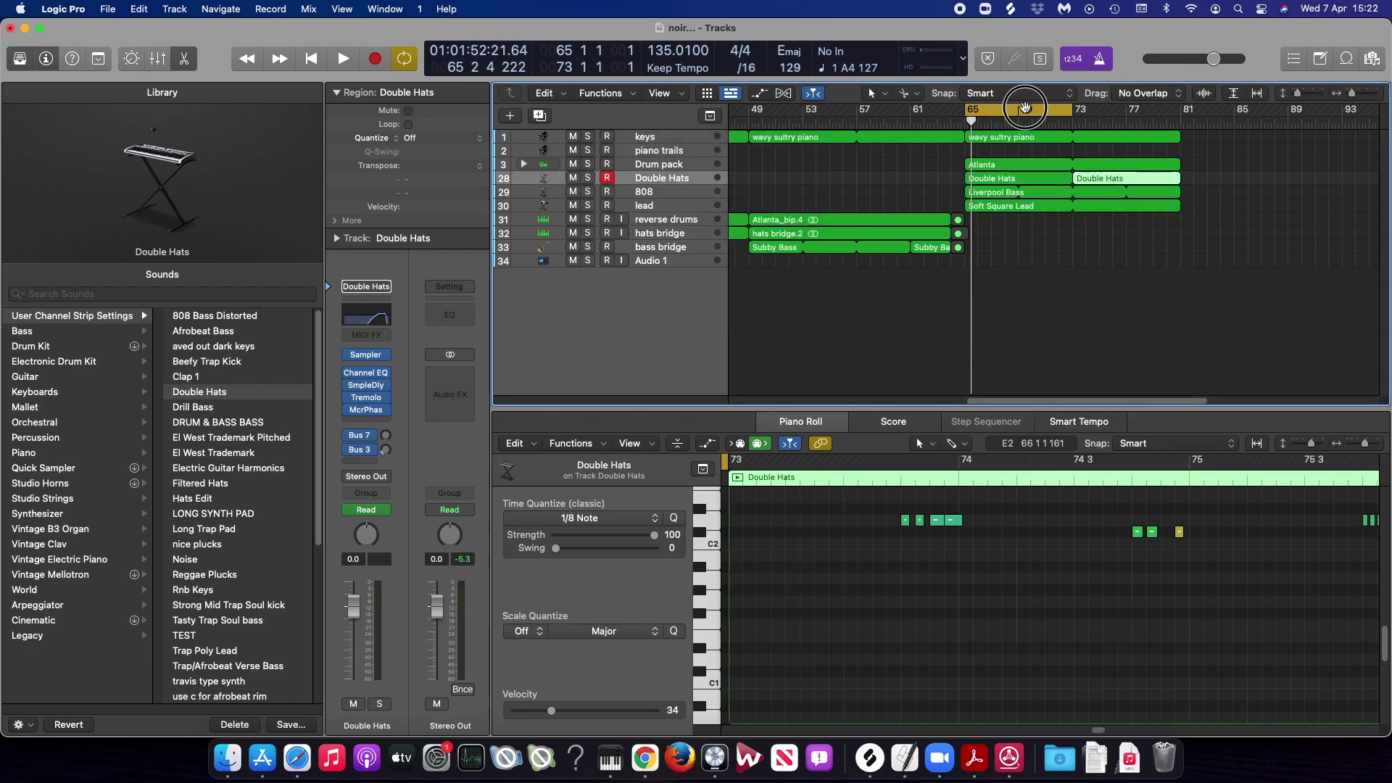
- Turn off cycle mode, select the Drum pack track and play back the final section from bar 65
left_click(1025, 107)
left_click_drag(1355, 94, 1353, 92)
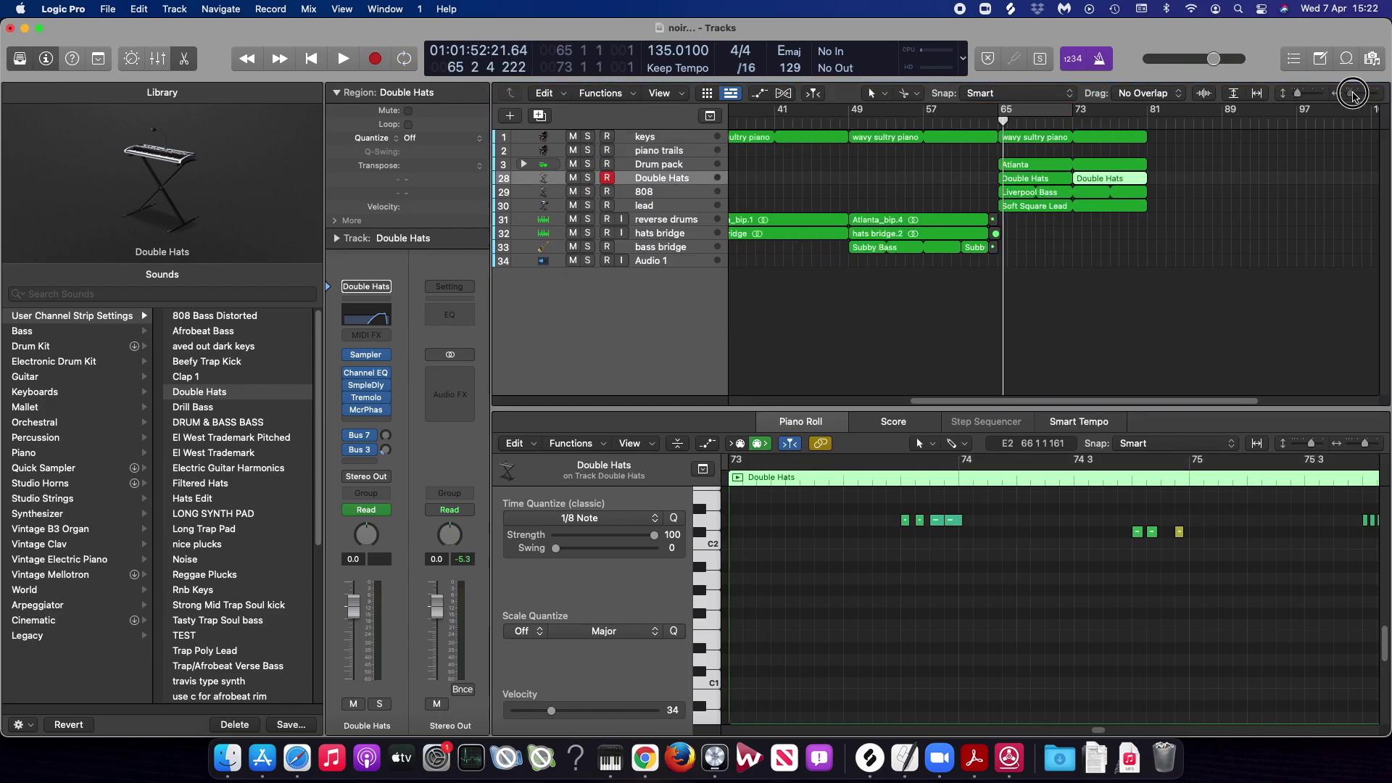
left_click(1036, 270)
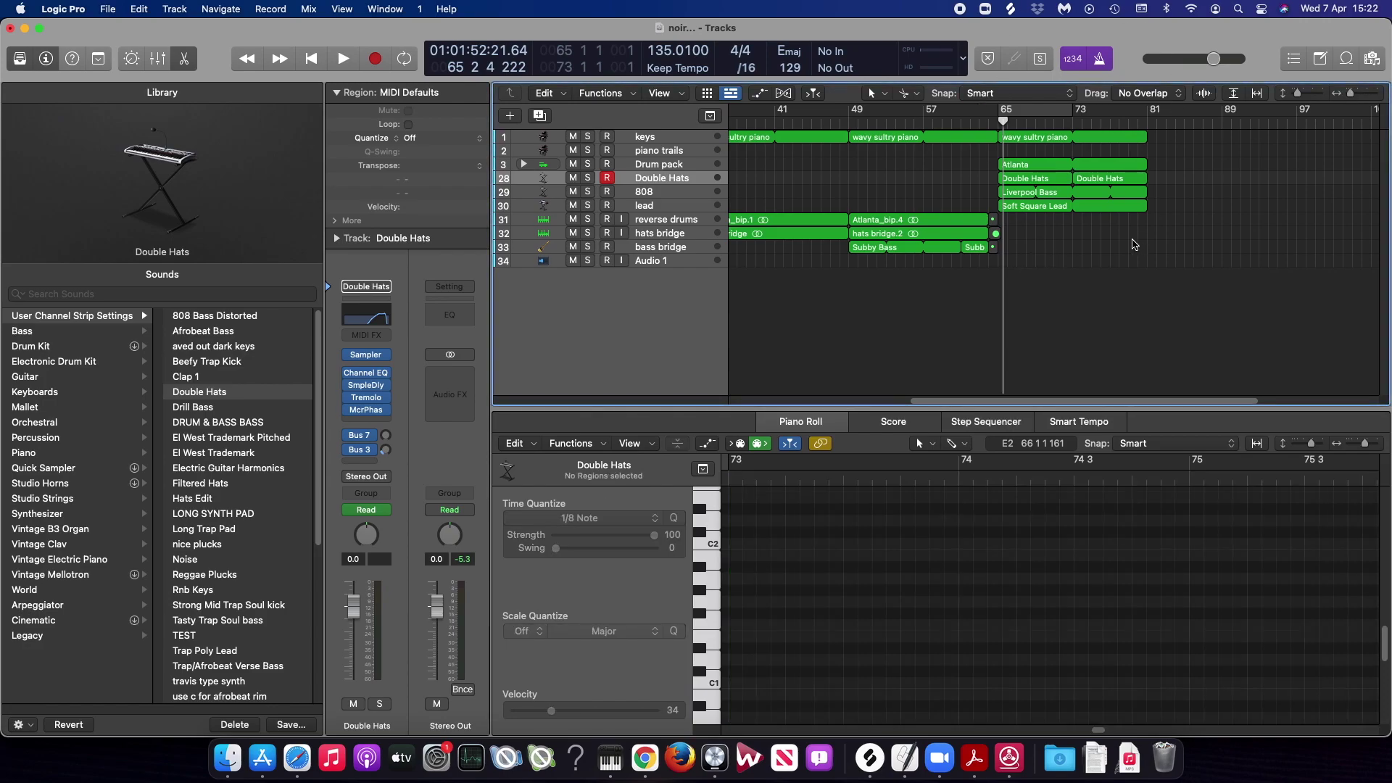
left_click(695, 166)
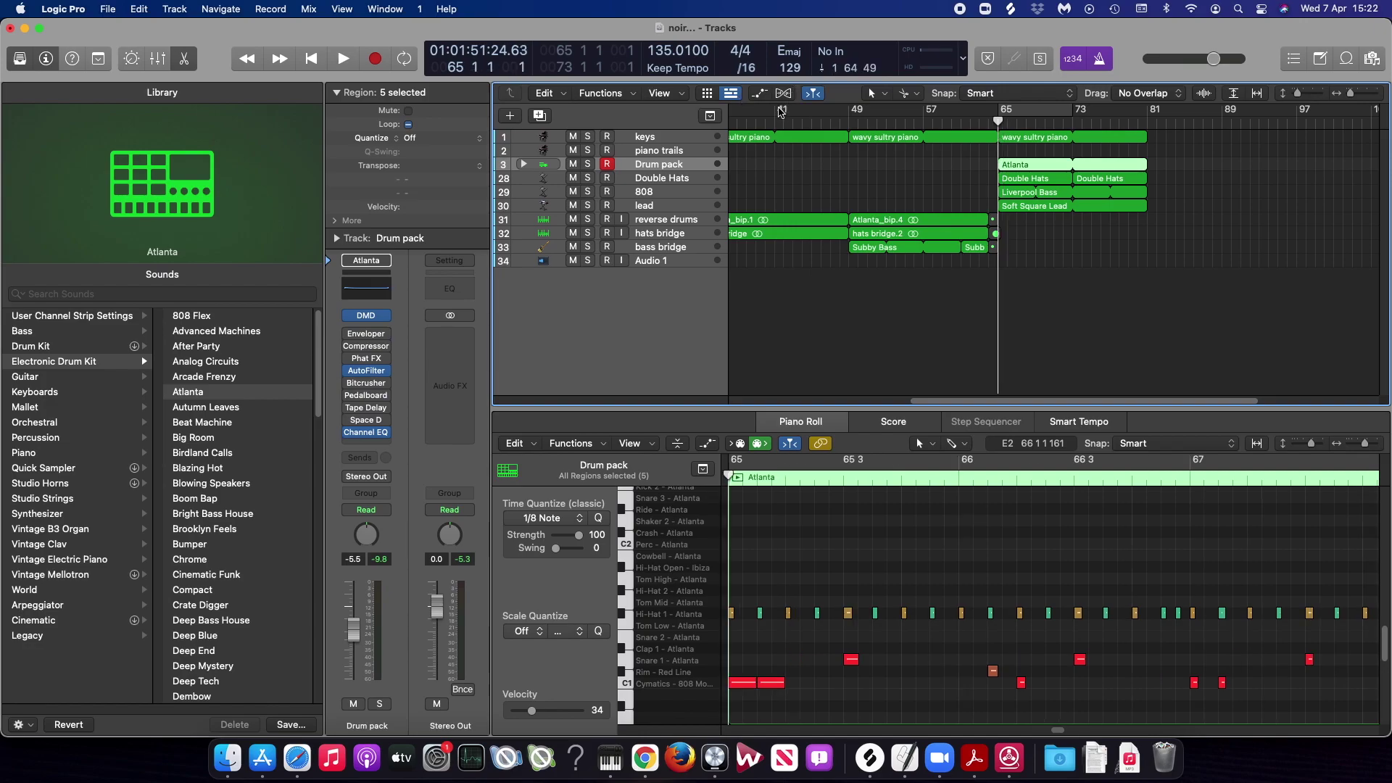
key("space")
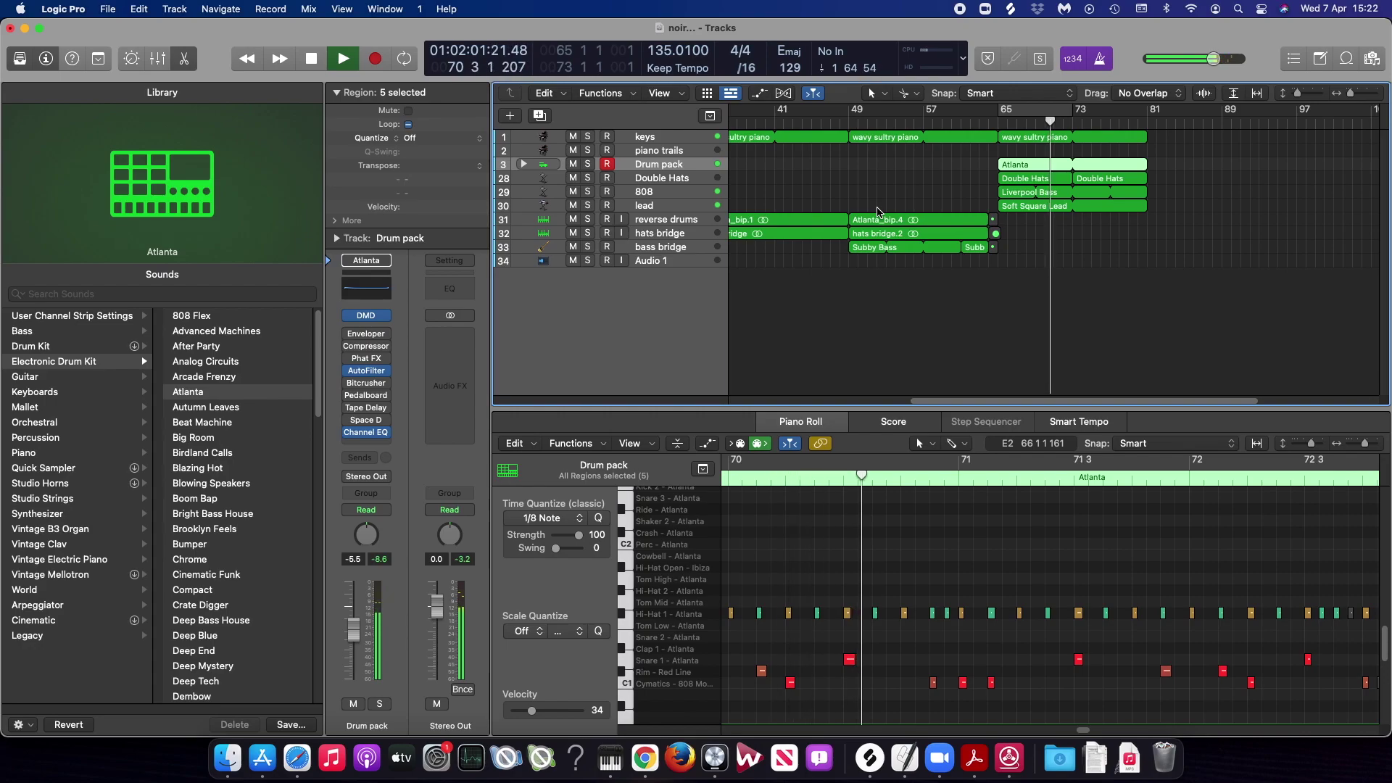
key("space")
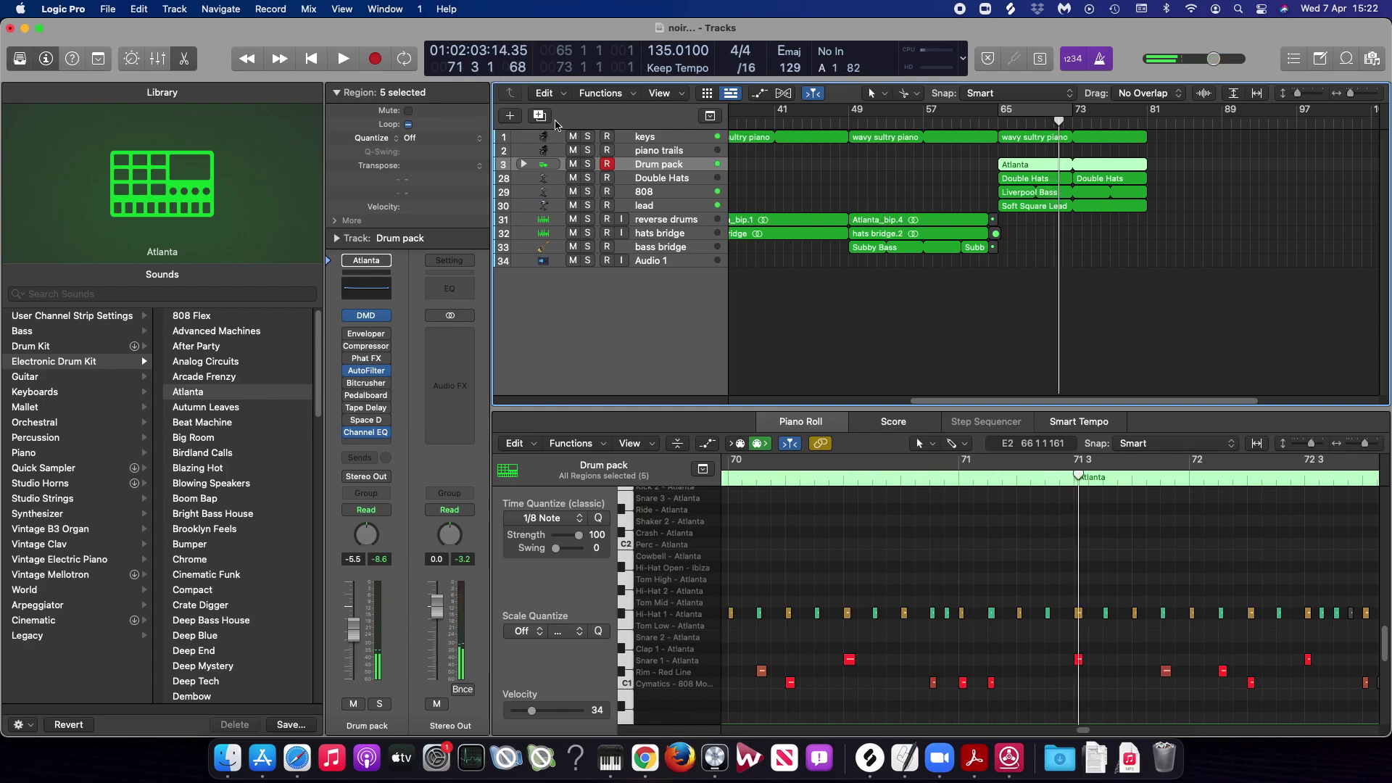
- Create a software instrument track under the Drum pack track and load Sampler (Multi-Sample) as its instrument
key("alt+super+n")
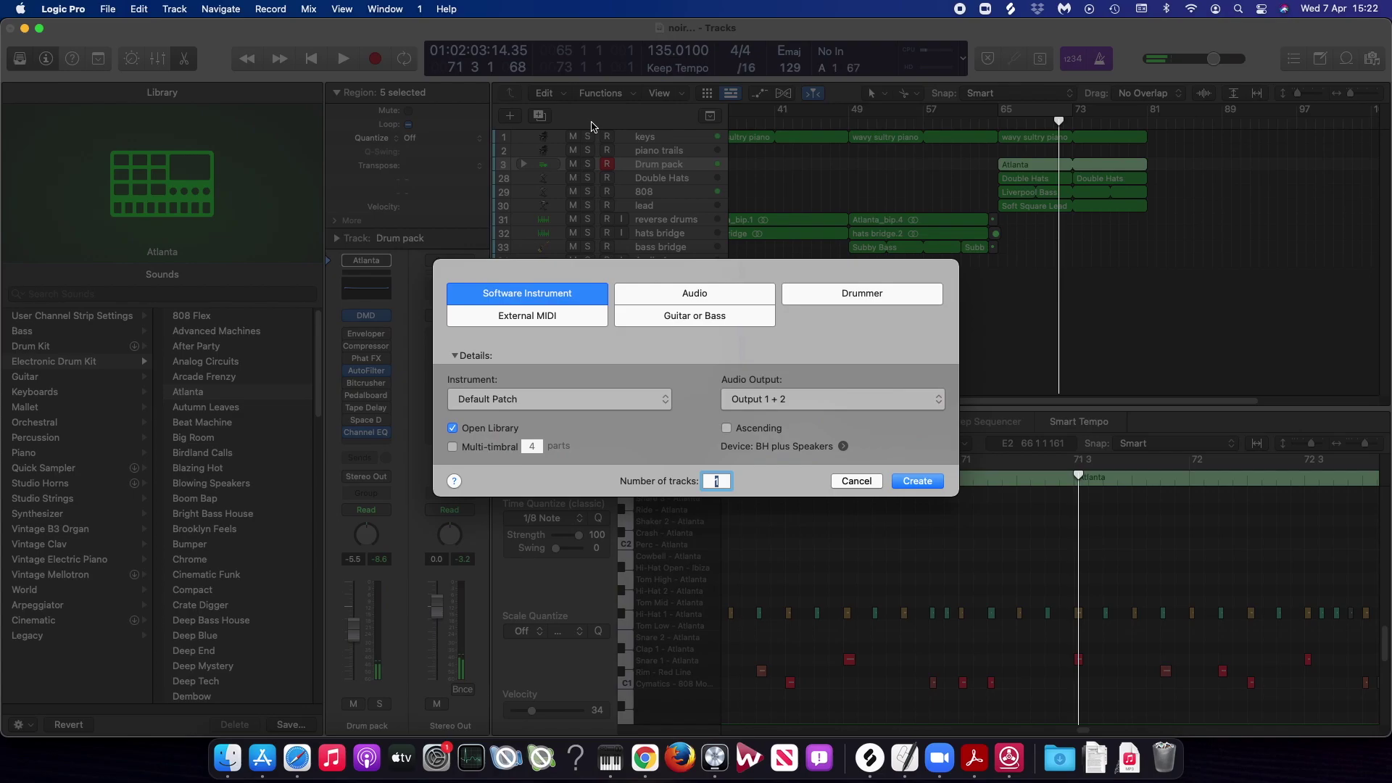
left_click(917, 482)
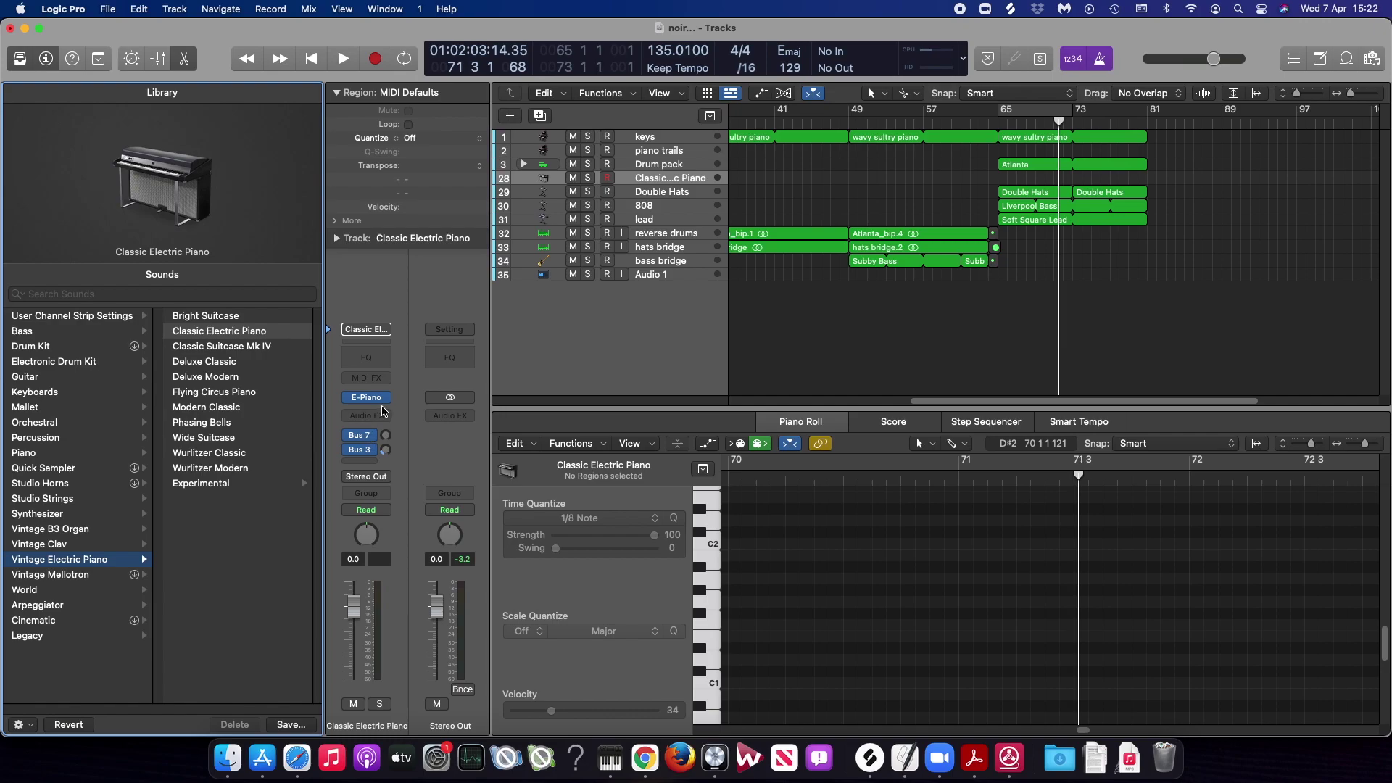
left_click(378, 398)
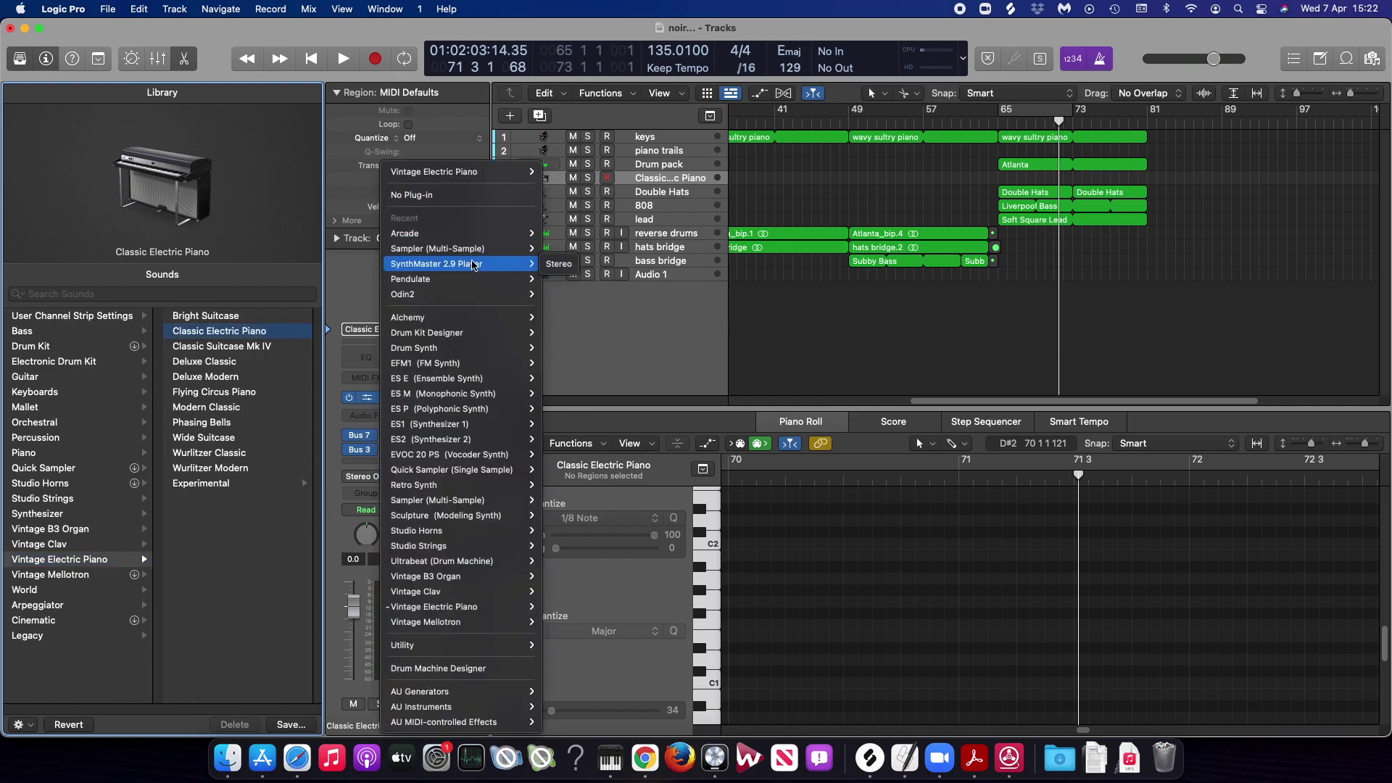
left_click(580, 277)
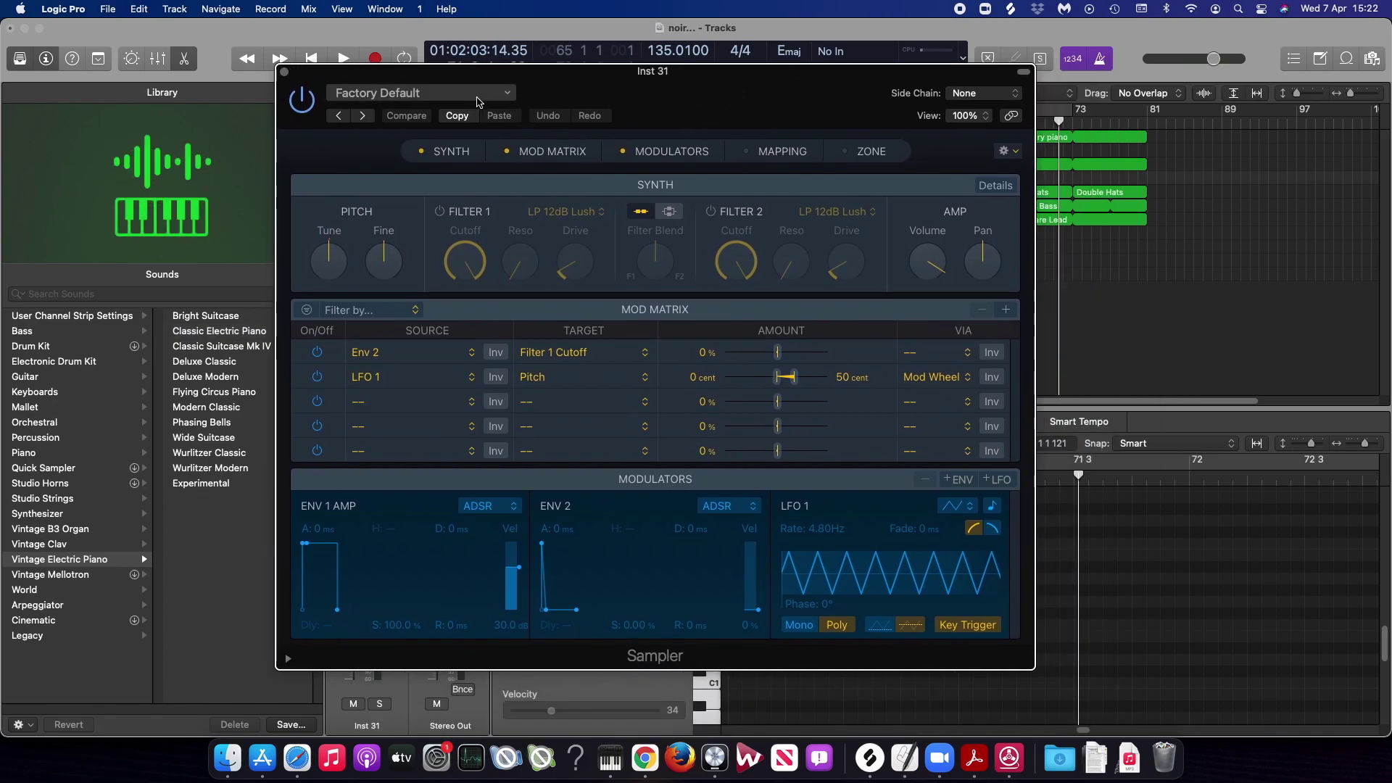
- Load the Aaliyah Rock The Boat instrument in the Sampler
left_click(478, 95)
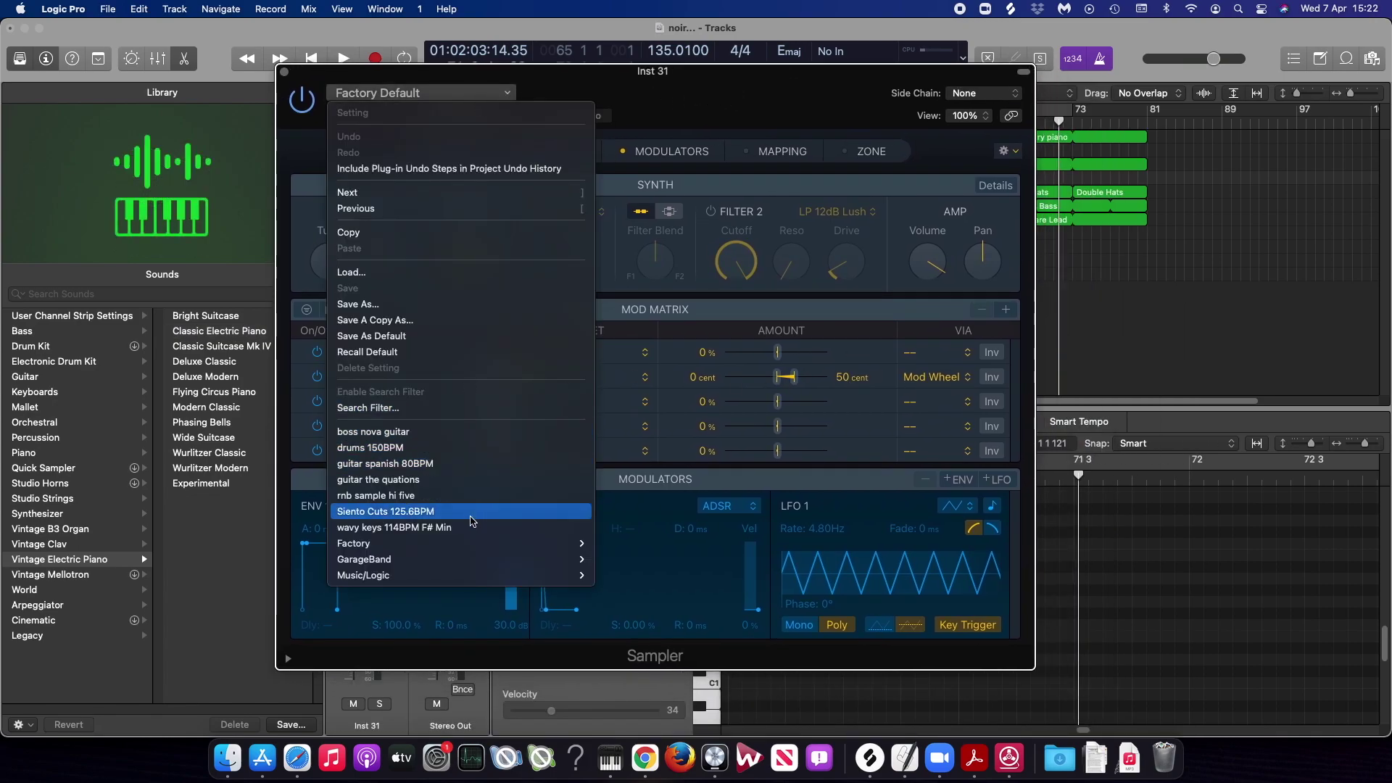
mouse_move(485, 559)
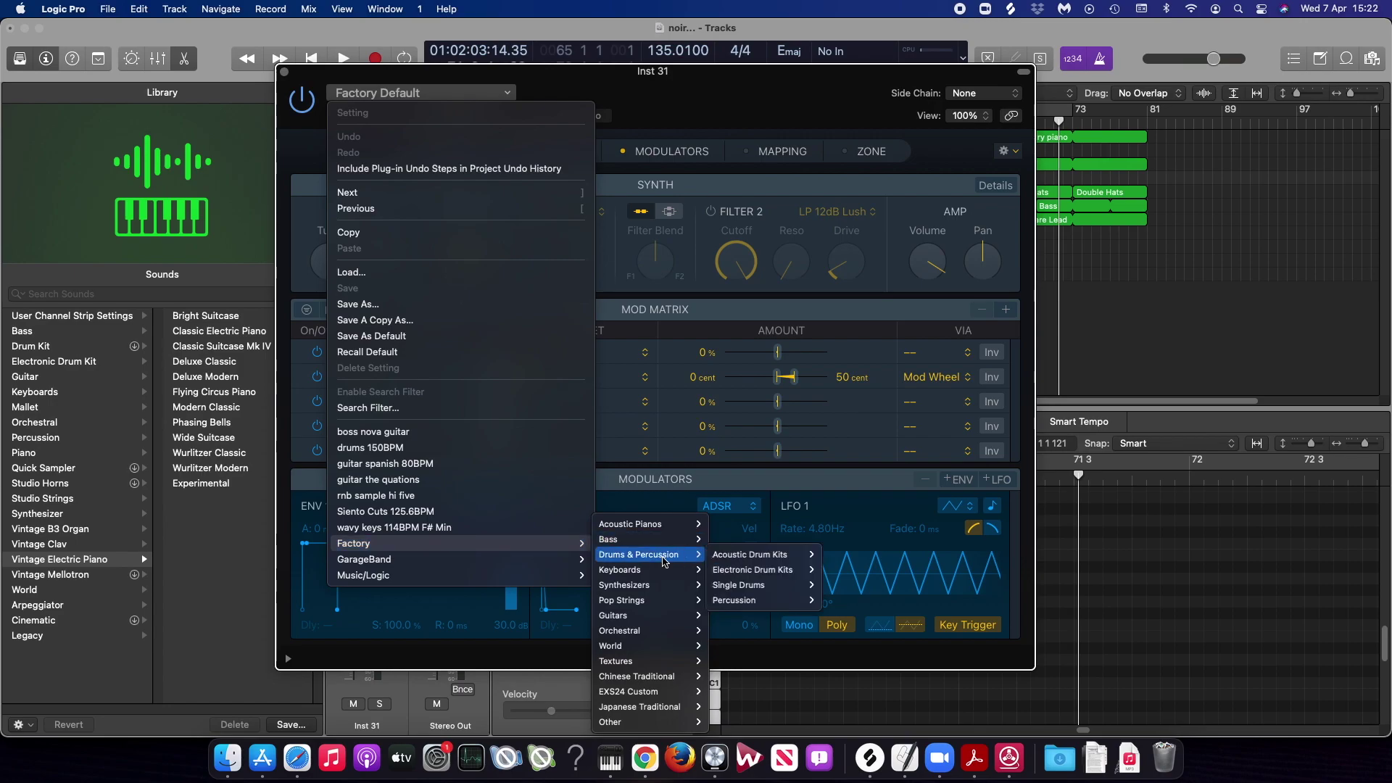
mouse_move(530, 552)
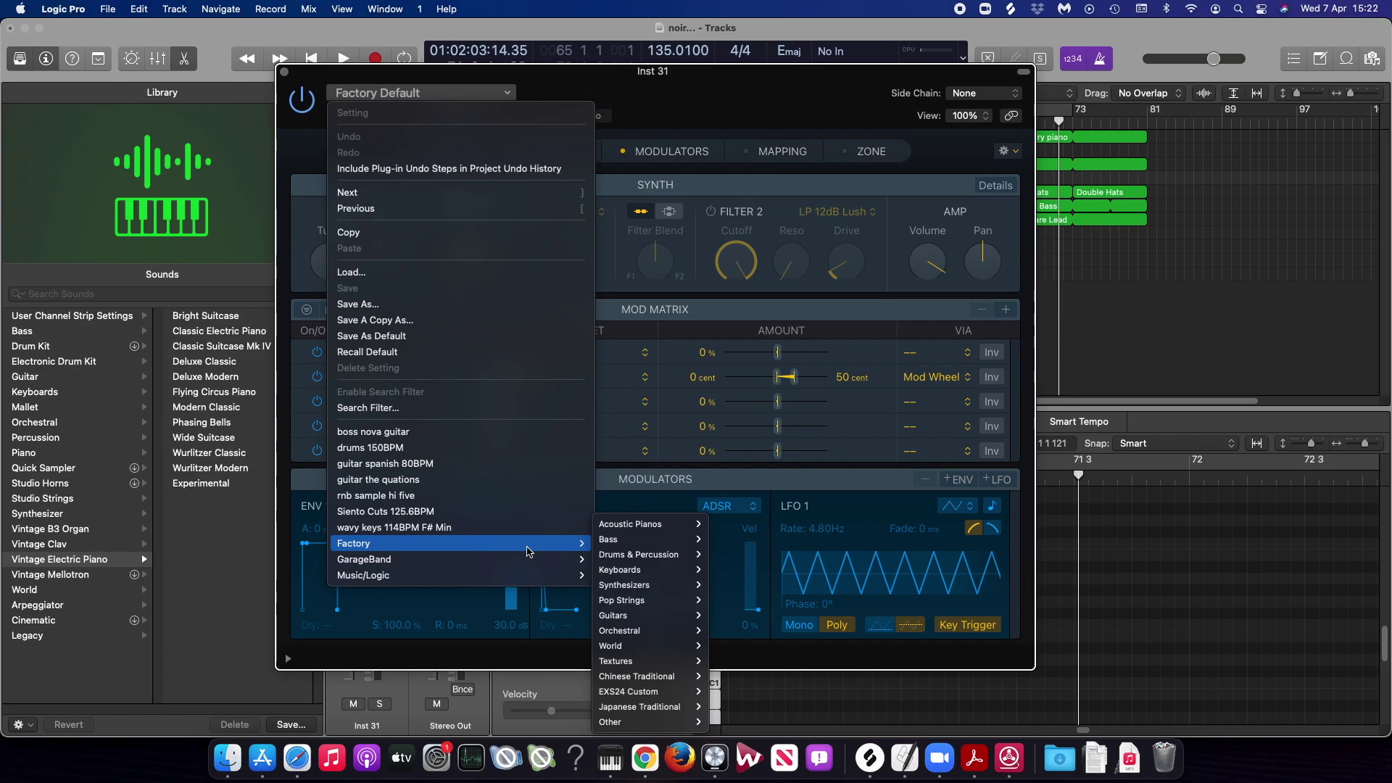
left_click(701, 136)
left_click(363, 116)
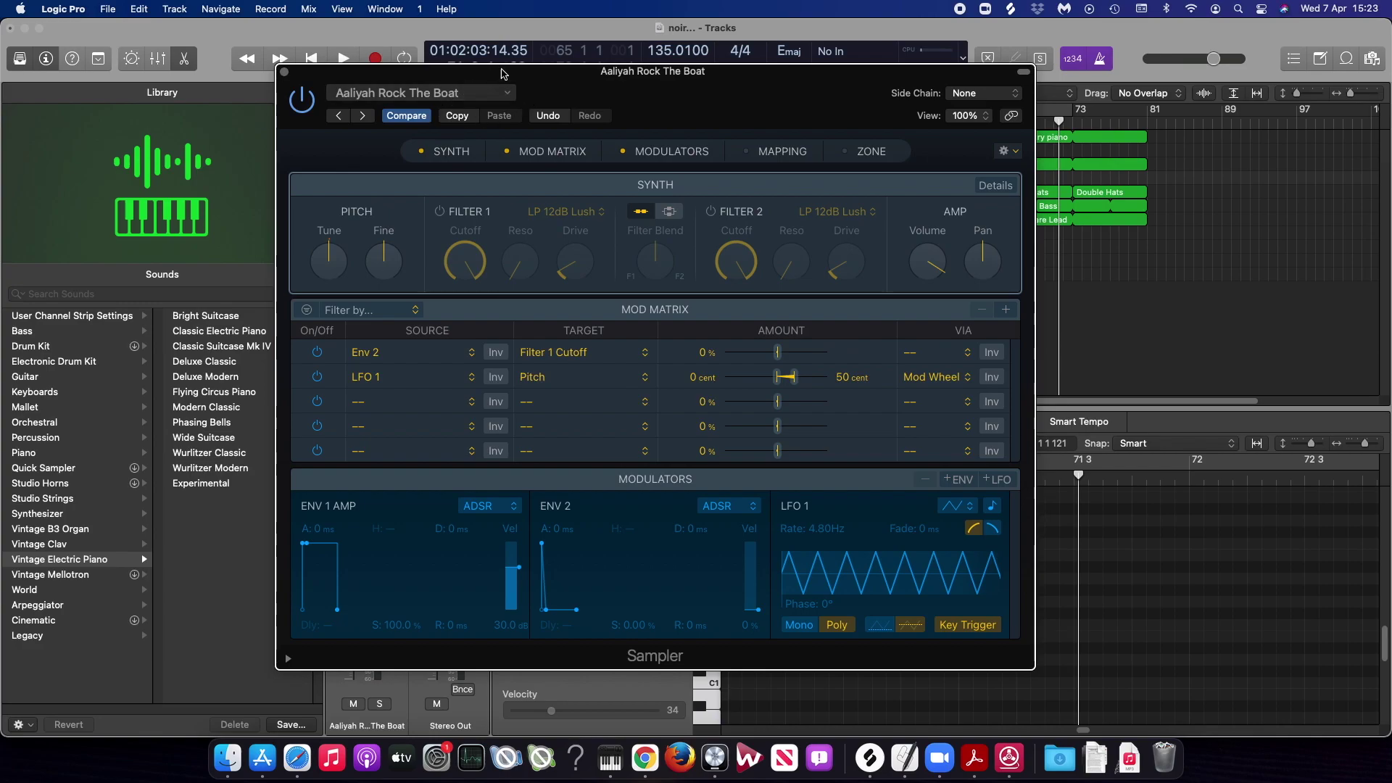
- Lower the Sampler's amp volume and adjust the track's Bus 3 reverb send
left_click_drag(578, 82, 596, 64)
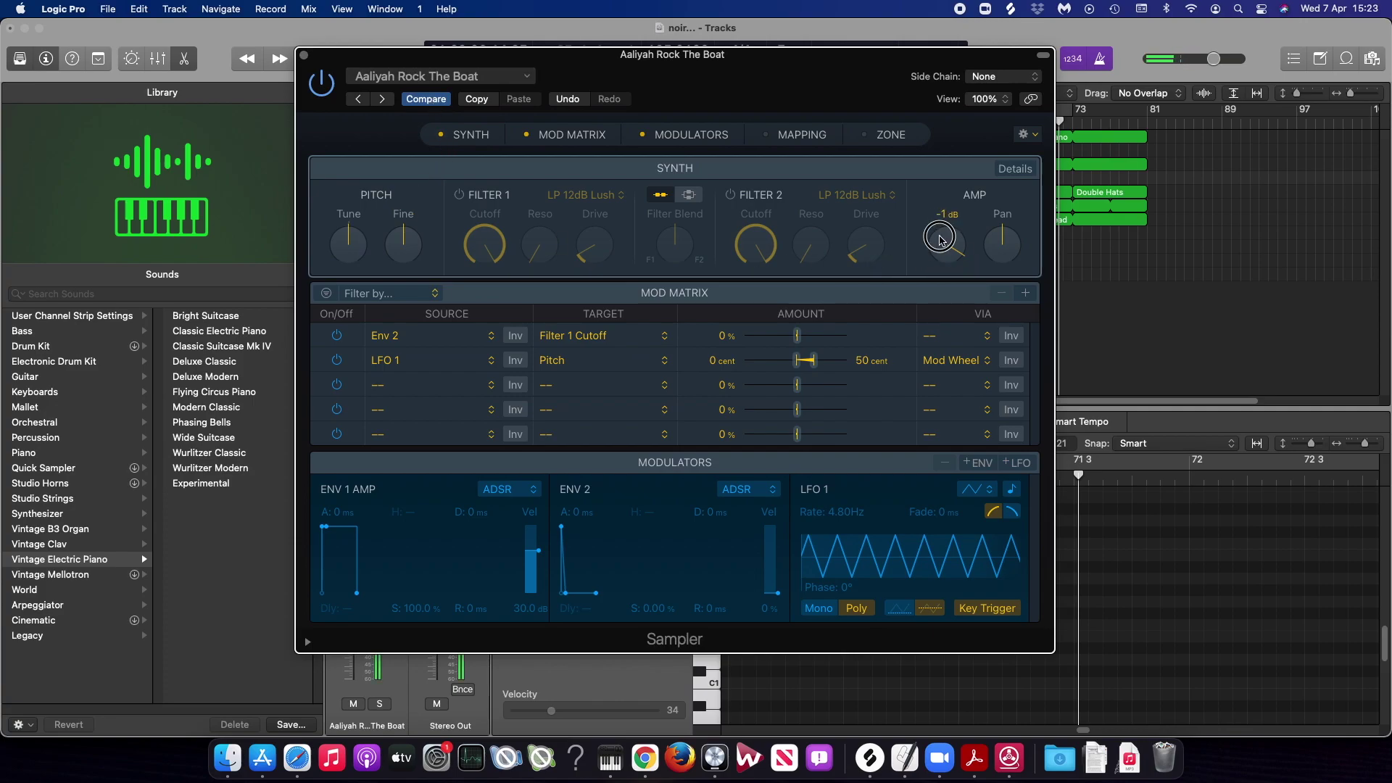
left_click_drag(940, 252, 938, 275)
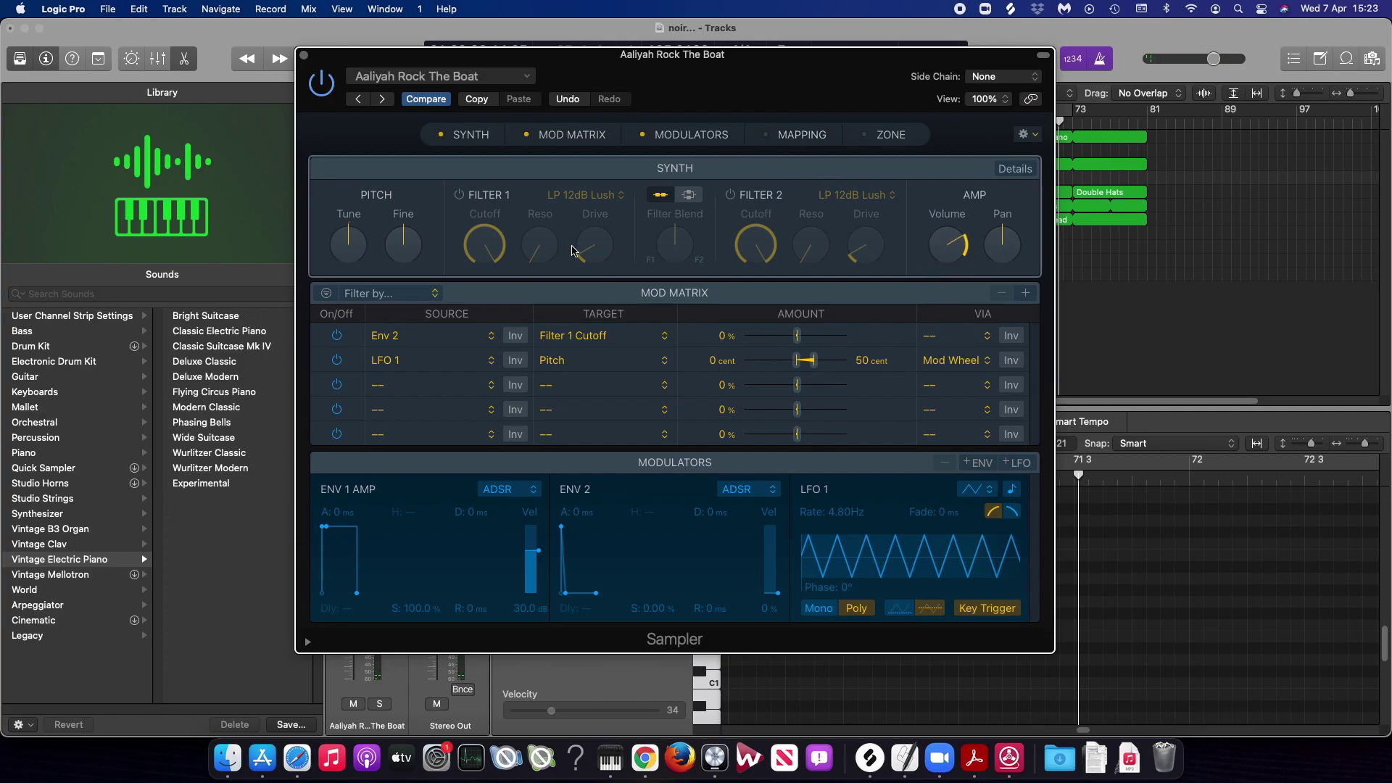
left_click_drag(630, 48, 924, 109)
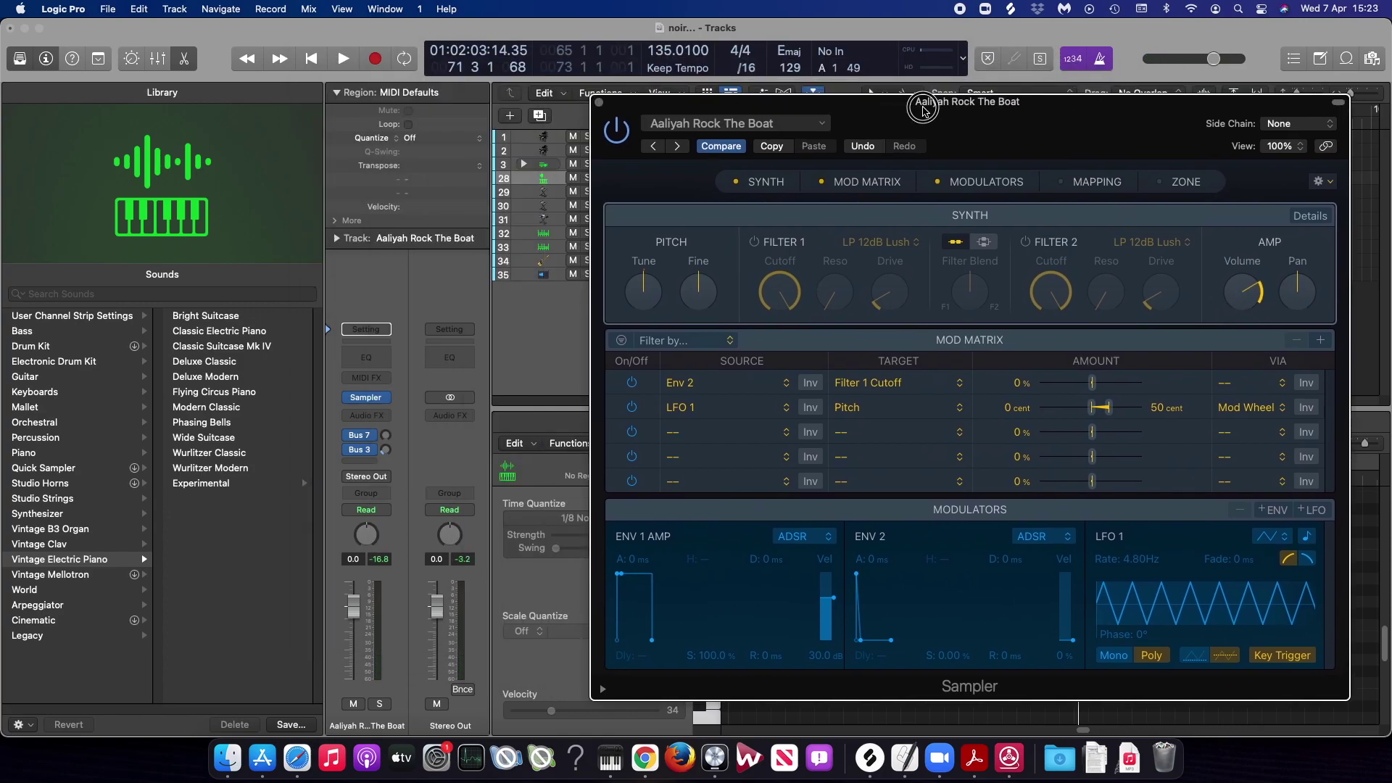
left_click(386, 447)
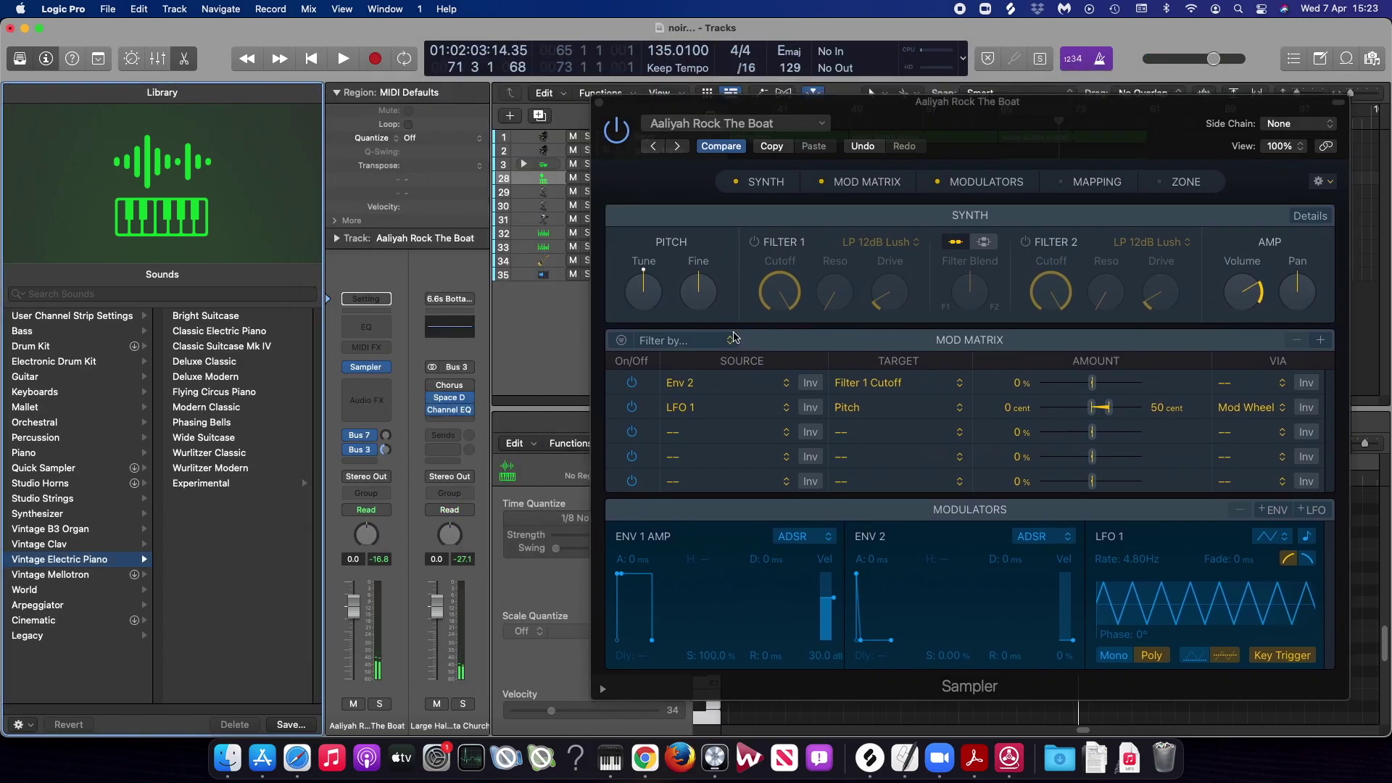
- Loop bars 65 to 73, play them back and adjust the Sampler's pitch Tune
left_click_drag(885, 137, 333, 62)
left_click(1019, 114)
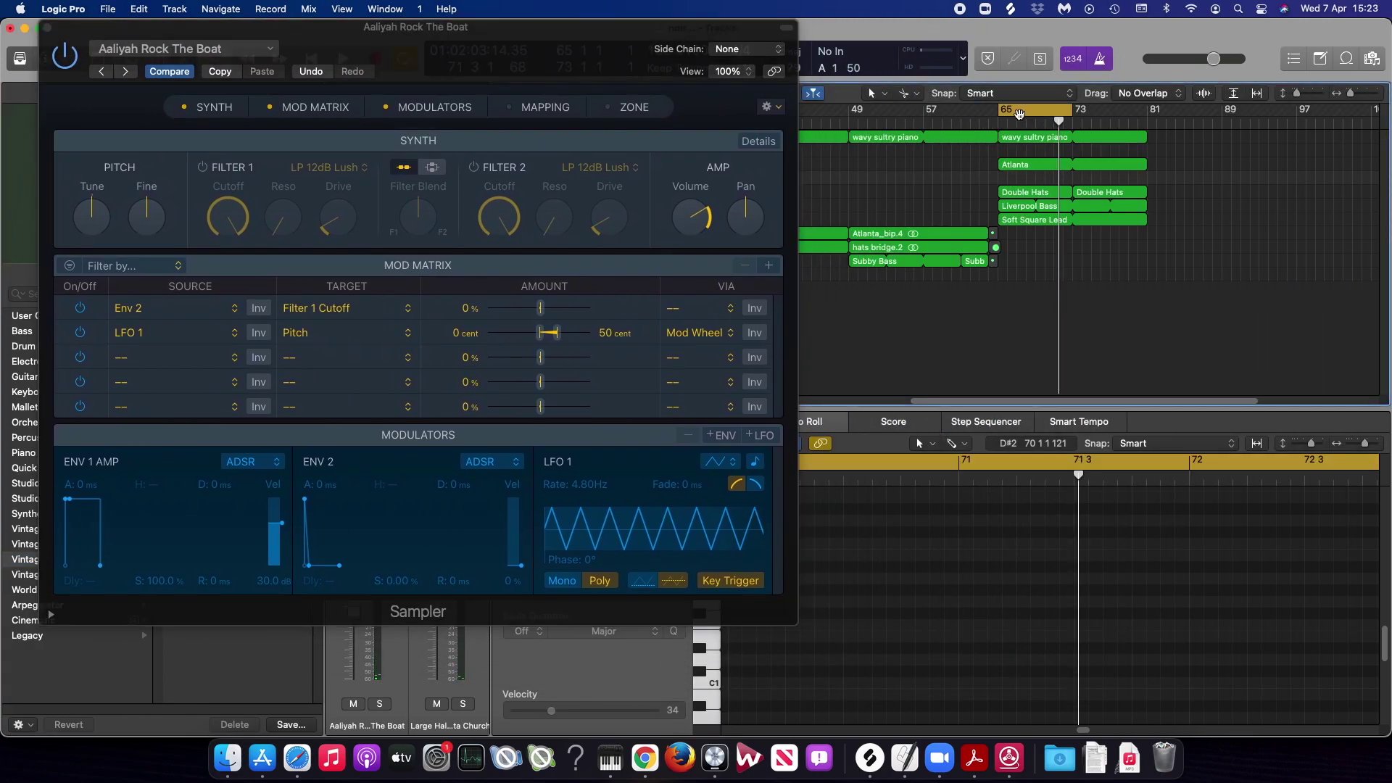
key("space")
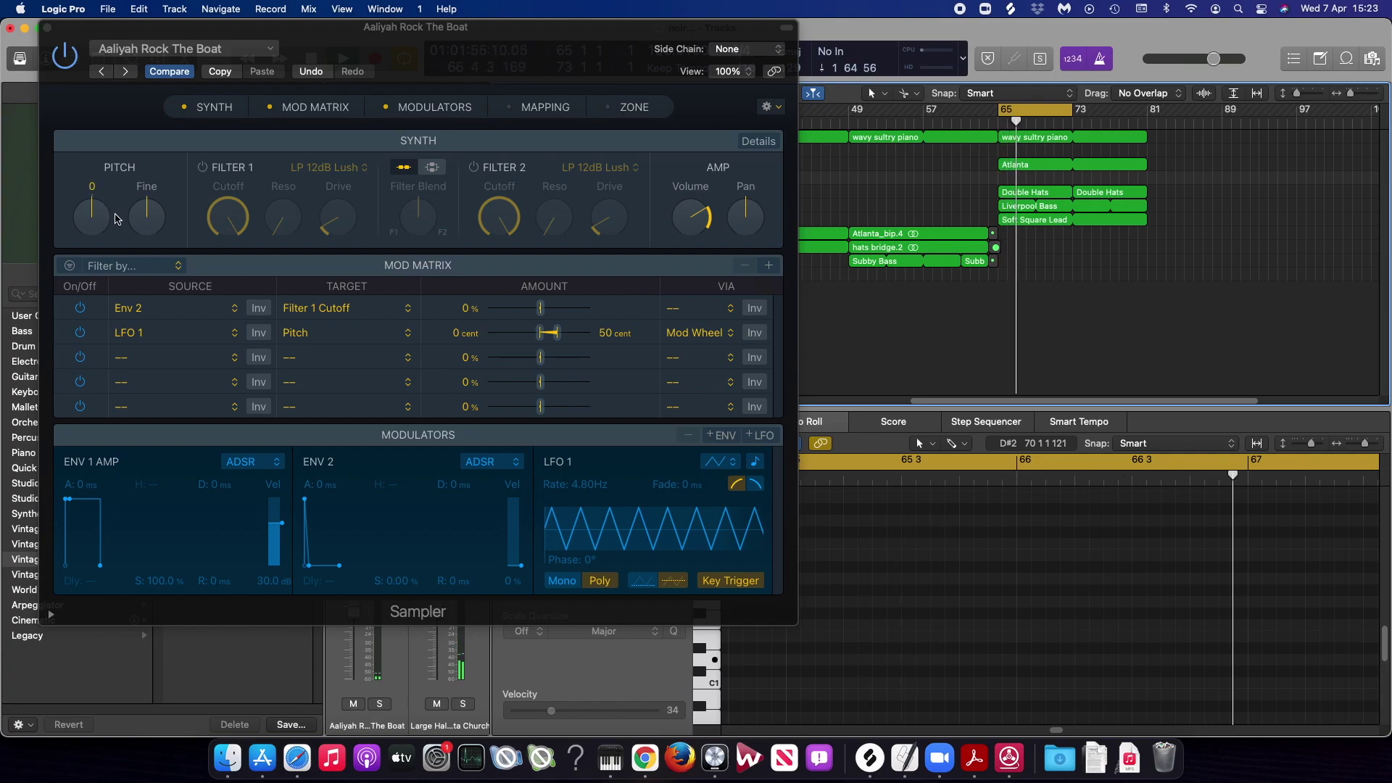
left_click_drag(115, 219, 105, 190)
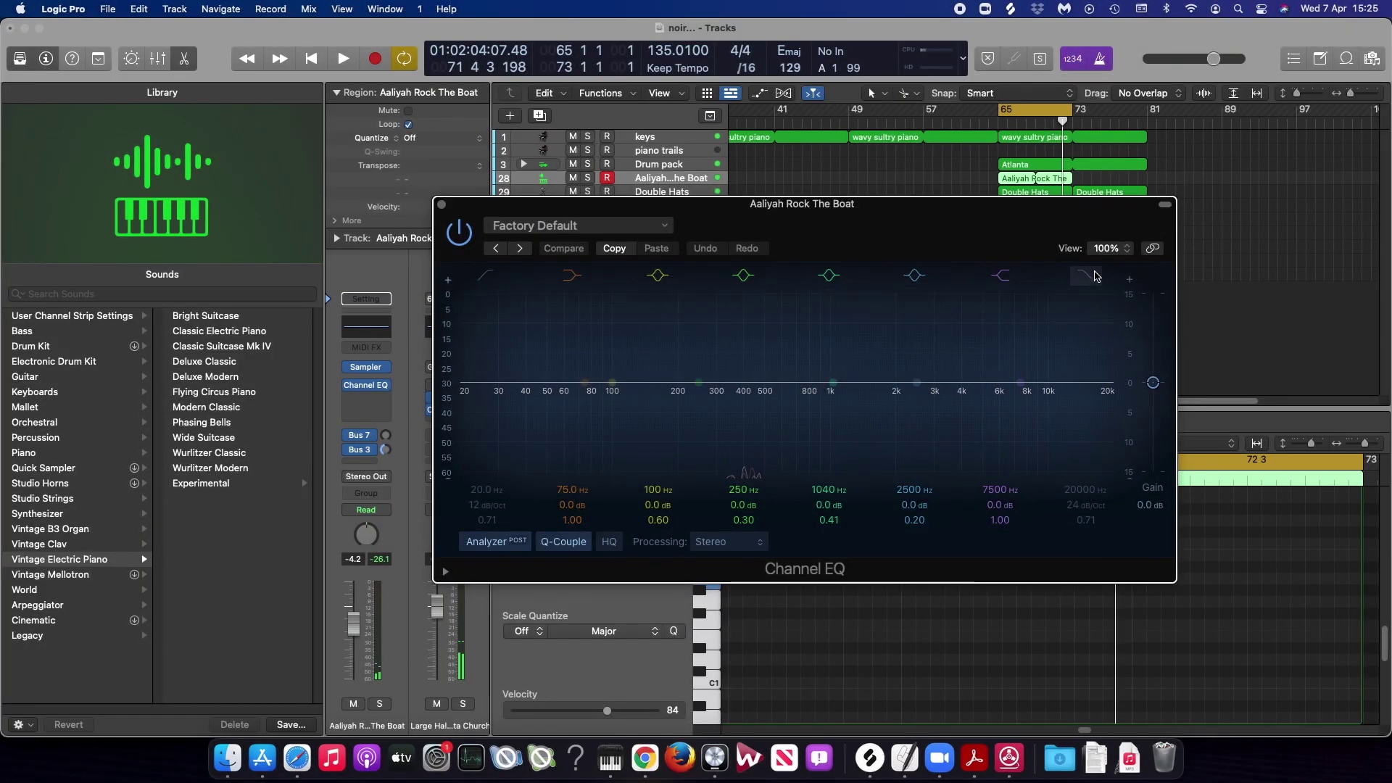
- Shape the vocal sample in Channel EQ with a 132 Hz low cut, a 4300 Hz high cut and a +1.1 dB boost at 3000 Hz
left_click(1091, 277)
left_click_drag(1105, 384, 958, 442)
left_click(487, 275)
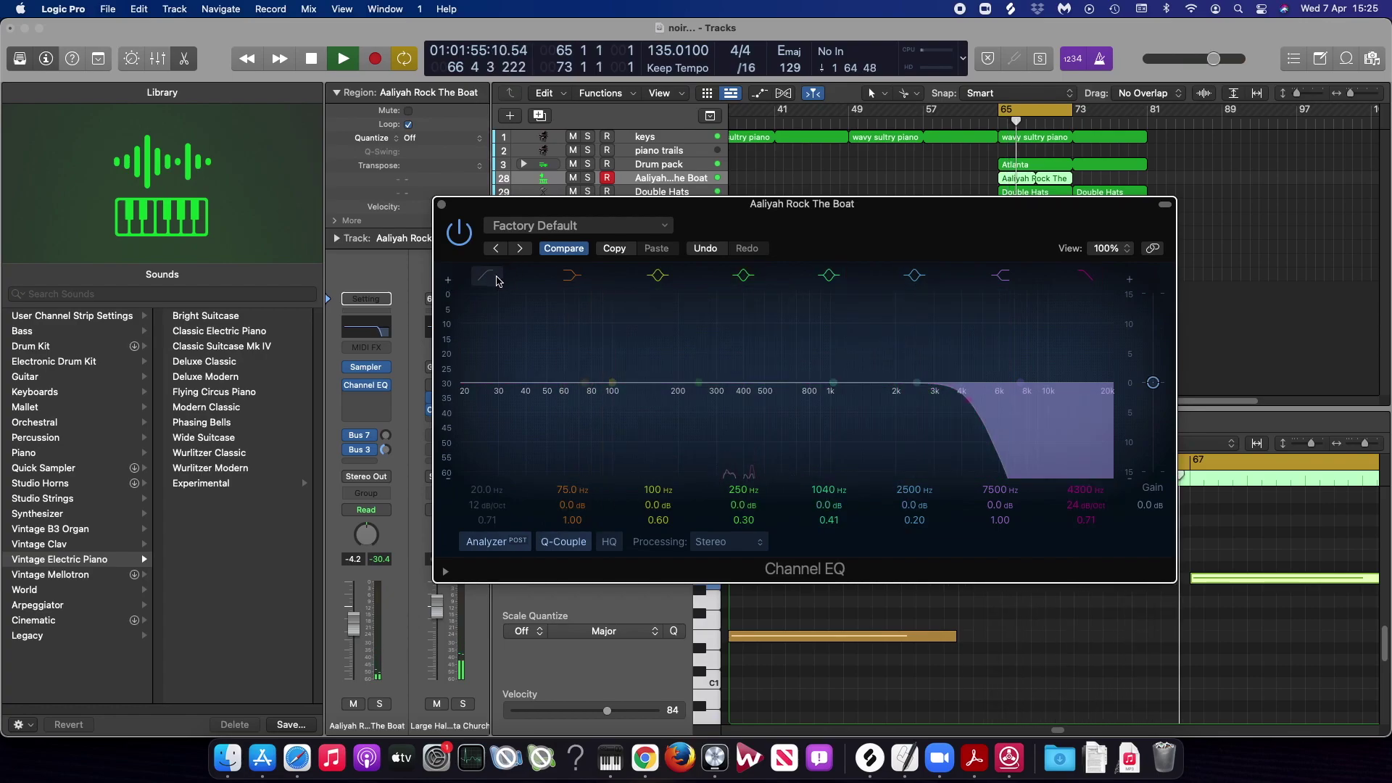
left_click_drag(505, 412, 656, 399)
left_click_drag(907, 417, 912, 402)
mouse_move(384, 388)
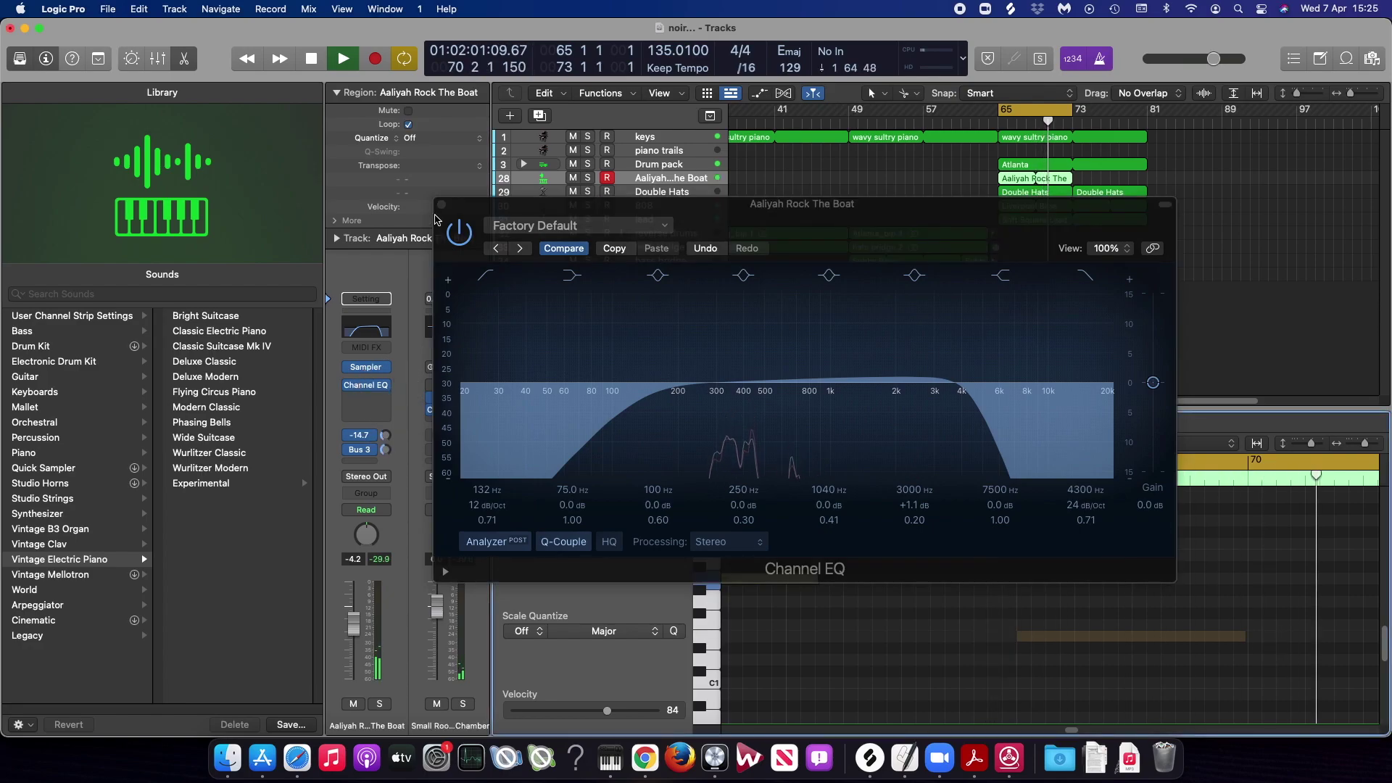
left_click(442, 206)
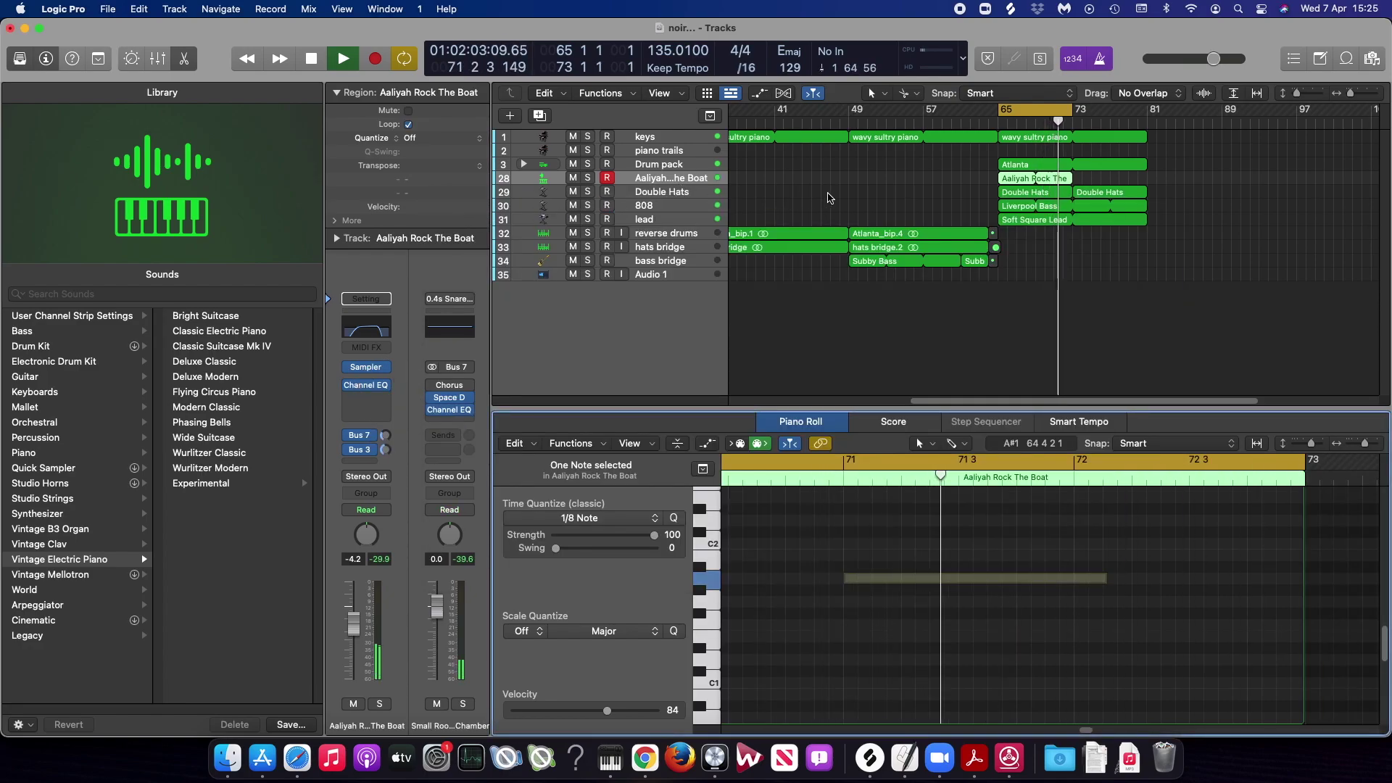
- Copy the Aaliyah Rock The Boat regions from bar 65 to bar 73 and name the track vocal chops
left_click(976, 194)
left_click_drag(1029, 178, 1104, 178)
key("super+4")
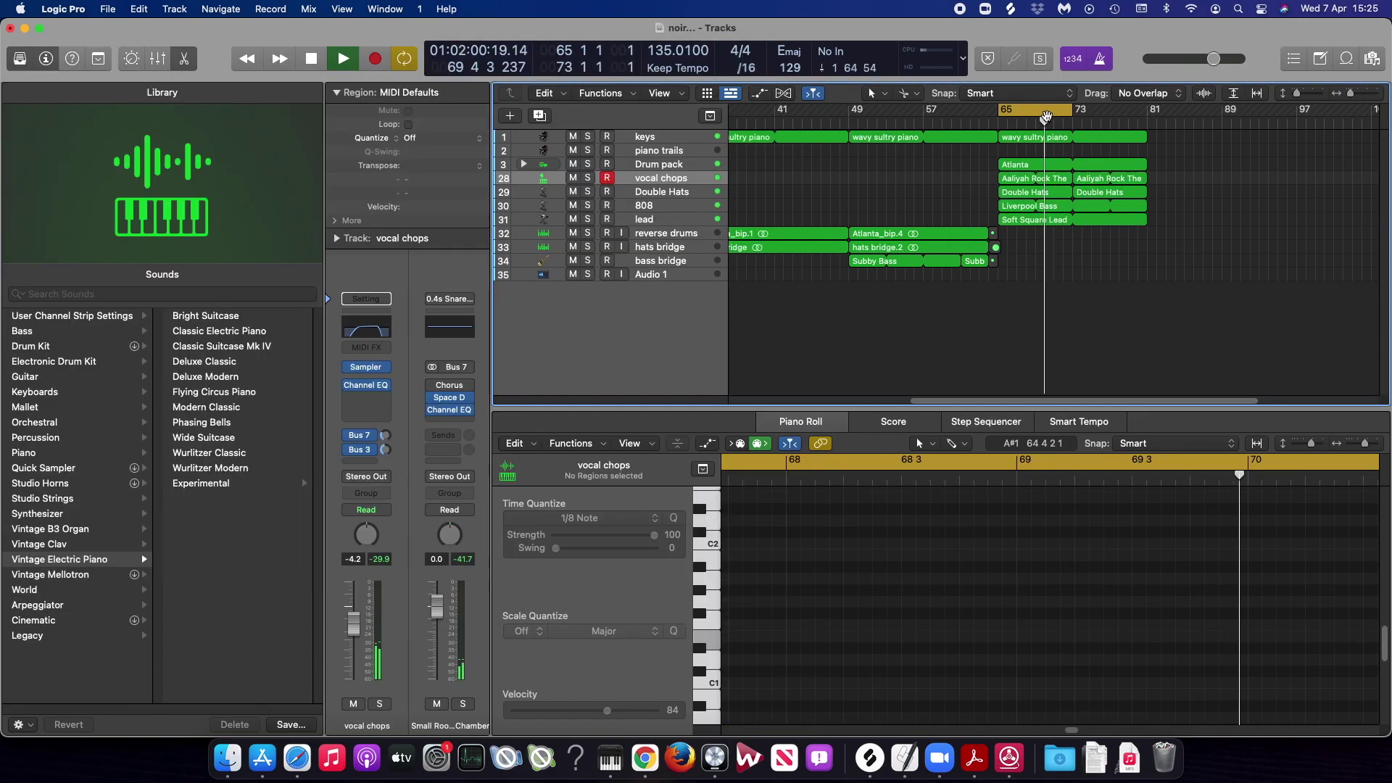
- Stop playback, turn off cycle mode and copy all final-section regions from bar 65 to bar 81
key("space")
left_click(1047, 111)
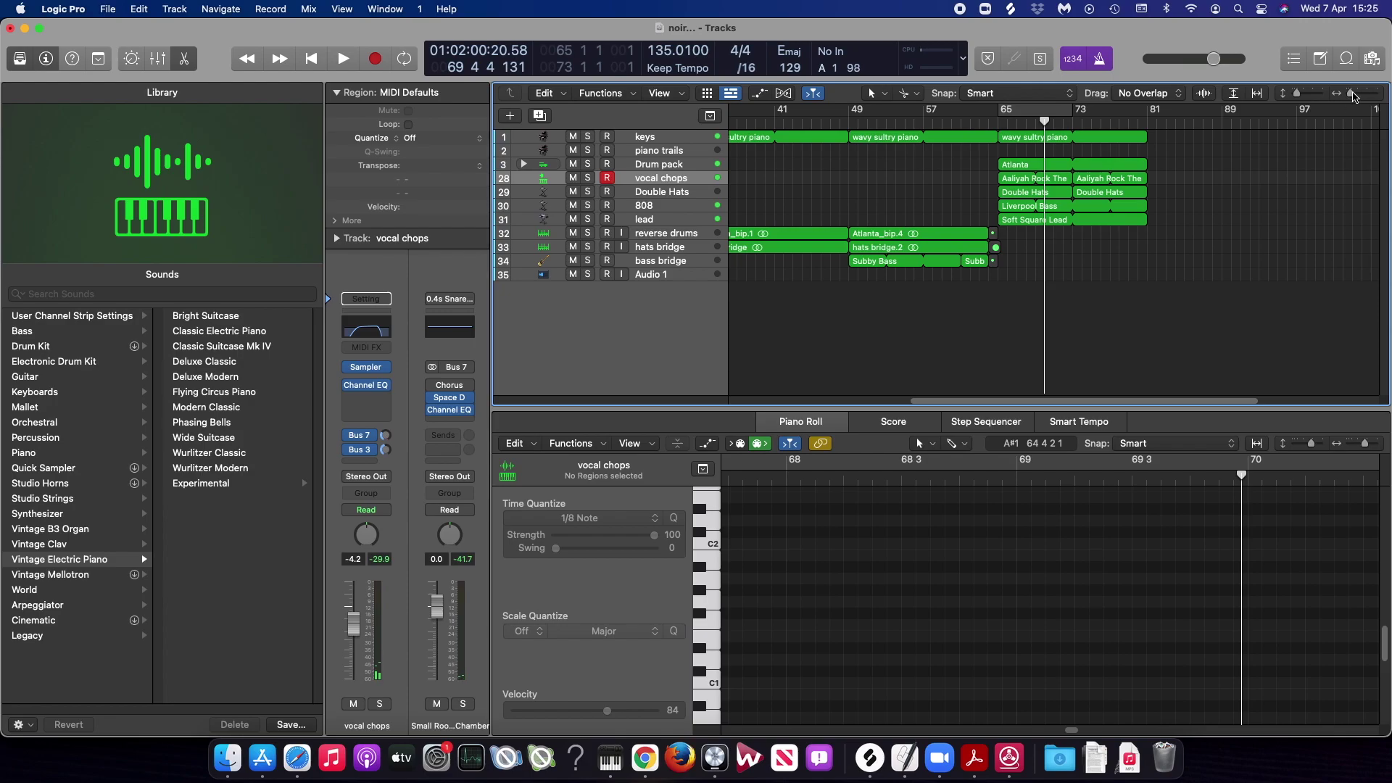
left_click(1353, 96)
left_click_drag(1183, 278, 1138, 142)
left_click(750, 274)
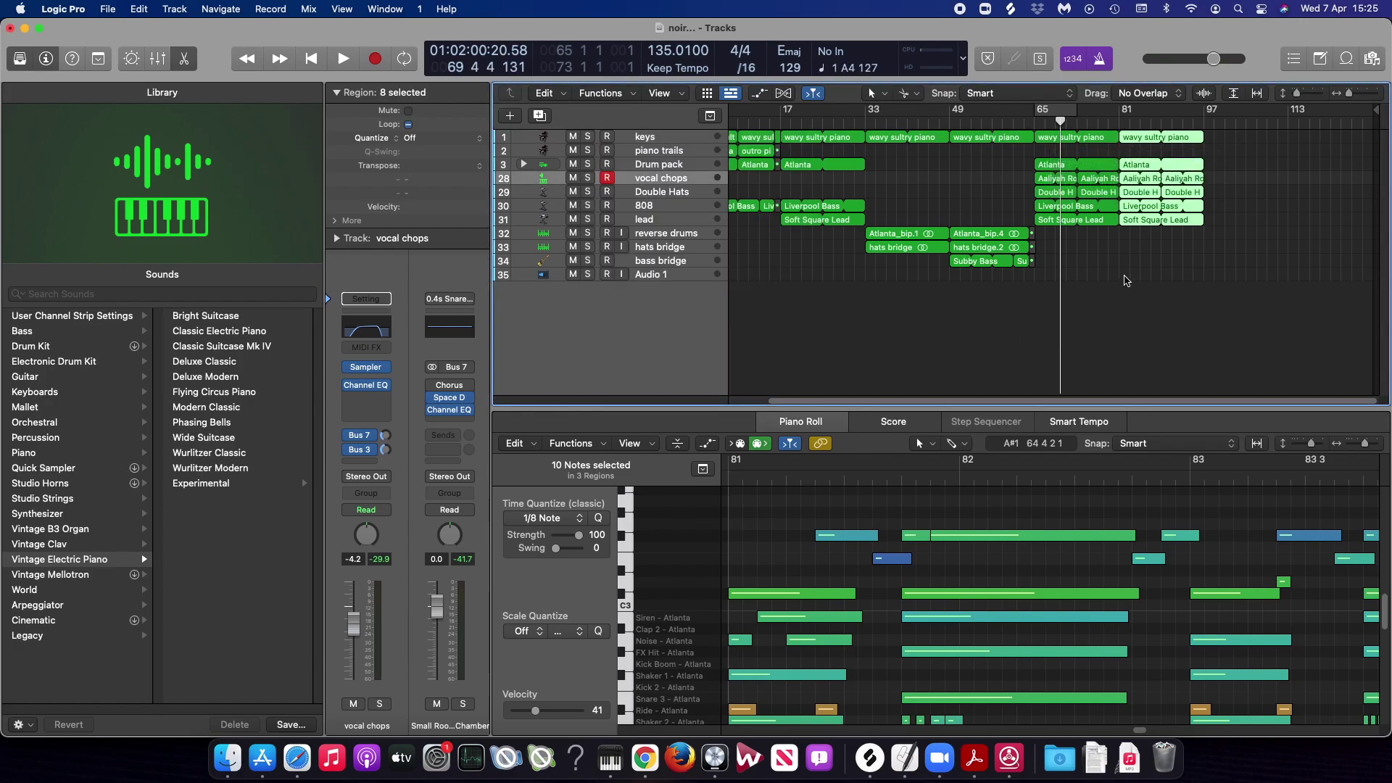
left_click(1129, 128)
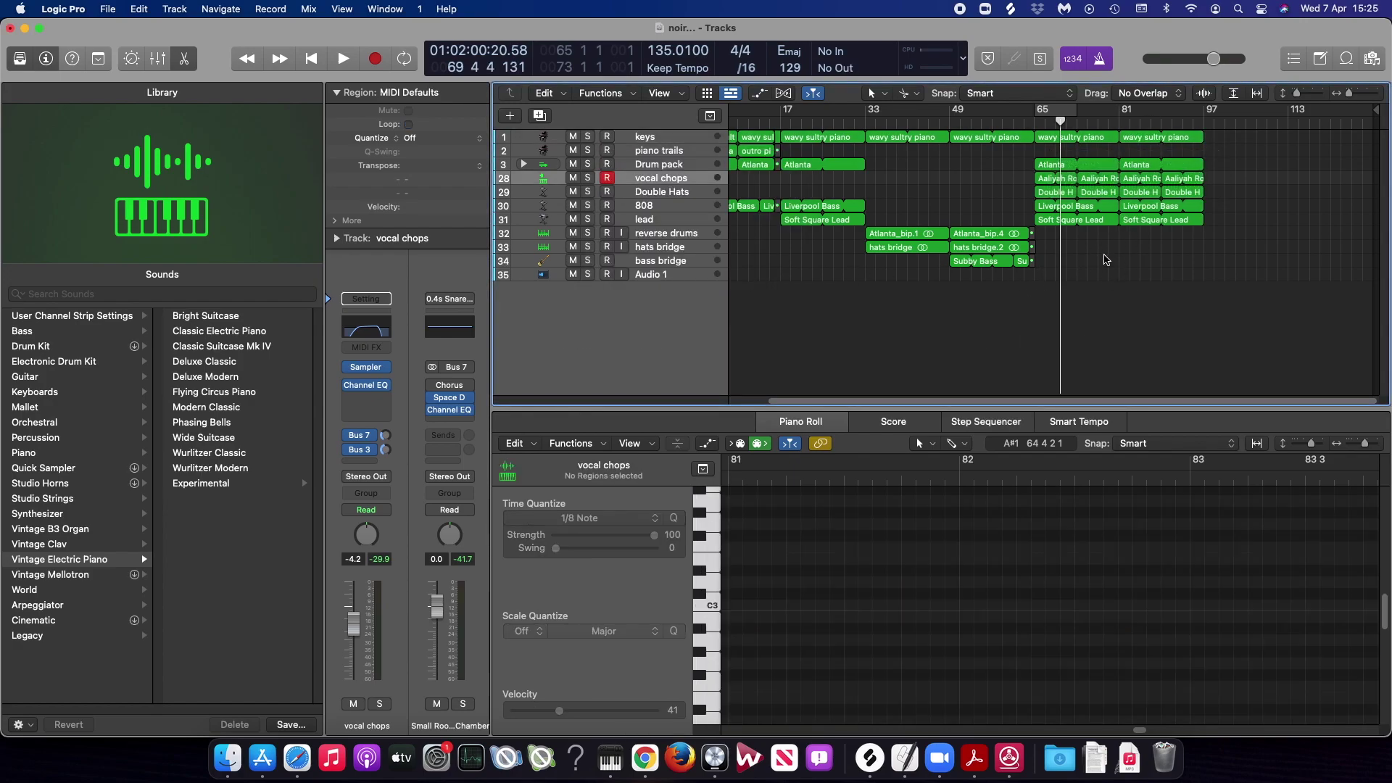
- Split the drum, vocal, hats, 808 and lead regions at bar 79 and mute their last two bars, leaving the keys playing
left_click_drag(1108, 255, 1115, 143)
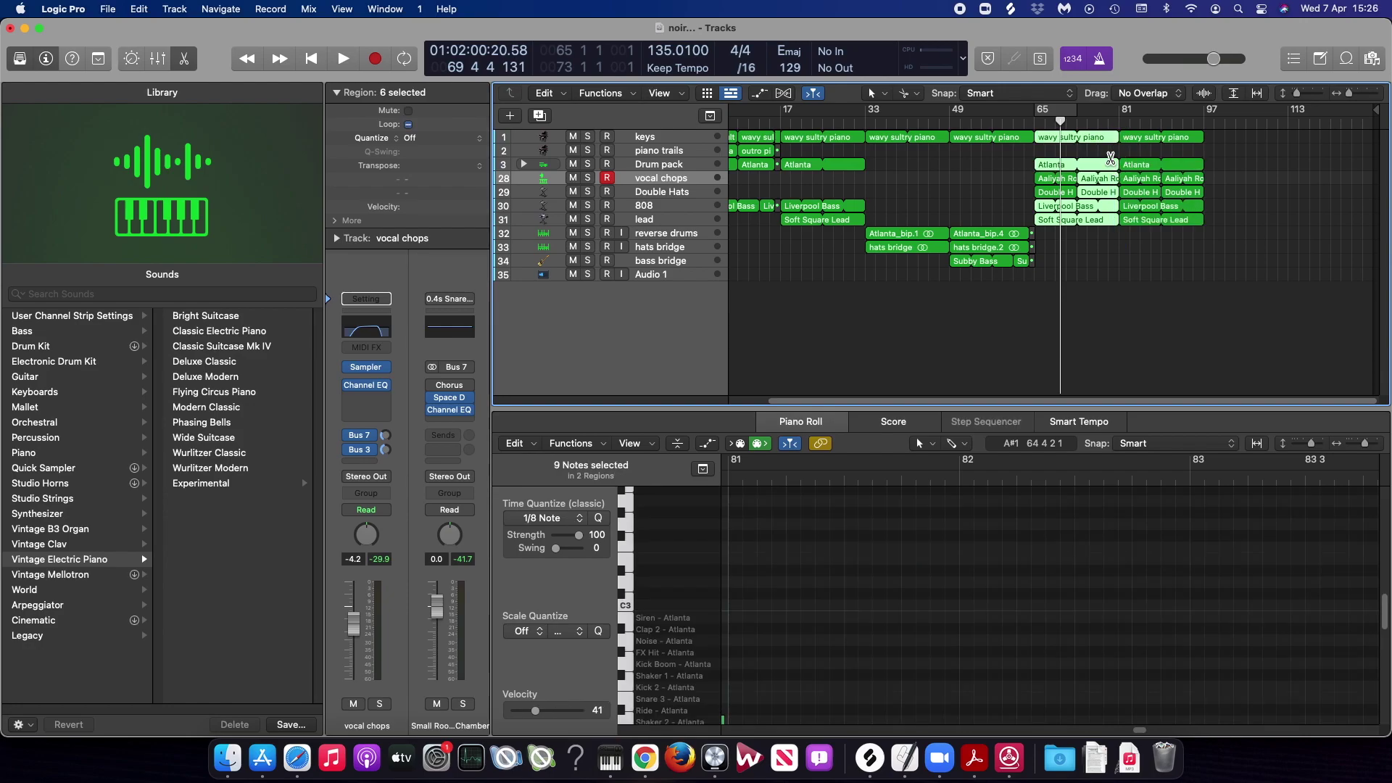
left_click(1110, 142, "shift")
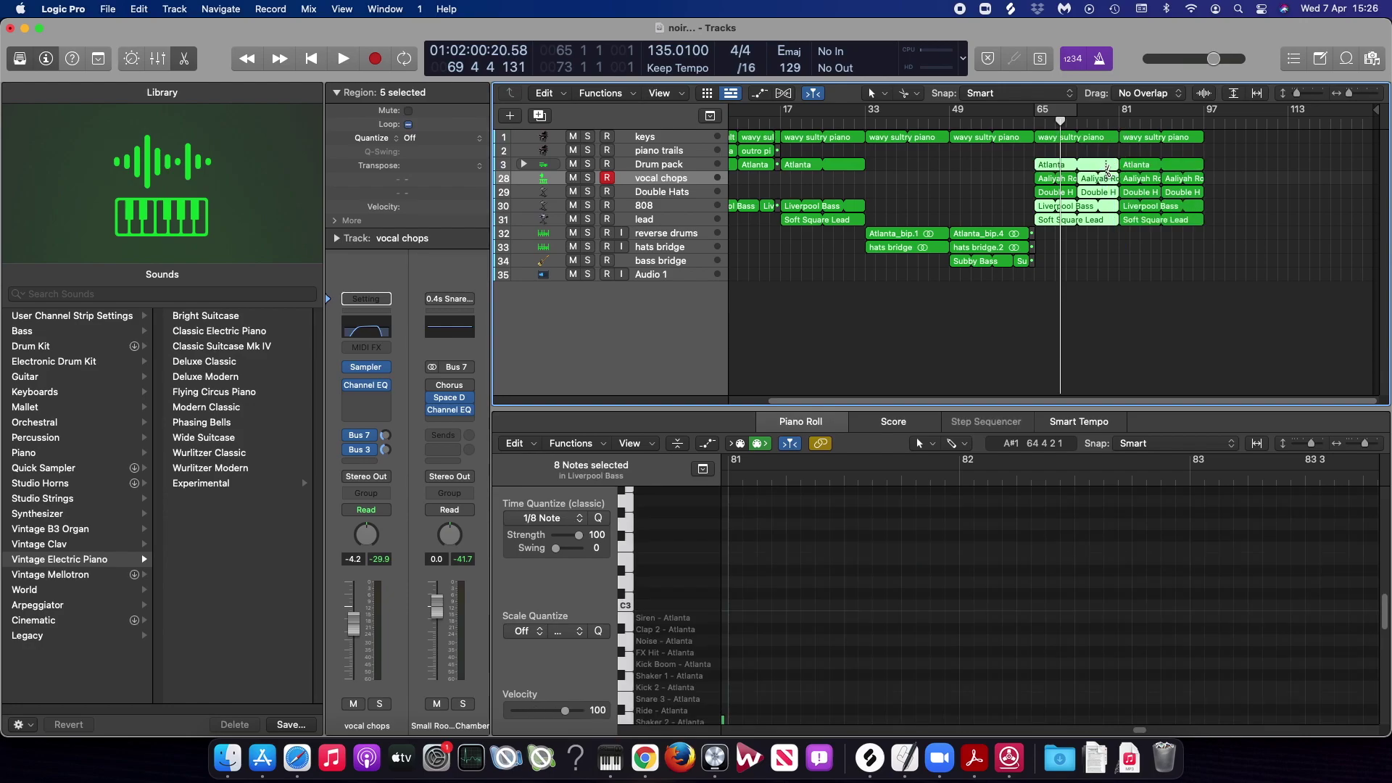
left_click(1108, 172)
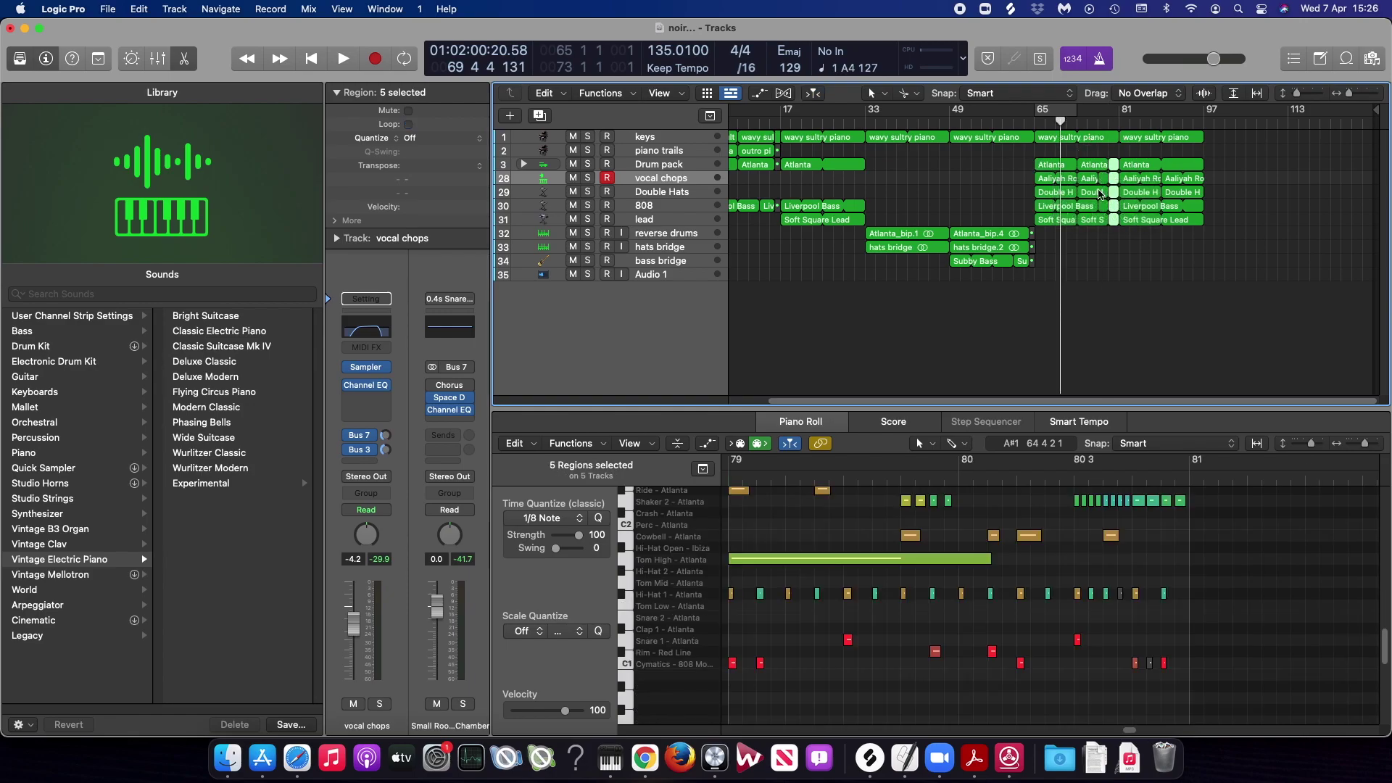
key("ctrl+m")
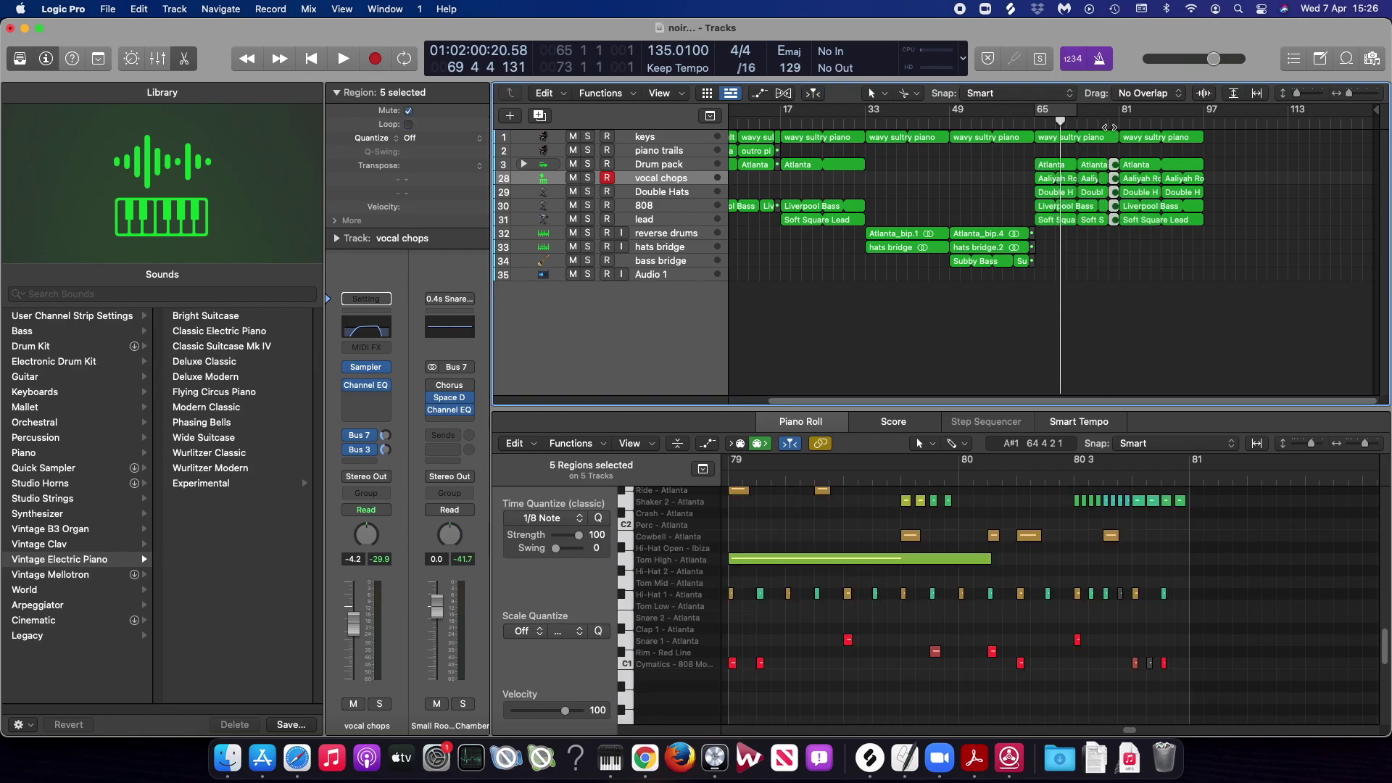
- Move the playhead to bar 77 and mute the vocal chops and lead regions from bar 81 onward
left_click(1100, 122)
left_click(1202, 235)
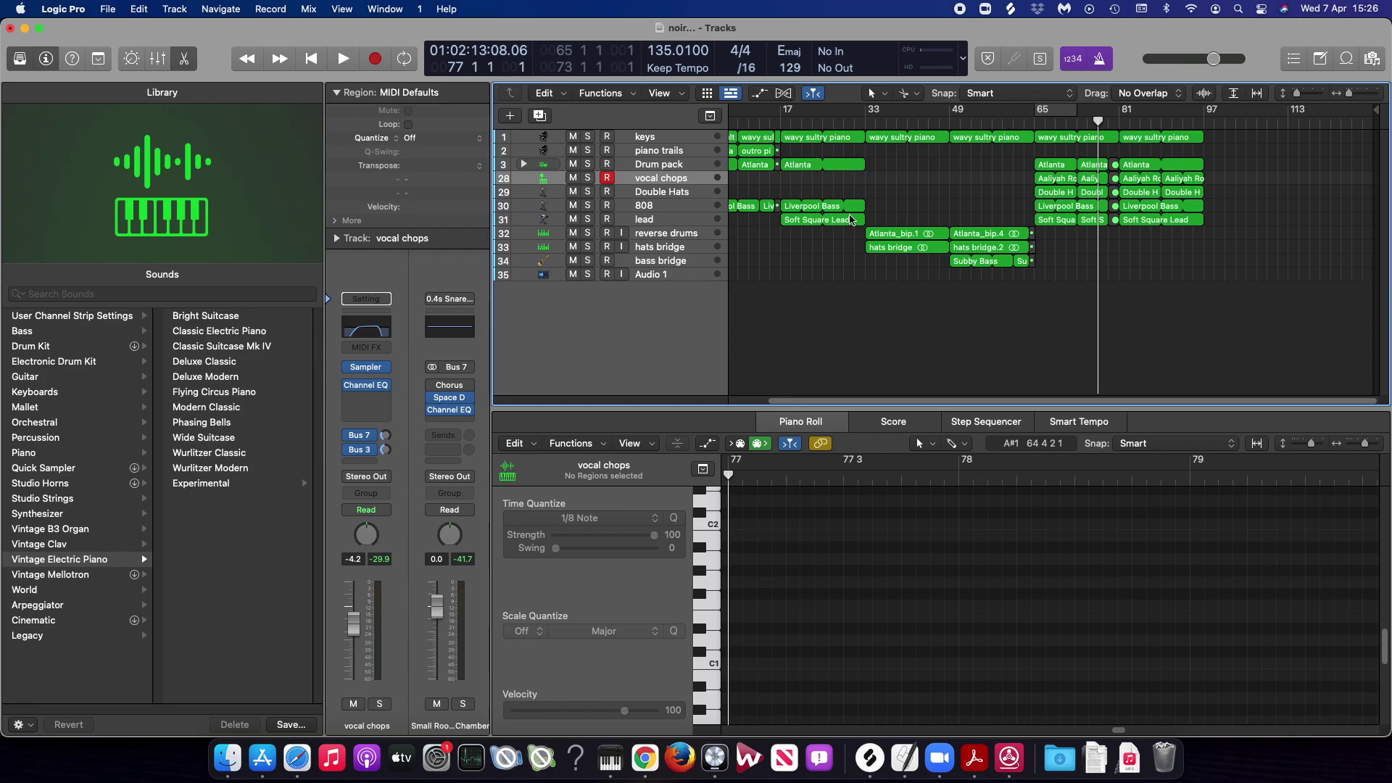
left_click_drag(1227, 184, 1122, 178)
key("ctrl+m")
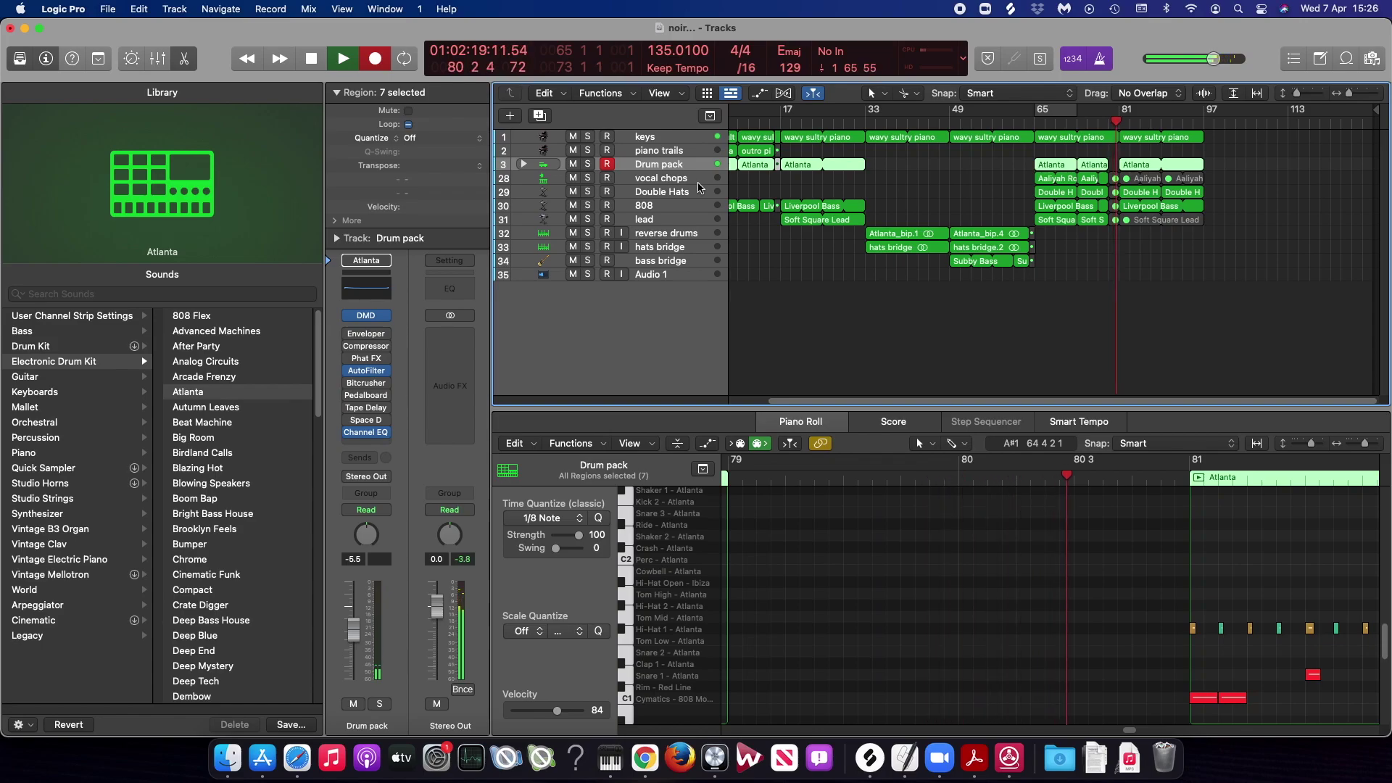
- Stop recording the snare fill in bar 80 of the Drum pack track and quantize its notes to 1/16
key("space")
left_click(1086, 568)
key("super+a")
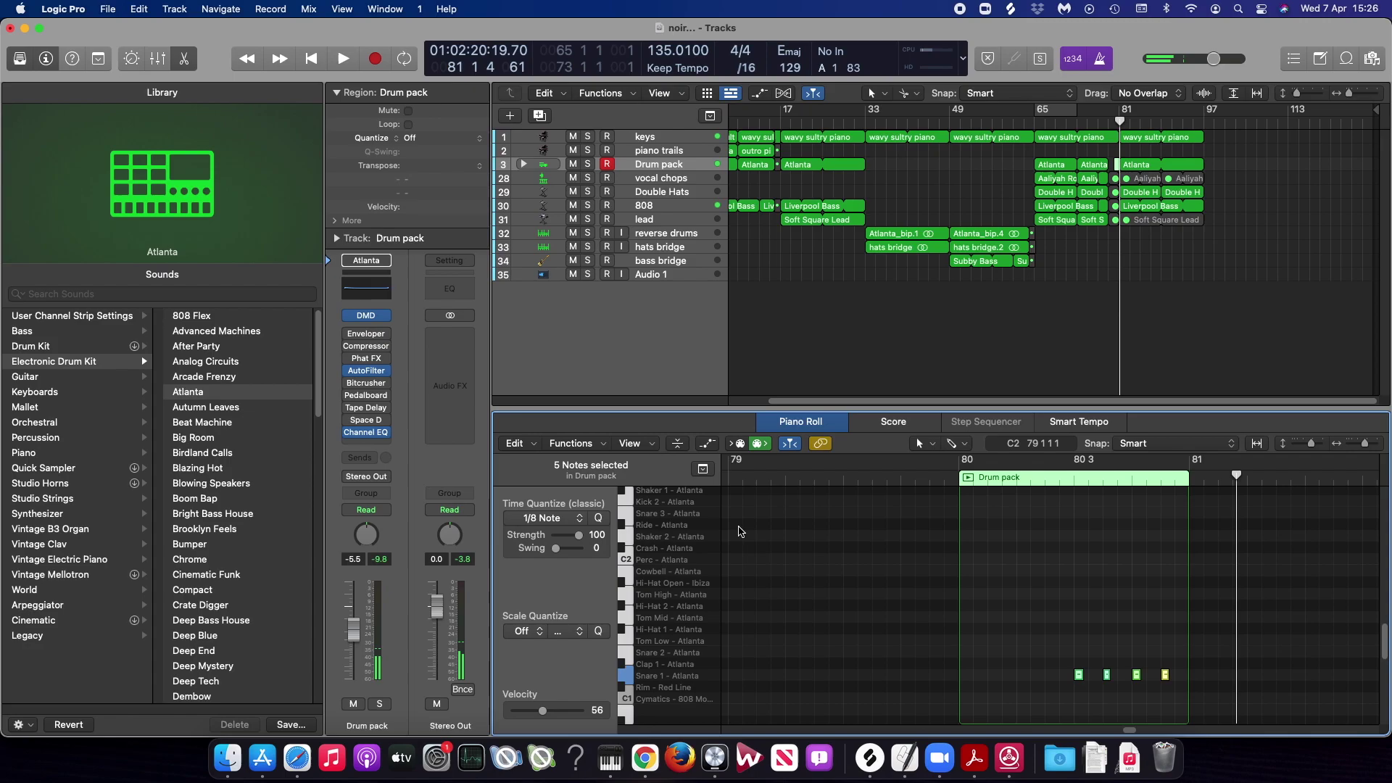
left_click(575, 520)
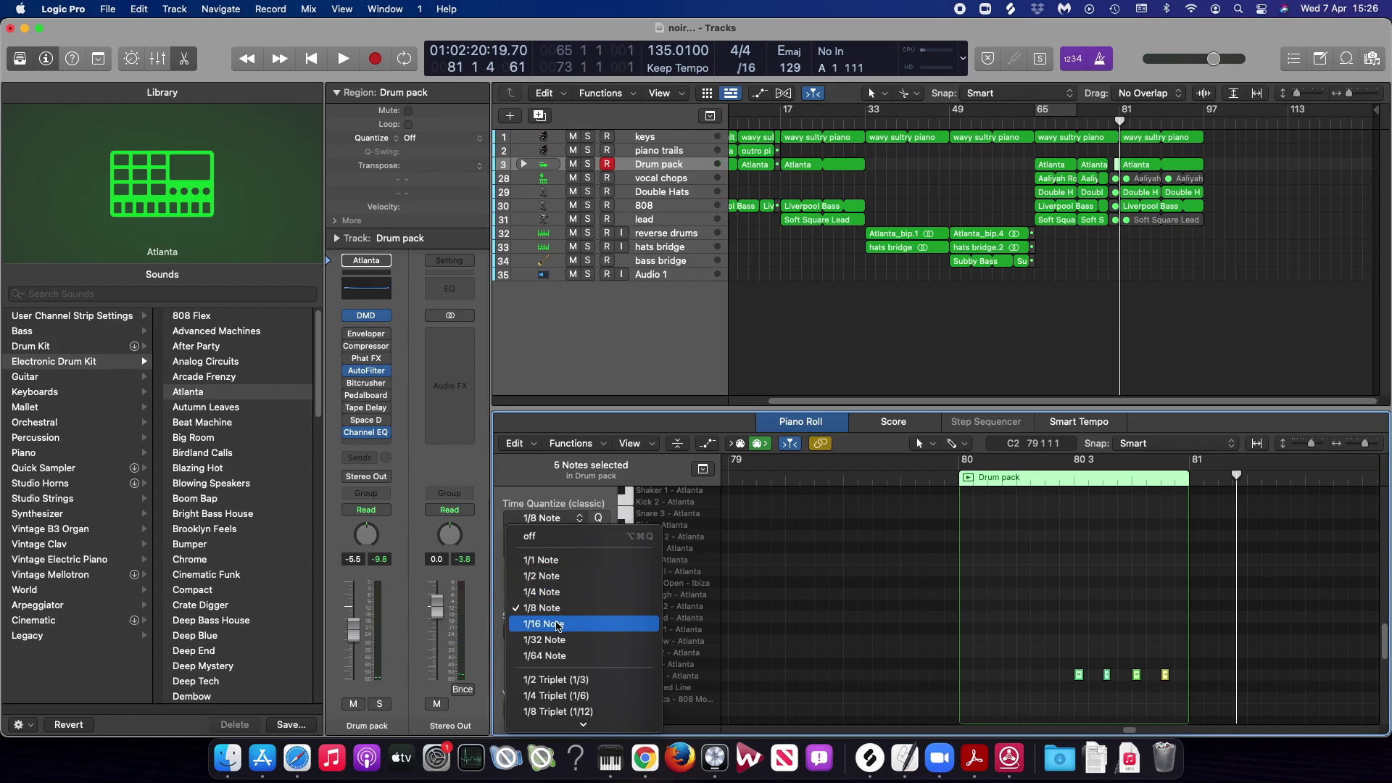
left_click(551, 625)
- Play back the quantized snare fill from just before bar 80 and select its region
left_click(974, 561)
left_click(919, 469)
key("space")
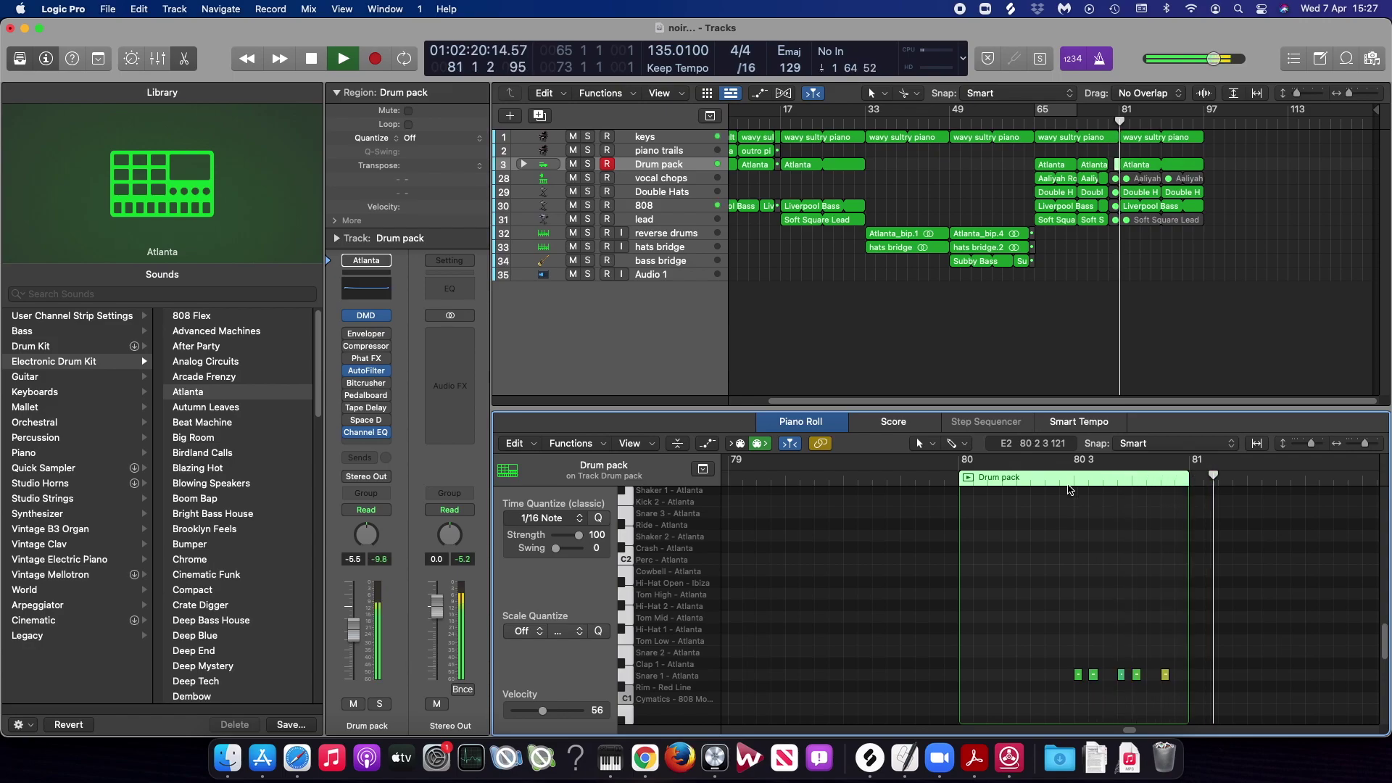
left_click(1115, 172)
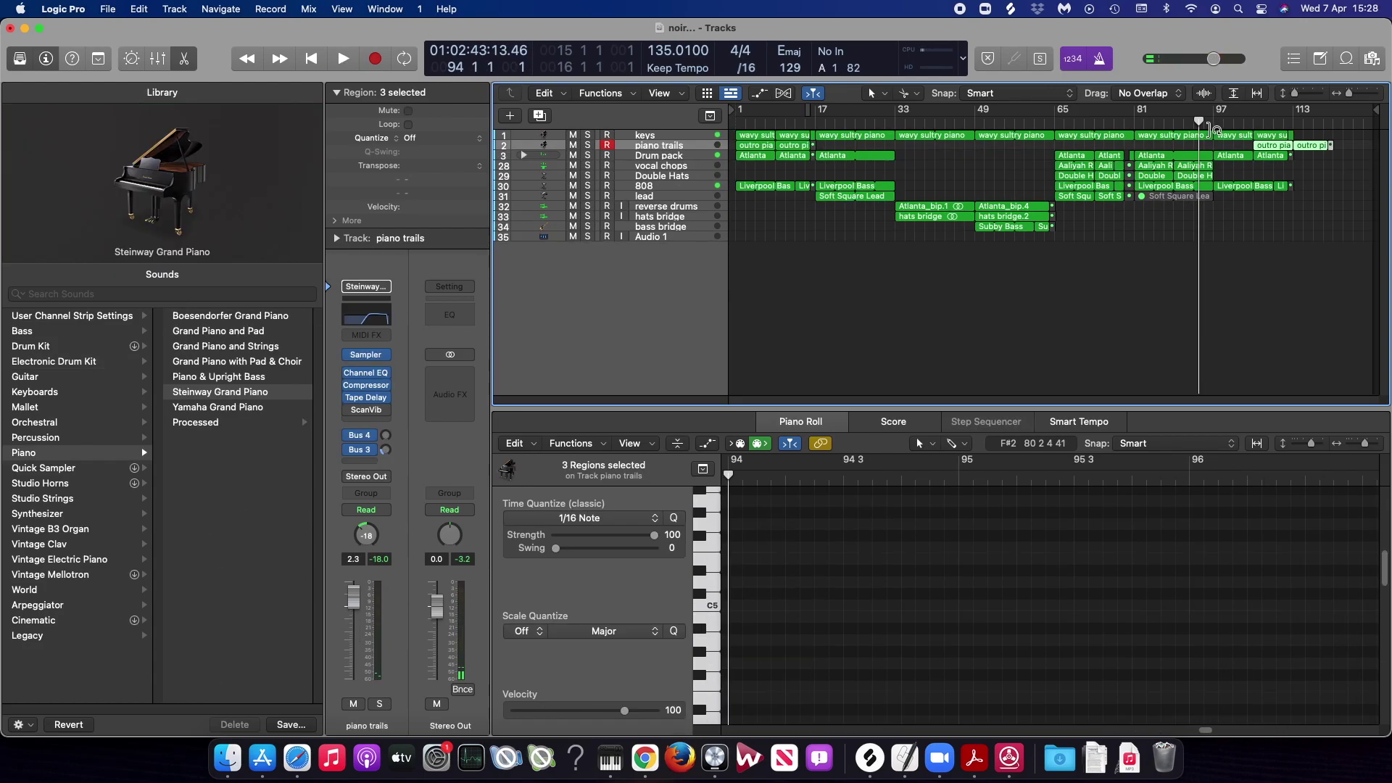
- Play back the arrangement from just before bar 97 to check the transition into the outro
left_click(1208, 129)
key("space")
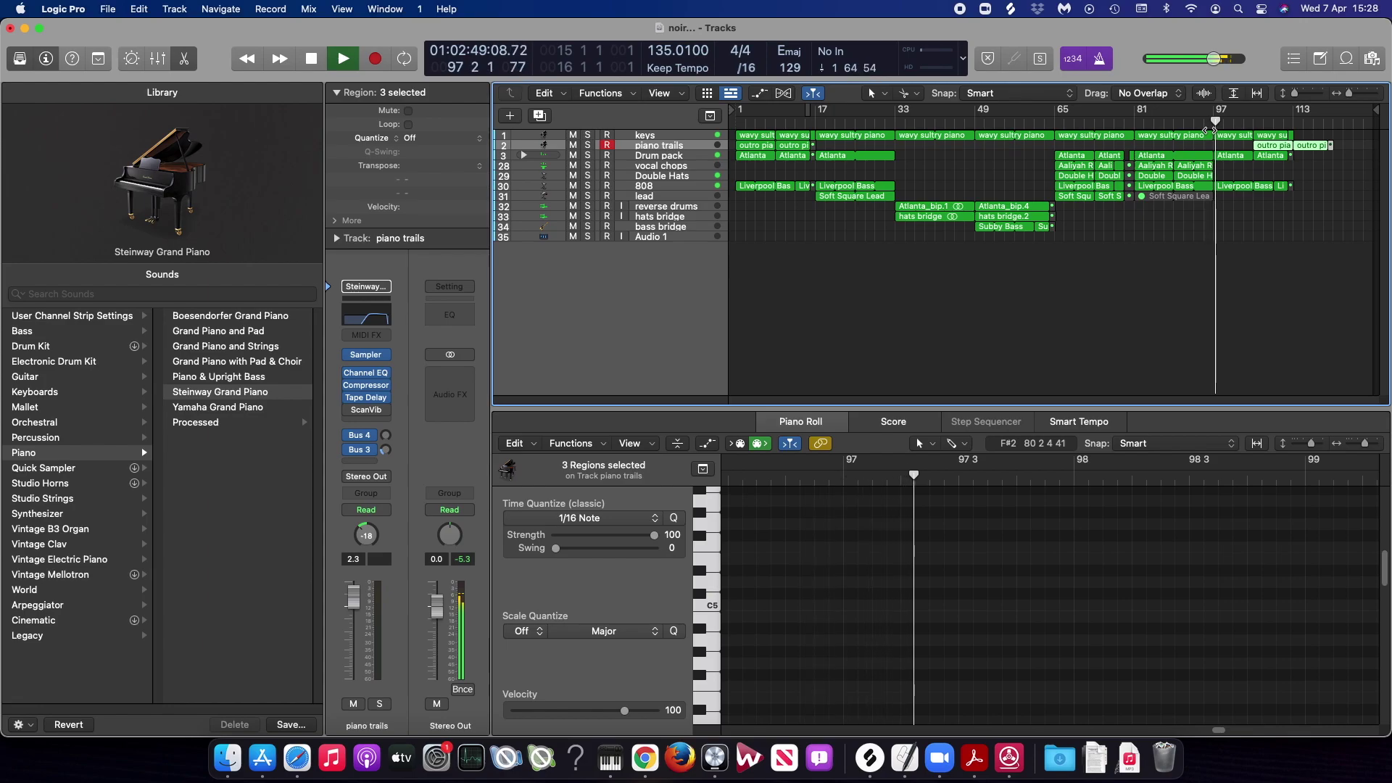
left_click(1285, 215)
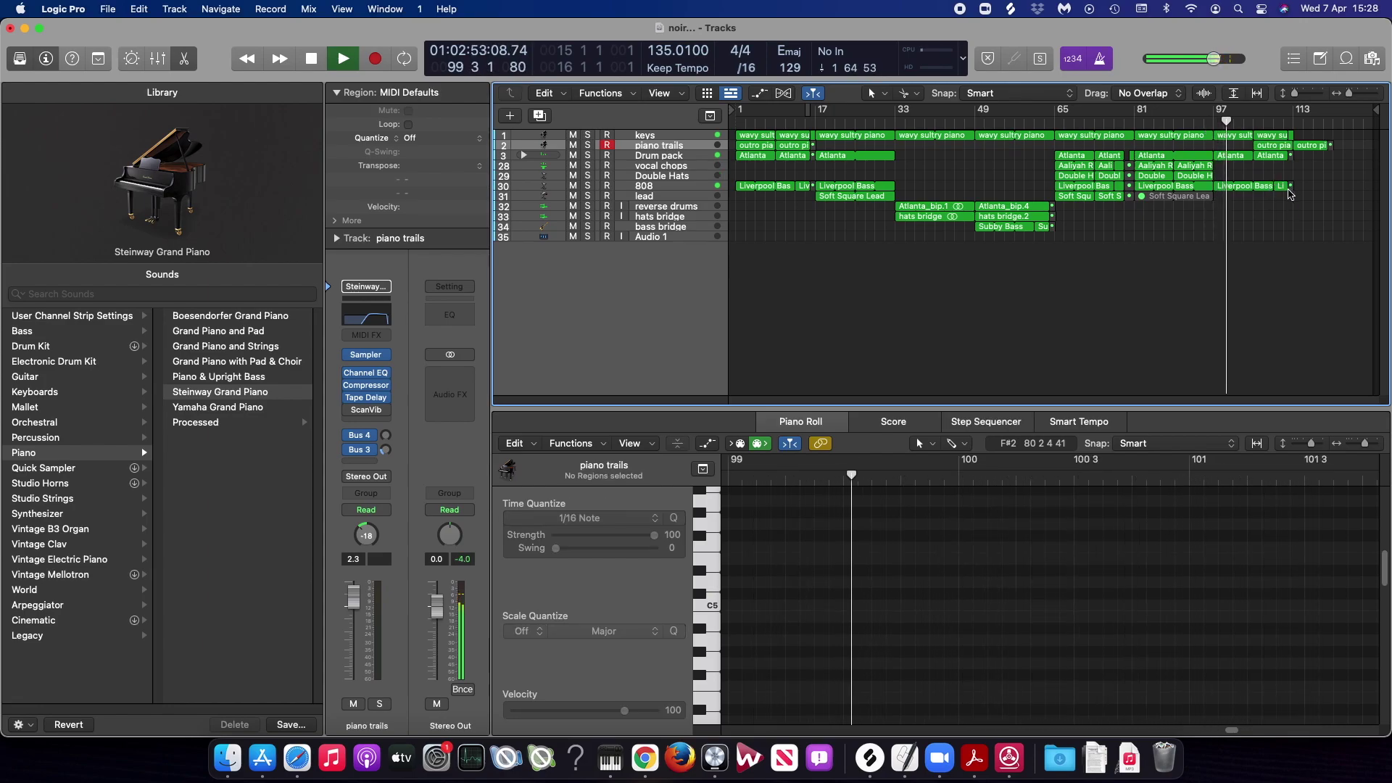
key("space")
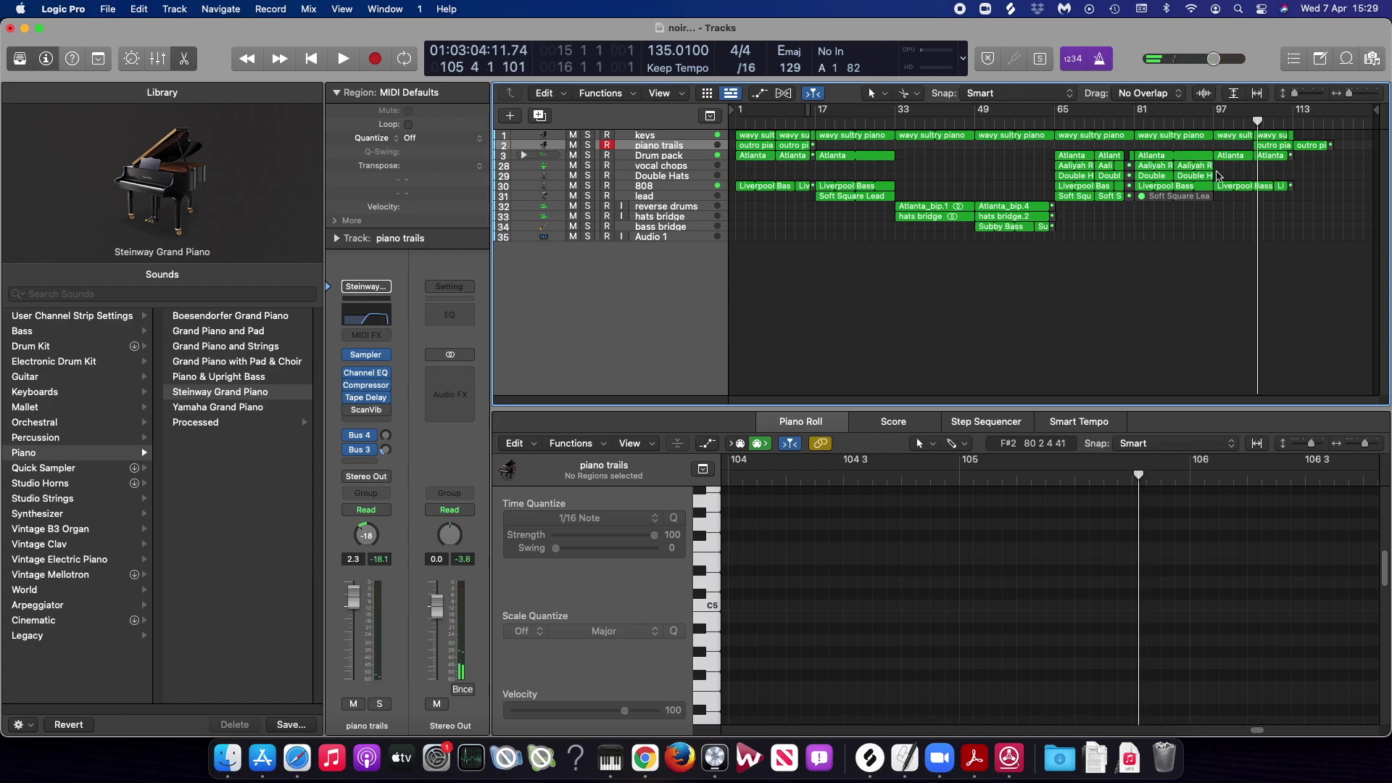
- Remove the long 808 bass region at bar 97 and have the 808 come in with a short region at bar 105
left_click(1231, 186)
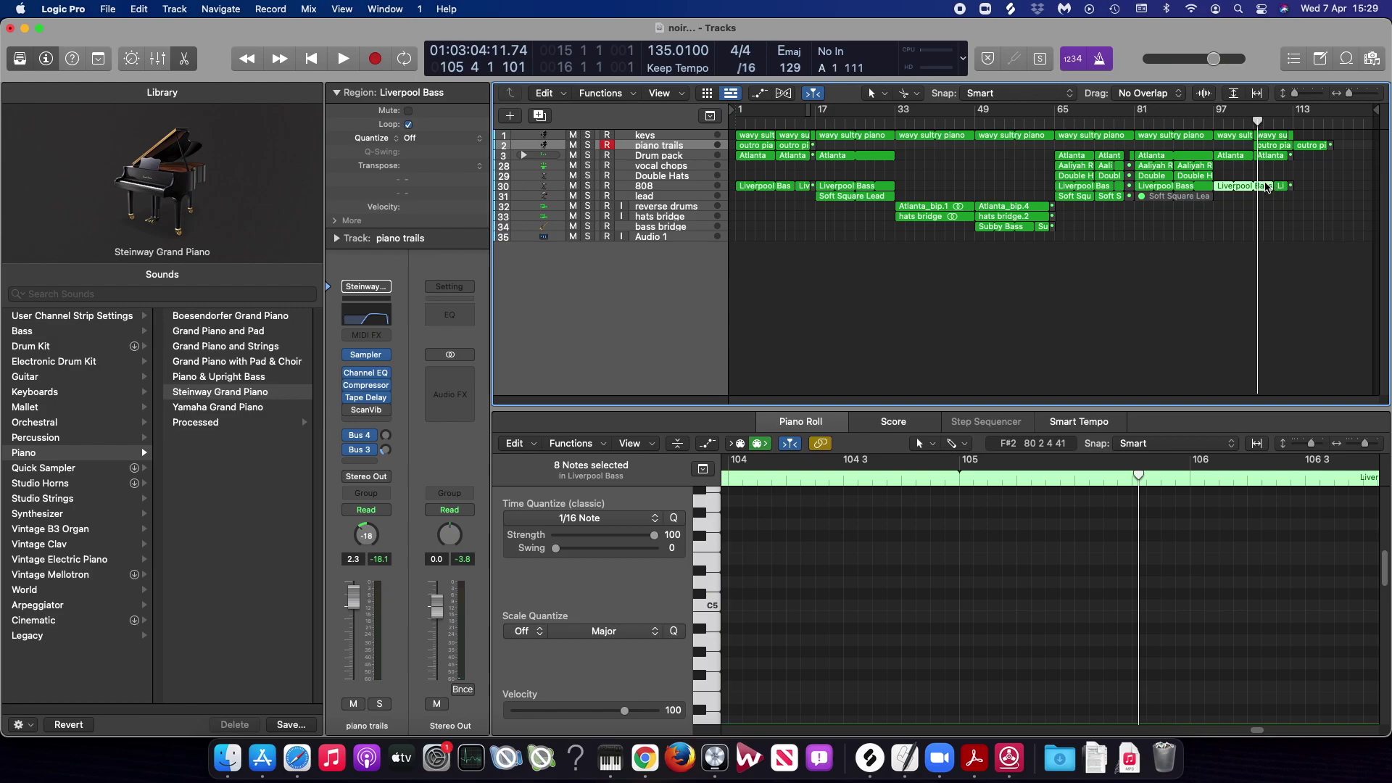
key("Delete")
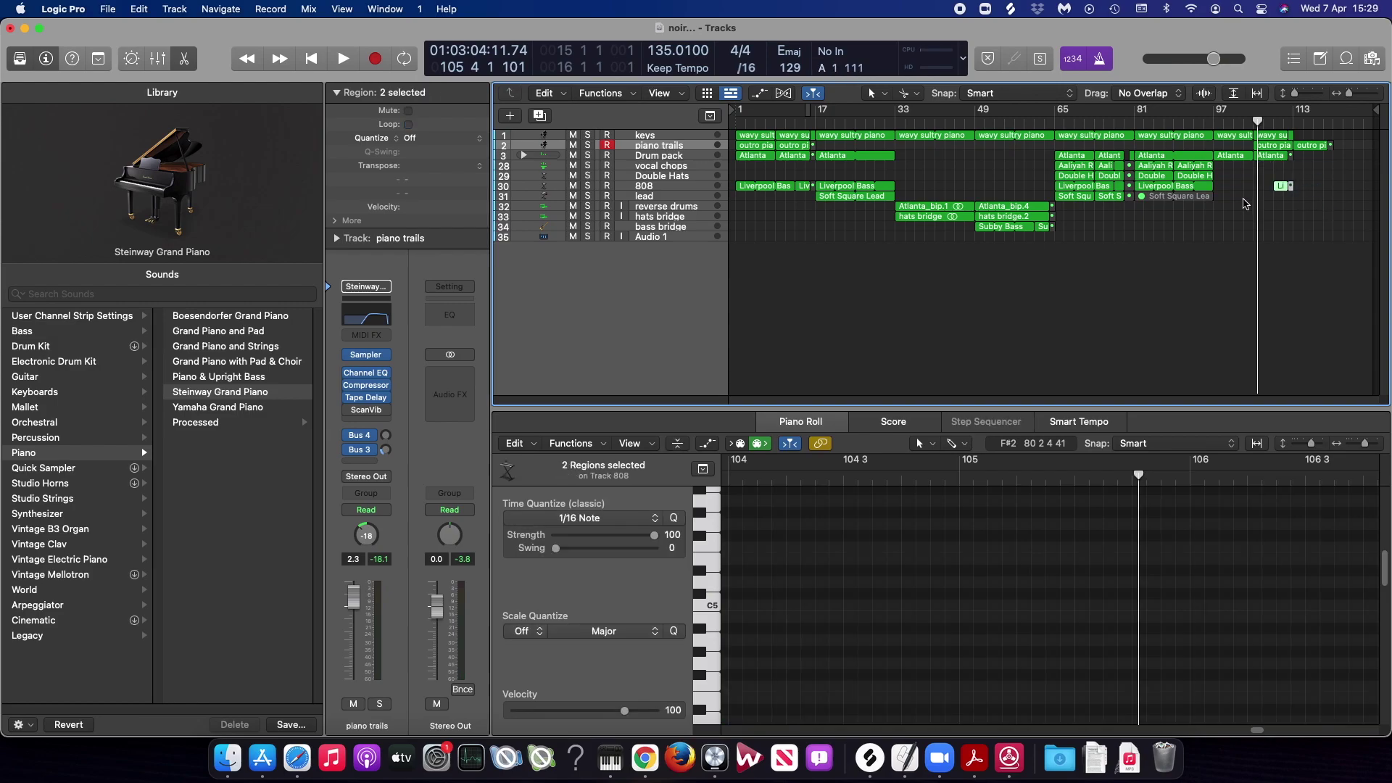
left_click_drag(1144, 189, 1262, 193)
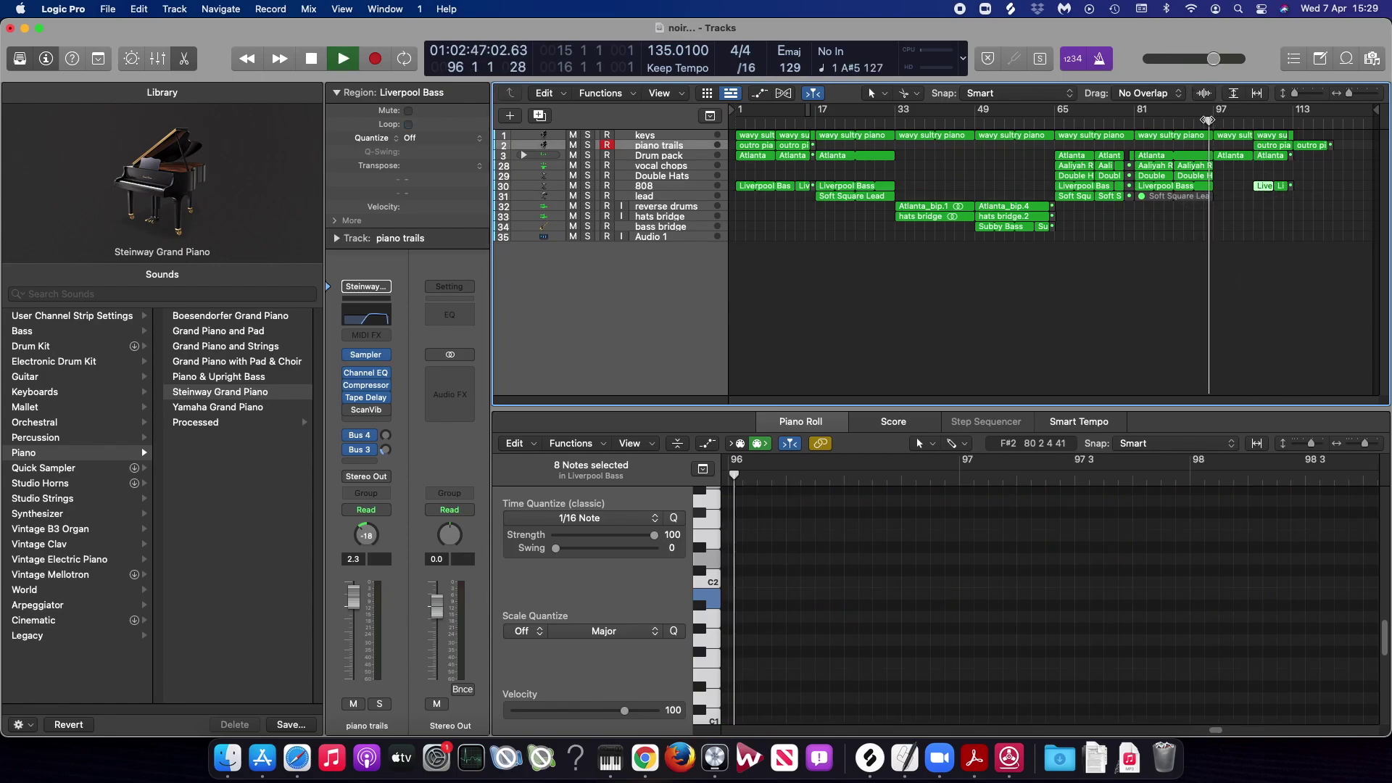
- Play from just before bar 97 and delete the outro piano region at bar 105 on the piano trails track
key("space")
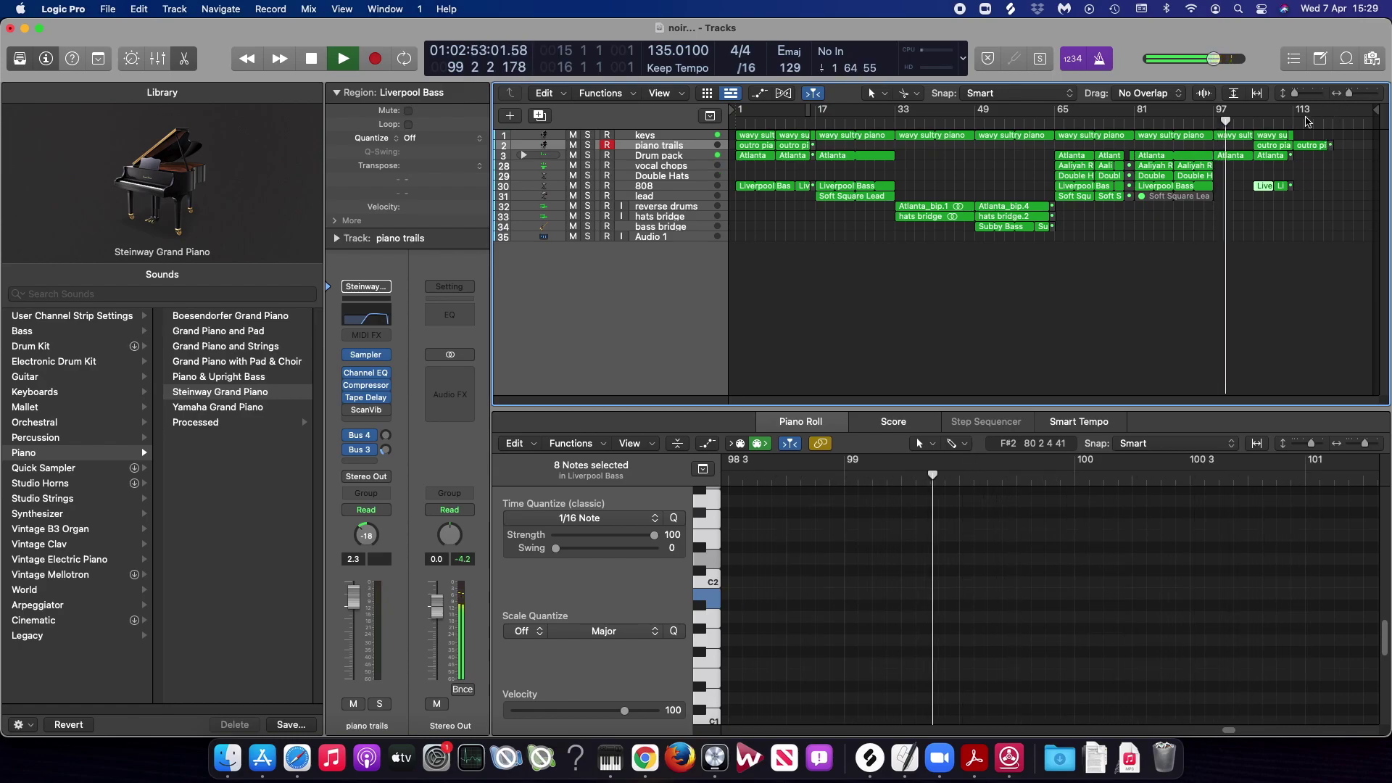
left_click(1267, 145)
key("Delete")
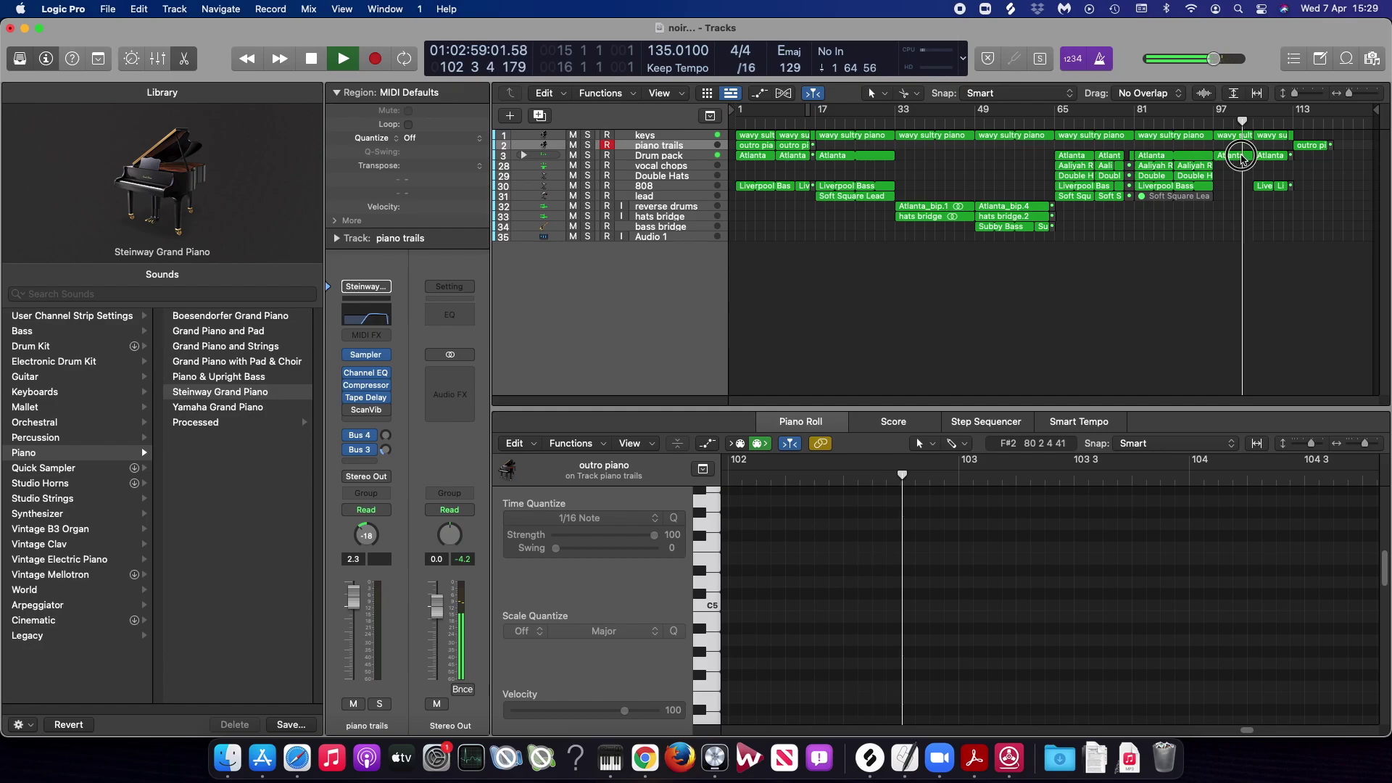
- Mute the last hi-hat and 808 notes of bar 104 in the Drum pack region from bar 97 and play back the transition
left_click(1243, 156)
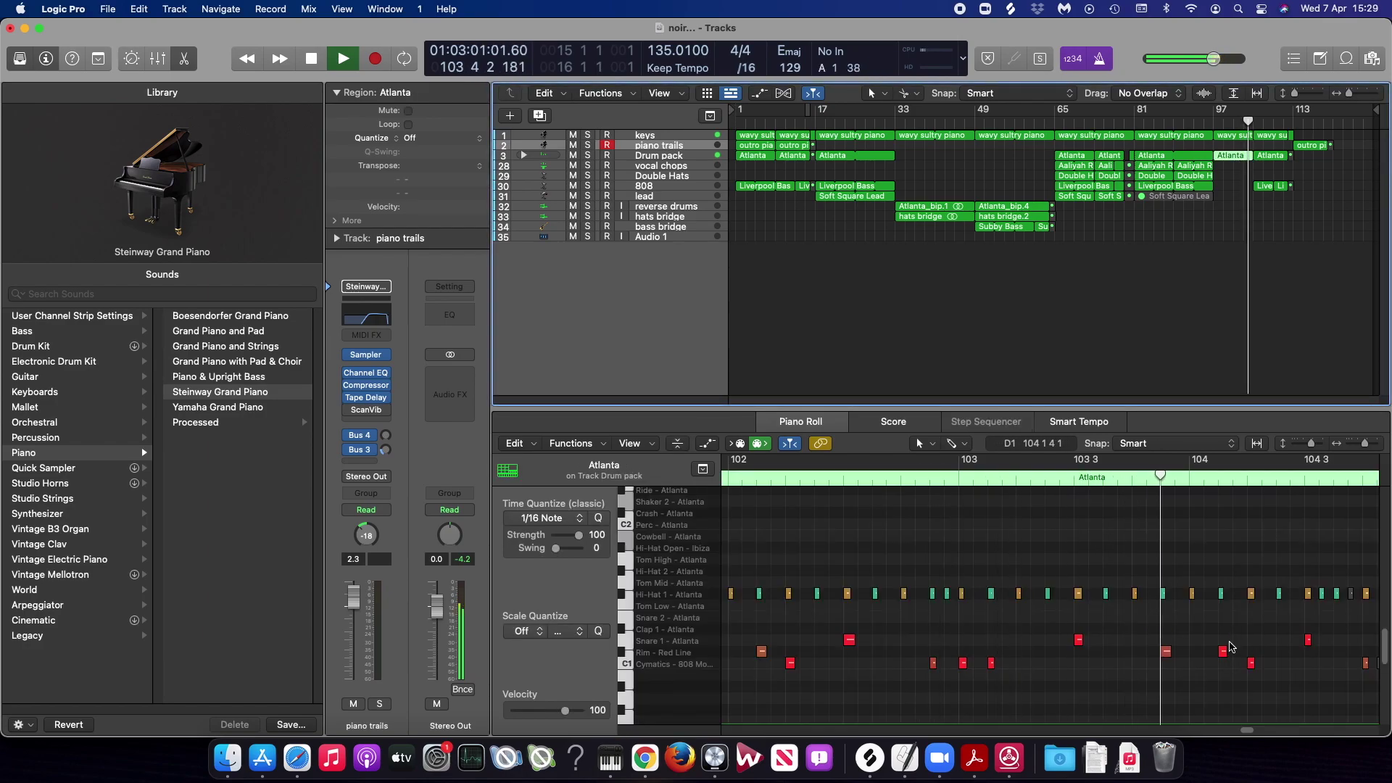
key("space")
left_click_drag(1305, 575, 1309, 615)
key("ctrl+m")
left_click_drag(1112, 677, 1188, 653)
key("ctrl+m")
key("space")
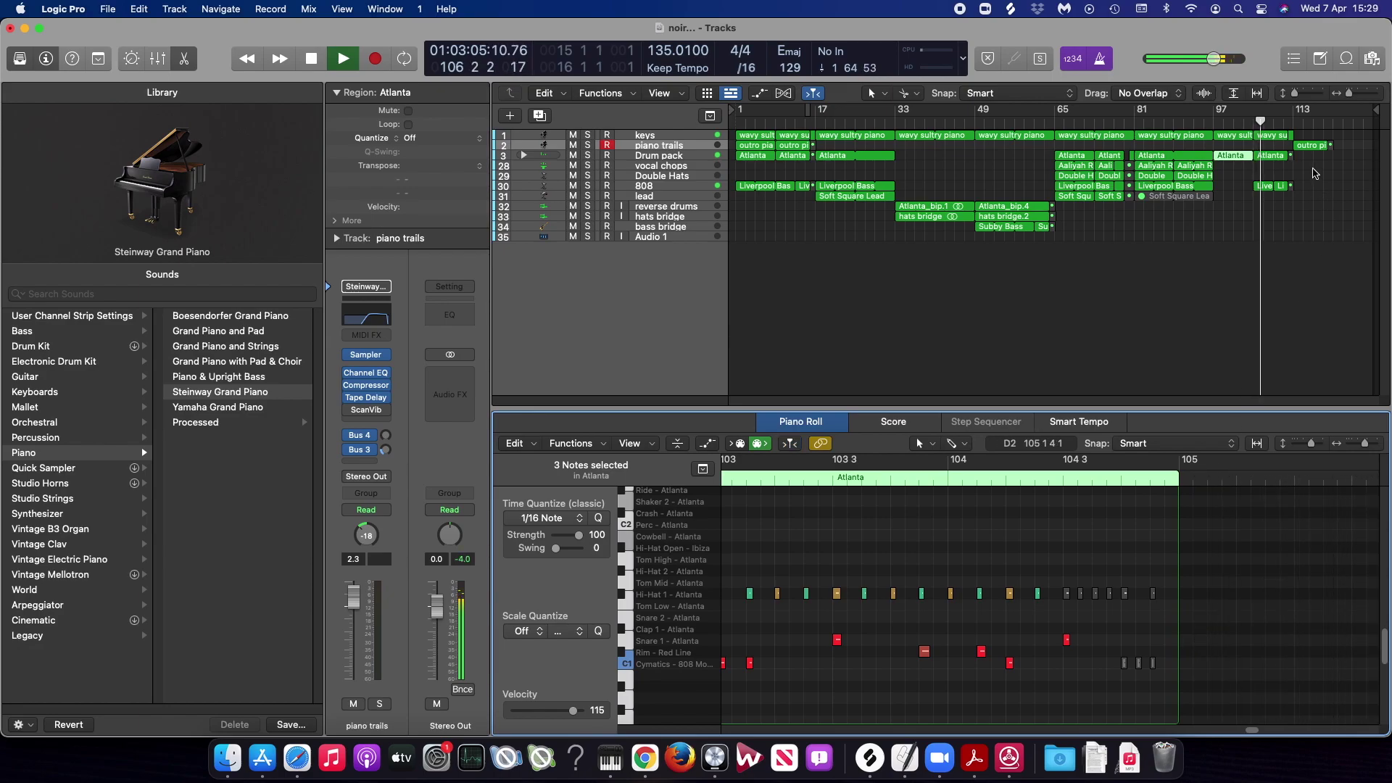
left_click(1316, 171)
key("space")
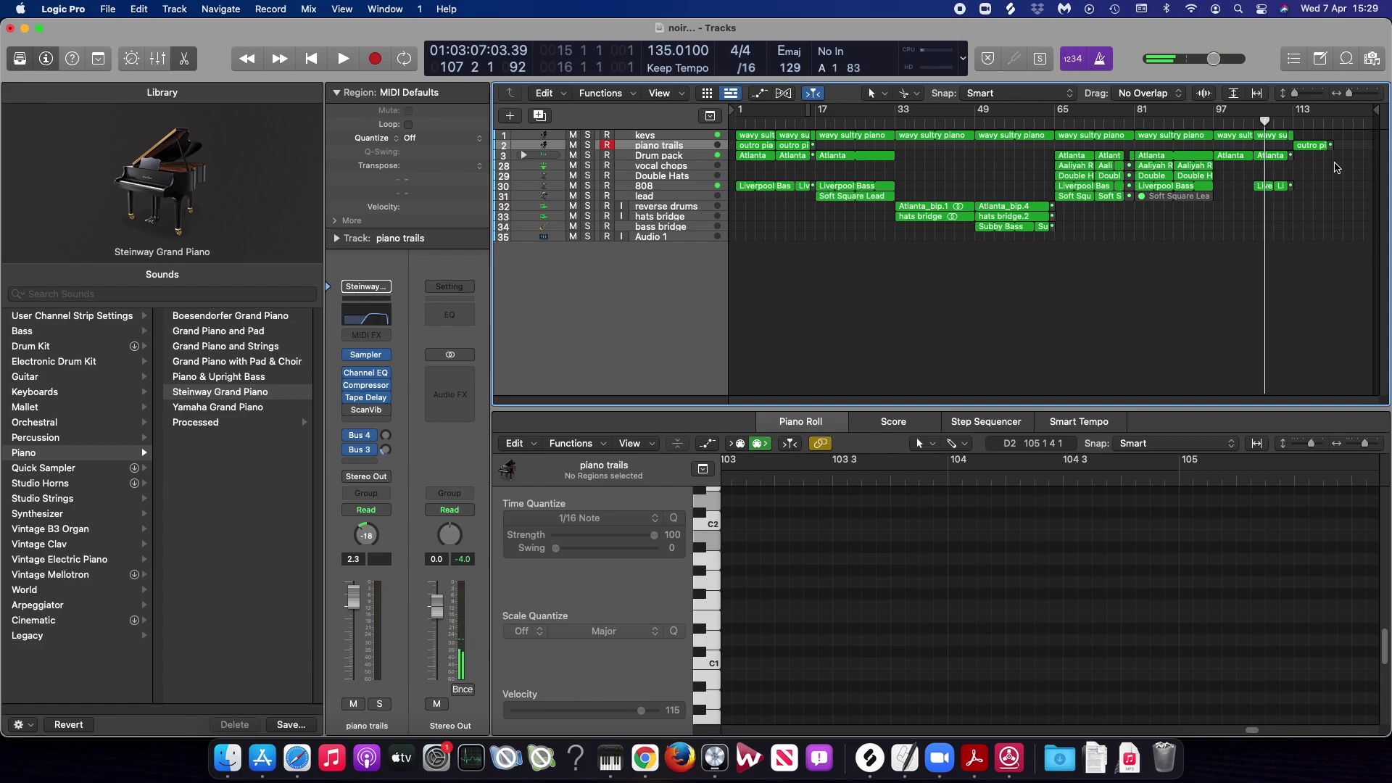
- Copy all regions from bars 49 to 97 to bar 129, including their automation data
left_click_drag(1302, 170, 1316, 143)
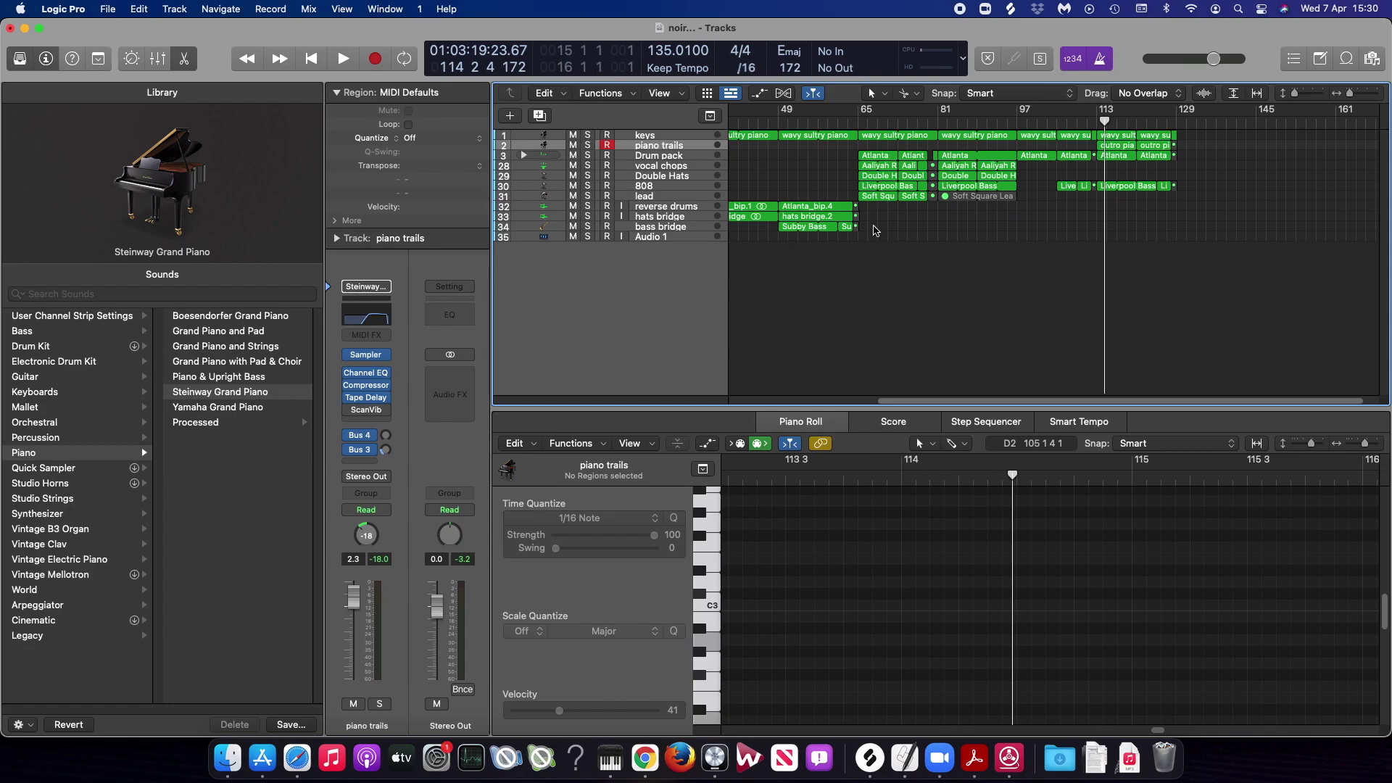
left_click_drag(858, 240, 1001, 145)
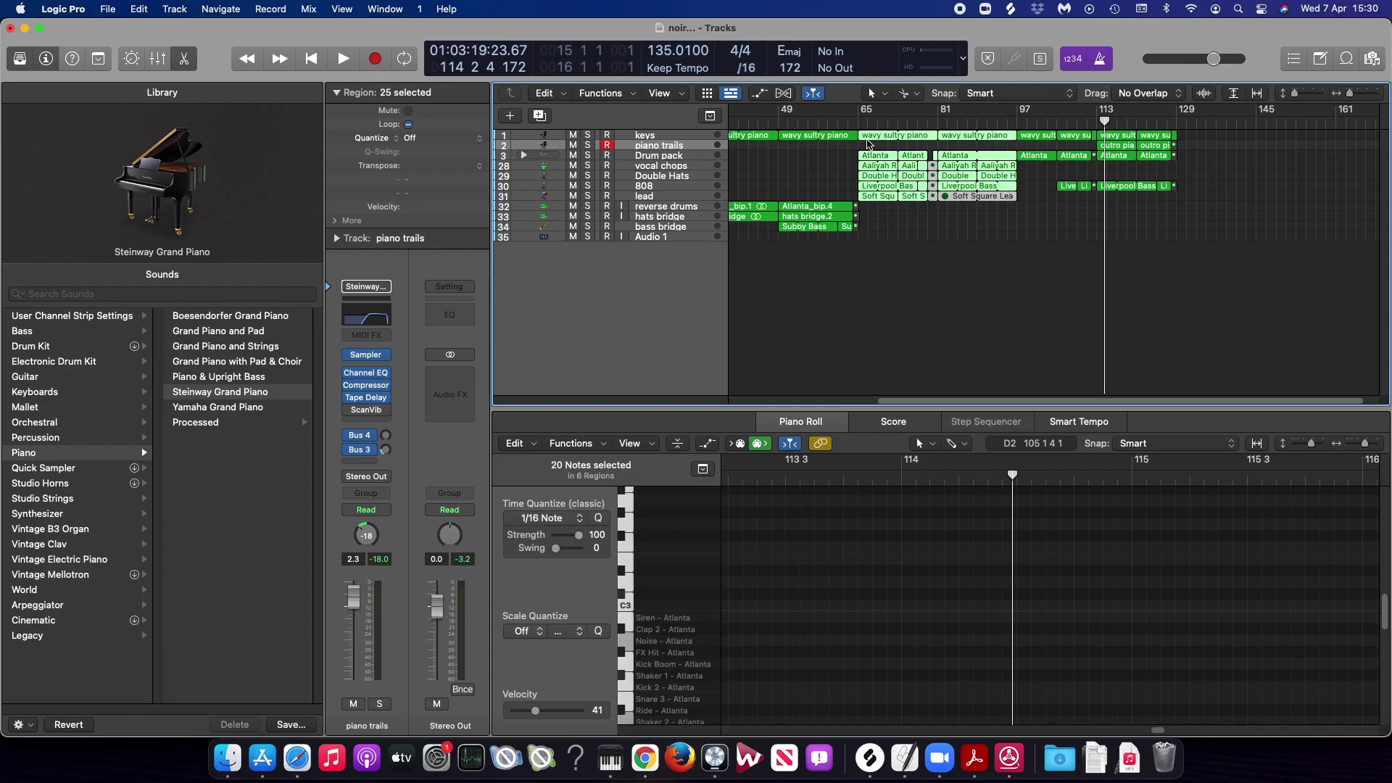
left_click(801, 266)
left_click_drag(782, 270, 969, 120)
left_click_drag(794, 141, 1128, 242)
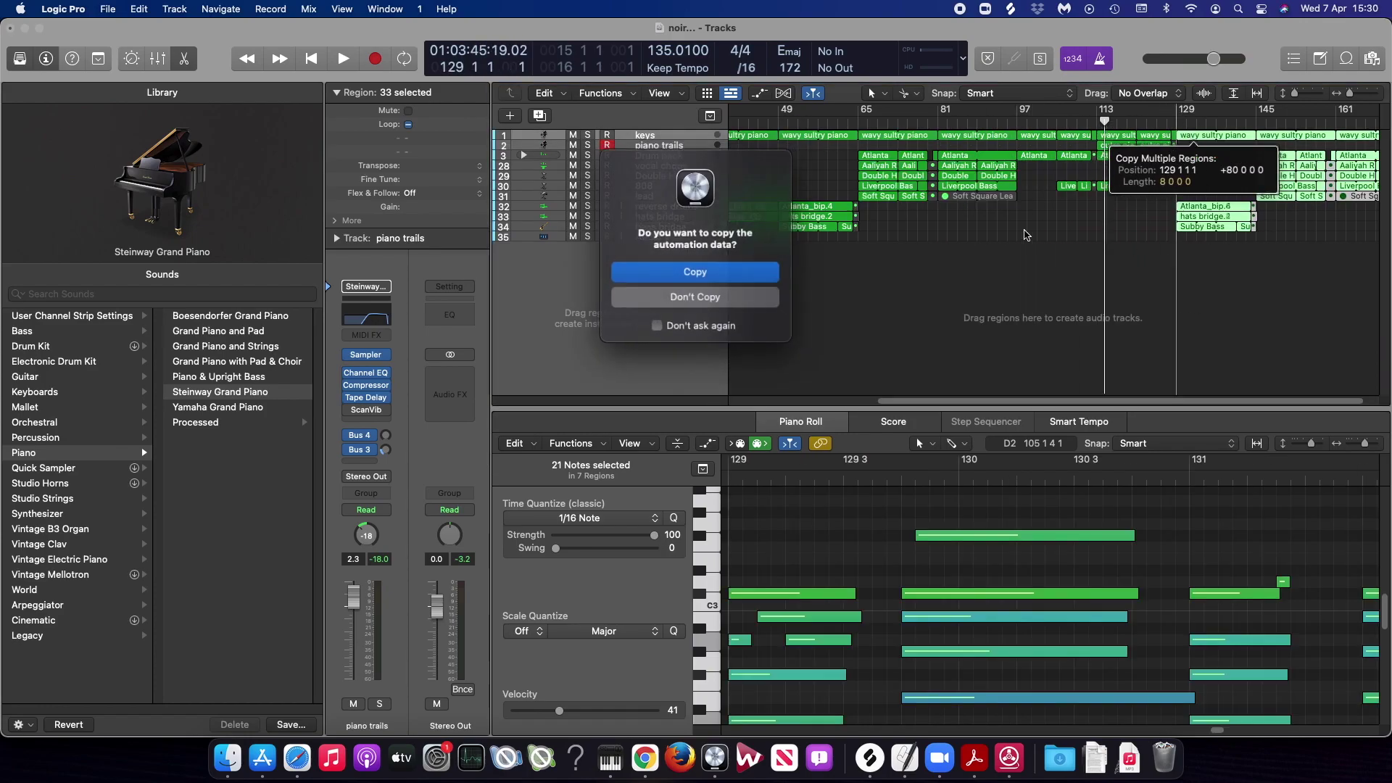
left_click(732, 273)
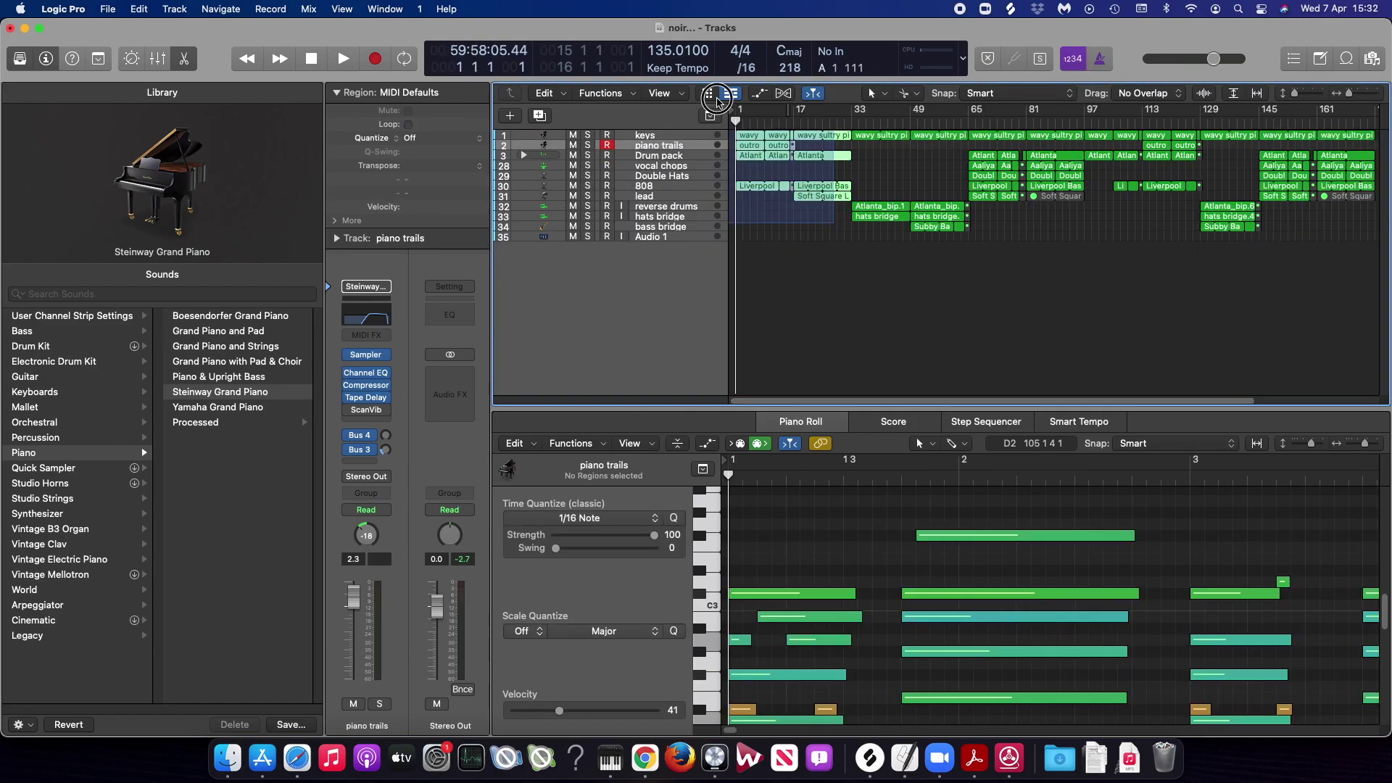
- Review the arrangement's structure by selecting its sections in turn, through the last regions ending at bar 177
left_click_drag(902, 139, 942, 103)
left_click_drag(986, 237, 1089, 113)
left_click_drag(1115, 251, 1181, 100)
mouse_move(1215, 293)
left_mouse_down()
mouse_move(1215, 132)
mouse_move(1232, 130)
left_mouse_up()
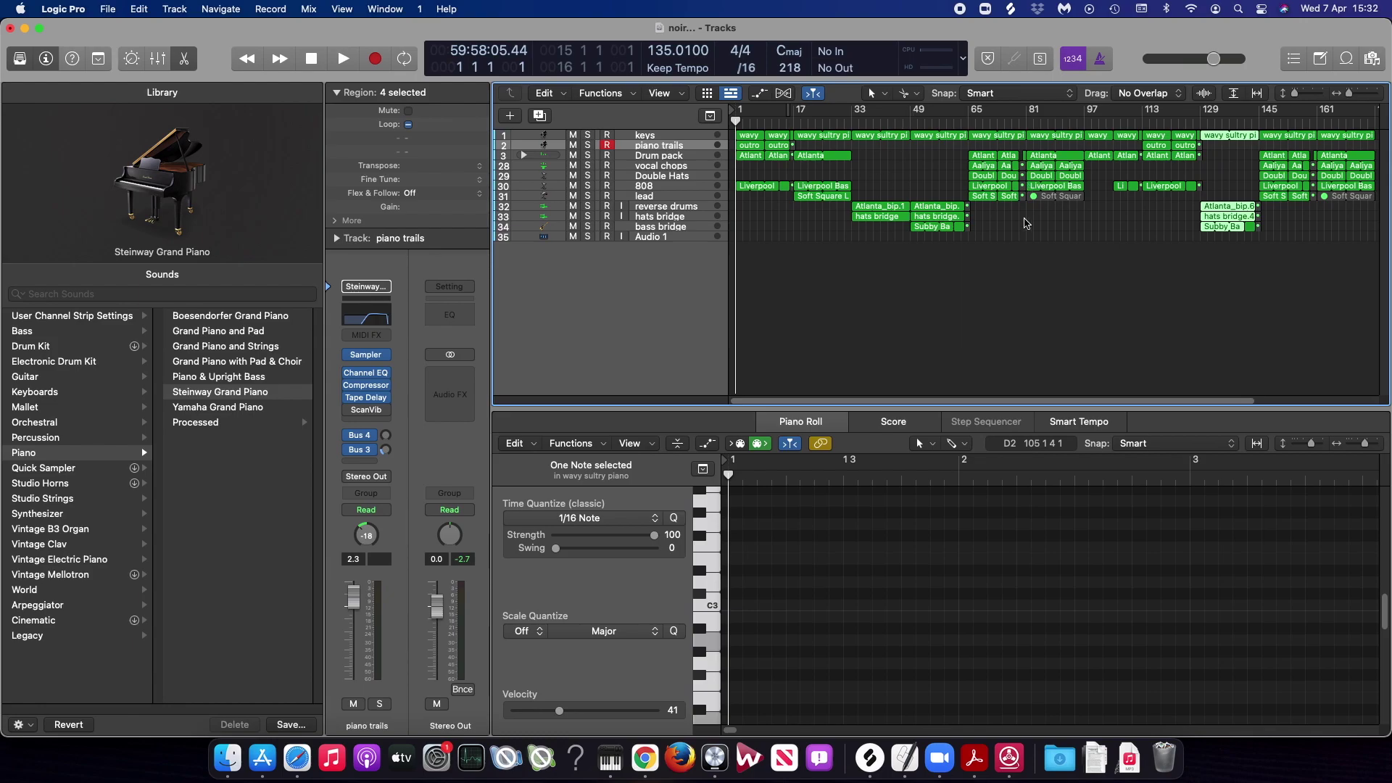
left_click_drag(1280, 222, 1381, 130)
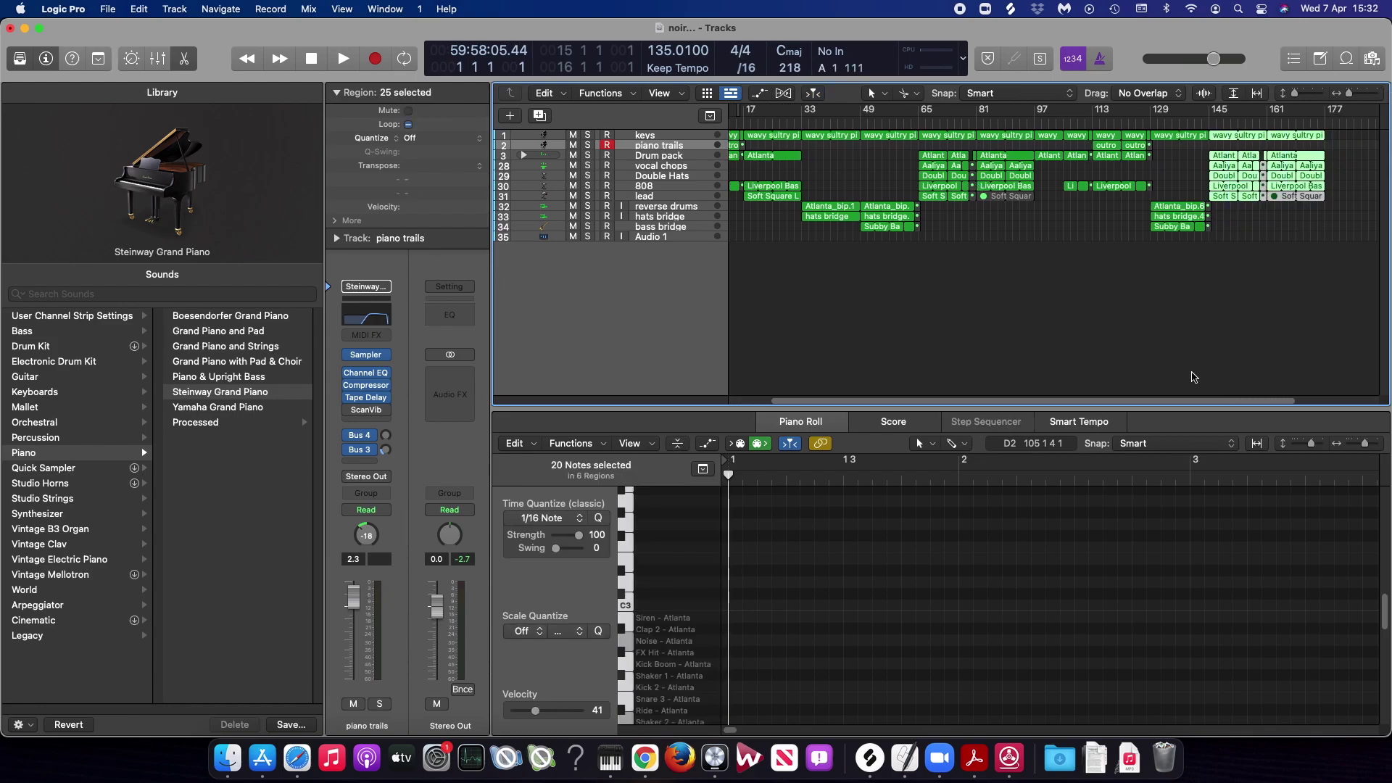
- Copy the section's regions from bars 161 to 177 to bar 177, including their automation data
left_click_drag(1189, 403, 1270, 379)
left_click(1270, 378)
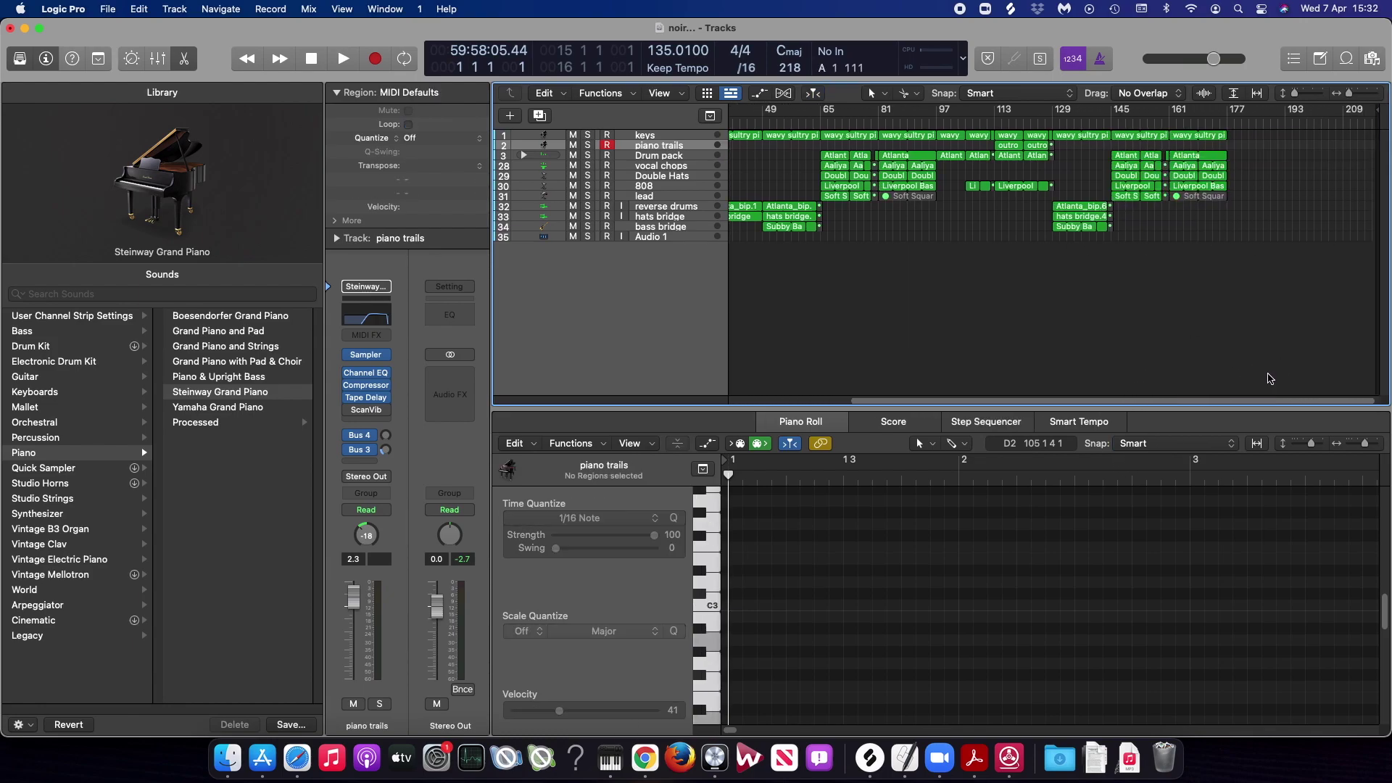
left_click_drag(1258, 216, 1232, 135)
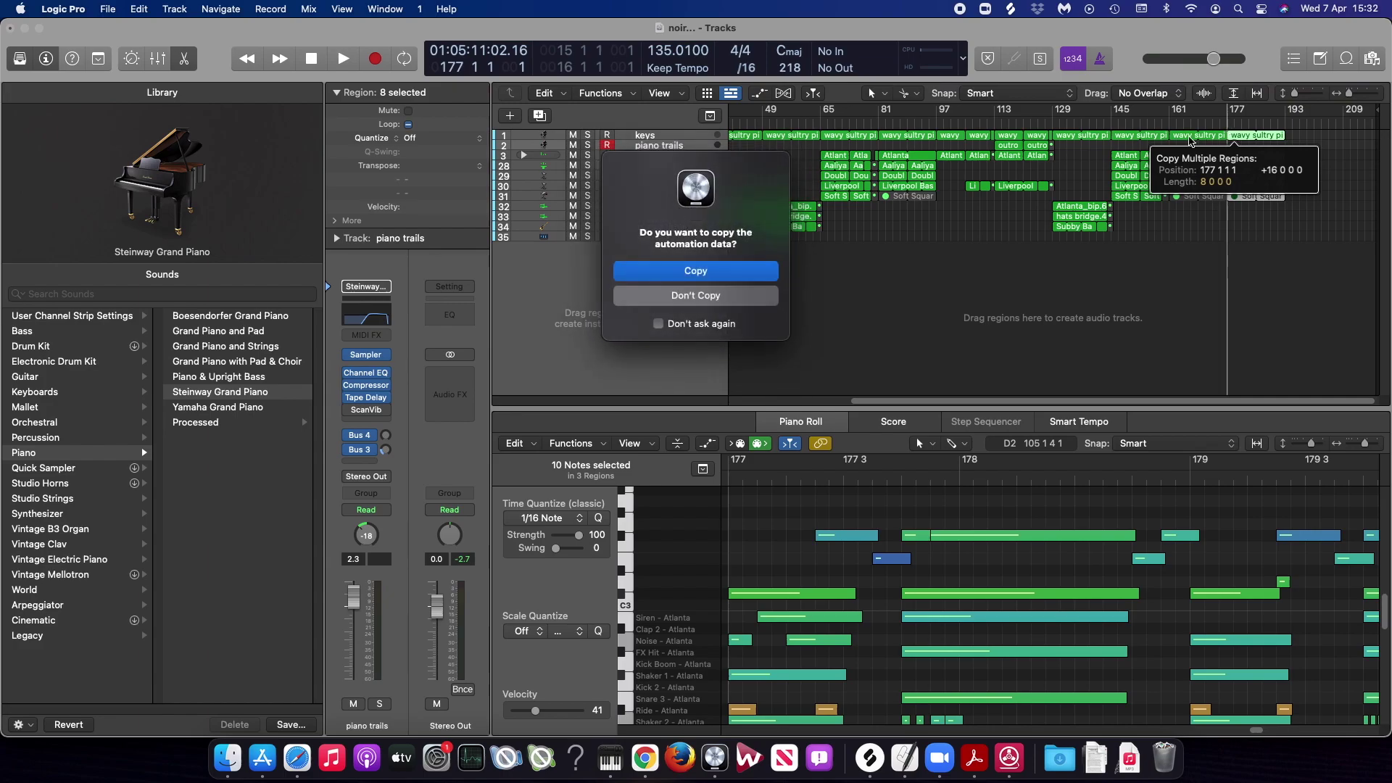
left_click(747, 277)
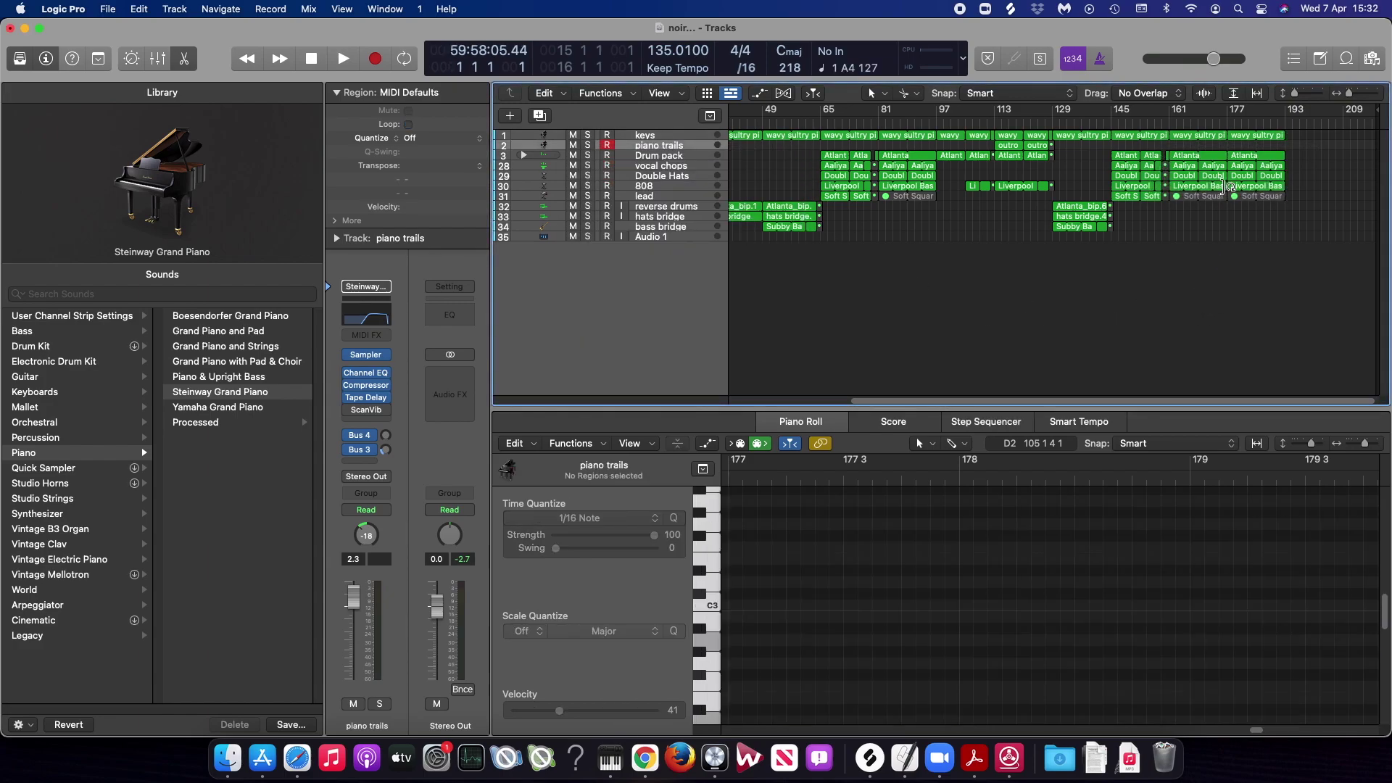
- Play back from bar 175 and mute both vocal chops regions in the section starting at bar 177
left_click(1218, 122)
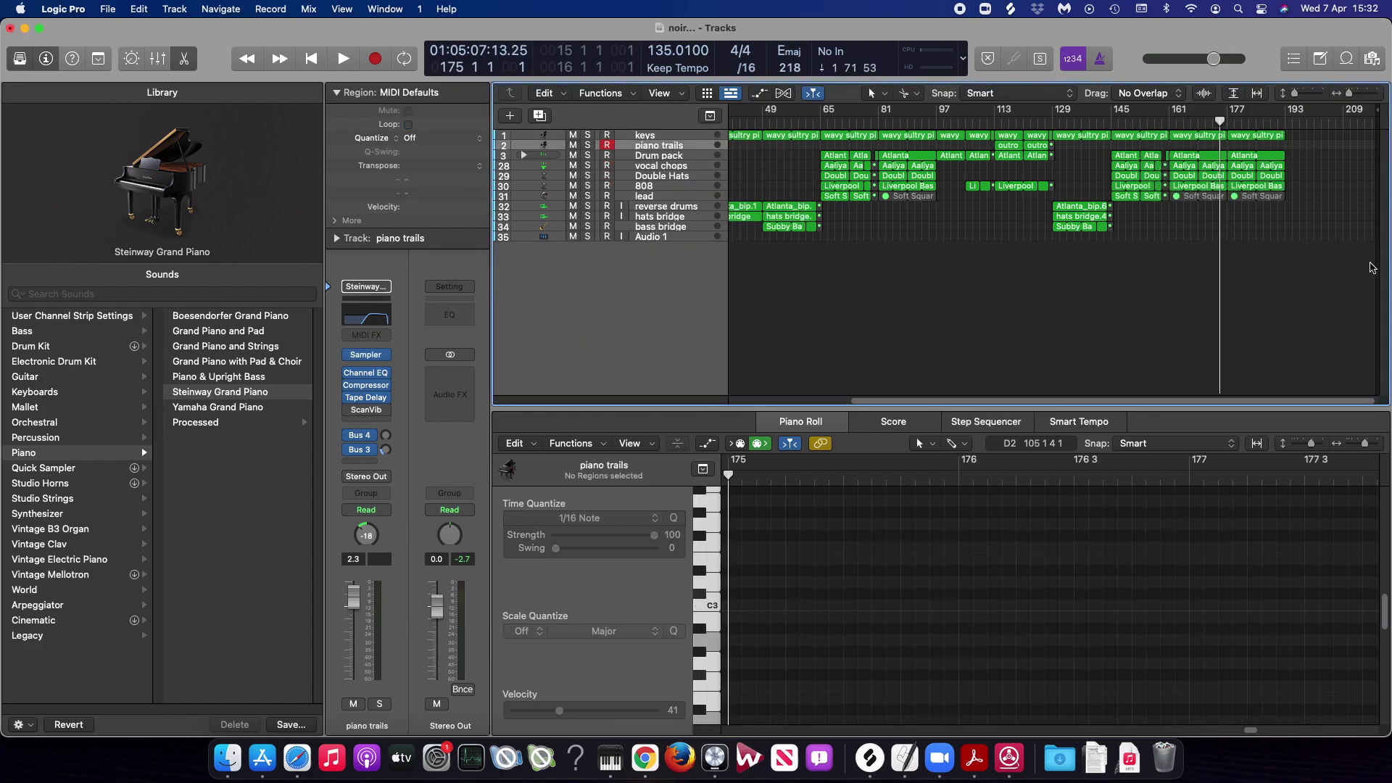
key("space")
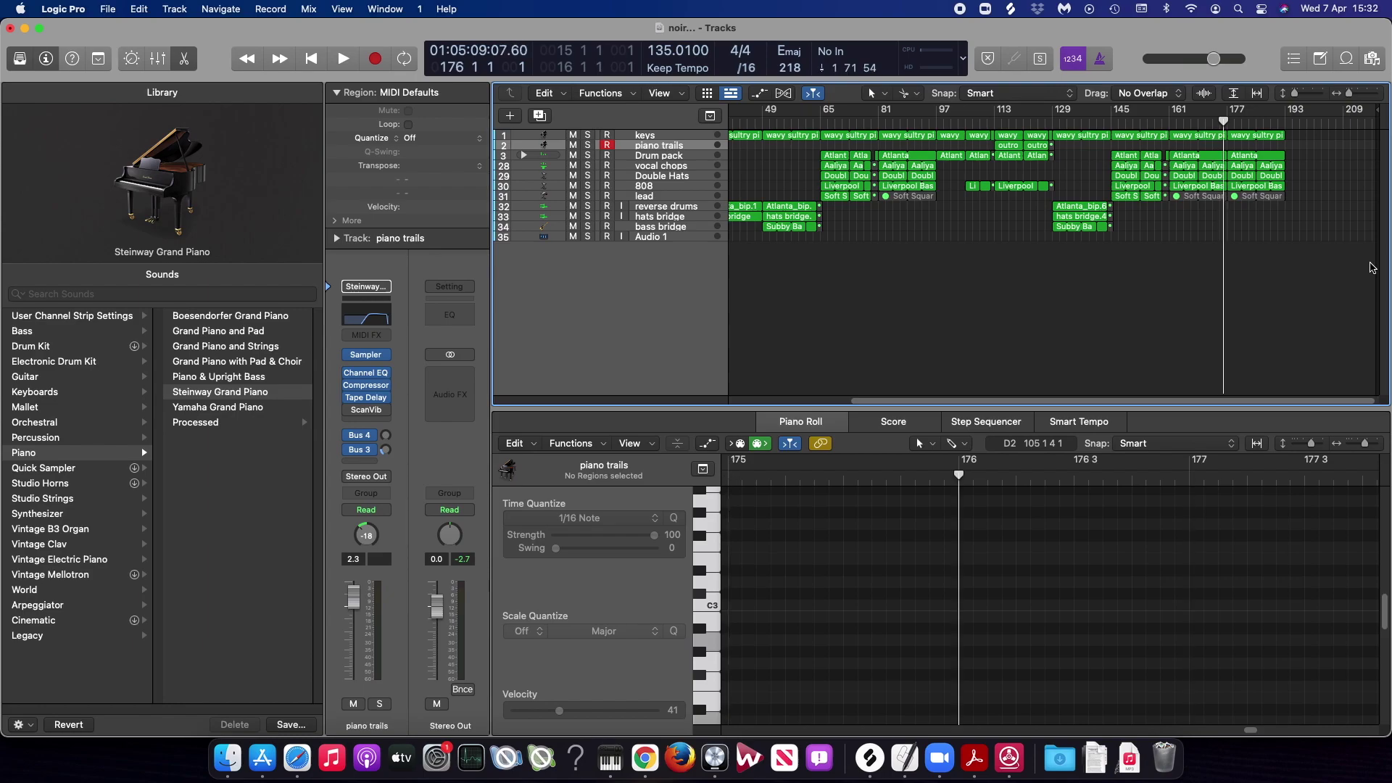
key("space")
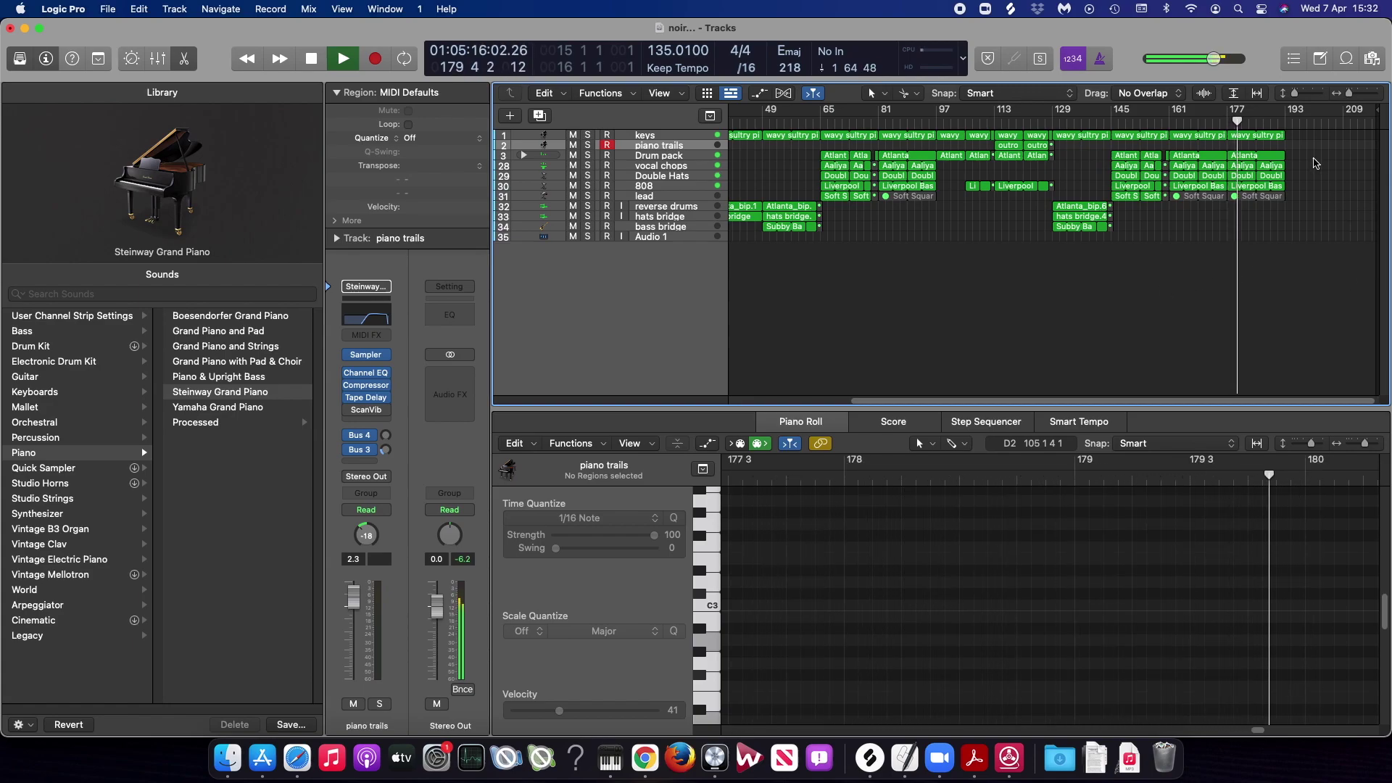
left_click_drag(1294, 168, 1255, 168)
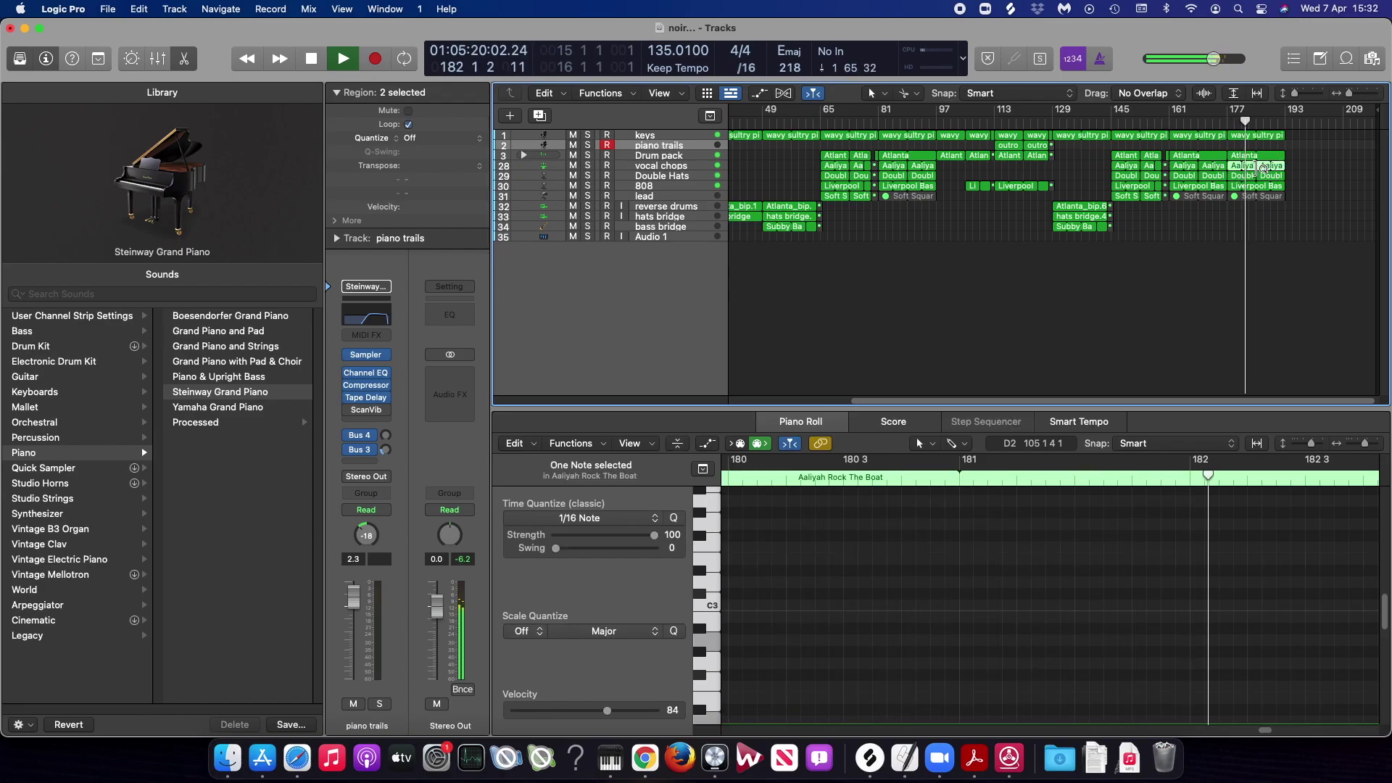
key("ctrl+m")
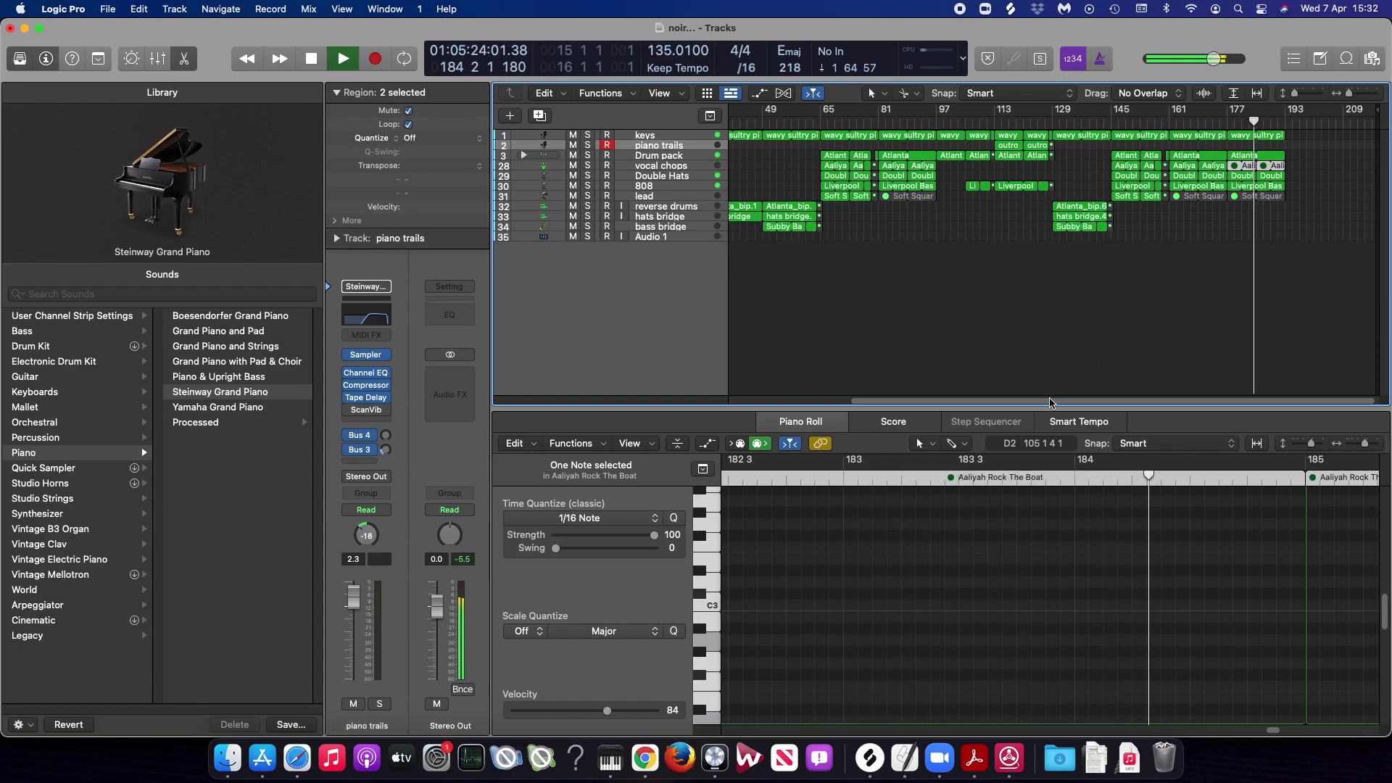
key("space")
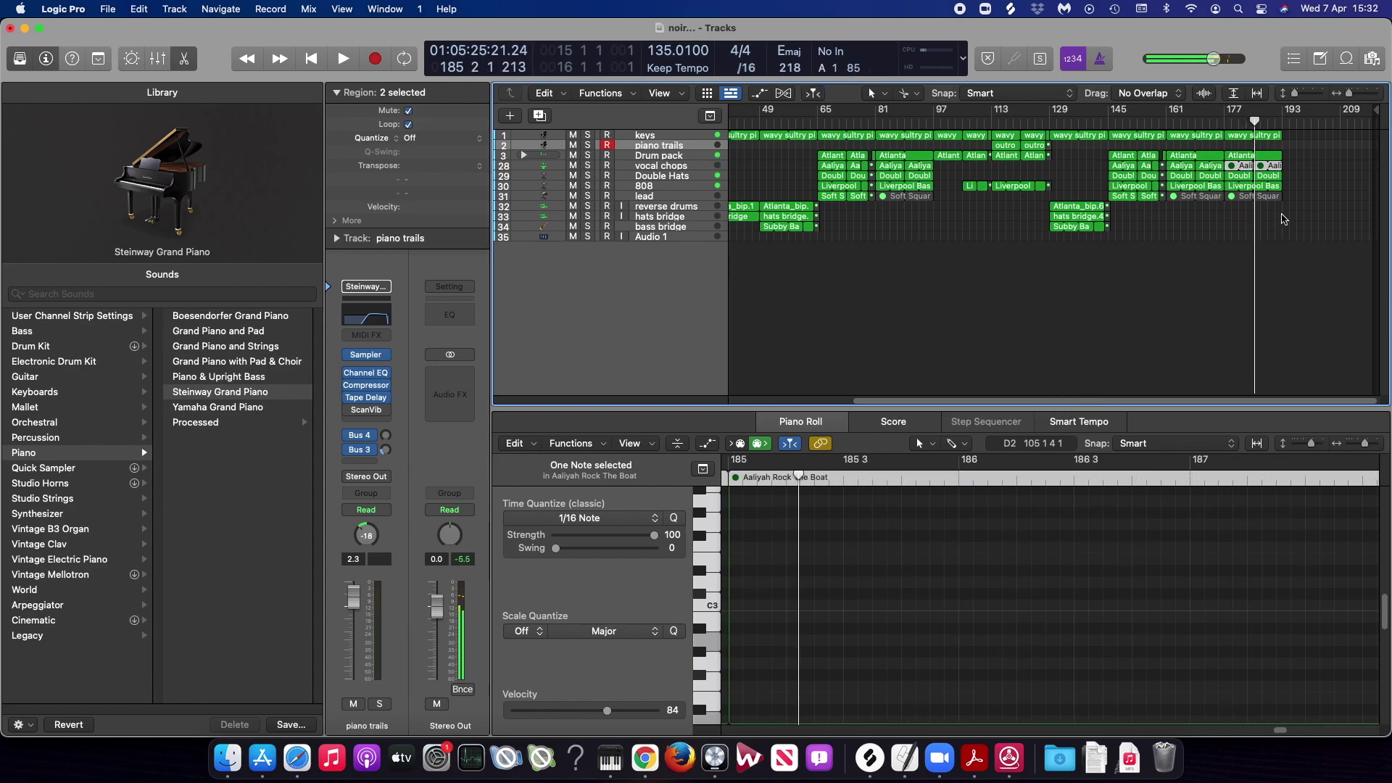
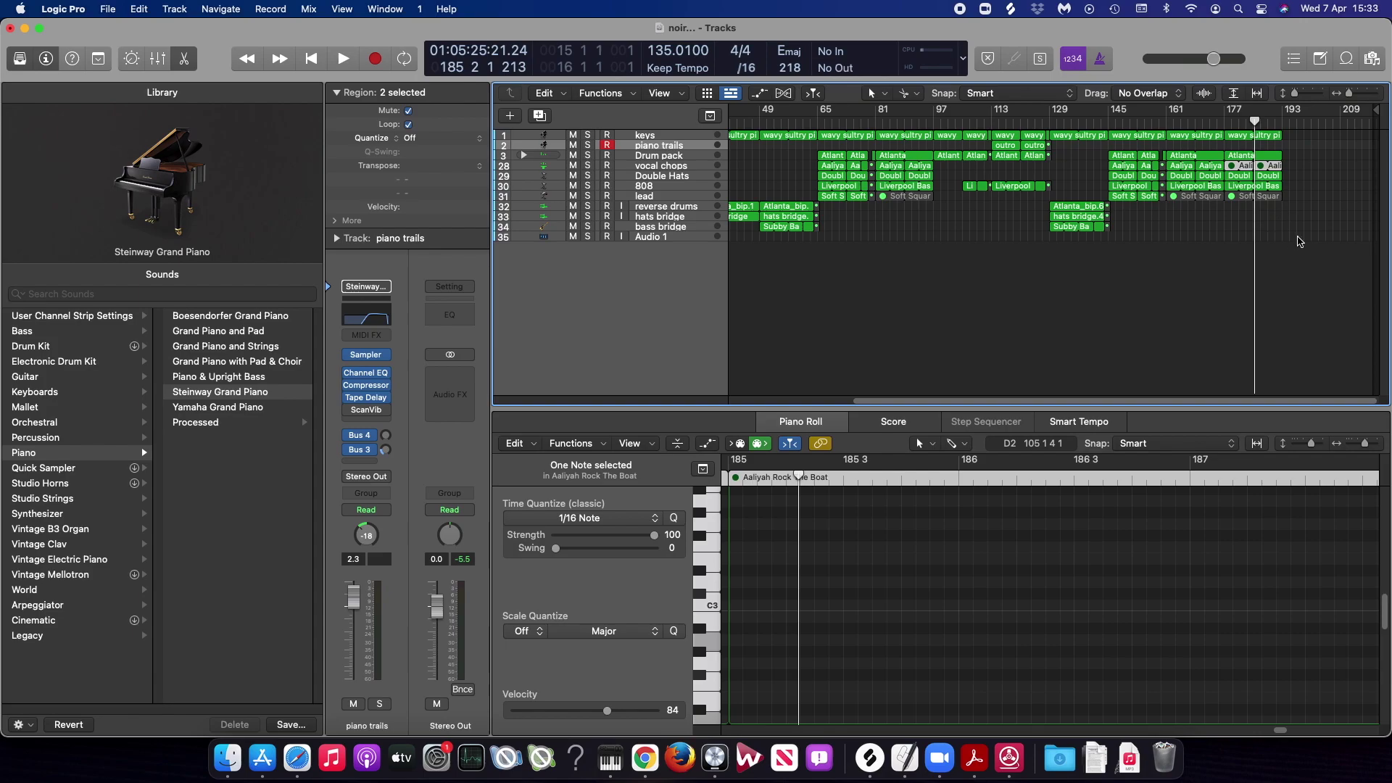
- Select all regions in the section from bar 177 to 193 and look through the commands available for them
left_click_drag(1318, 253, 1231, 140)
left_click_drag(1331, 249, 1226, 117)
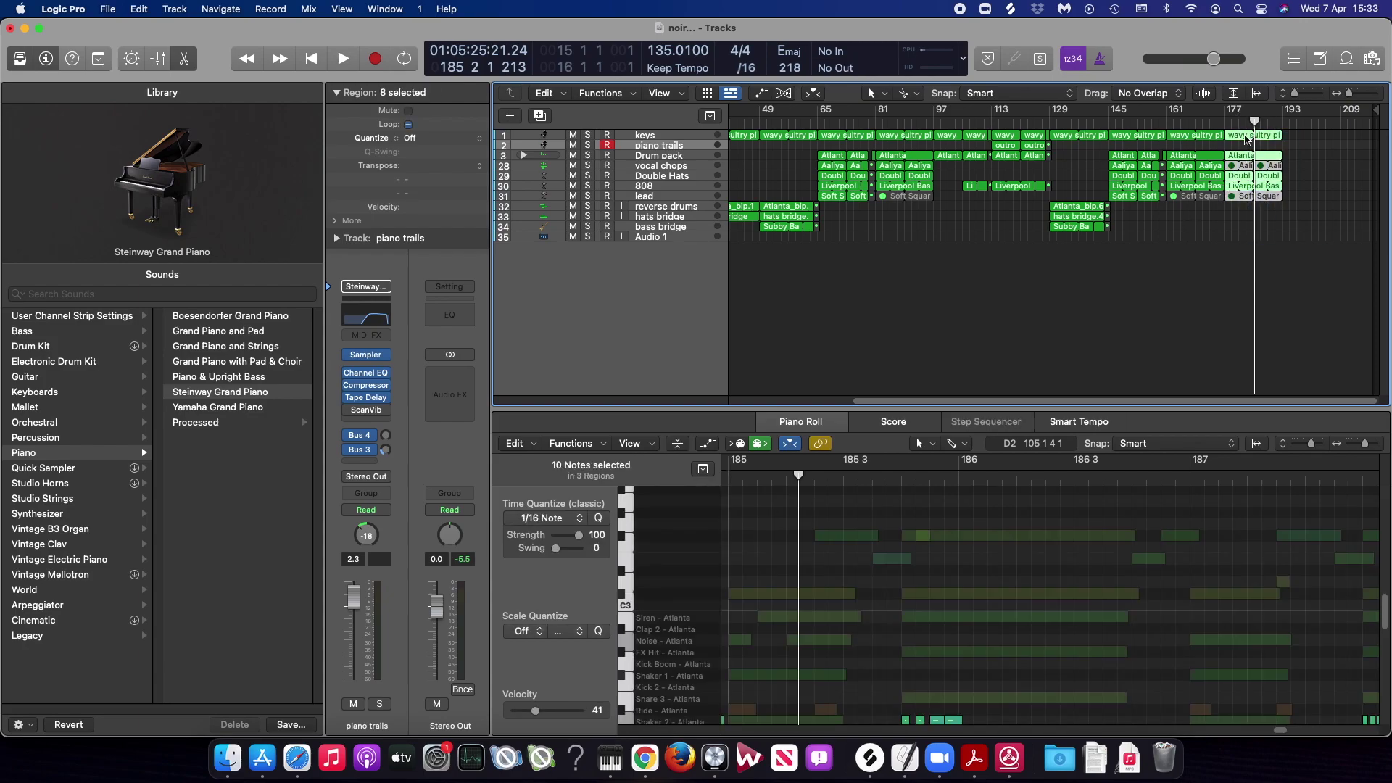
right_click(1246, 140)
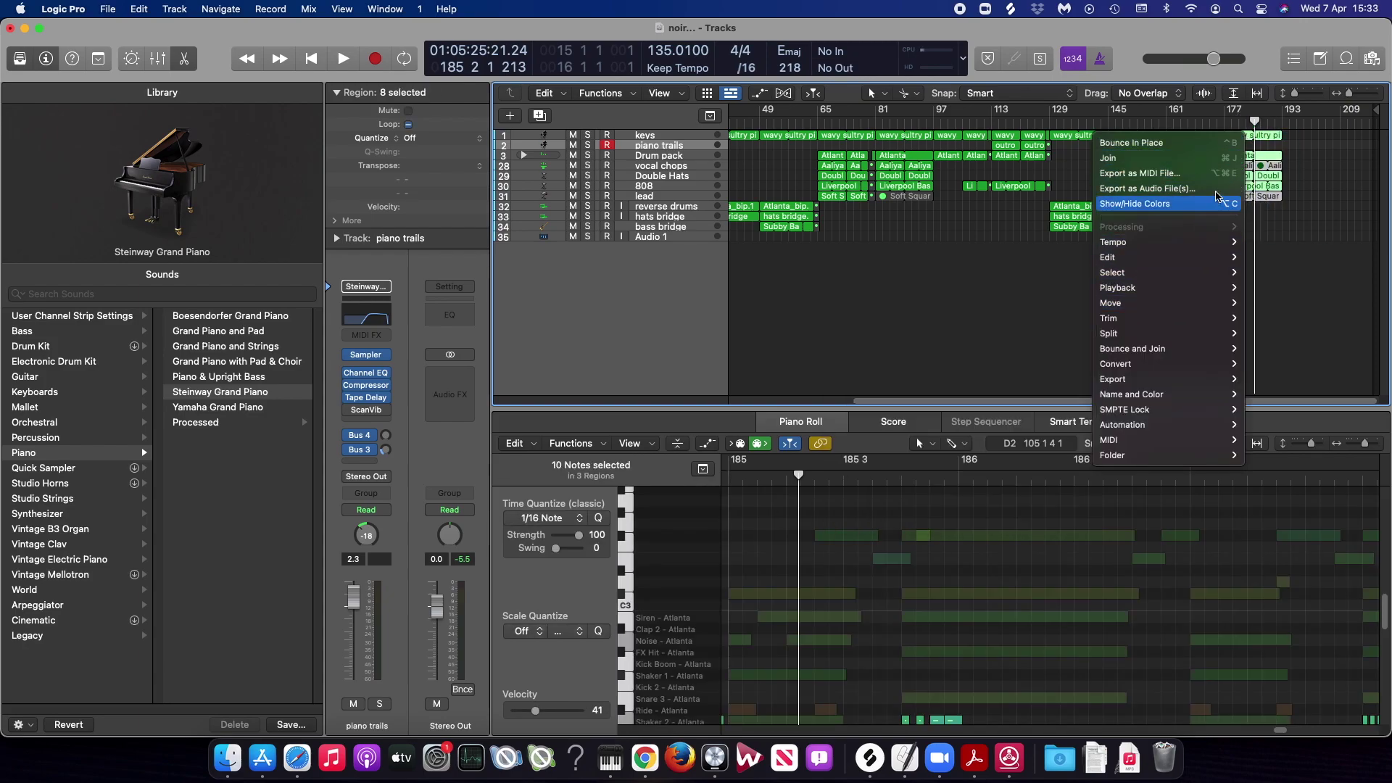
mouse_move(1213, 279)
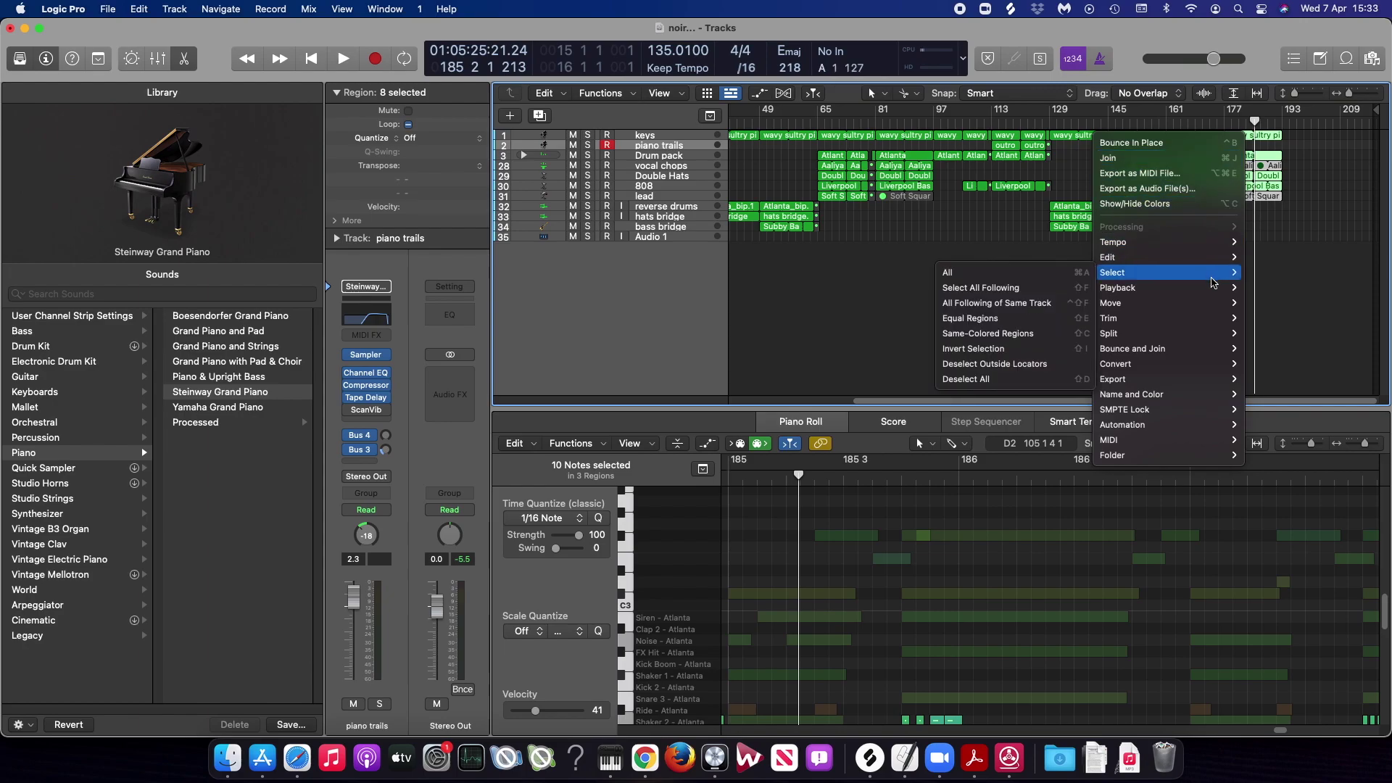
mouse_move(1216, 380)
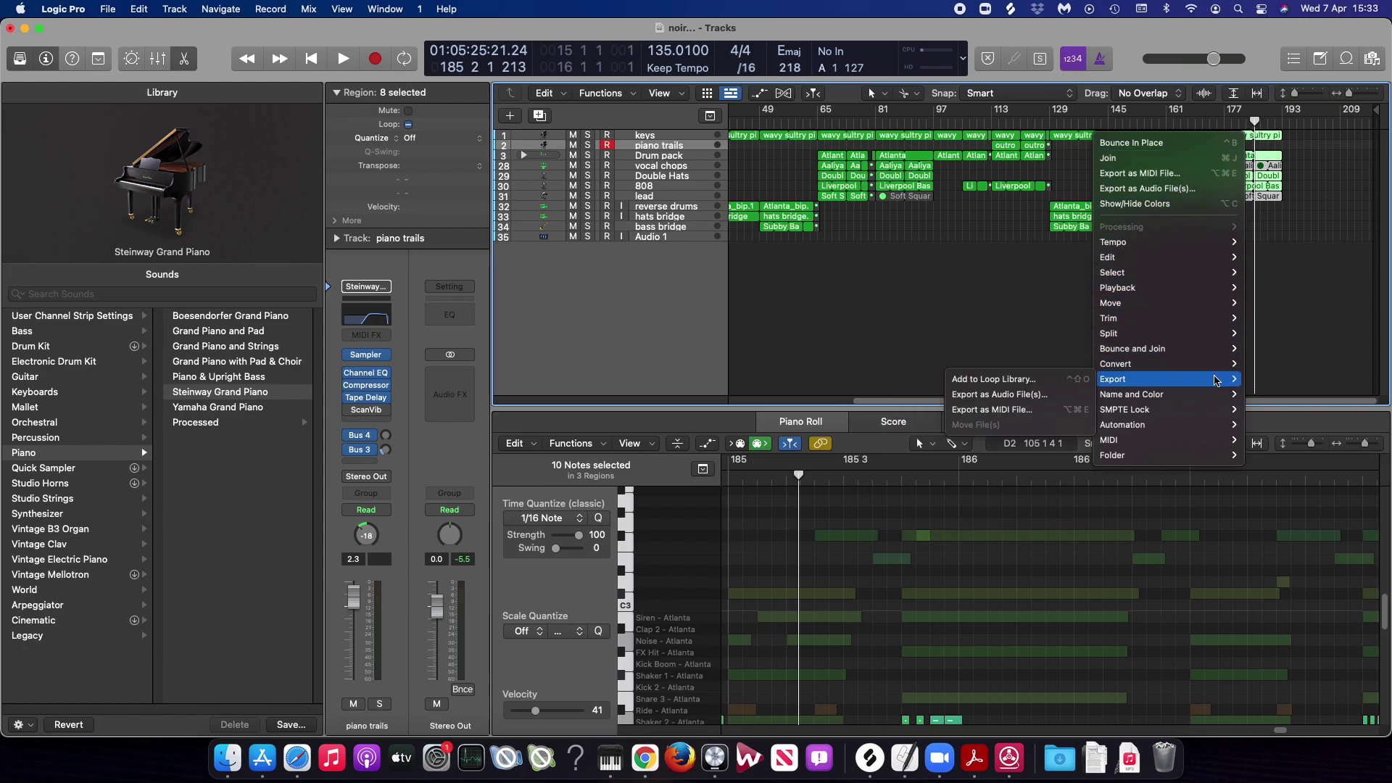
mouse_move(1190, 241)
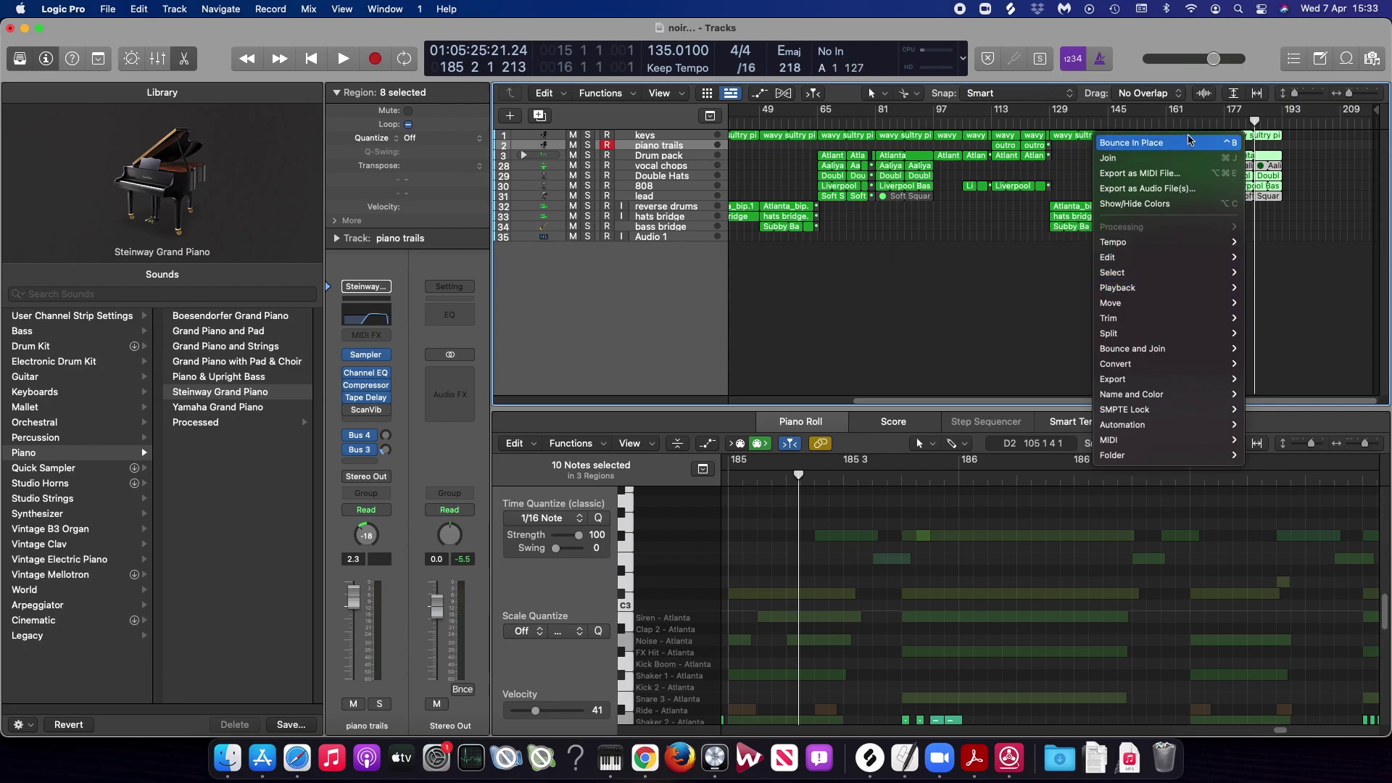
mouse_move(1175, 266)
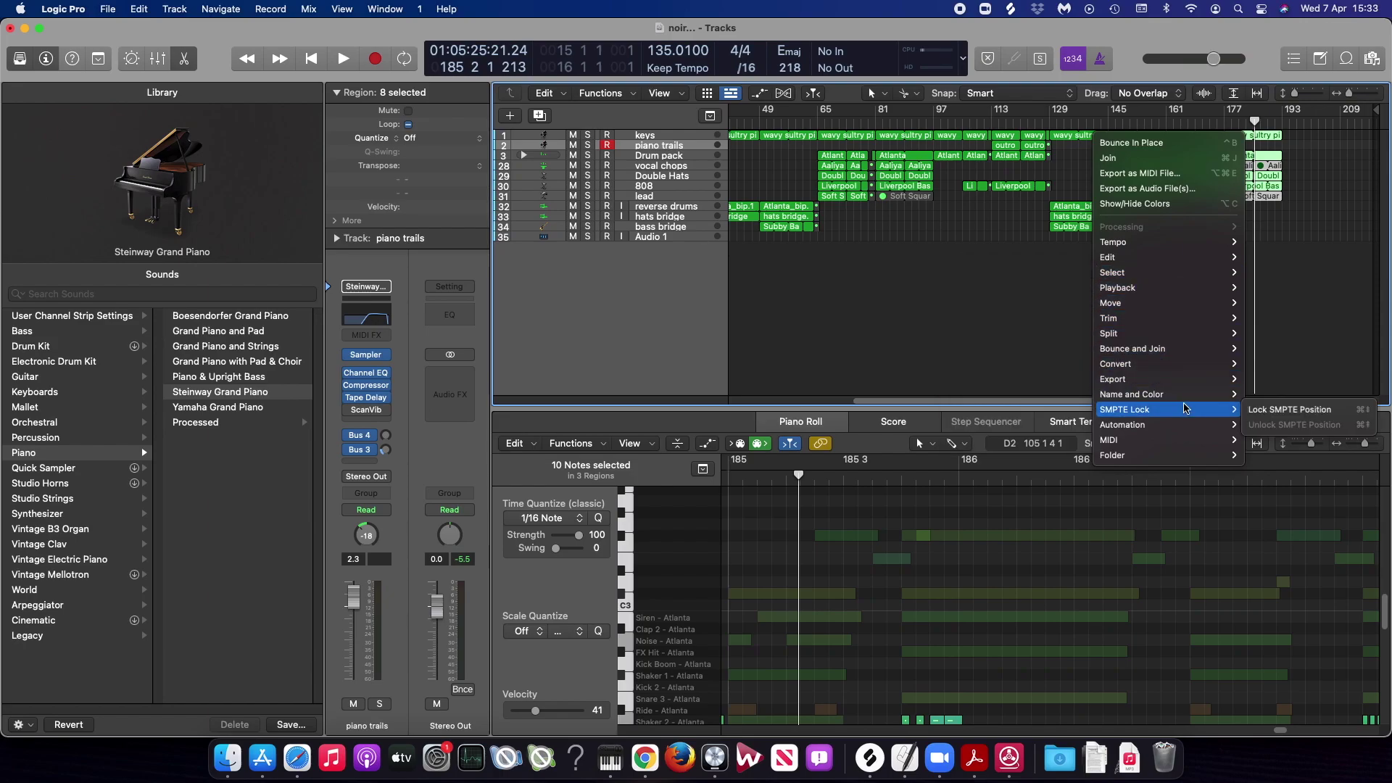
mouse_move(1188, 453)
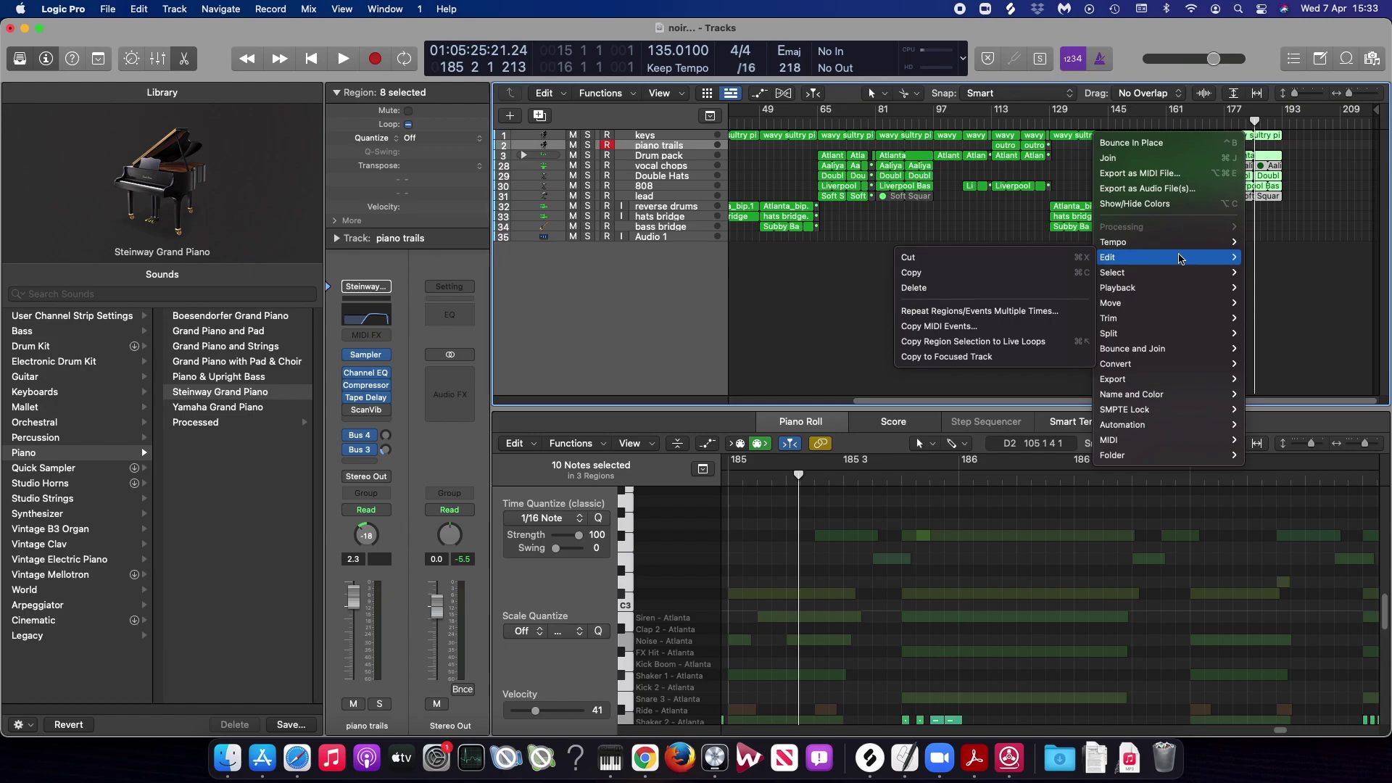
key("Down")
key("Down")
key("Down")
key("Up")
key("Right")
key("Left")
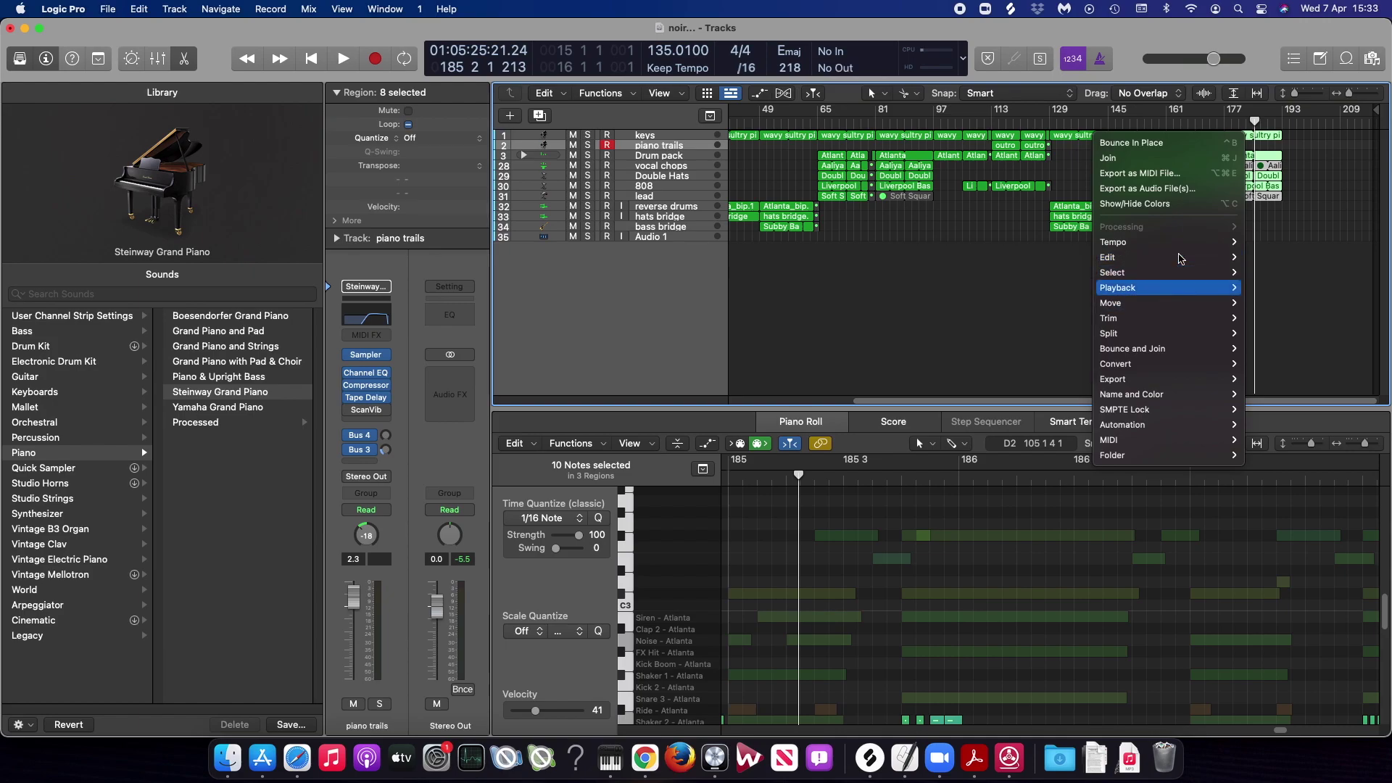
key("Up")
key("Right")
key("Down")
key("Down")
key("Down")
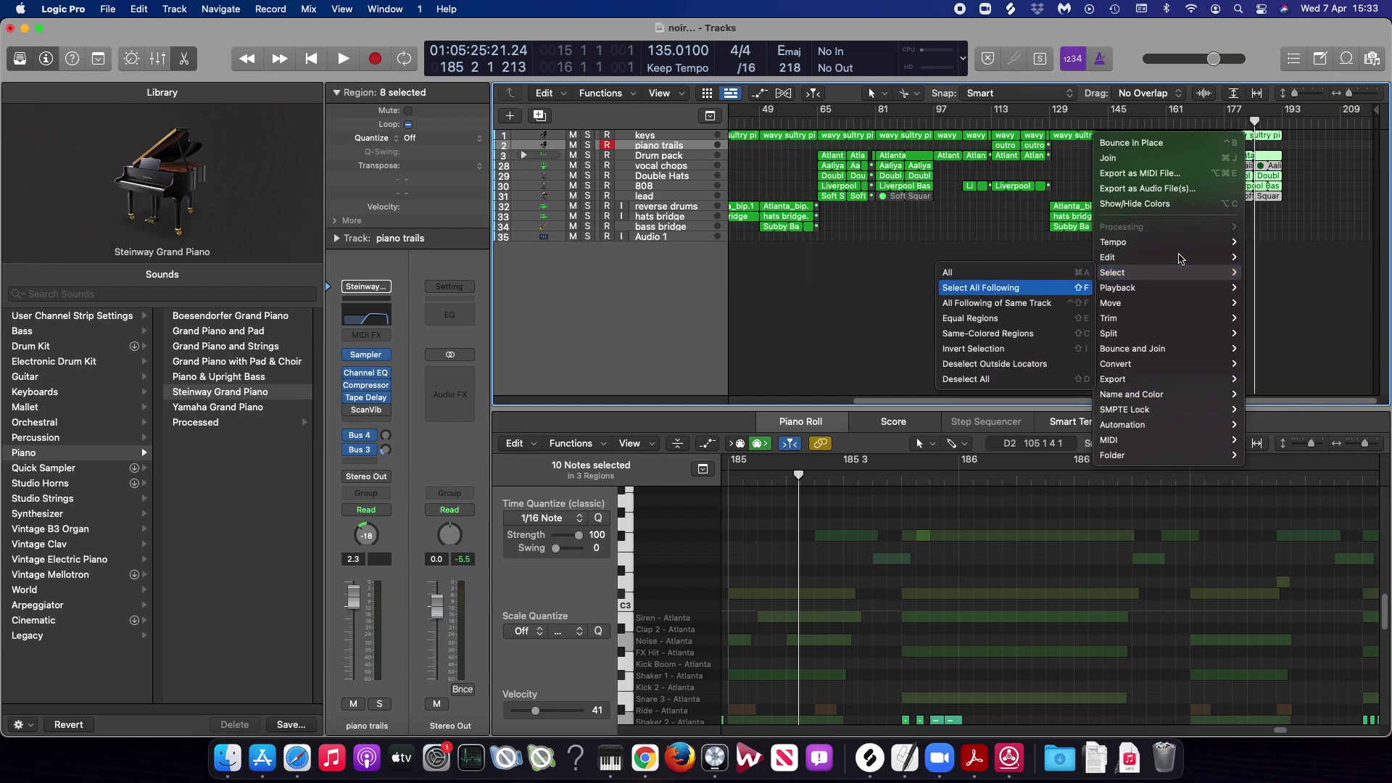
key("Left")
- Bounce the selected bar 177 to 193 regions in place to a new track named "intro/outro"
key("Down")
key("Down")
key("Down")
key("Down")
key("Down")
key("Right")
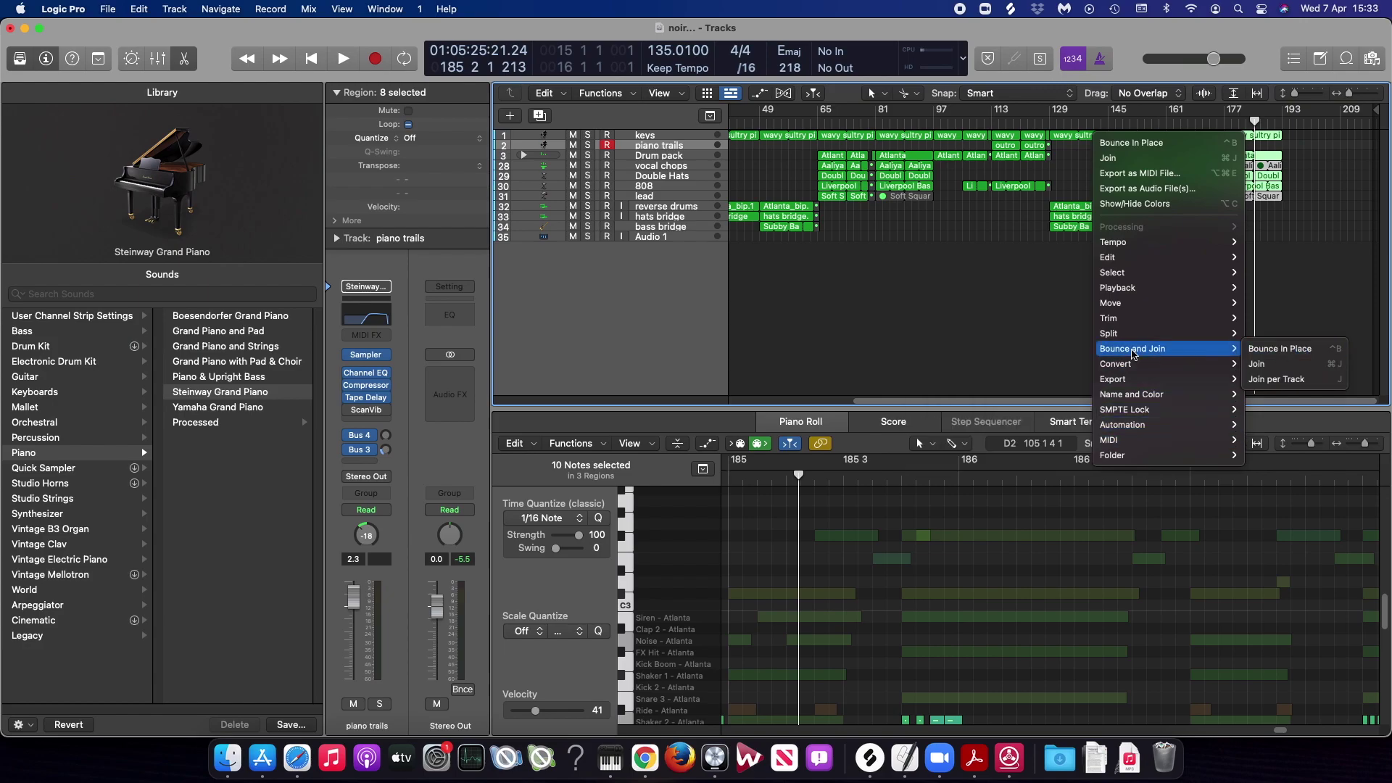
left_click(1281, 350)
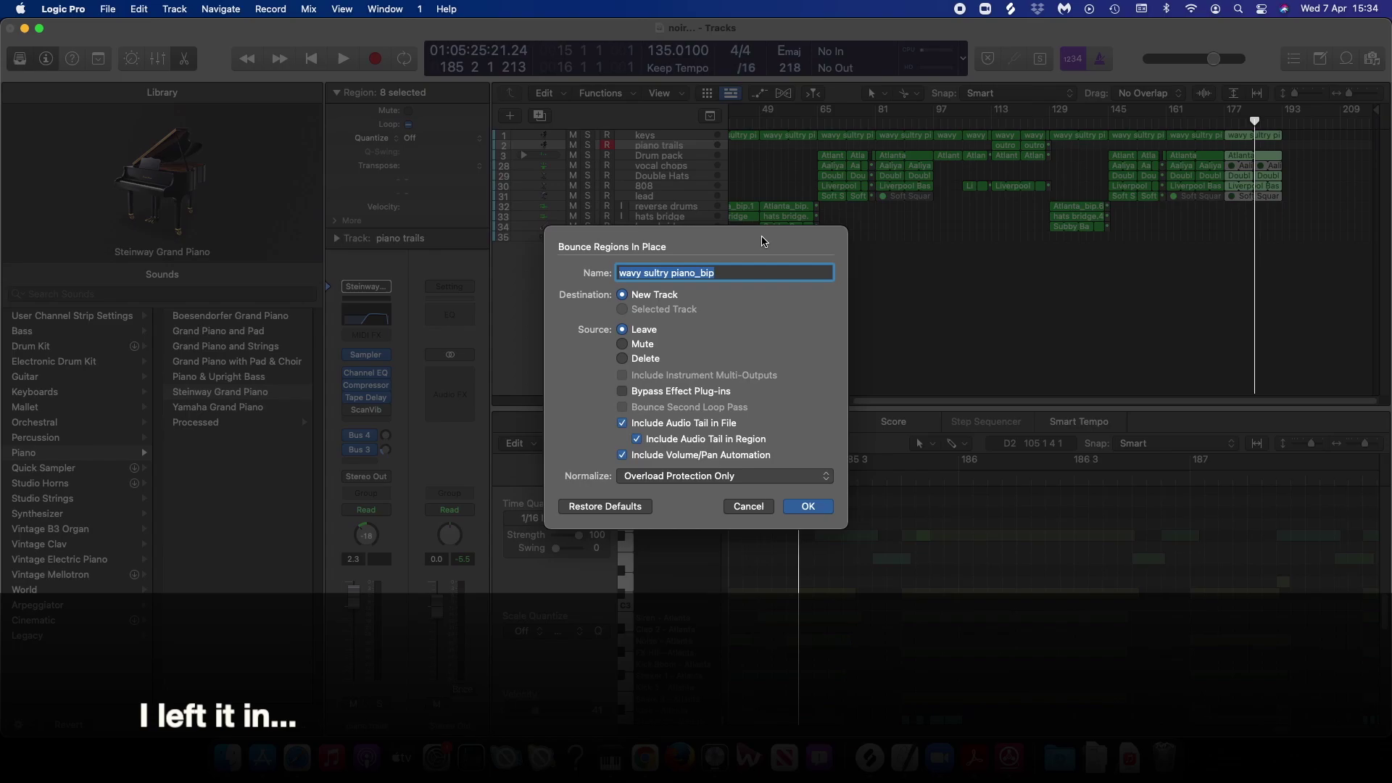
type("intro")
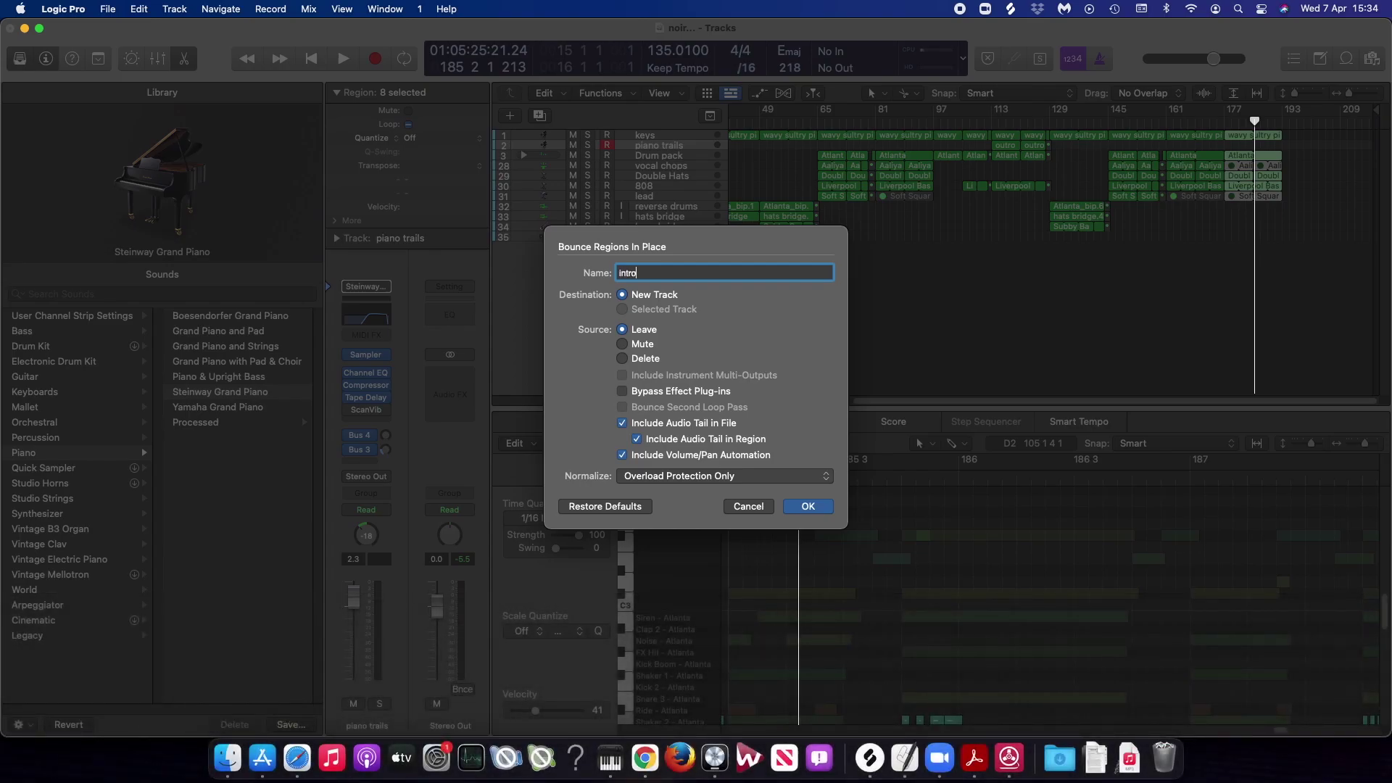
type("/outro")
key("Return")
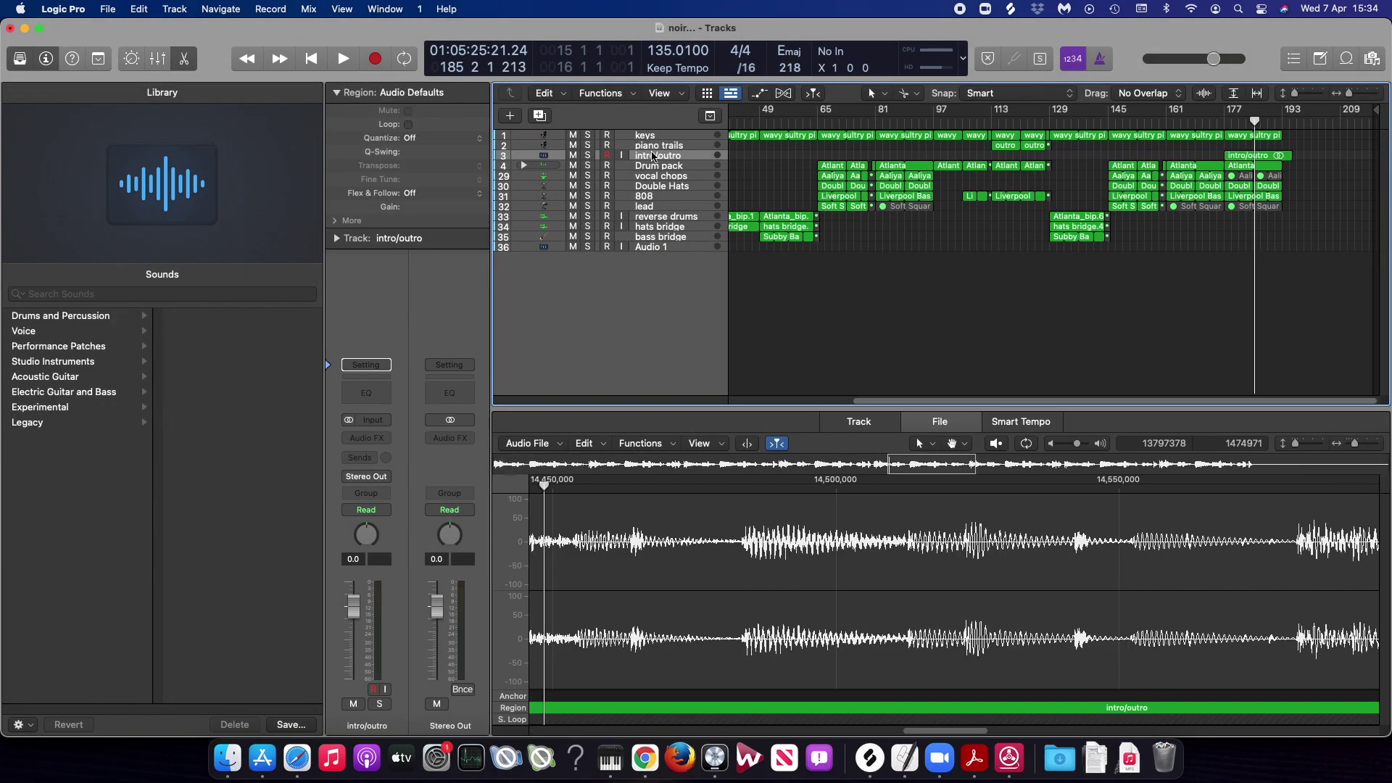
- Move the bounced intro/outro region to bar 193 and remove its tail beyond bar 209
left_click(653, 156)
left_click_drag(1235, 155, 1293, 158)
left_click(1340, 180)
left_click(1341, 158)
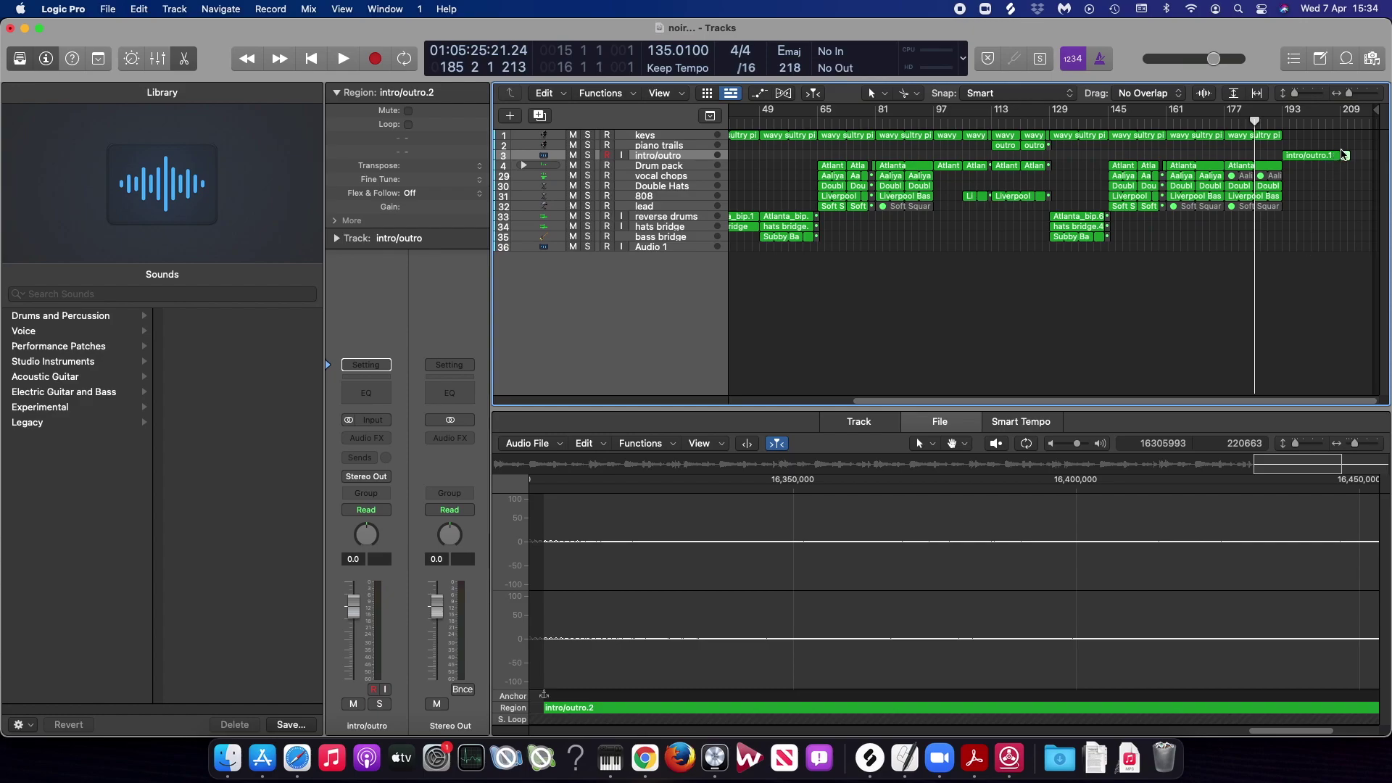
left_click(1334, 187)
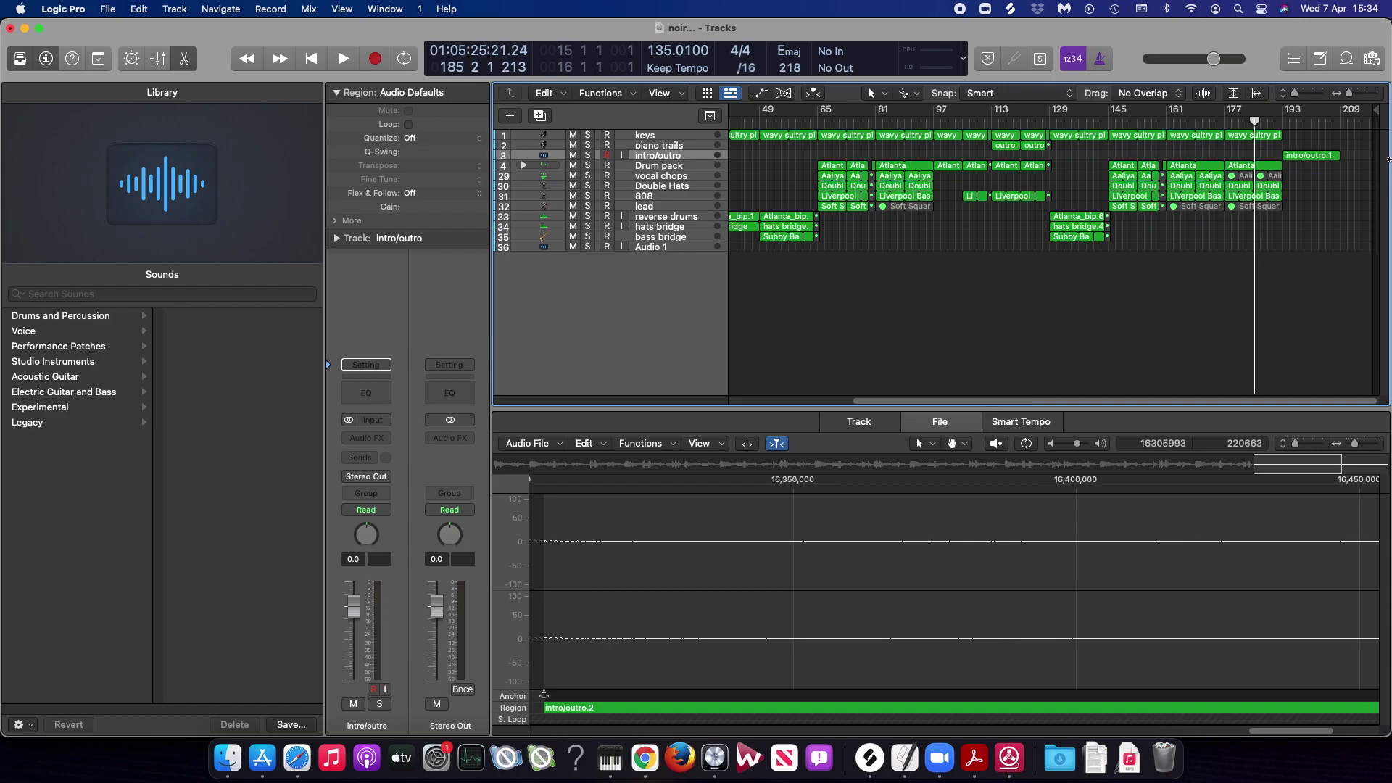
- Set the intro/outro track's Flex Mode to Speed (FX)
left_click(668, 156)
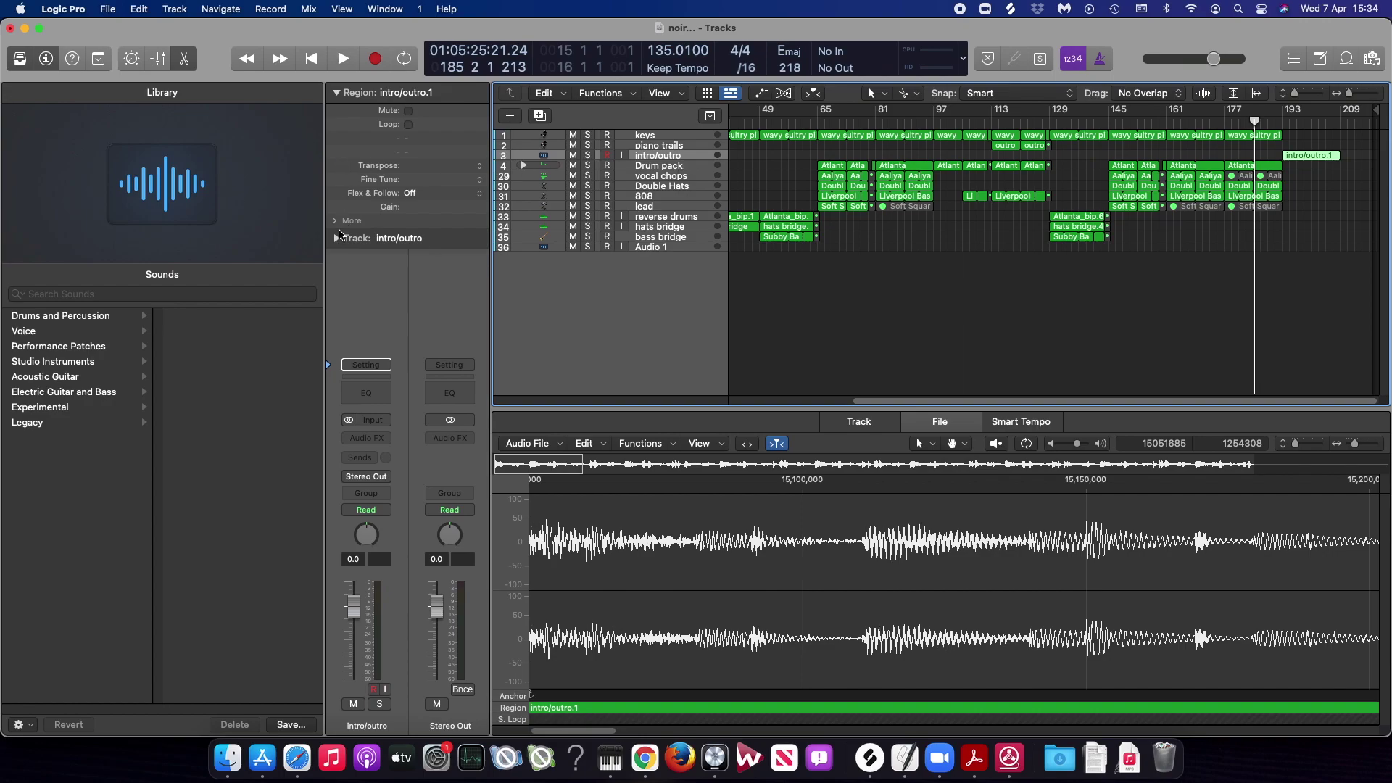
left_click(337, 237)
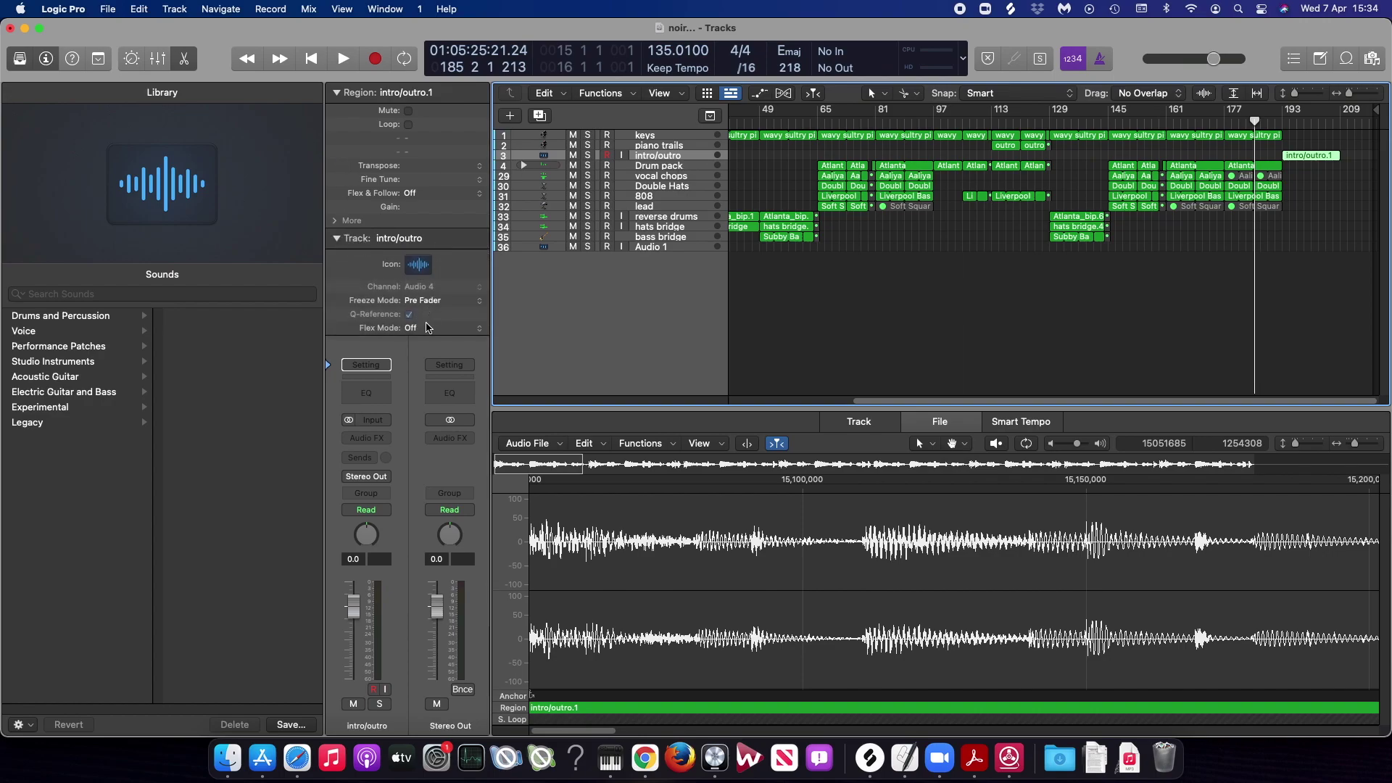
left_click(426, 328)
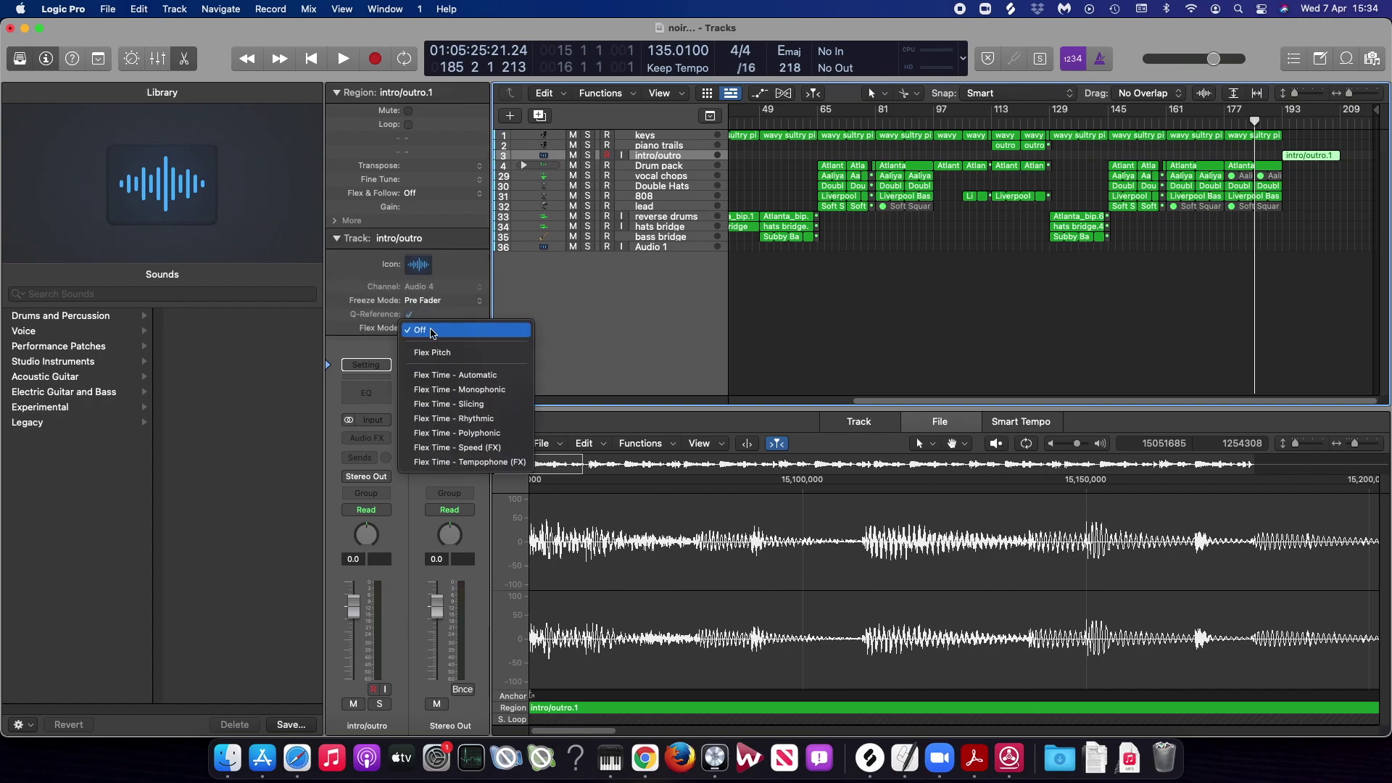
left_click(489, 448)
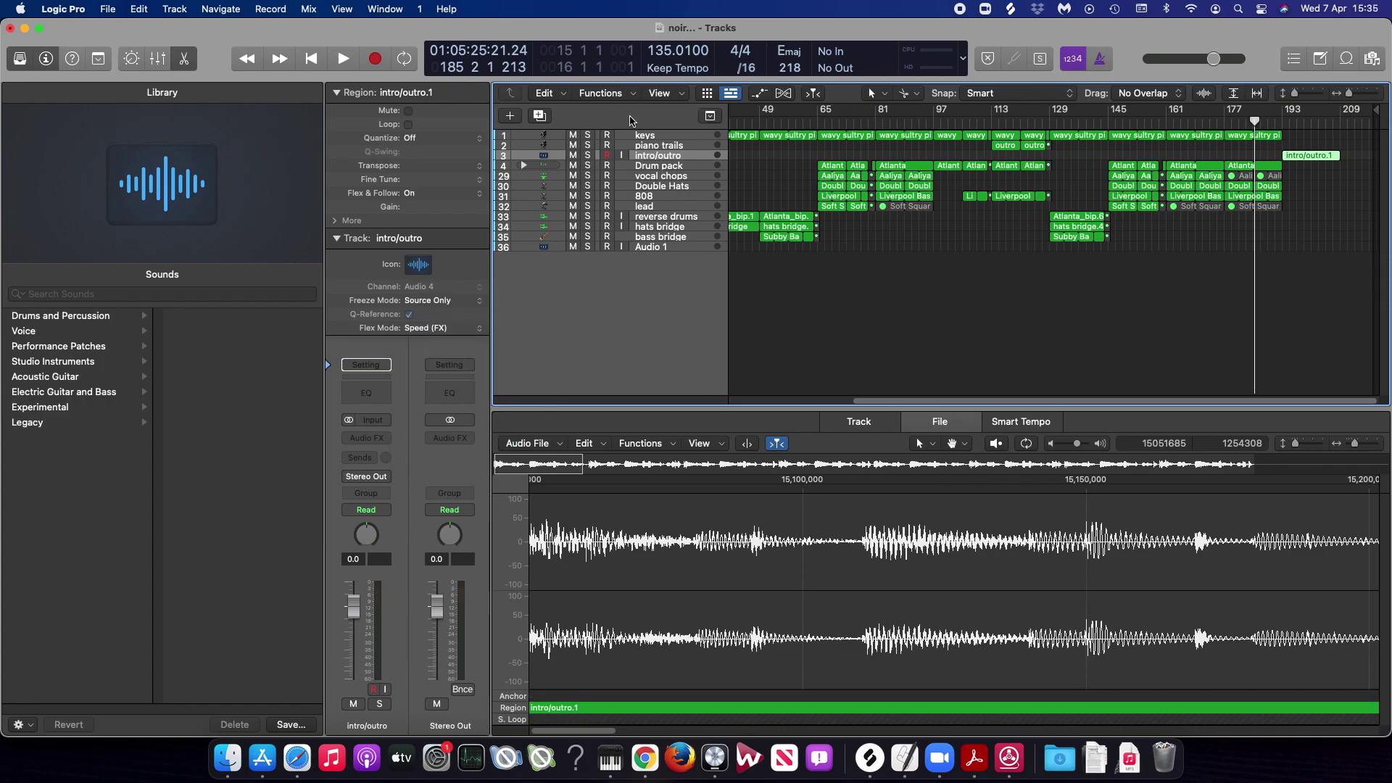
- Show the global tempo track and add a tempo point at bar 193, where the outro starts
left_click(711, 116)
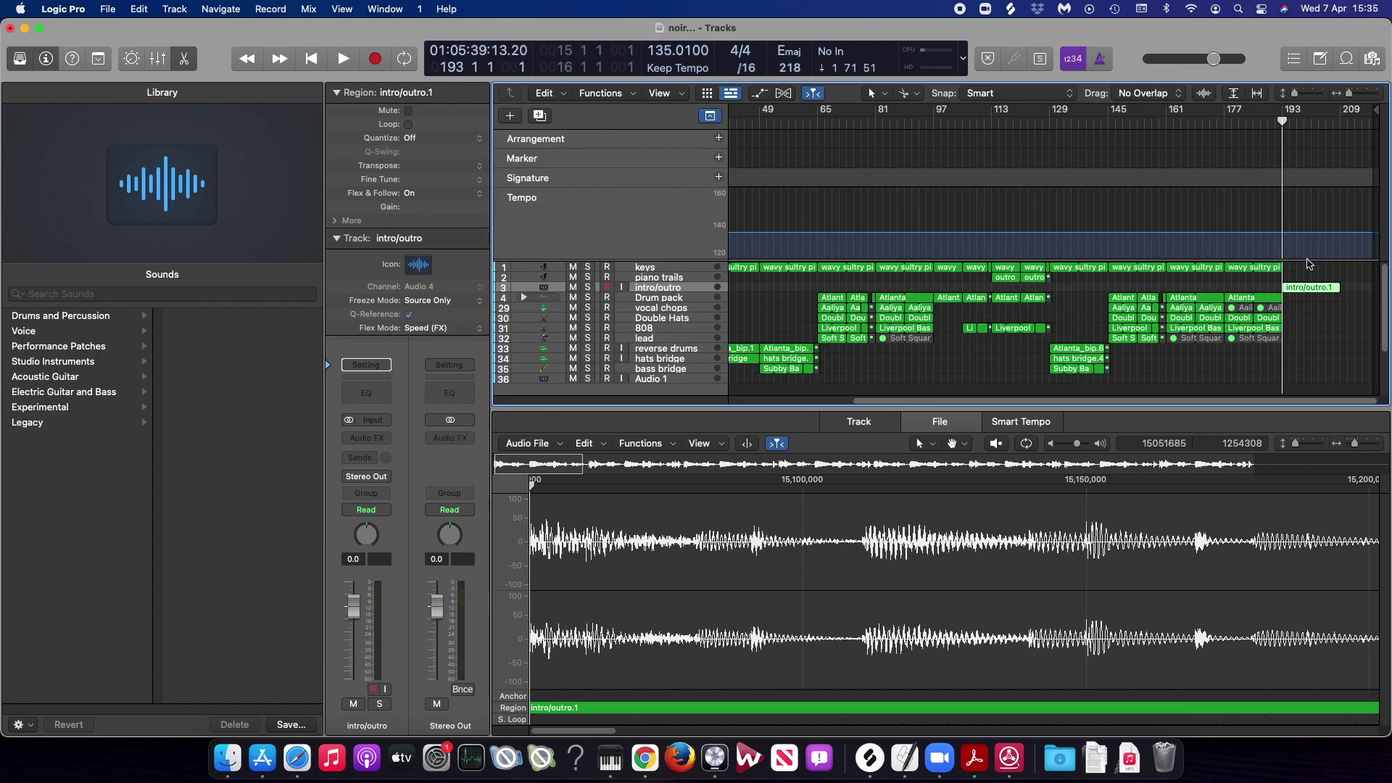
key("space")
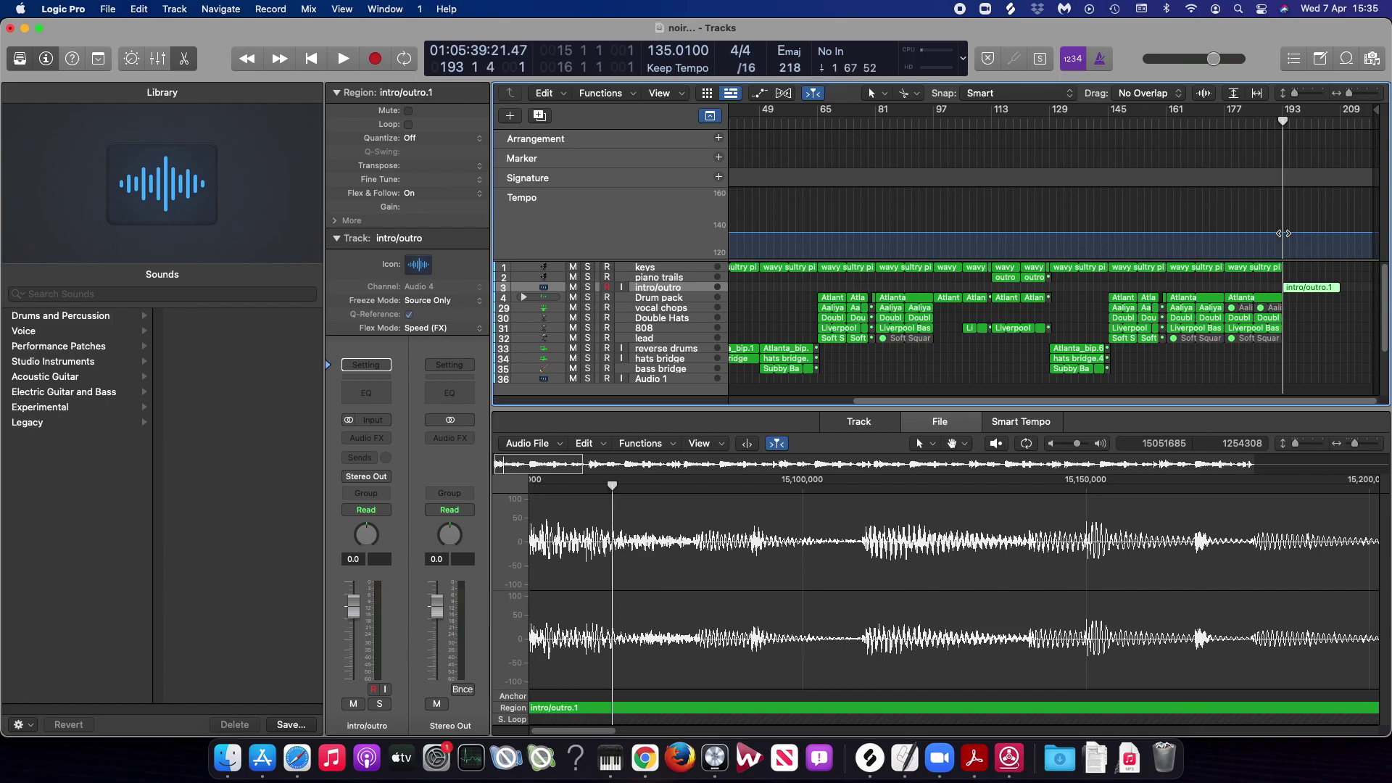
left_click_drag(1349, 99, 1359, 95)
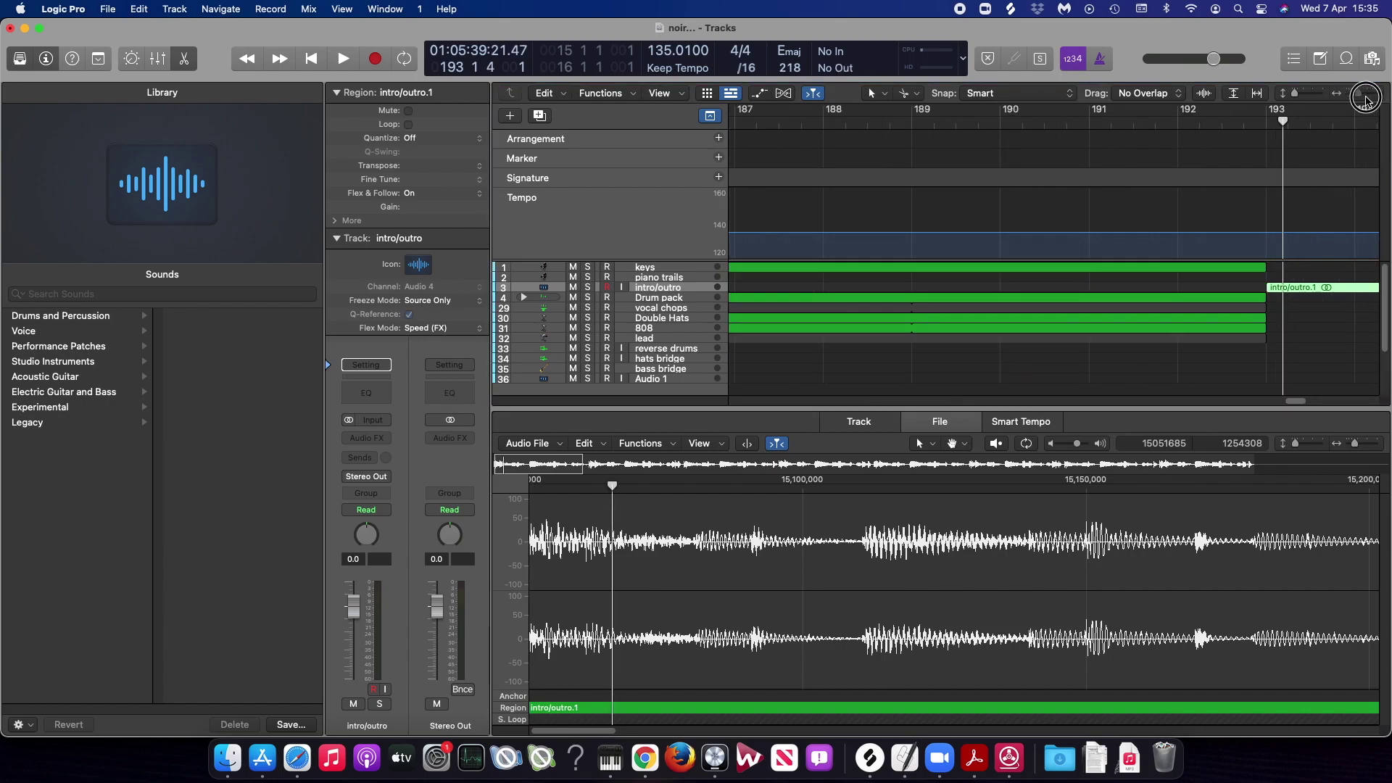
left_click(1257, 236)
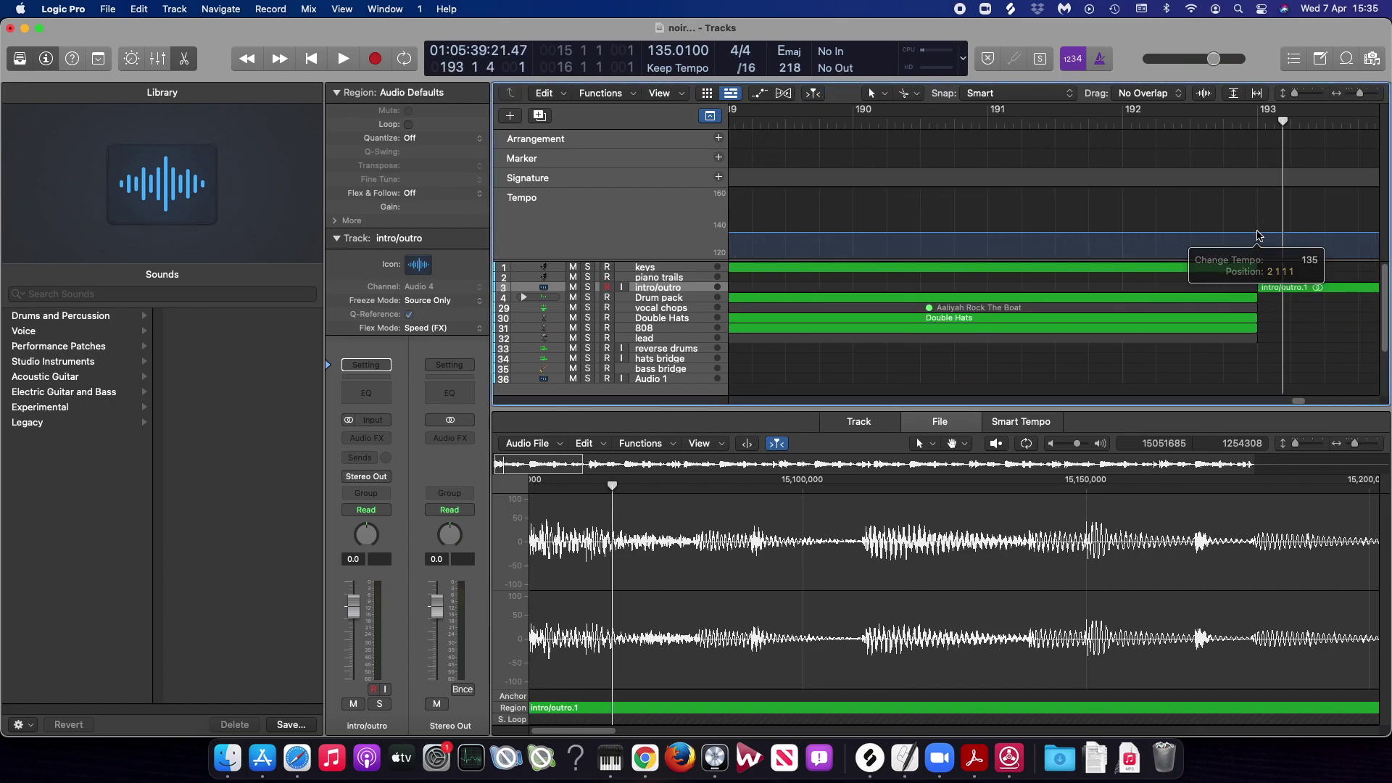
left_click(1257, 232)
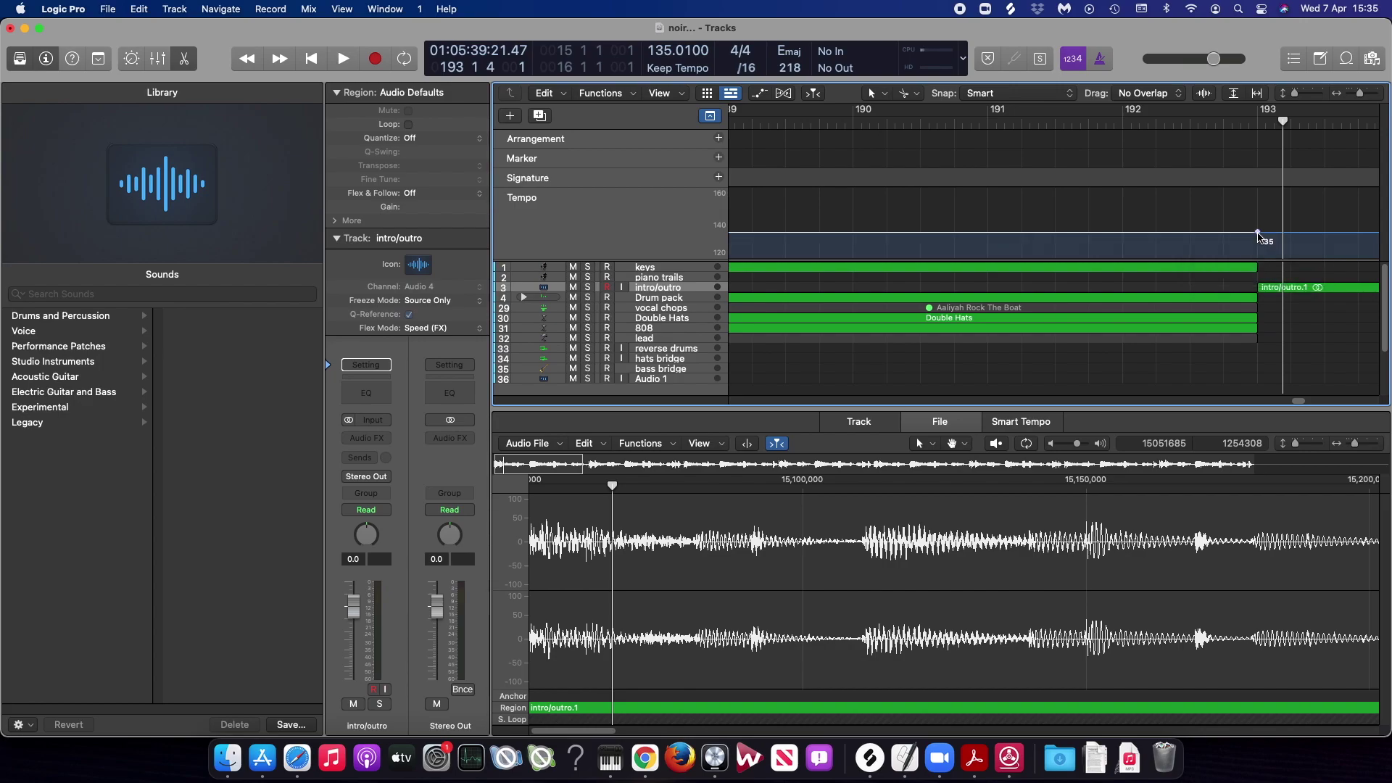
scroll(1189, 281, "right", 3)
left_click(1017, 237)
left_click(1017, 236)
left_click(1016, 237)
left_click(1015, 235)
left_click_drag(1014, 235, 1014, 238)
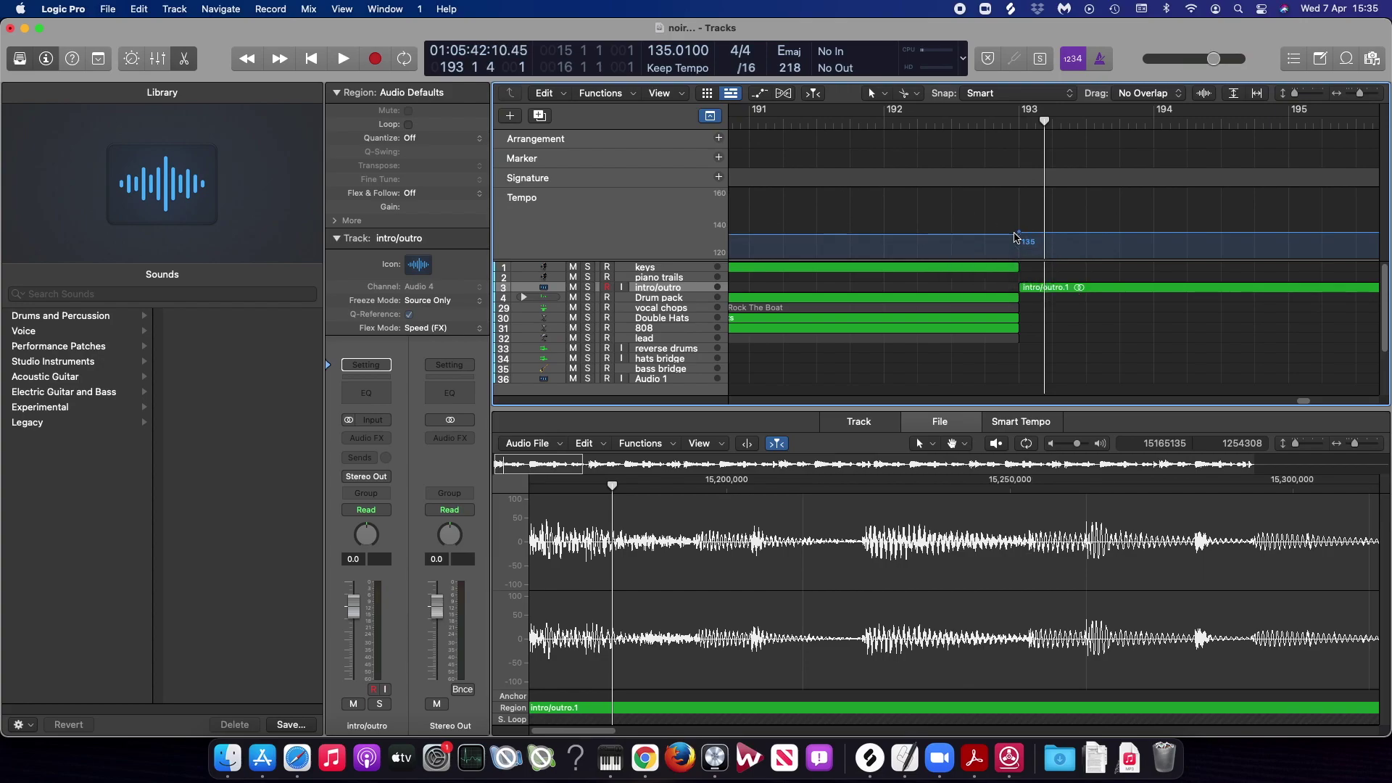
key("super+z")
- Lower the project tempo to 110 BPM from the start of the outro region
left_click(1016, 233)
left_click(1013, 234)
left_click(1011, 234)
left_click(1010, 238)
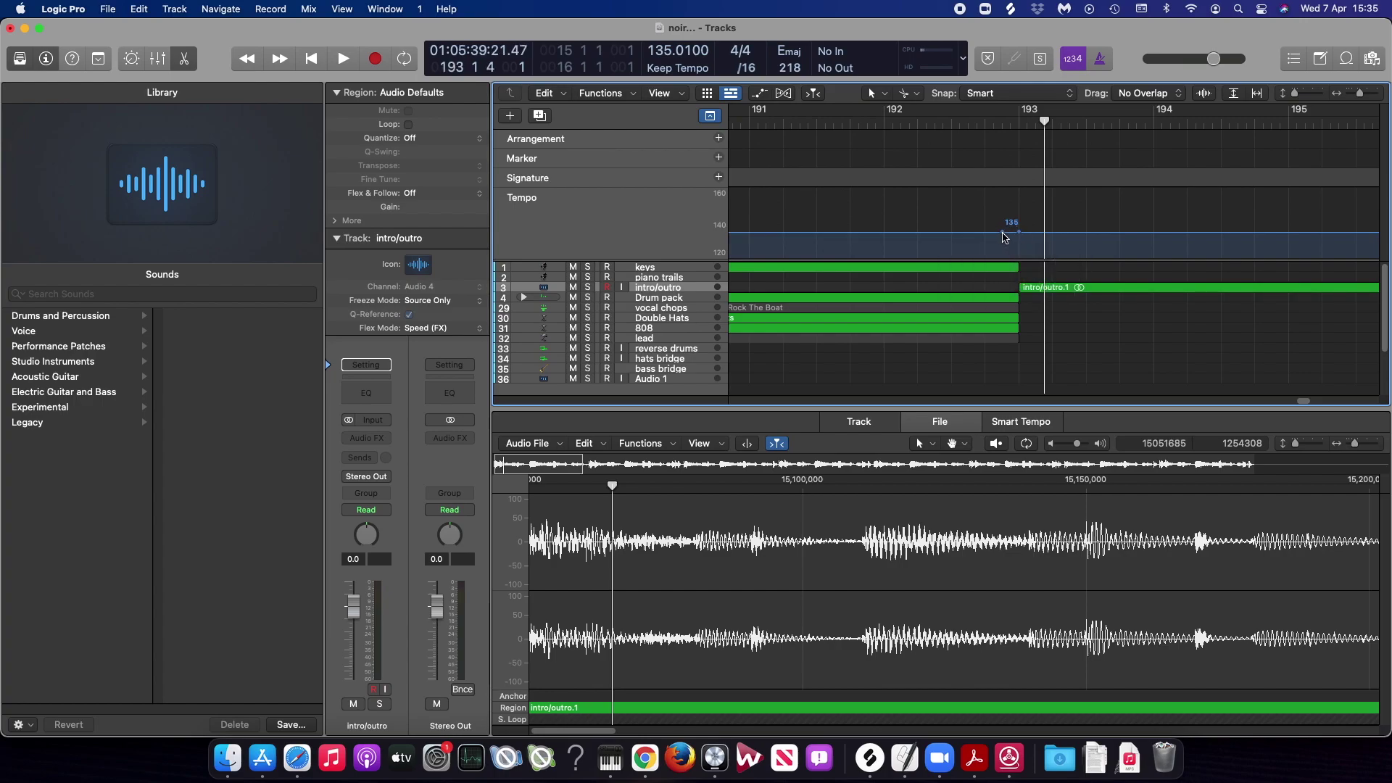
left_click(1010, 234)
left_click_drag(1011, 236, 1038, 254)
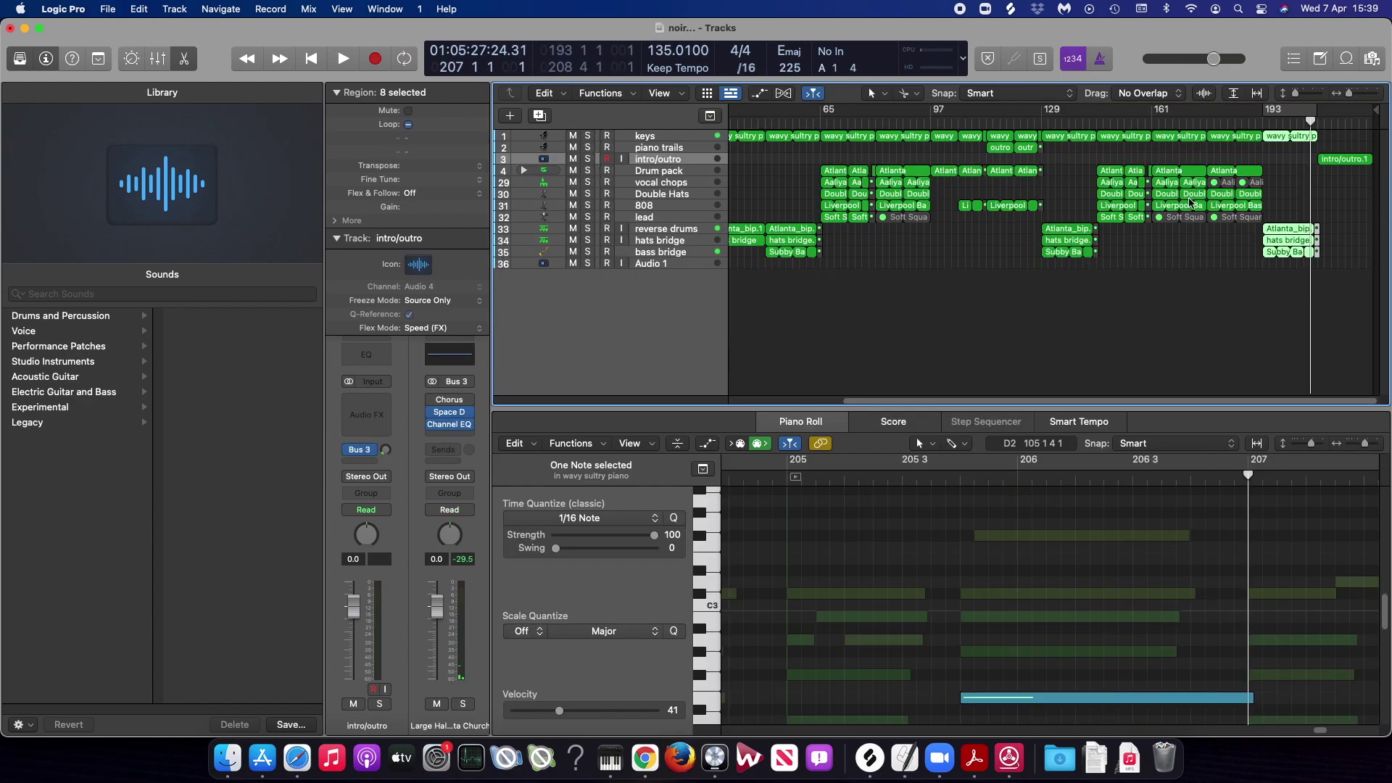
- Play back from bar 207 into the outro, check its tempo change in the tempo track, and review the whole arrangement
key("space")
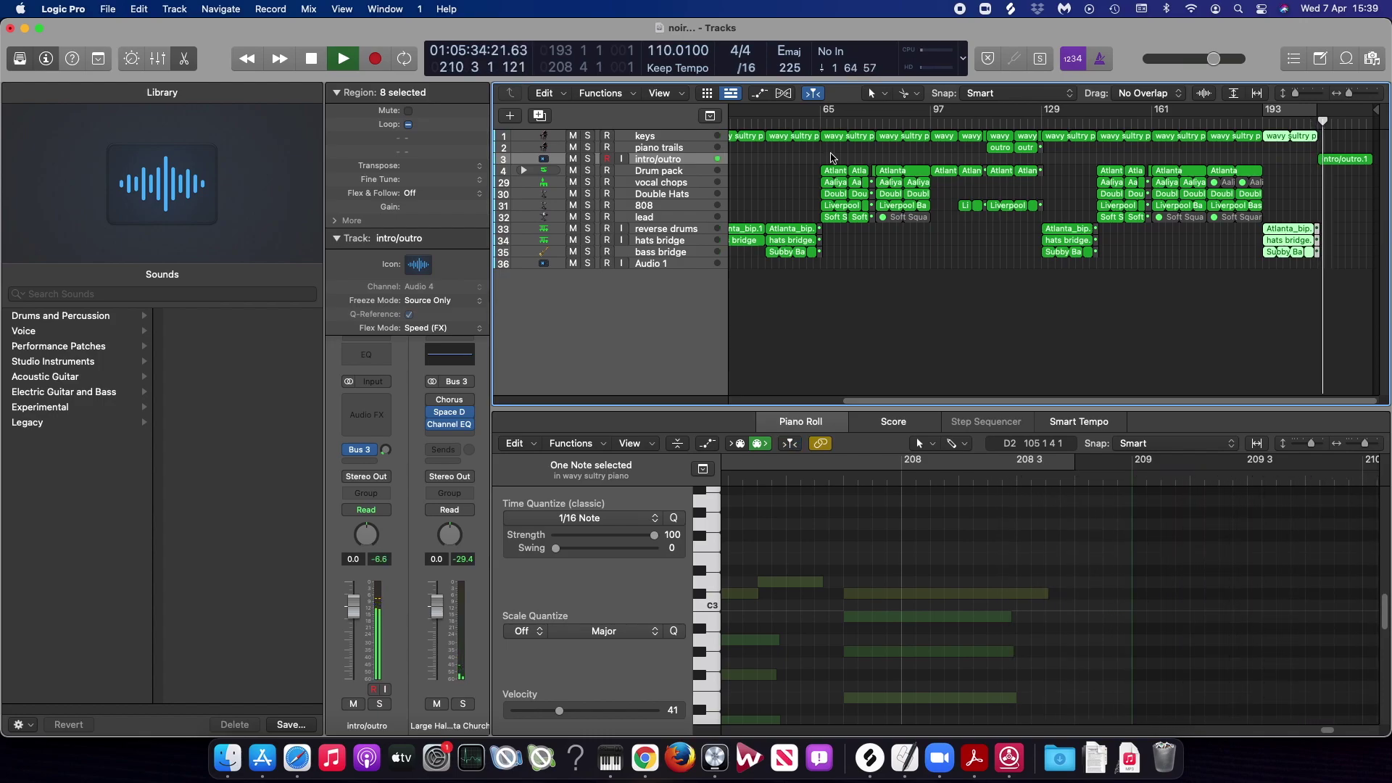
left_click(710, 116)
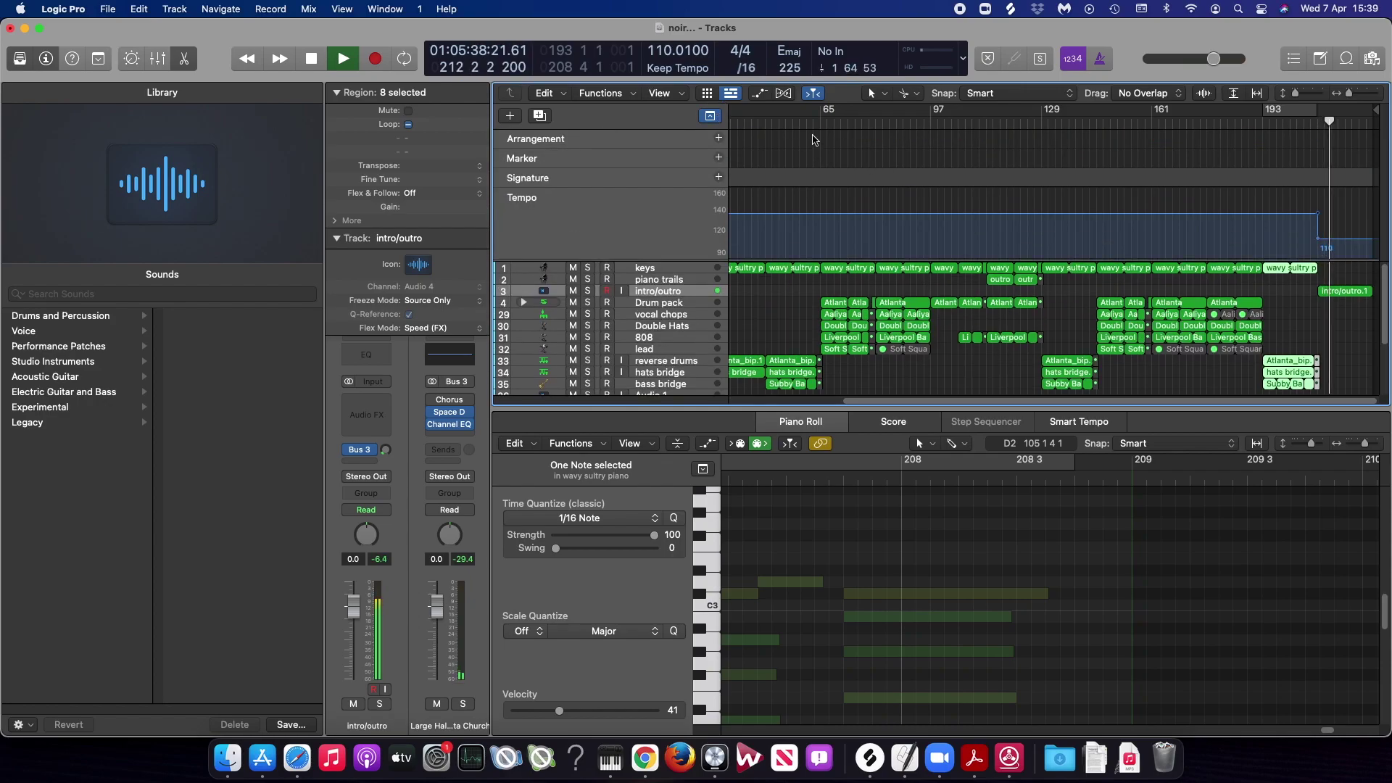
left_click(711, 116)
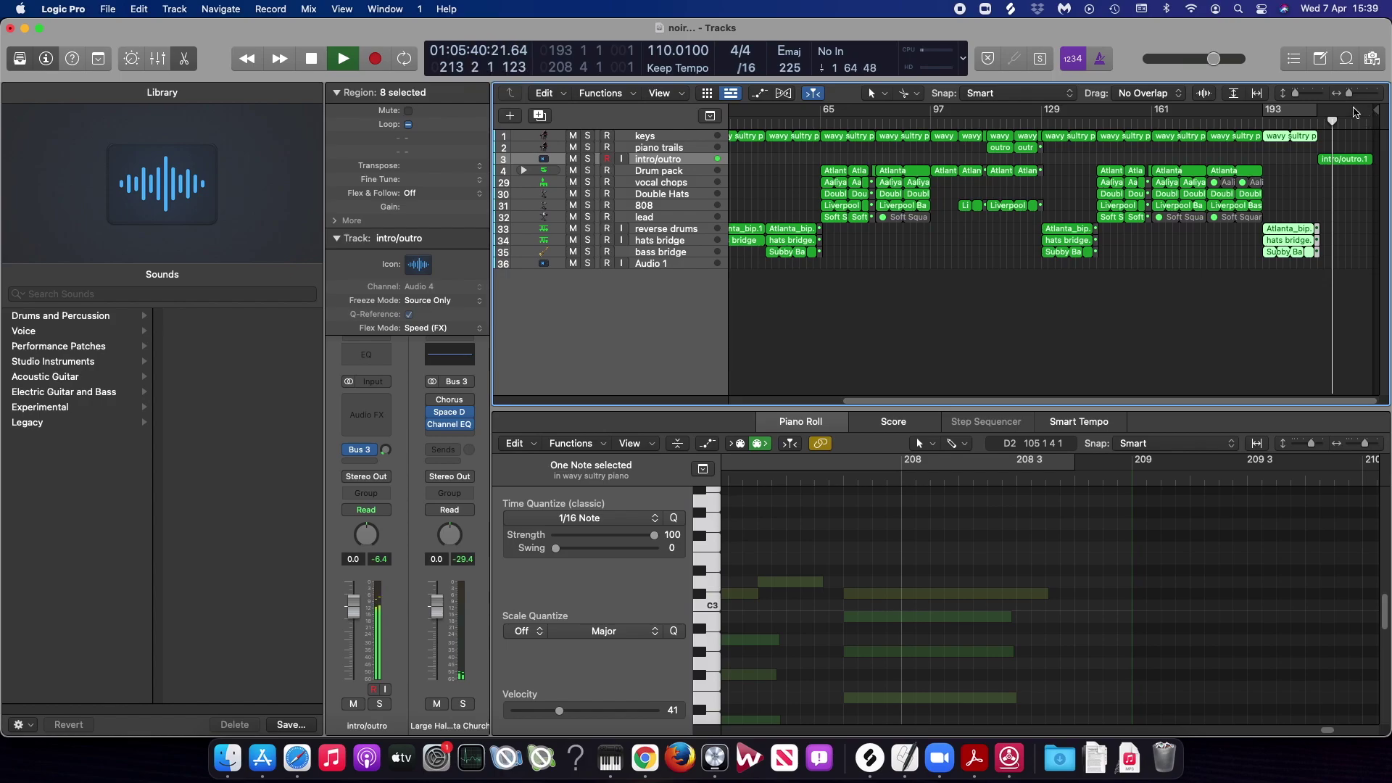
key("space")
left_click_drag(1349, 94, 1342, 97)
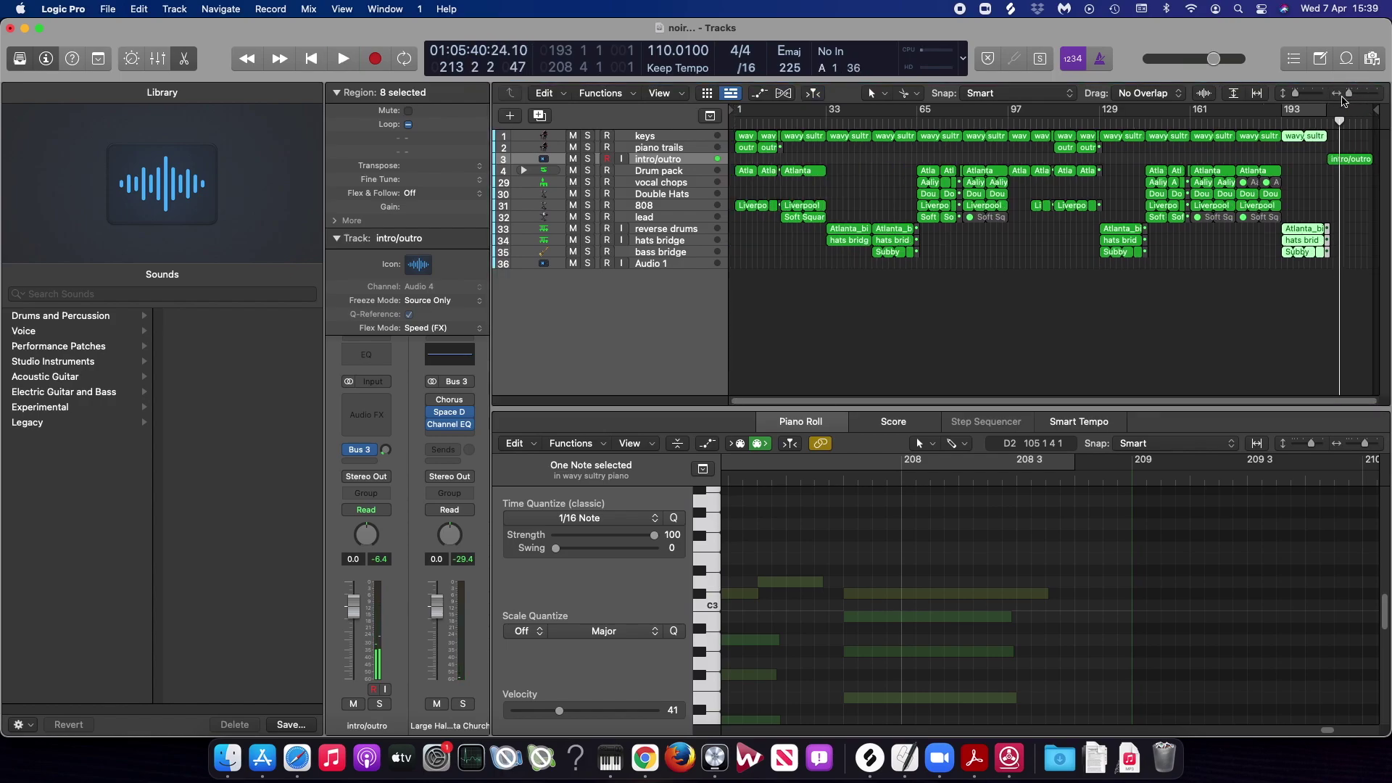